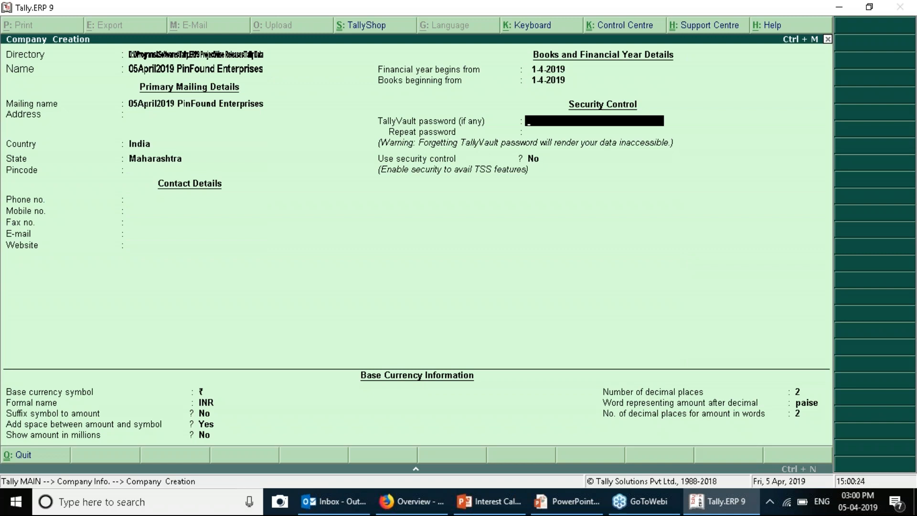
# Accept the company details to create 05April2019 PinFound Enterprises and load the Gateway of Tally
pyautogui.click(905, 36)
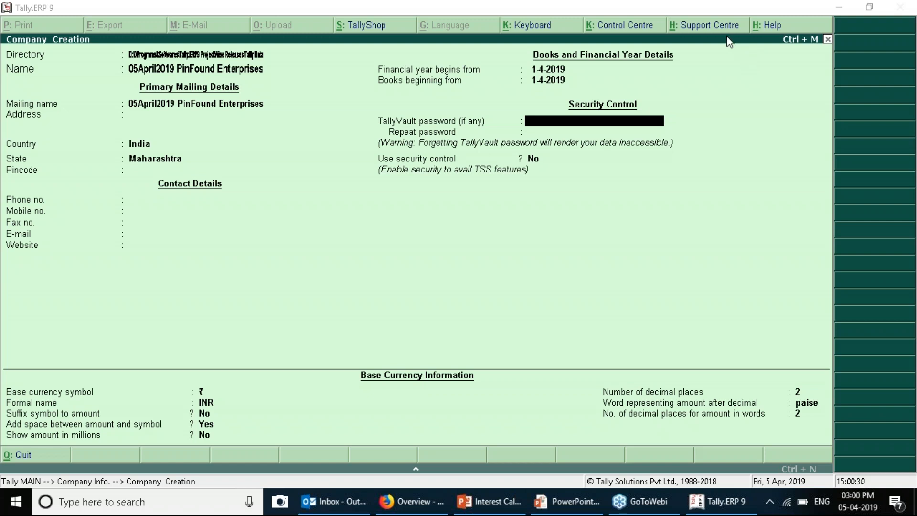
pyautogui.click(584, 247)
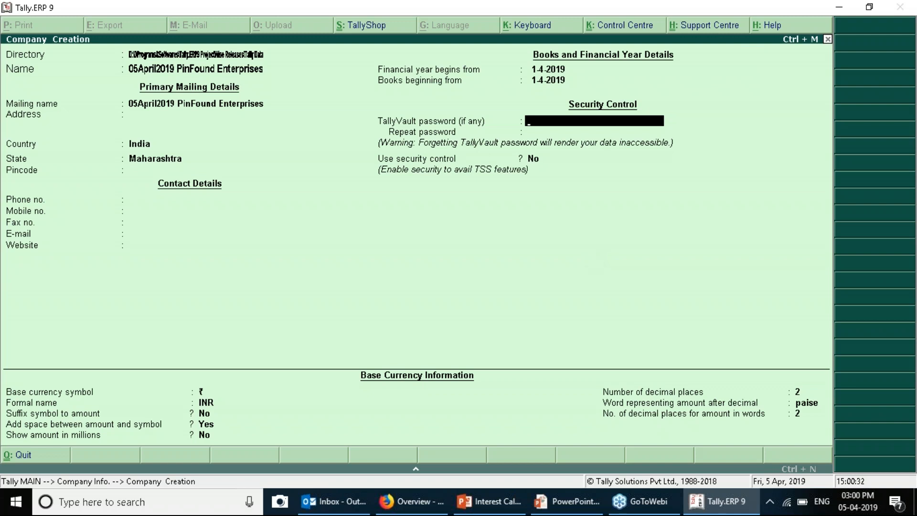
pyautogui.hotkey('ctrl', 'a')
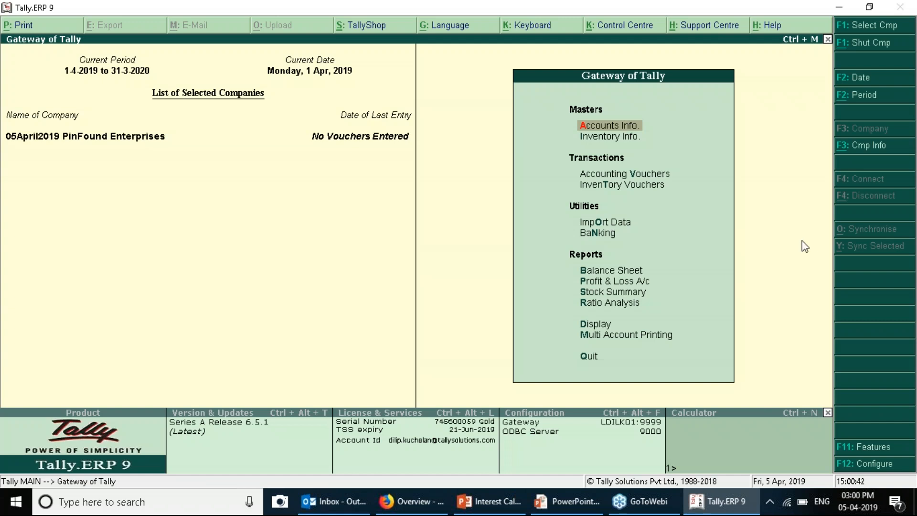
# In Accounting Features, set Activate interest calculation to Yes
pyautogui.click(847, 449)
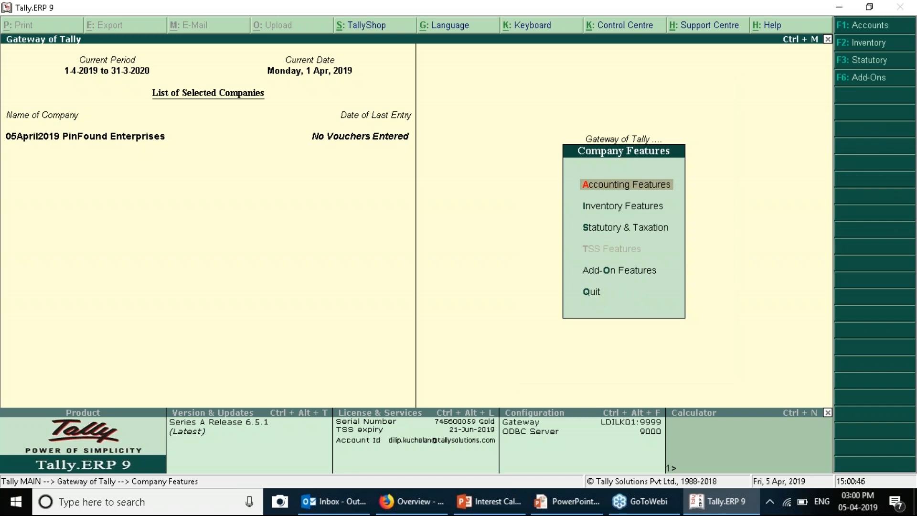
pyautogui.press('Return')
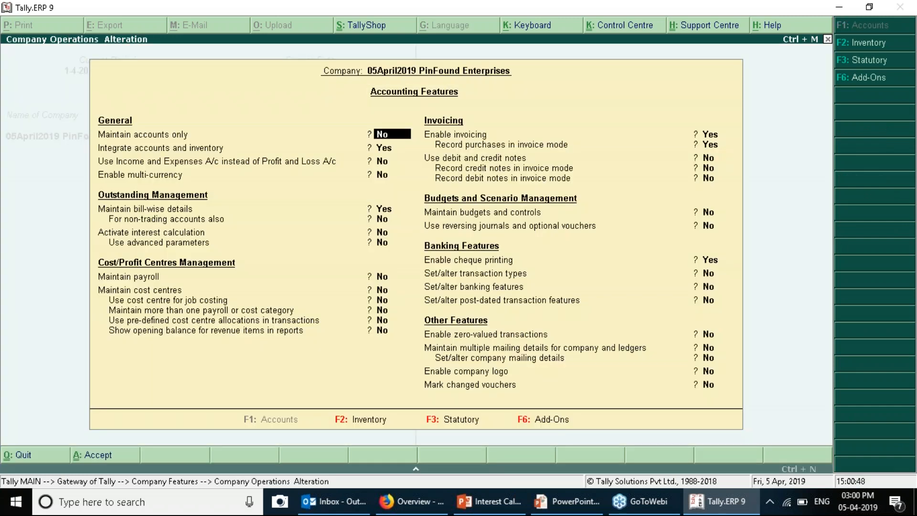
pyautogui.press('Return')
pyautogui.press('Return')
pyautogui.press('Return')
pyautogui.press('Return')
pyautogui.press('Return')
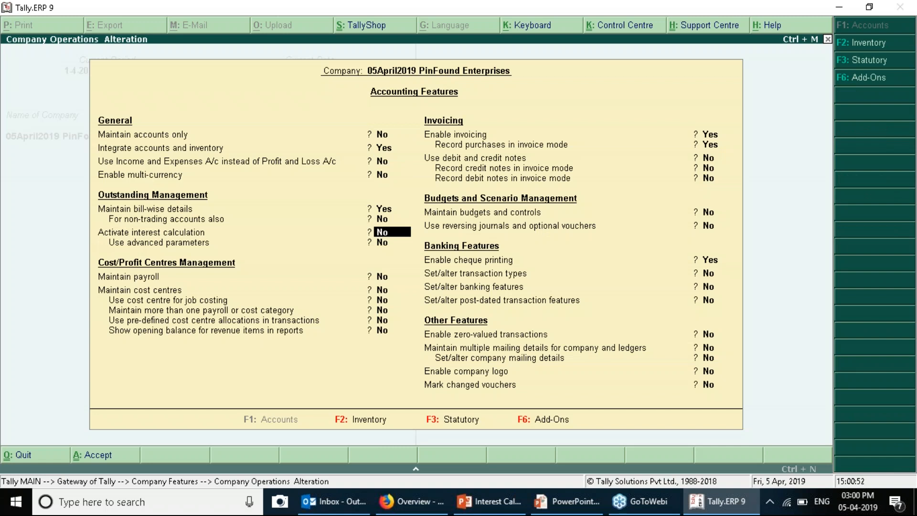
pyautogui.press('y')
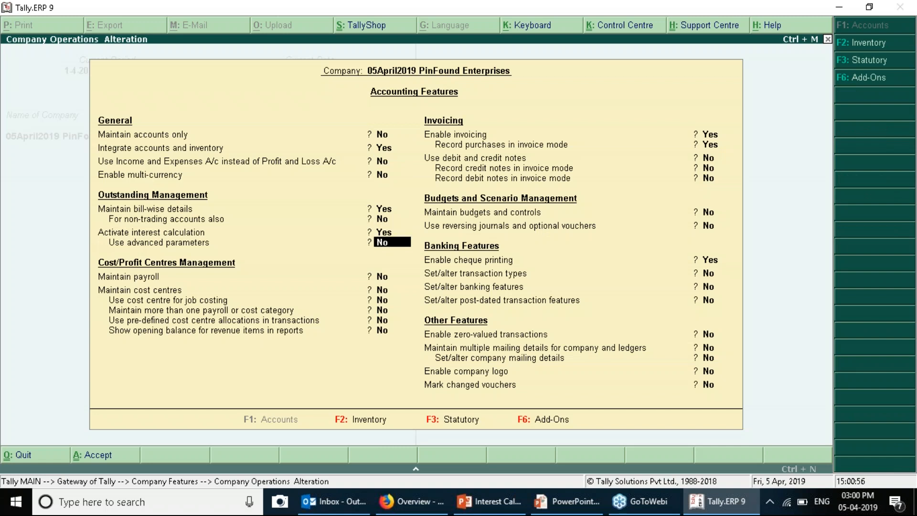
# Turn on debit and credit notes, both recorded in invoice mode, and save the features
pyautogui.press('Return')
pyautogui.press('Return')
pyautogui.press('Return')
pyautogui.press('Return')
pyautogui.press('Return')
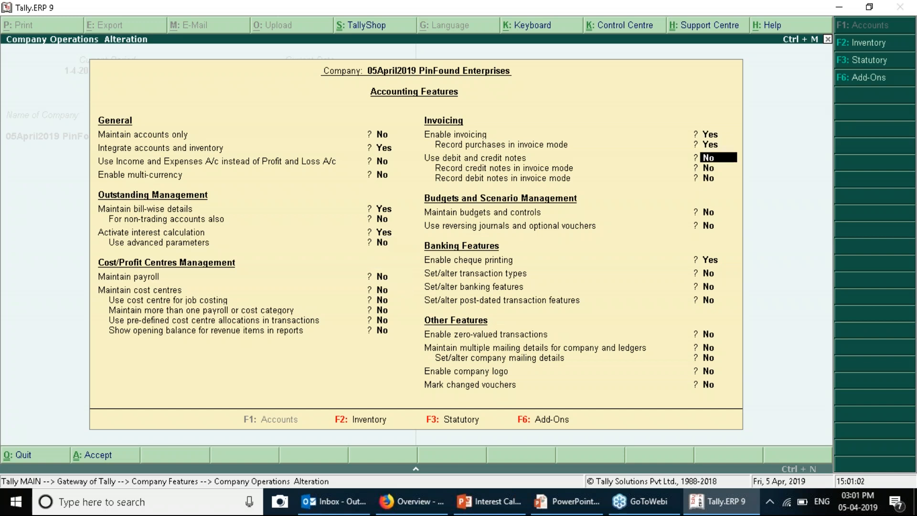
pyautogui.write('y')
pyautogui.press('Return')
pyautogui.write('y')
pyautogui.press('Return')
pyautogui.write('y')
pyautogui.press('Return')
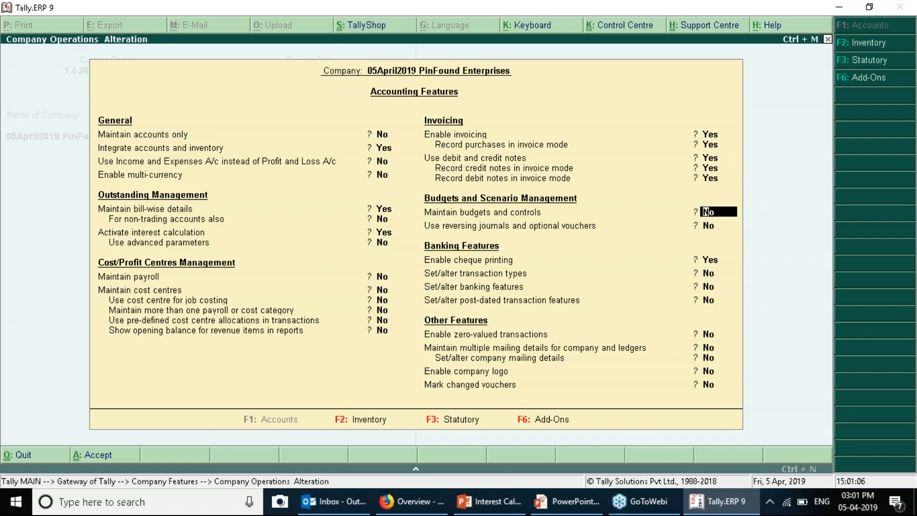
pyautogui.press('Return')
pyautogui.press('Return')
pyautogui.press('Return')
pyautogui.press('Return')
pyautogui.press('Return')
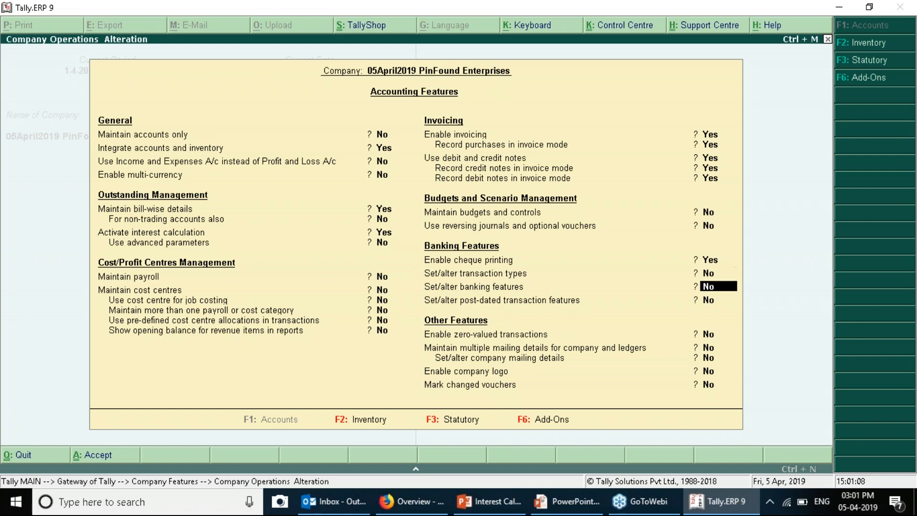
pyautogui.press('Return')
pyautogui.press('Return')
pyautogui.press('Return')
pyautogui.press('Return')
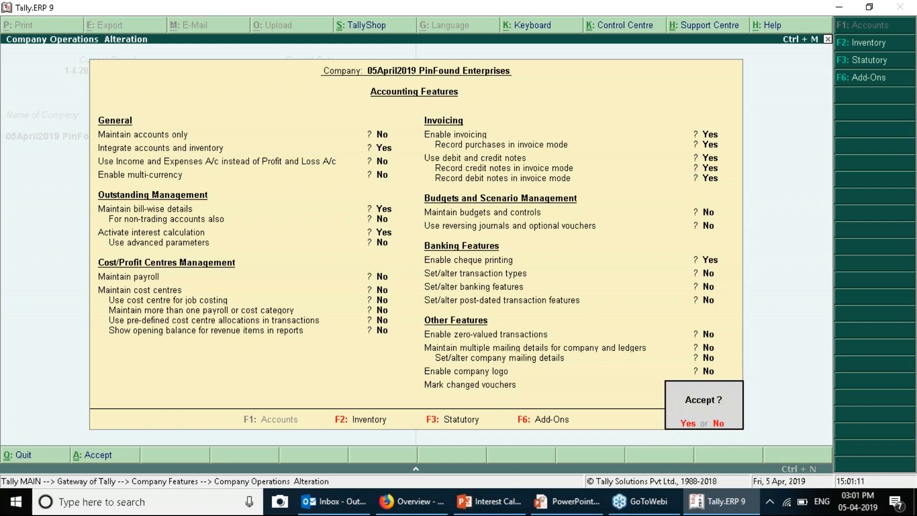
pyautogui.press('Return')
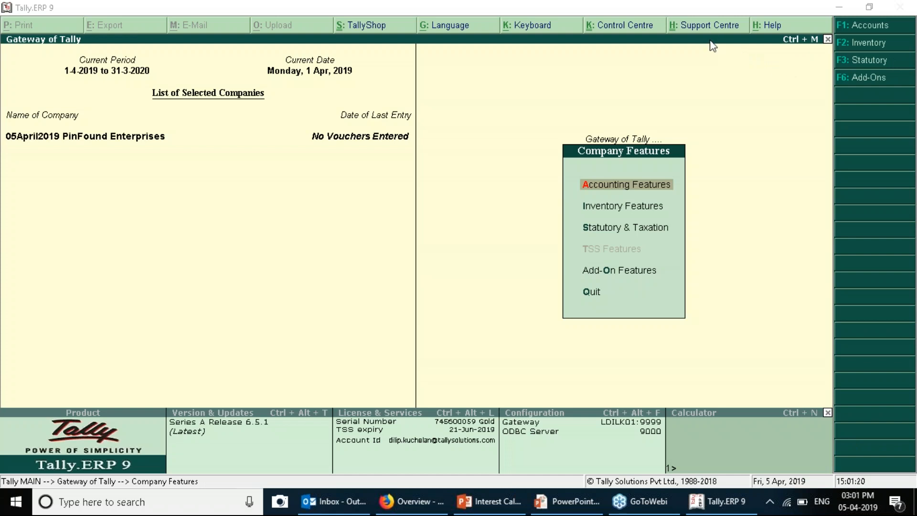
pyautogui.click(675, 83)
# Go back to the Gateway of Tally and open Accounting Vouchers on Payment voucher No. 1, 1-Apr-2019
pyautogui.press('Escape')
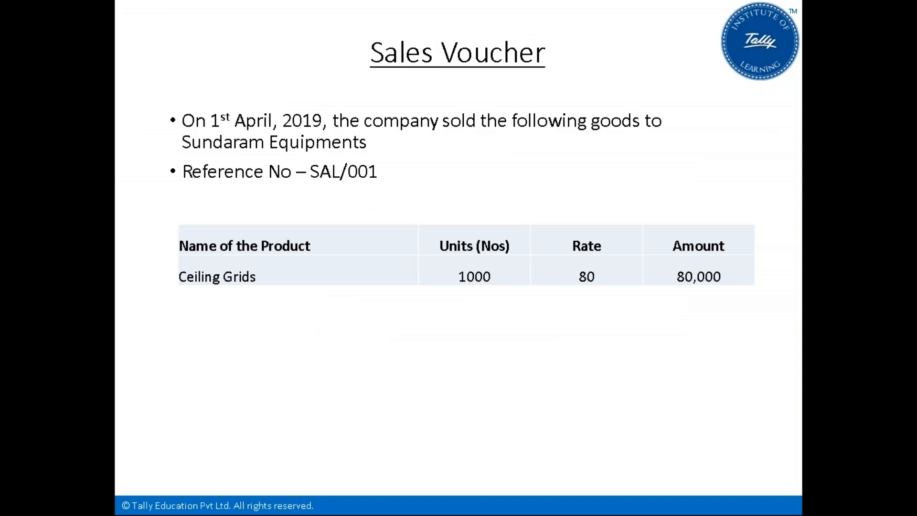
pyautogui.hotkey('alt', 'Tab')
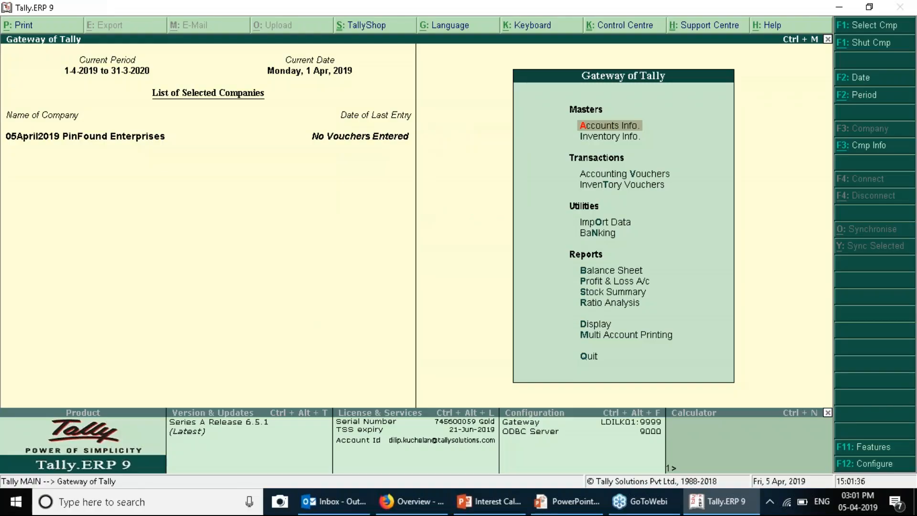
pyautogui.press('Down')
pyautogui.press('Down')
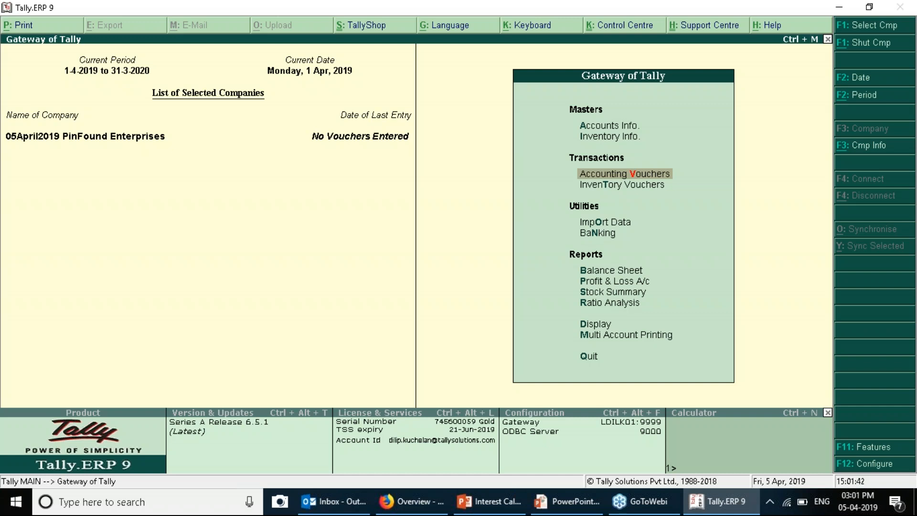
pyautogui.press('Return')
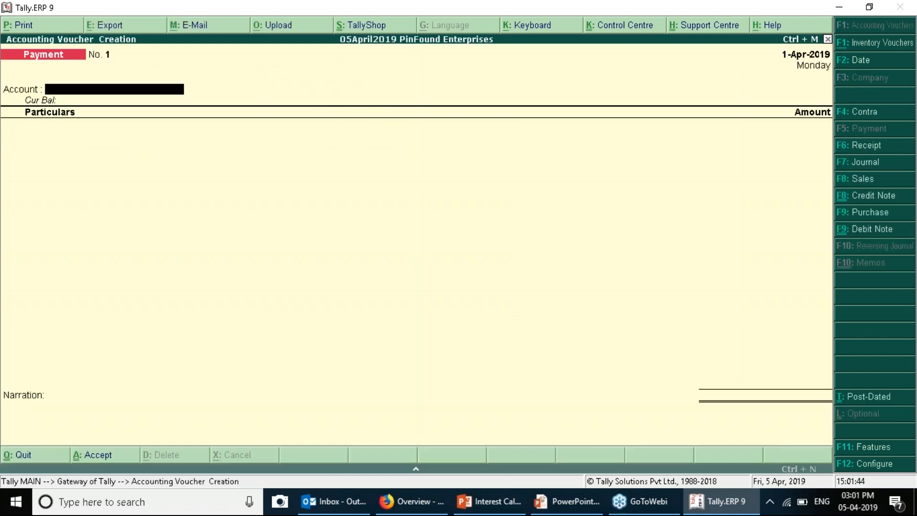
# Switch the voucher type to Sales and move to the Party A/c name field
pyautogui.click(862, 178)
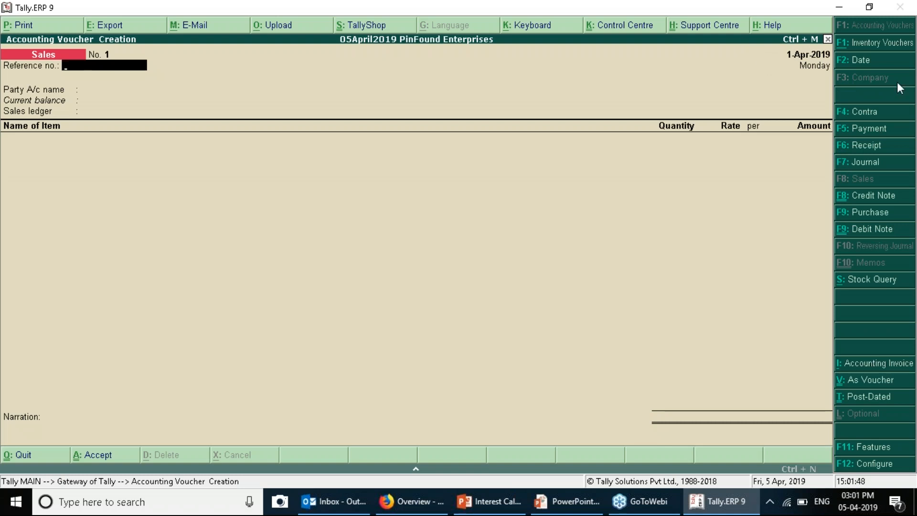
pyautogui.press('Return')
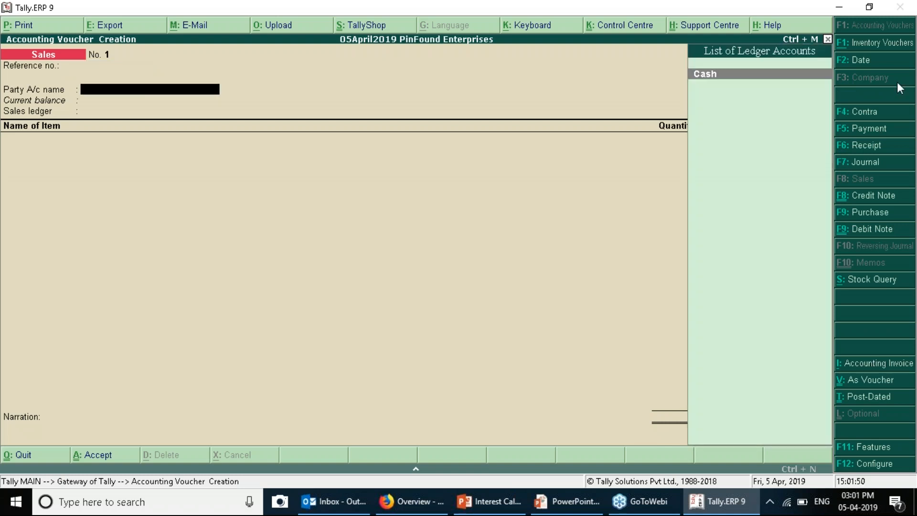
pyautogui.hotkey('alt', 'Tab')
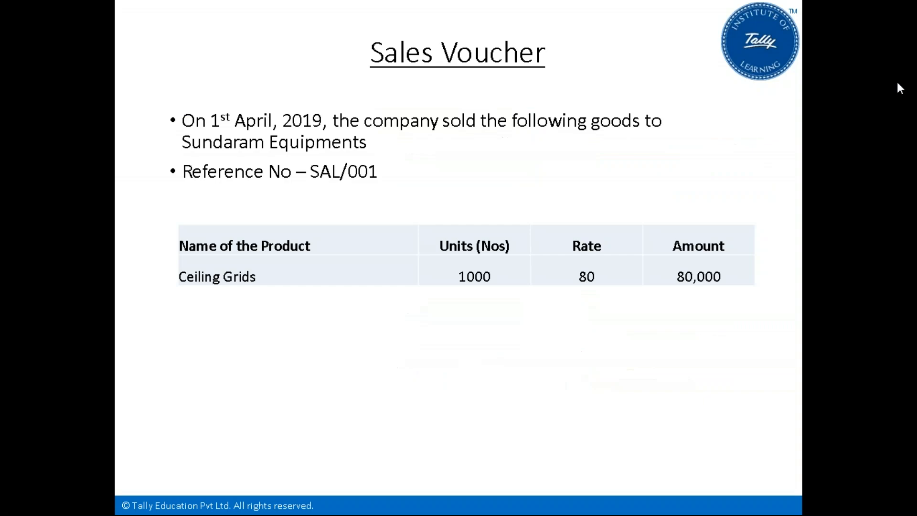
pyautogui.hotkey('alt', 'Tab')
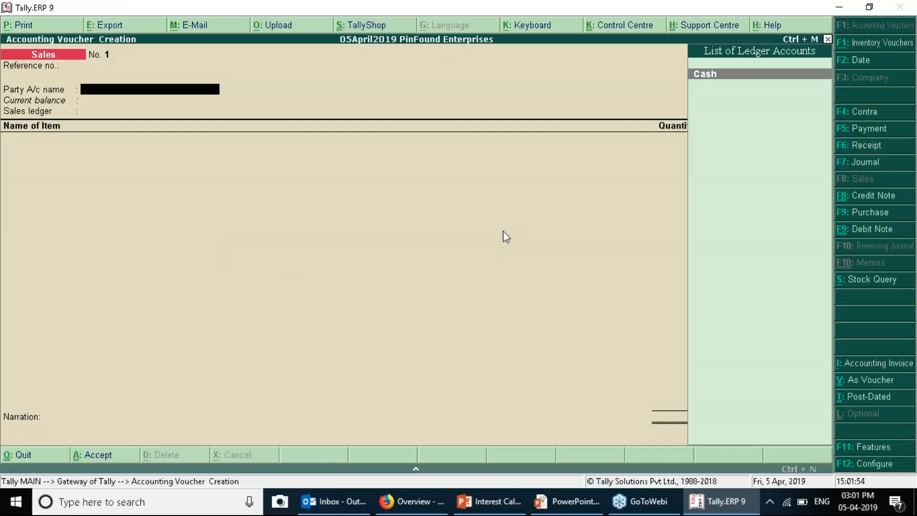
# Create ledger Sundaram Equipments under Sundry Debtors with interest calculation set to Yes
pyautogui.hotkey('alt', 'c')
pyautogui.write('Sundaram')
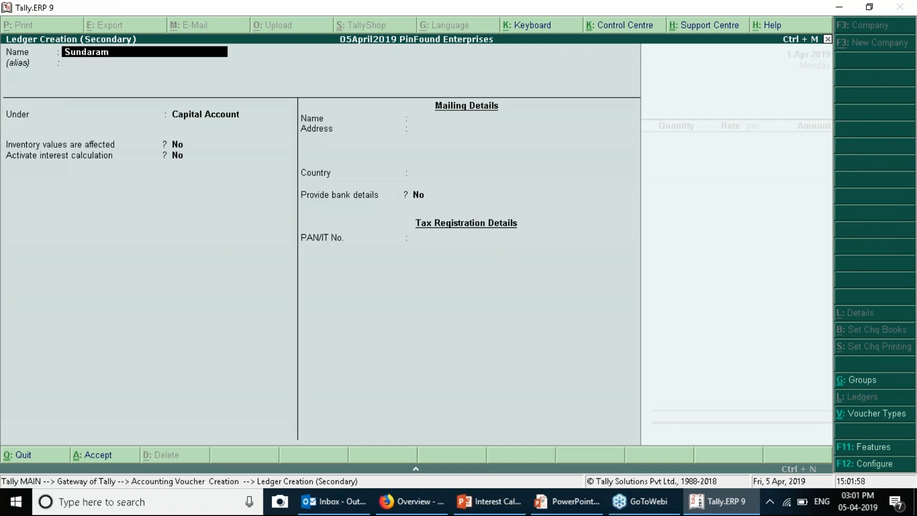
pyautogui.hotkey('alt', 'Tab')
pyautogui.hotkey('alt', 'Tab')
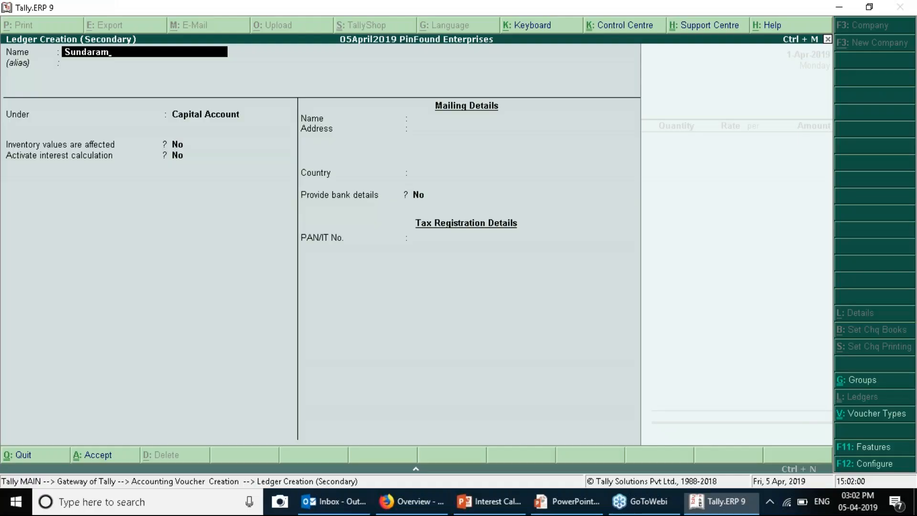
pyautogui.write('Equipments')
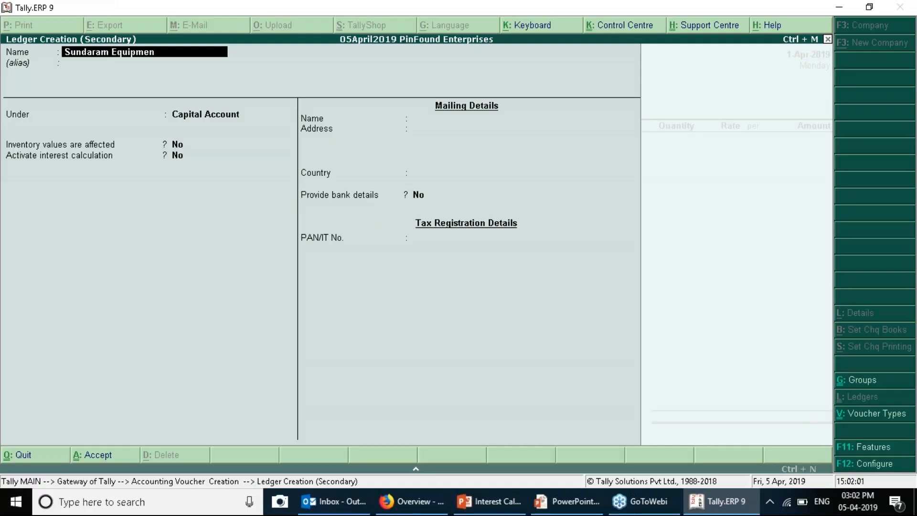
pyautogui.press('Return')
pyautogui.press('Return')
pyautogui.write('Su')
pyautogui.press('Down')
pyautogui.press('Down')
pyautogui.press('Return')
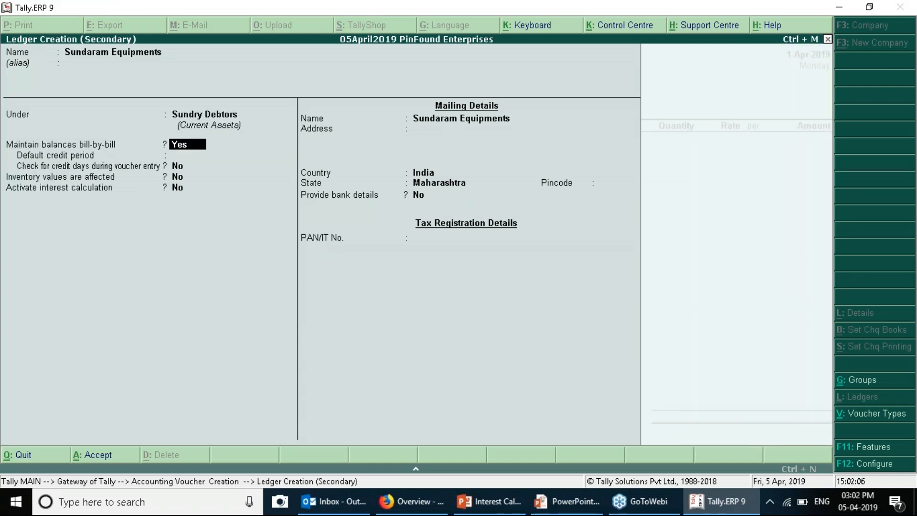
pyautogui.press('Return')
pyautogui.press('Return')
pyautogui.press('Return')
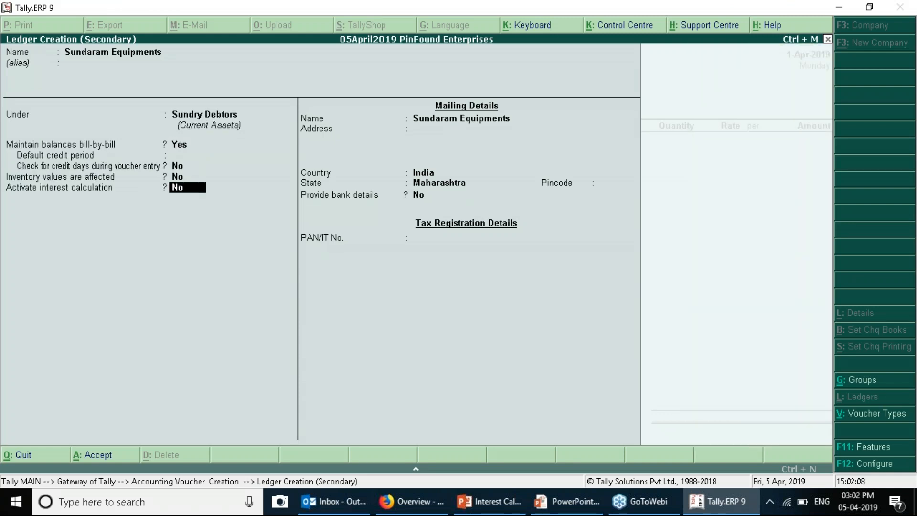
pyautogui.write('y')
pyautogui.press('Return')
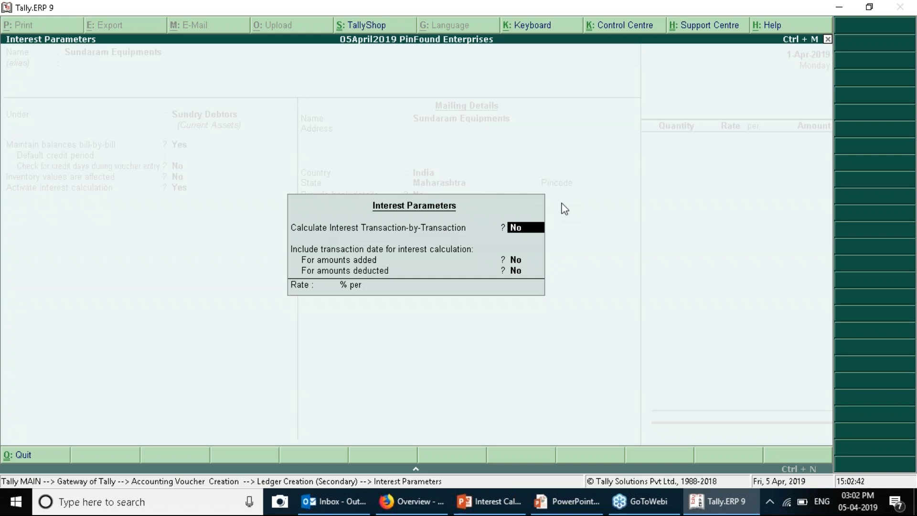
# Switch Sundaram Equipments' bill-by-bill balances off, then back to Yes
pyautogui.press('Escape')
pyautogui.press('Up')
pyautogui.press('Up')
pyautogui.press('Up')
pyautogui.press('Up')
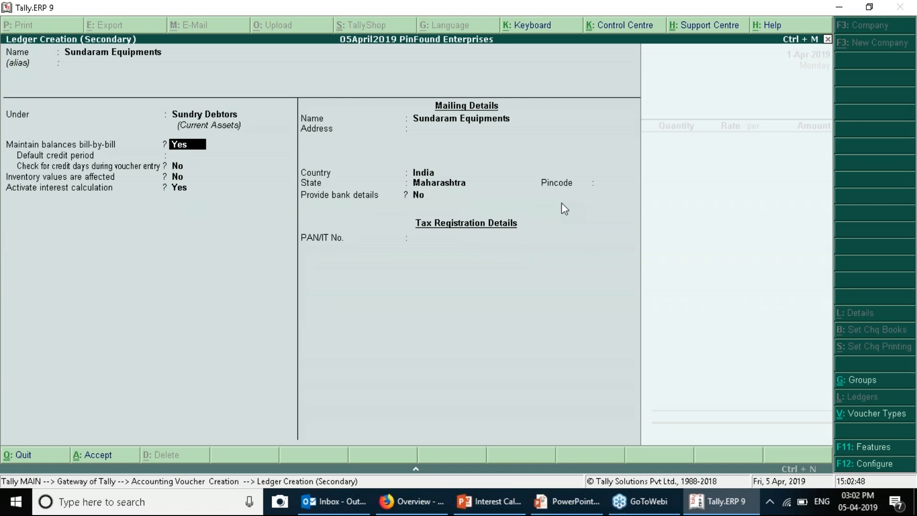
pyautogui.press('n')
pyautogui.press('Return')
pyautogui.press('Return')
pyautogui.press('Return')
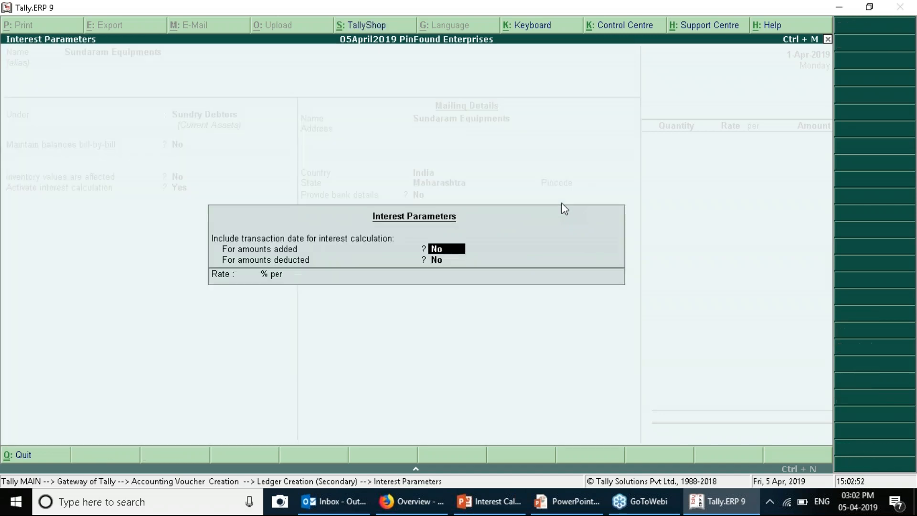
pyautogui.press('Escape')
pyautogui.press('BackSpace')
pyautogui.press('BackSpace')
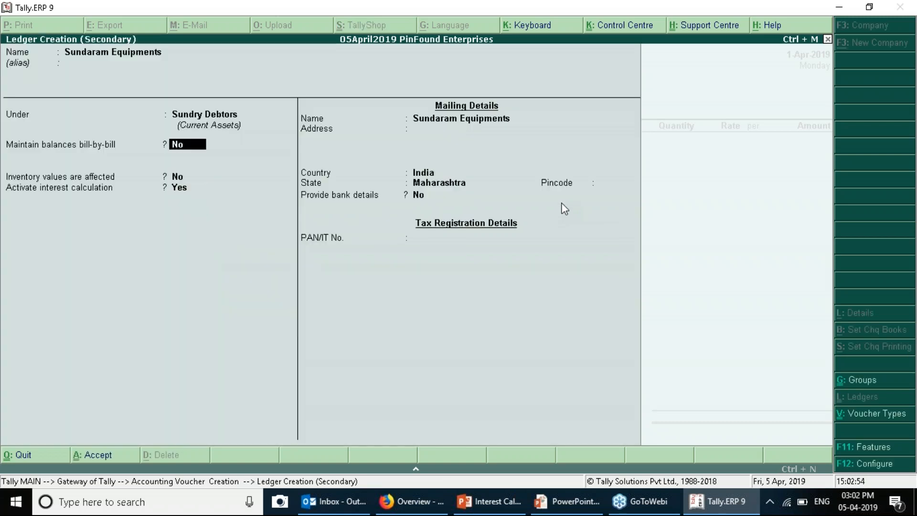
pyautogui.write('y')
pyautogui.press('Return')
pyautogui.press('Return')
# Leave the transaction-by-transaction and transaction-date interest options at No
pyautogui.press('Return')
pyautogui.press('Return')
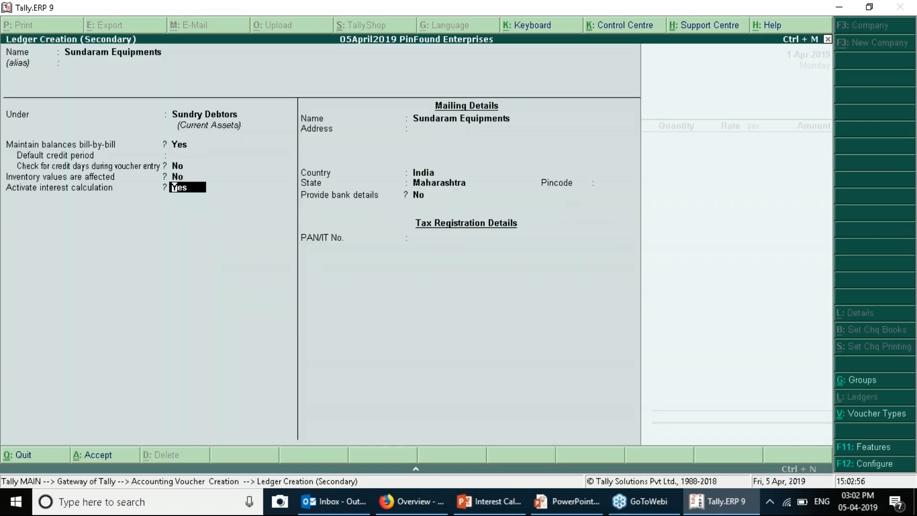
pyautogui.press('Return')
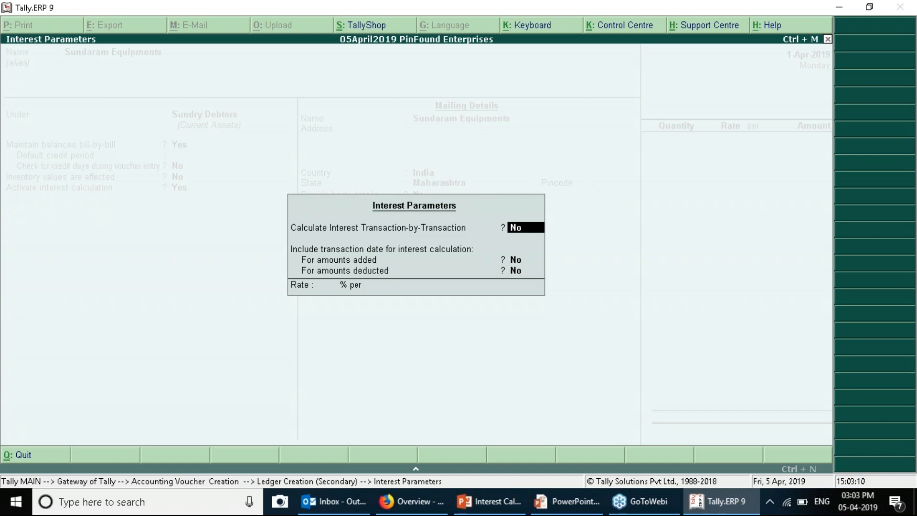
pyautogui.press('Return')
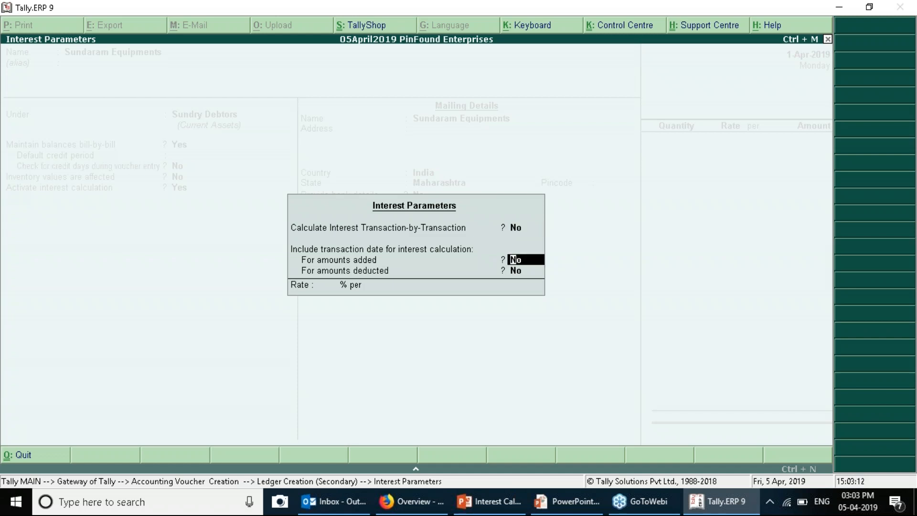
pyautogui.press('Return')
pyautogui.press('Return')
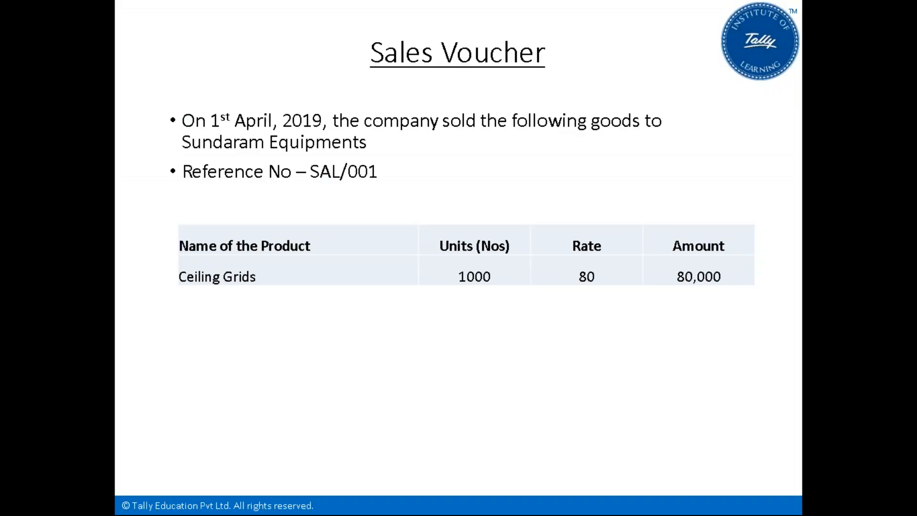
# Enter a 2% interest rate, choose the interest style and close Interest Parameters
pyautogui.press('Right')
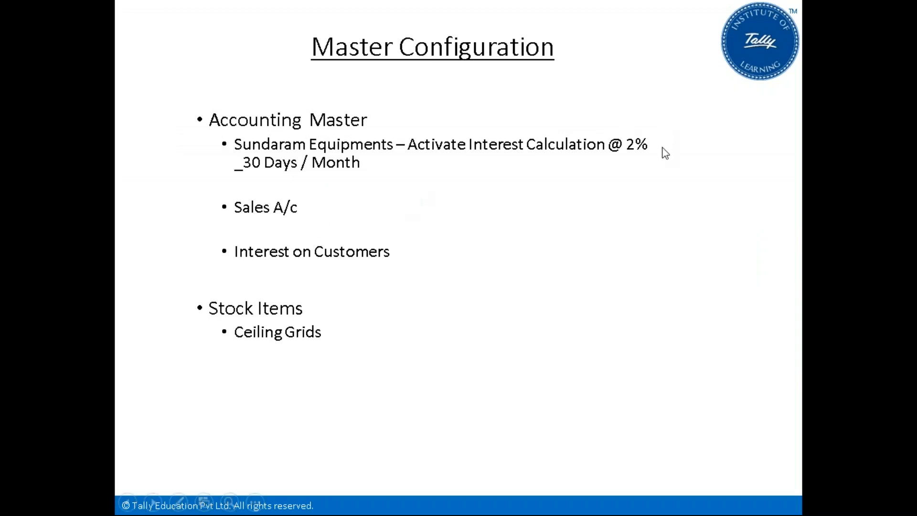
pyautogui.hotkey('alt', 'Tab')
pyautogui.write('2')
pyautogui.press('Return')
pyautogui.hotkey('alt', 'Tab')
pyautogui.hotkey('alt', 'Tab')
pyautogui.press('Return')
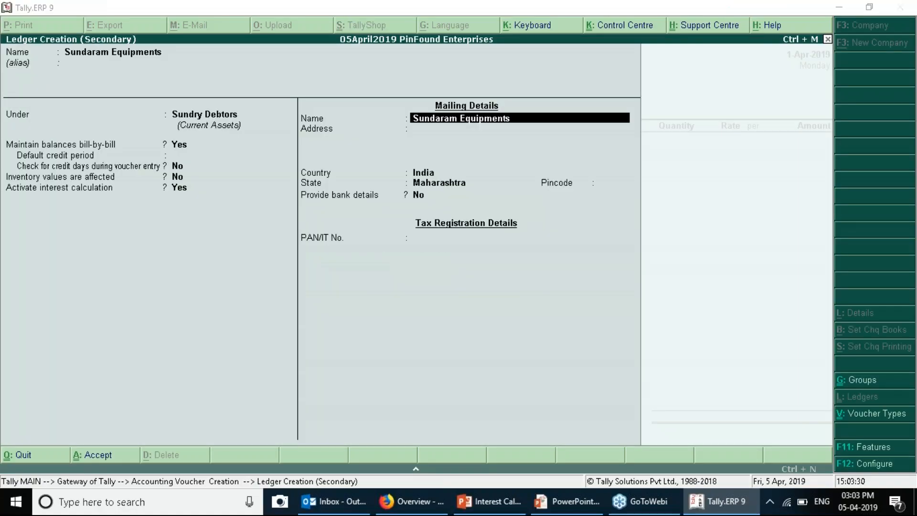
# Check the Sales Voucher slide, then save the Sundaram Equipments ledger
pyautogui.hotkey('alt', 'Tab')
pyautogui.press('Right')
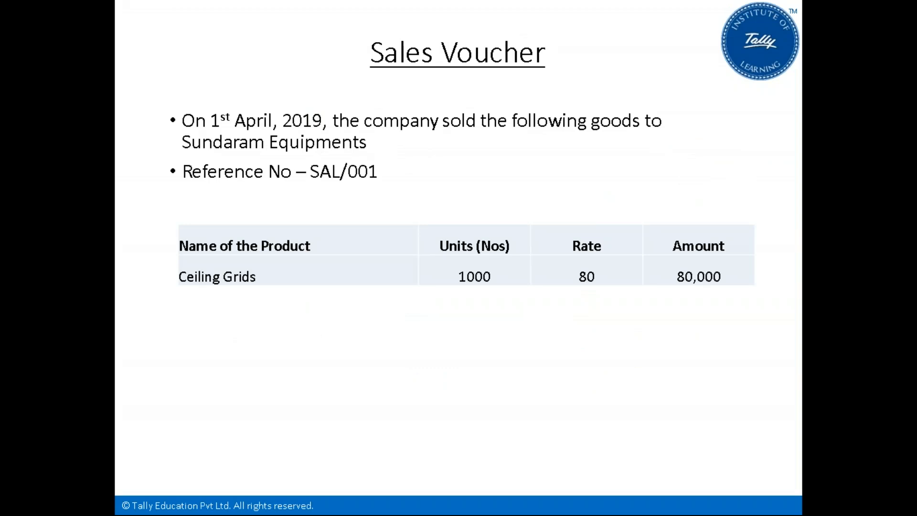
pyautogui.hotkey('alt', 'Tab')
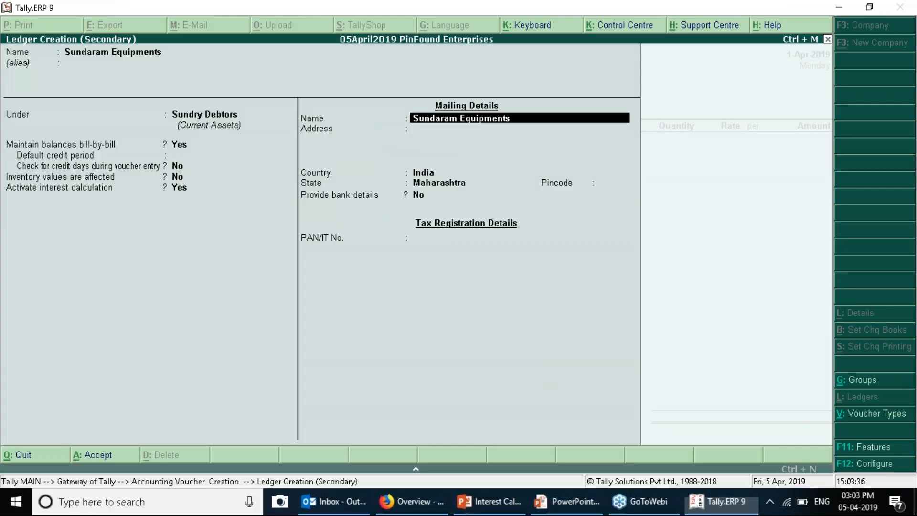
pyautogui.hotkey('alt', 'Tab')
pyautogui.press('Left')
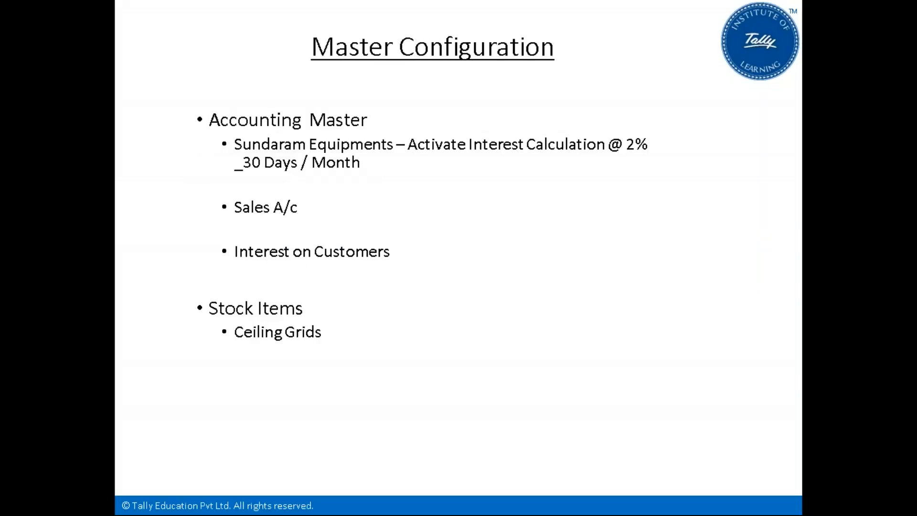
pyautogui.hotkey('alt', 'Tab')
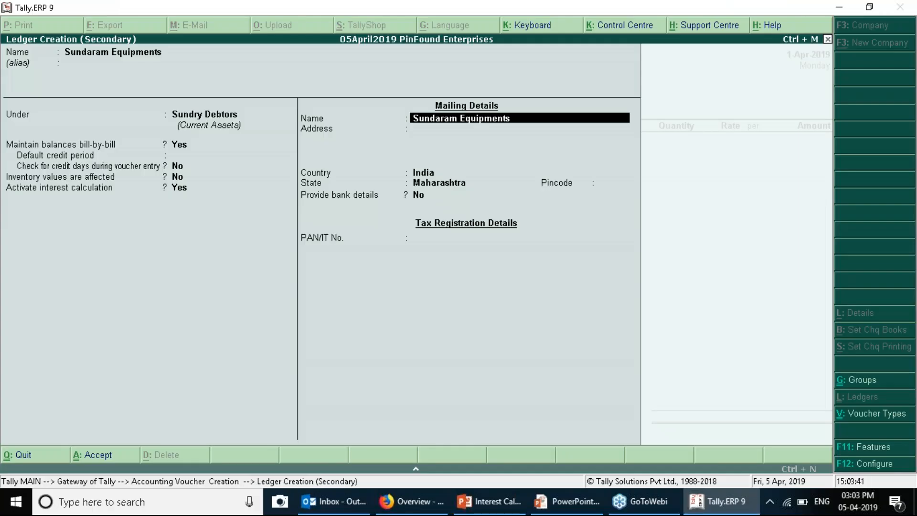
pyautogui.hotkey('ctrl', 'a')
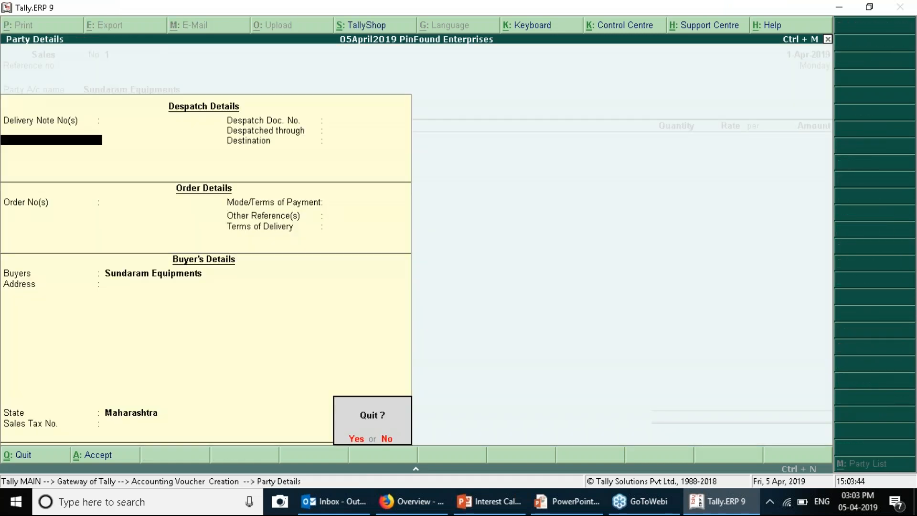
# Skip party details and create Sales A/c under Sales Accounts as the sales ledger
pyautogui.press('y')
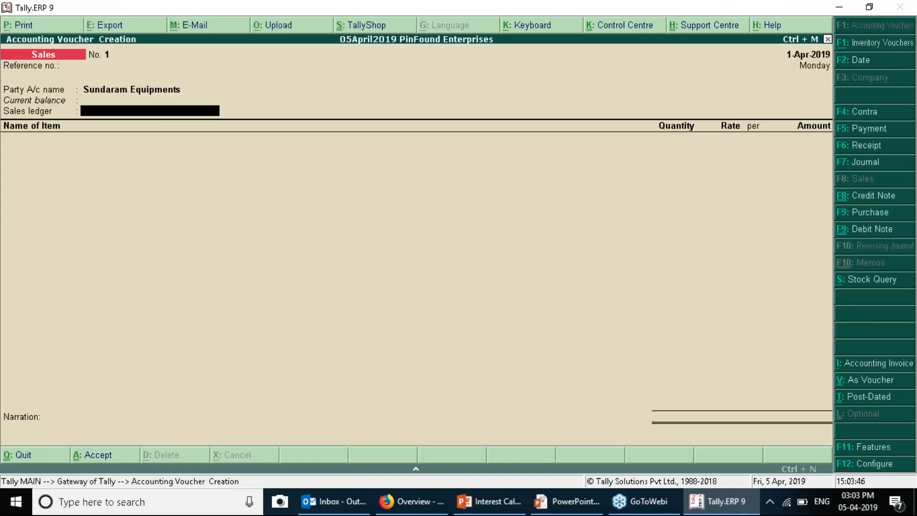
pyautogui.hotkey('alt', 'c')
pyautogui.write('Sales A/c')
pyautogui.press('Return')
pyautogui.write('Sa')
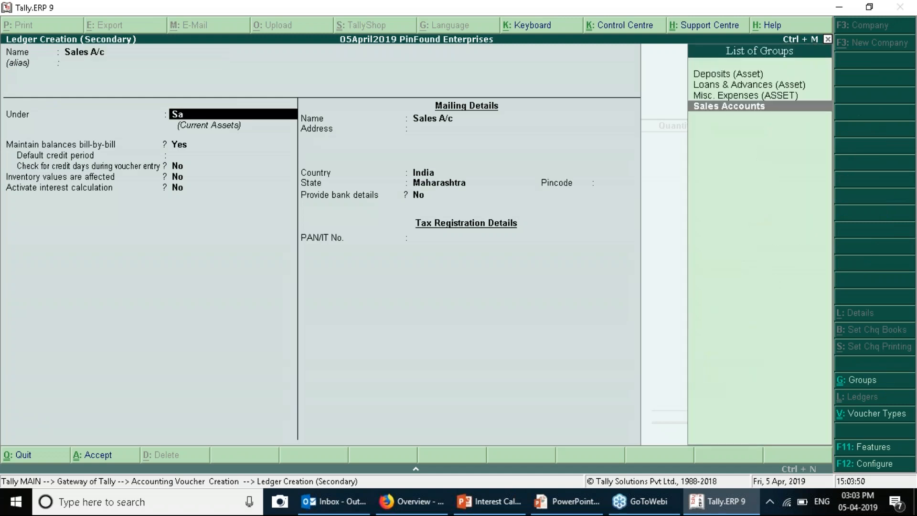
pyautogui.press('Return')
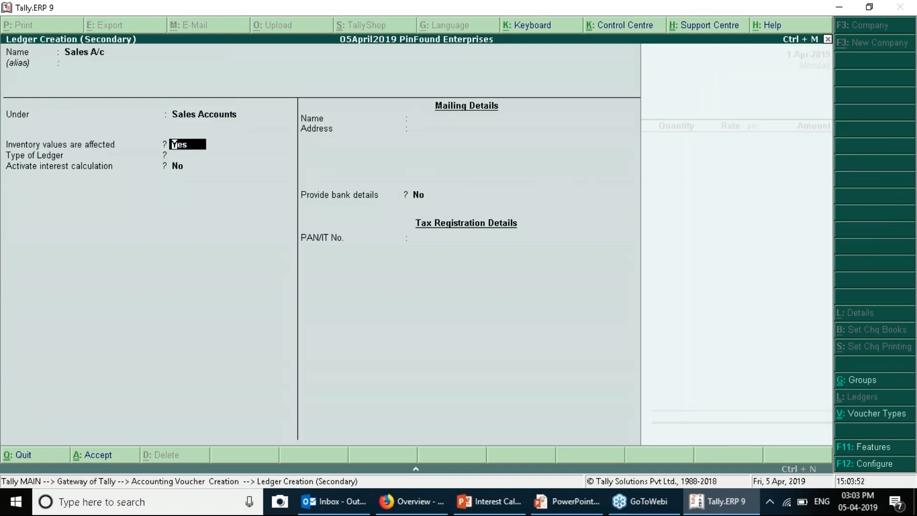
pyautogui.hotkey('ctrl', 'a')
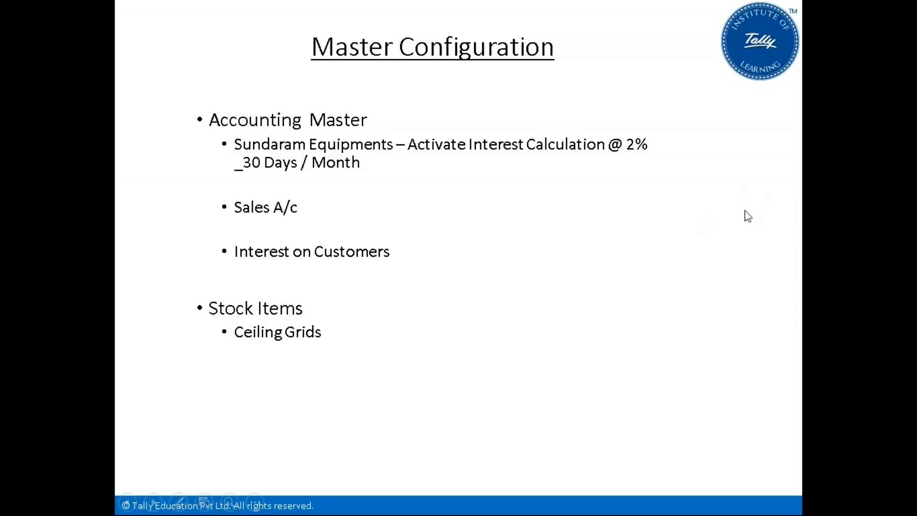
# Create stock item Celing Grids under Primary with a new Nos (Numbers) unit and accept it
pyautogui.click(402, 338)
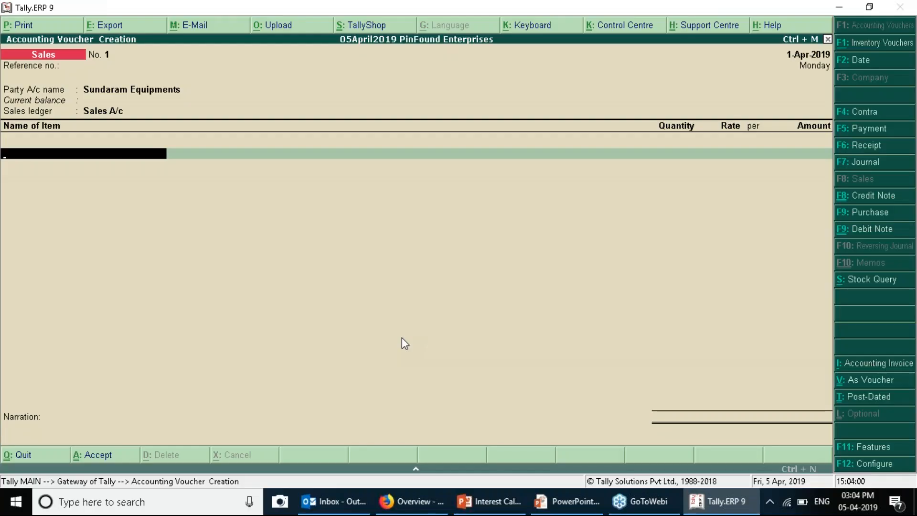
pyautogui.hotkey('alt', 'c')
pyautogui.write('Celing')
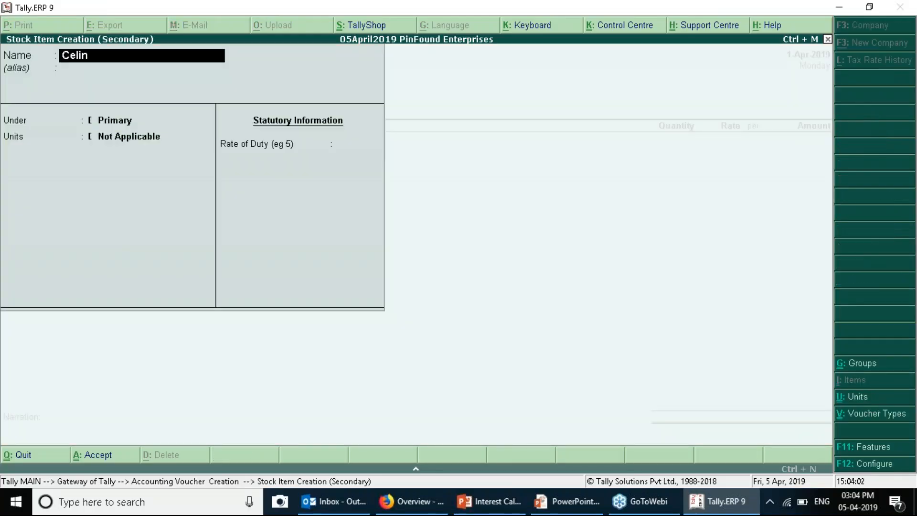
pyautogui.write(' Grids')
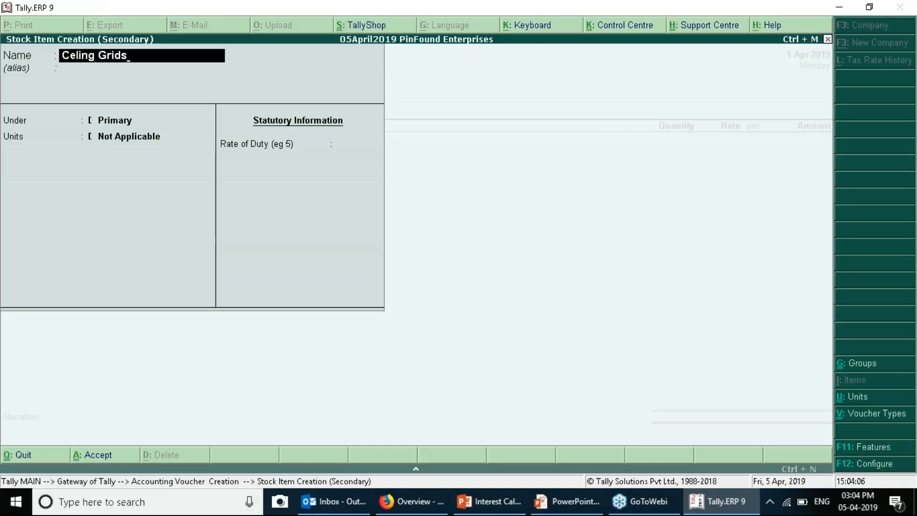
pyautogui.press('Return')
pyautogui.press('Return')
pyautogui.press('Return')
pyautogui.hotkey('alt', 'c')
pyautogui.write('Nos')
pyautogui.press('Return')
pyautogui.write('Nu')
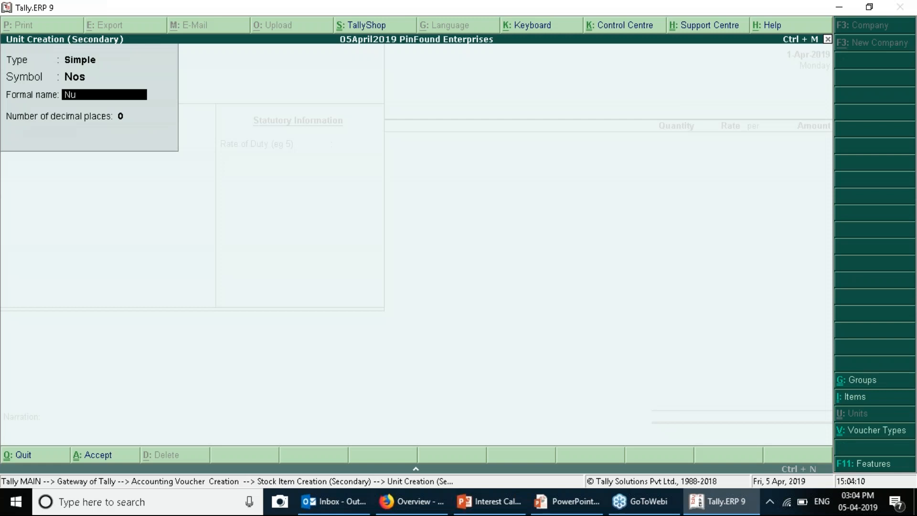
pyautogui.write('mbers')
pyautogui.press('Return')
pyautogui.press('Return')
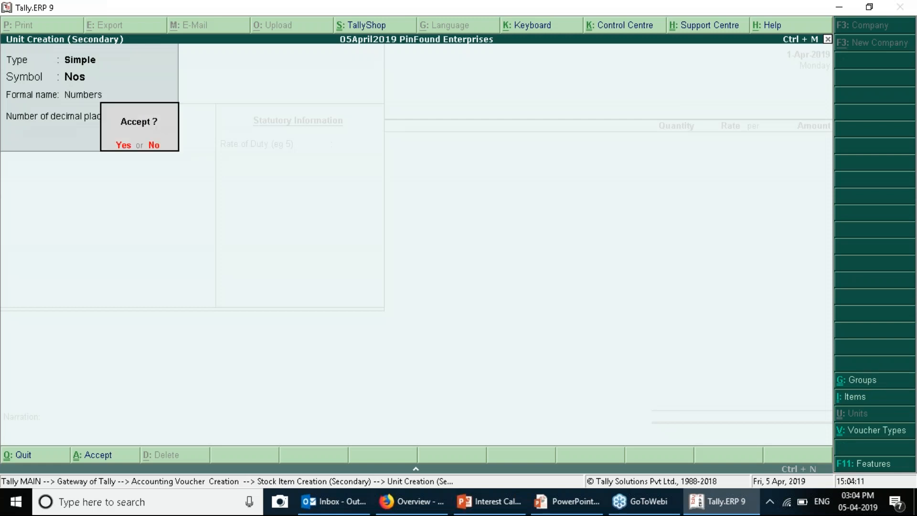
pyautogui.press('y')
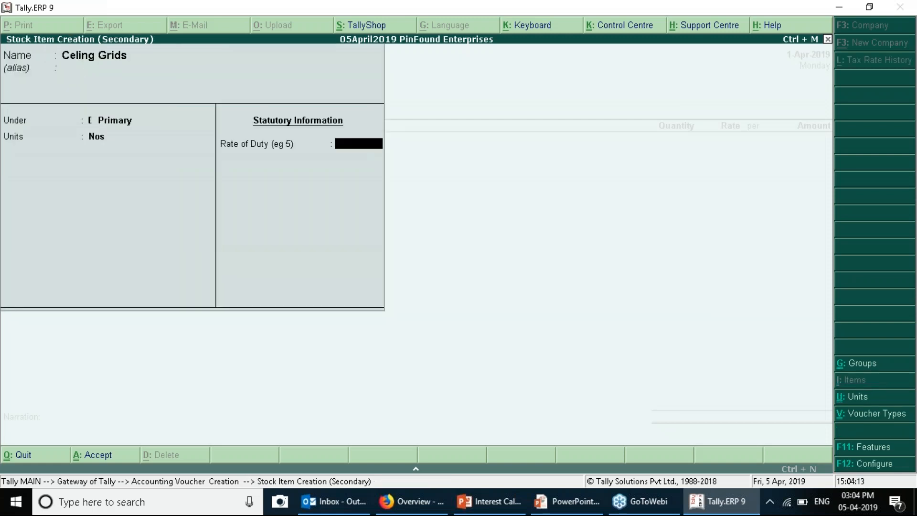
pyautogui.press('Return')
pyautogui.press('y')
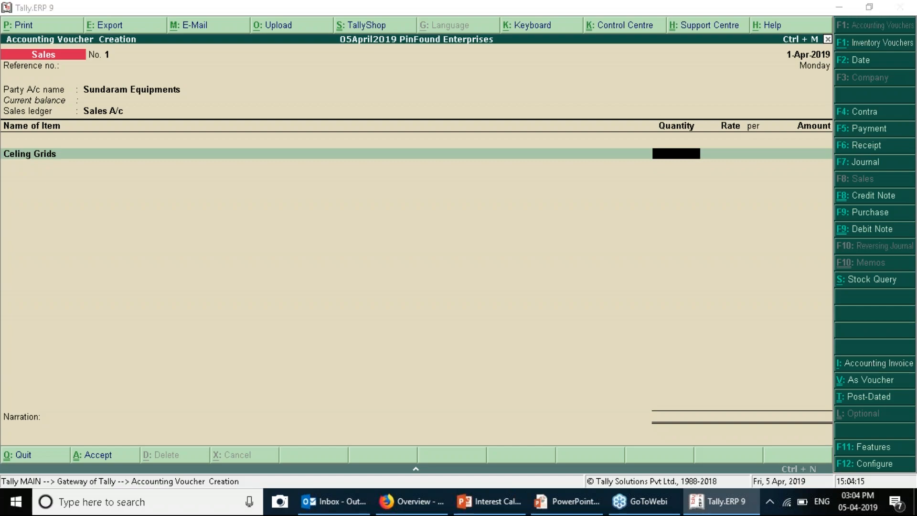
# Bill 1000 Nos of Celing Grids at 80 under new bill reference SAL001
pyautogui.write('1')
pyautogui.write('000')
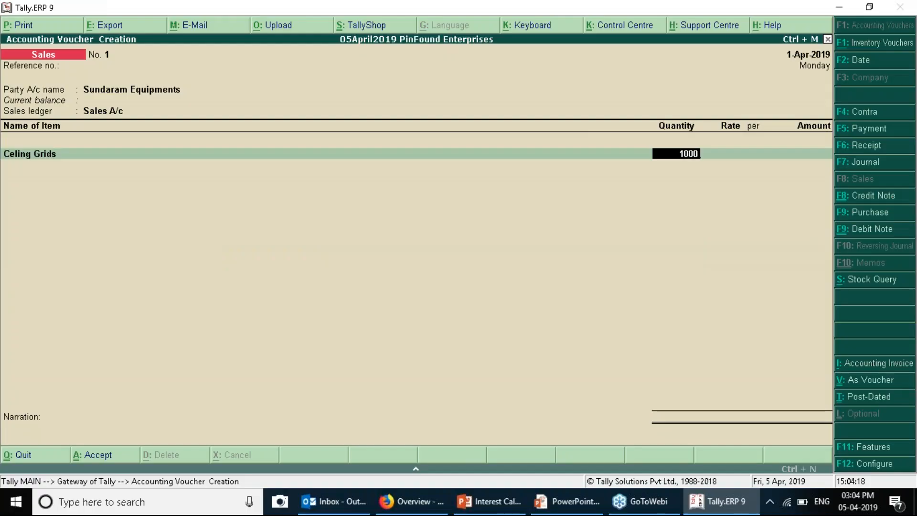
pyautogui.press('Return')
pyautogui.press('Return')
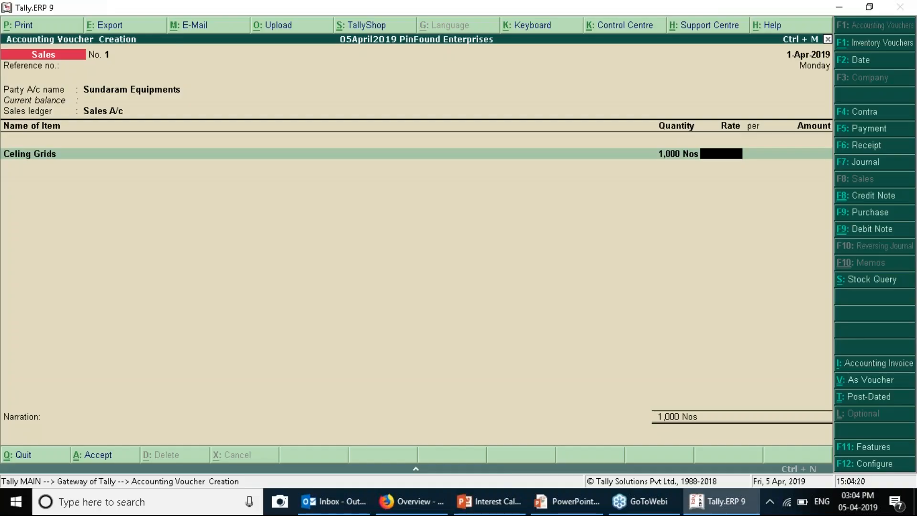
pyautogui.write('80')
pyautogui.press('Return')
pyautogui.press('Return')
pyautogui.press('Return')
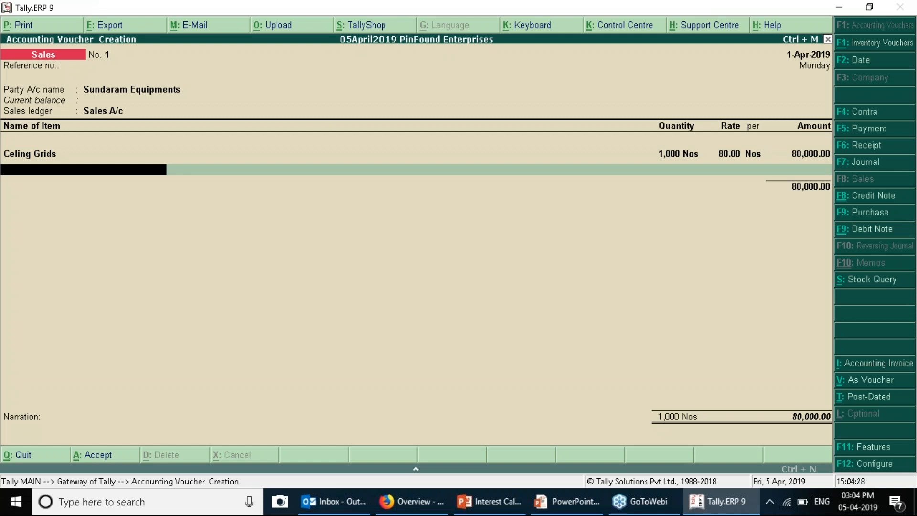
pyautogui.press('Return')
pyautogui.press('Return')
pyautogui.press('Return')
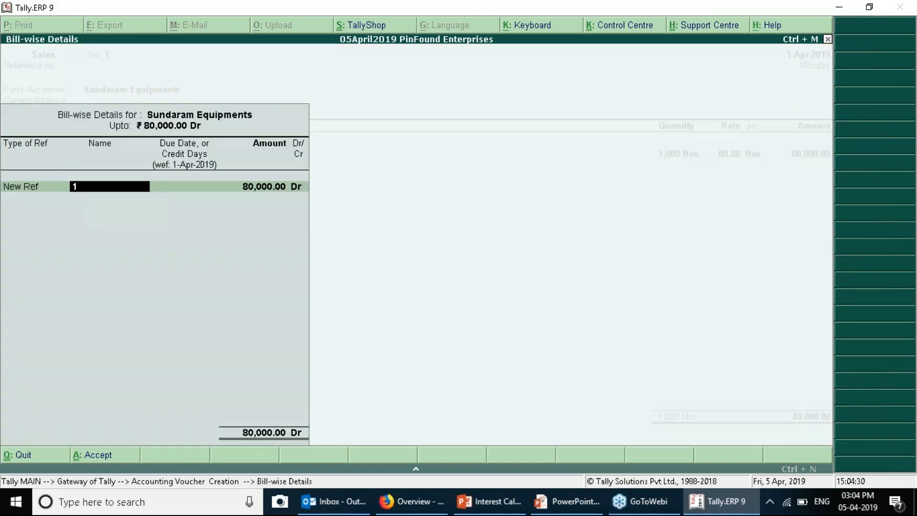
pyautogui.write('SAL001')
pyautogui.press('Return')
pyautogui.press('Return')
pyautogui.press('Return')
pyautogui.press('Return')
pyautogui.press('Return')
pyautogui.press('Return')
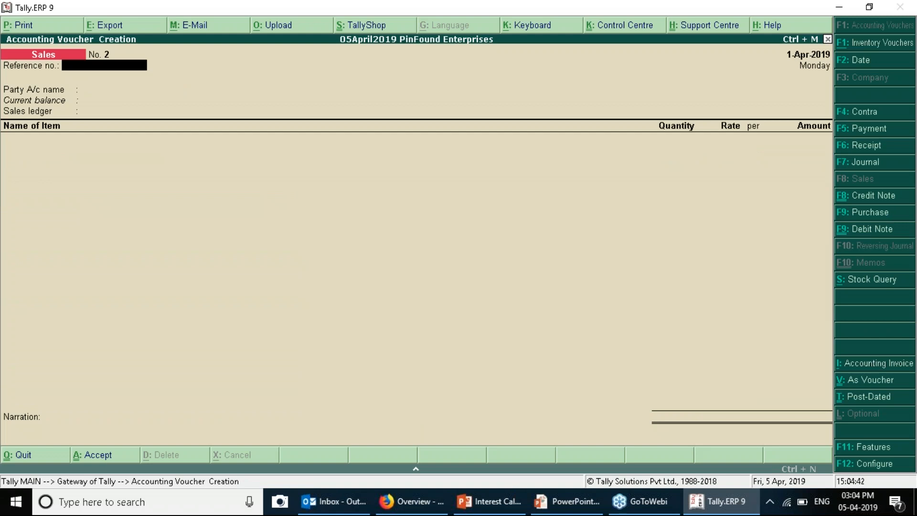
# Leave voucher entry and open the Interest Calculation reports under Statements of Accounts
pyautogui.press('Escape')
pyautogui.press('Return')
pyautogui.press('Down')
pyautogui.press('Down')
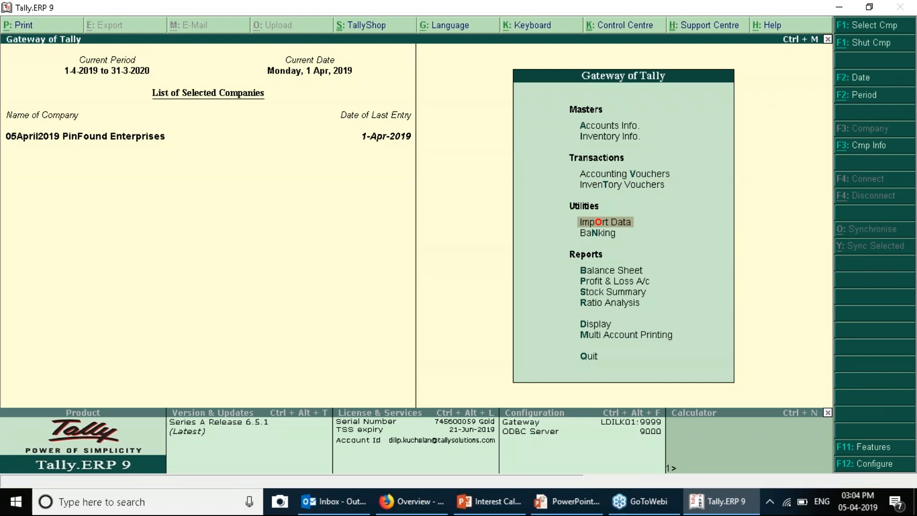
pyautogui.press('Down')
pyautogui.press('Down')
pyautogui.press('Down')
pyautogui.press('Down')
pyautogui.press('Down')
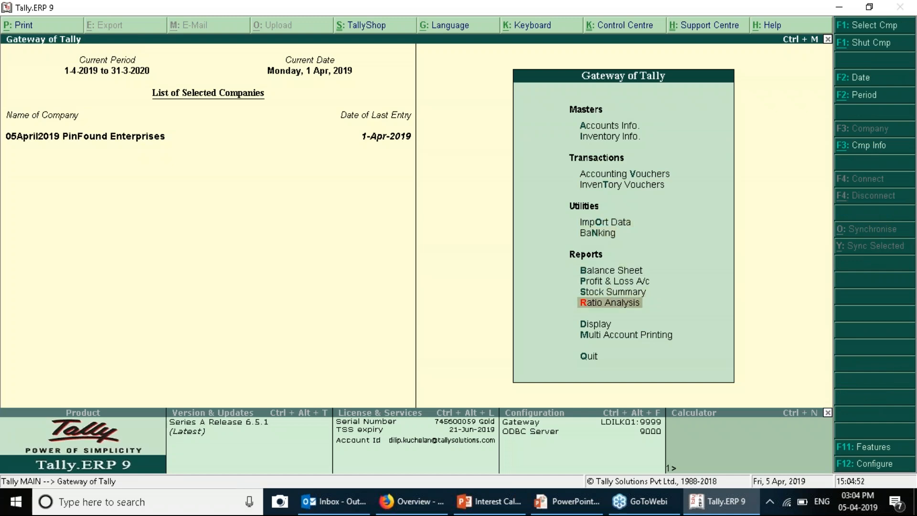
pyautogui.press('Down')
pyautogui.press('Return')
pyautogui.press('Down')
pyautogui.press('Down')
pyautogui.press('Down')
pyautogui.press('Down')
pyautogui.press('Up')
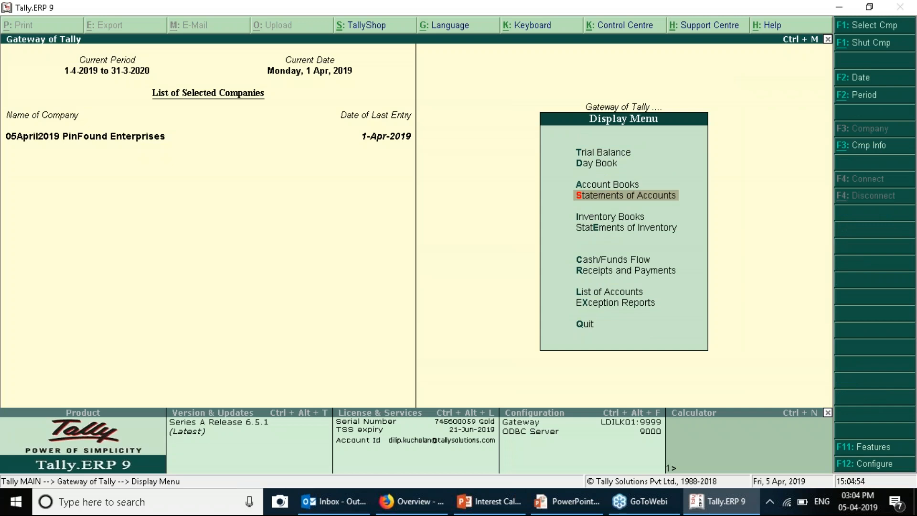
pyautogui.press('Return')
pyautogui.press('Down')
pyautogui.press('Return')
pyautogui.press('Return')
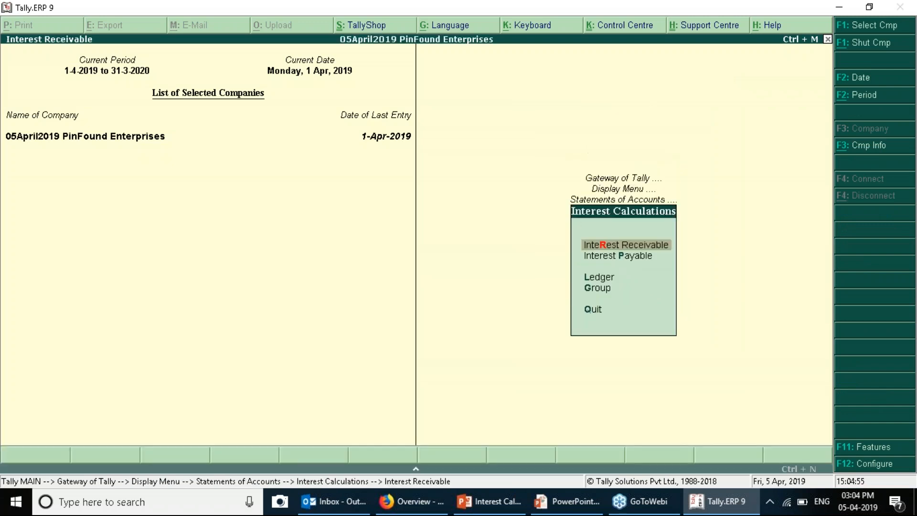
# Set the period end to 30-4-2019 and drill from Current Assets into Sundry Debtors
pyautogui.press('F2')
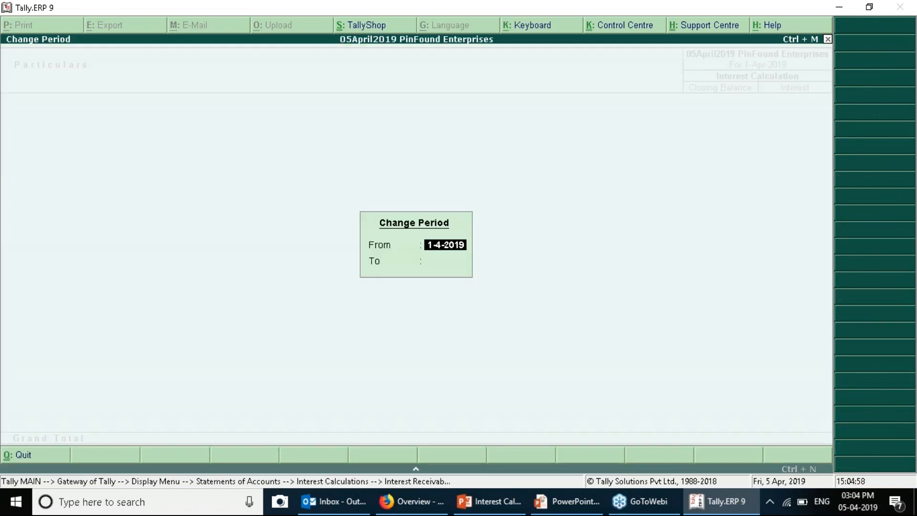
pyautogui.press('Escape')
pyautogui.press('Escape')
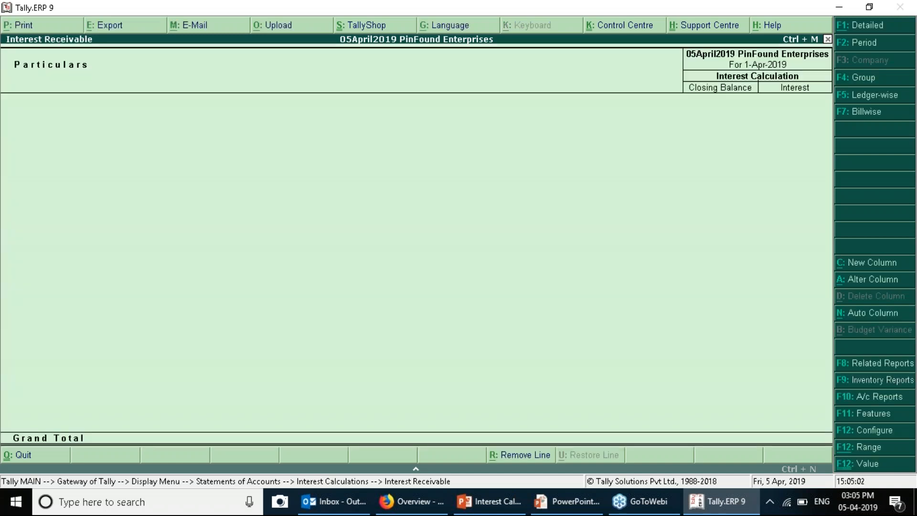
pyautogui.press('F2')
pyautogui.press('Return')
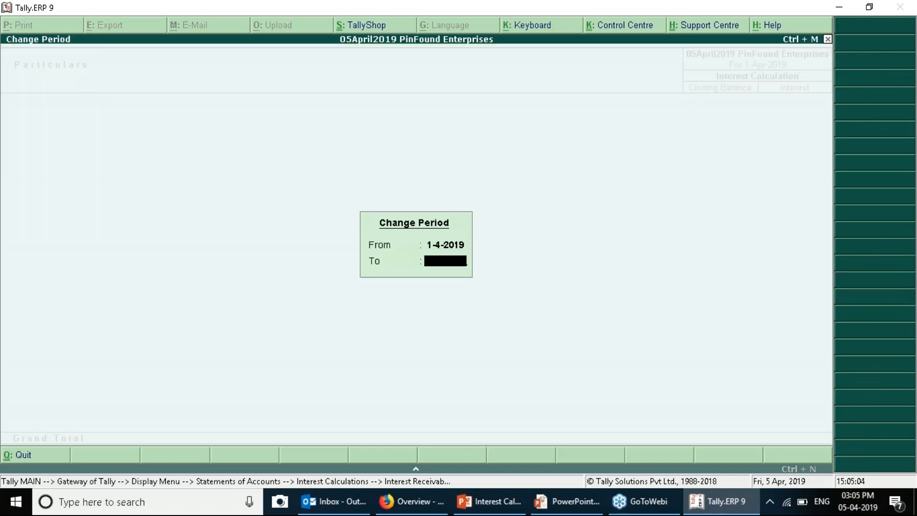
pyautogui.write('30 4')
pyautogui.press('Return')
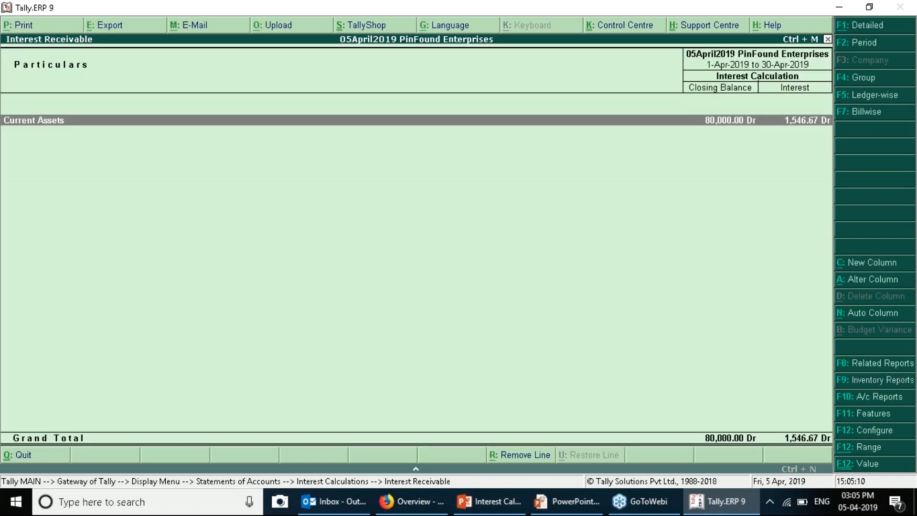
pyautogui.press('Return')
pyautogui.press('Return')
pyautogui.press('Return')
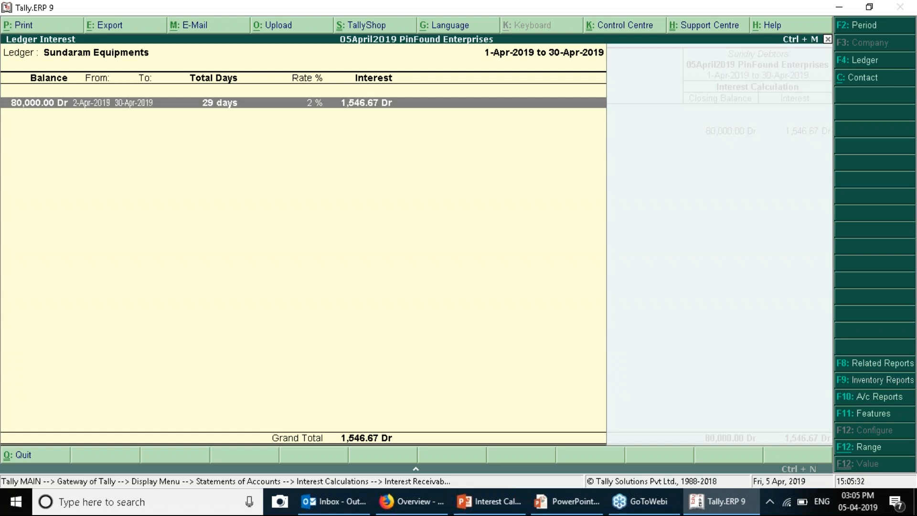
# Set Sundaram Equipments' 'For amounts added' interest parameter to Yes, giving 1,600.00 Dr April interest
pyautogui.press('Escape')
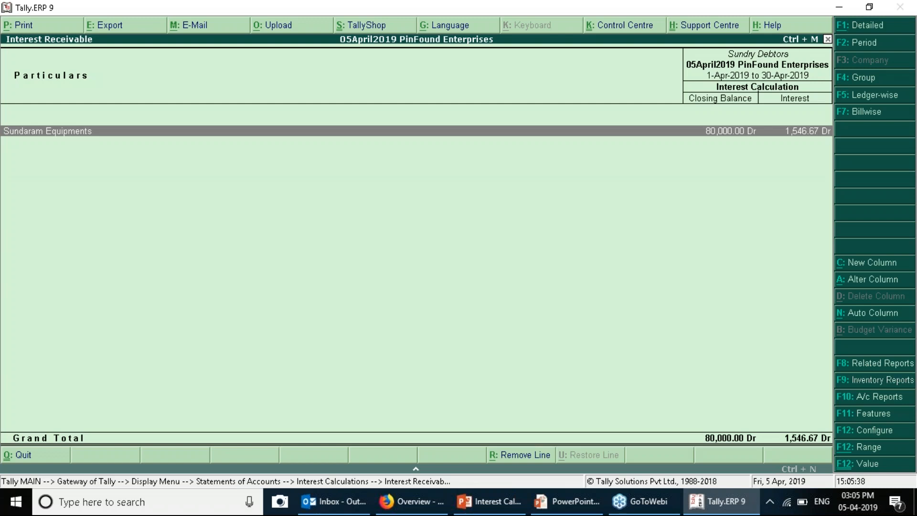
pyautogui.hotkey('ctrl', 'Return')
pyautogui.press('Return')
pyautogui.press('Return')
pyautogui.press('Return')
pyautogui.press('Return')
pyautogui.press('Return')
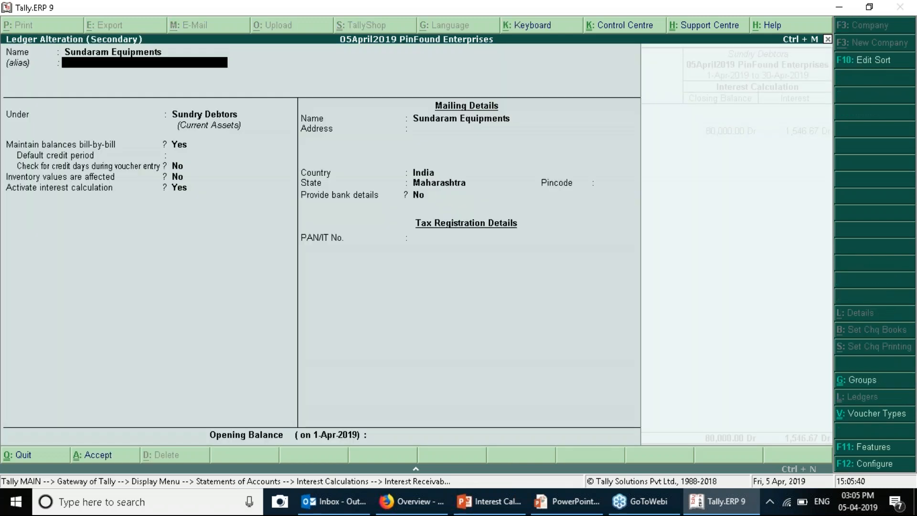
pyautogui.press('Return')
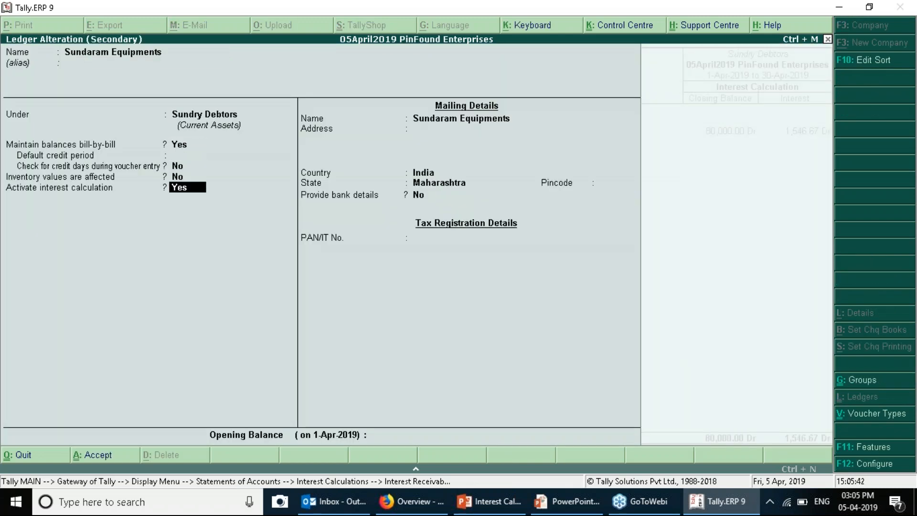
pyautogui.press('Return')
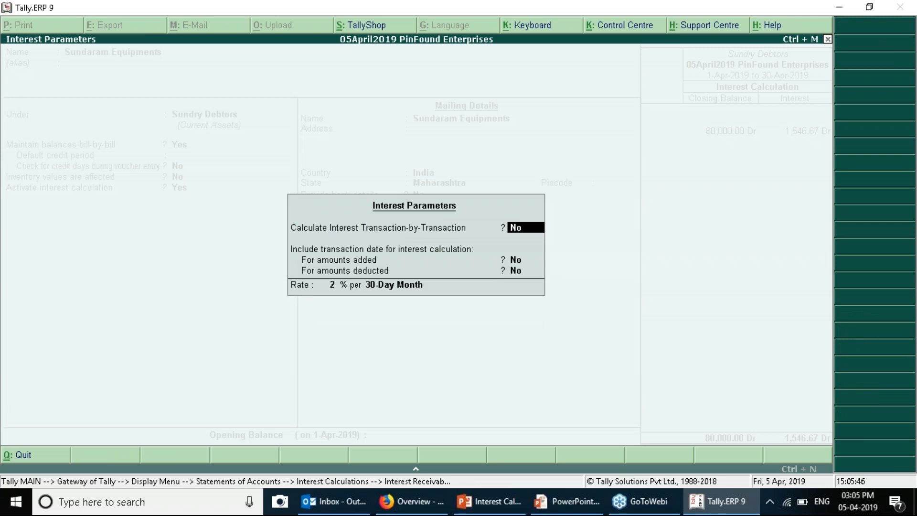
pyautogui.press('Return')
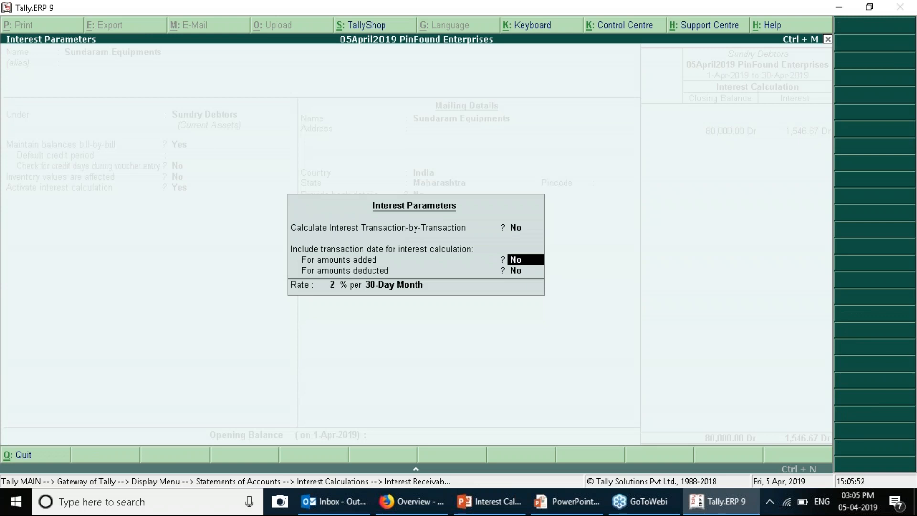
pyautogui.write('y')
pyautogui.press('Return')
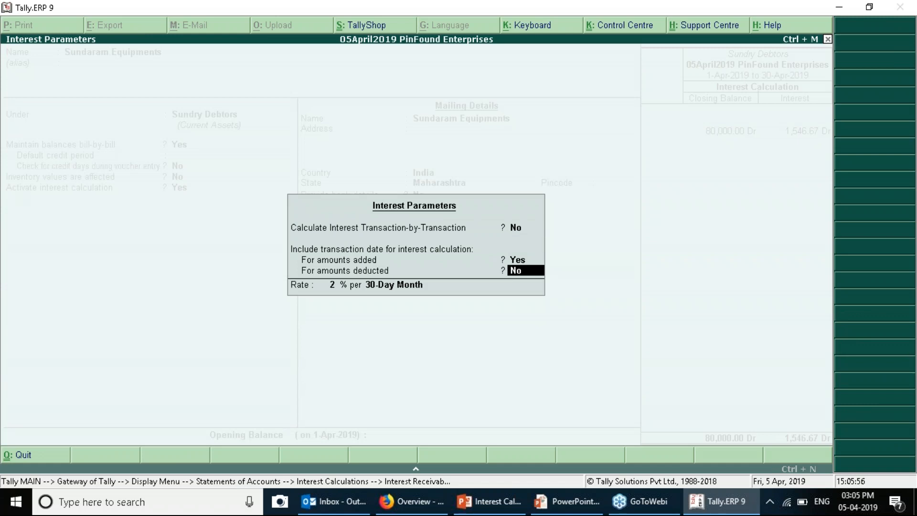
pyautogui.press('Return')
pyautogui.hotkey('ctrl', 'a')
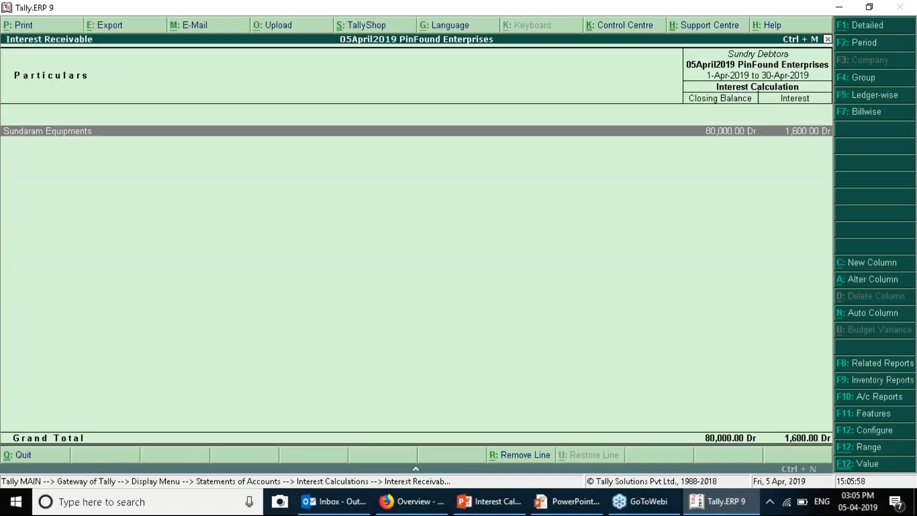
pyautogui.press('Return')
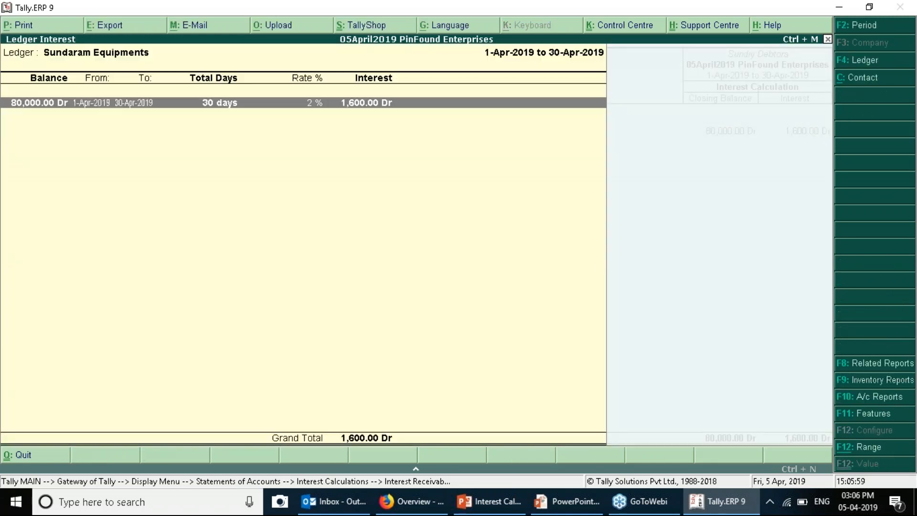
pyautogui.press('Escape')
pyautogui.press('Escape')
pyautogui.press('Escape')
pyautogui.press('Escape')
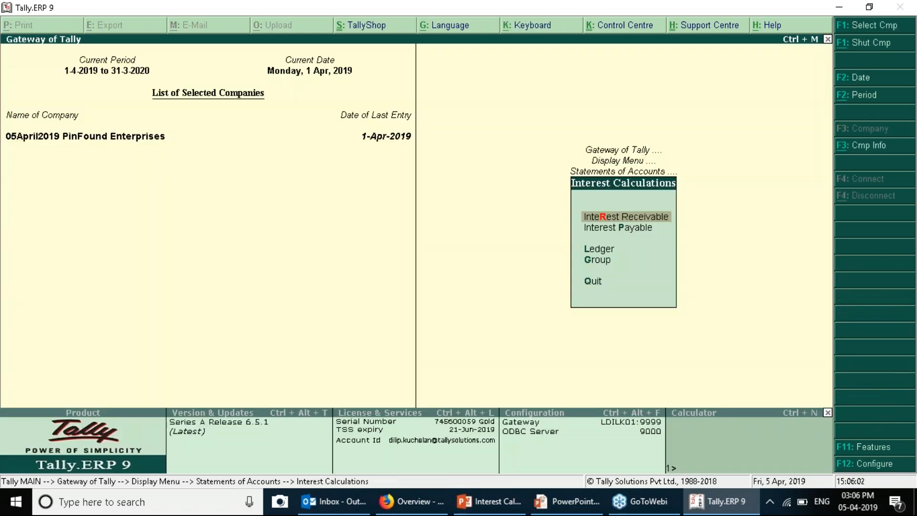
pyautogui.press('Return')
pyautogui.press('Return')
pyautogui.press('Return')
pyautogui.press('Escape')
pyautogui.press('Escape')
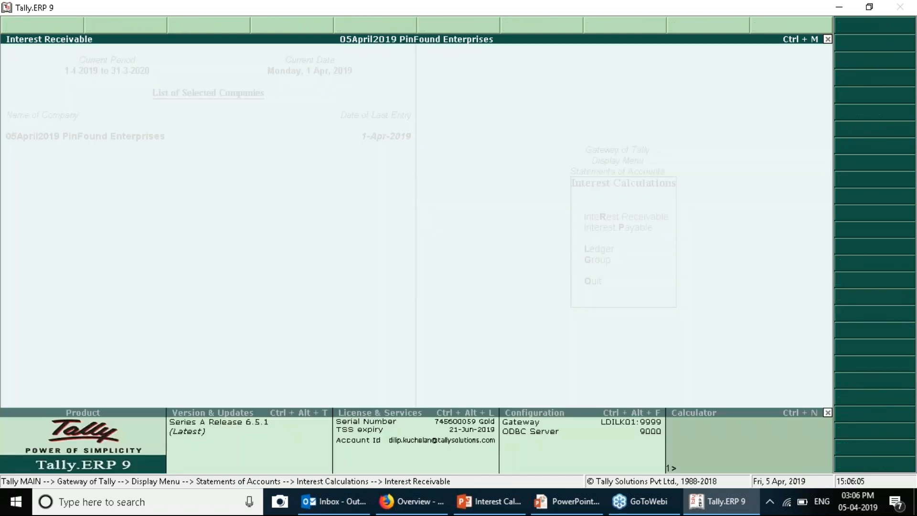
pyautogui.press('Return')
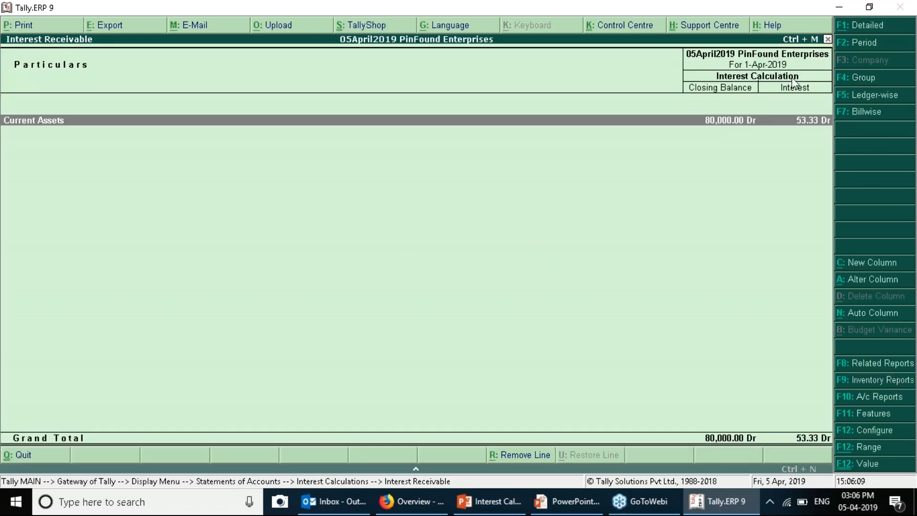
pyautogui.press('F2')
pyautogui.press('Return')
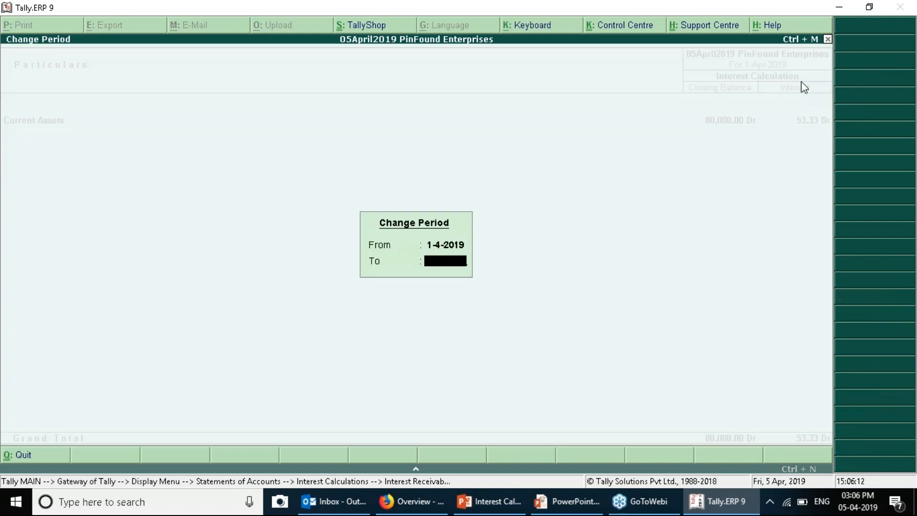
pyautogui.write('31')
pyautogui.press('BackSpace')
pyautogui.write('0 3')
pyautogui.press('BackSpace')
pyautogui.write('4')
pyautogui.press('Return')
pyautogui.press('Return')
pyautogui.press('Return')
pyautogui.press('Return')
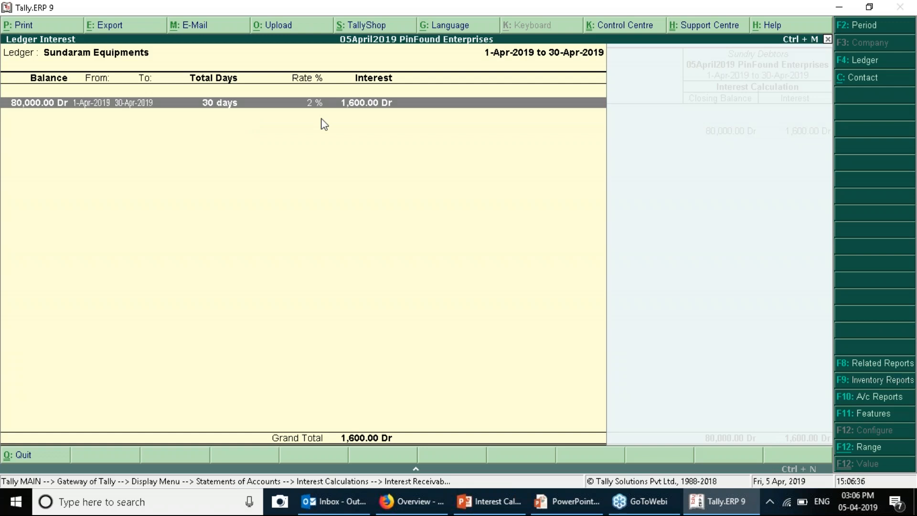
pyautogui.press('Escape')
pyautogui.press('Escape')
pyautogui.press('Escape')
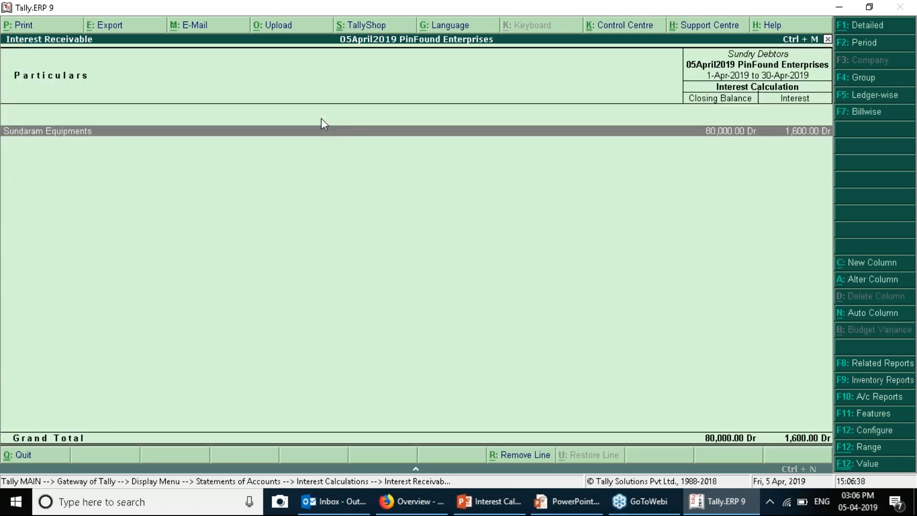
# Set Sundaram Equipments' 'For amounts added' back to No, restoring 1,546.67 Dr, and reopen the ledger
pyautogui.press('Return')
pyautogui.press('Return')
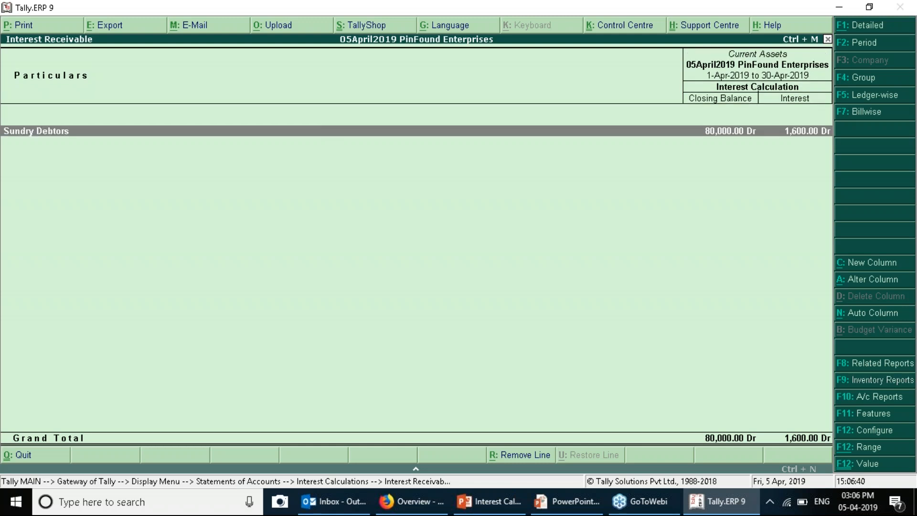
pyautogui.hotkey('ctrl', 'Return')
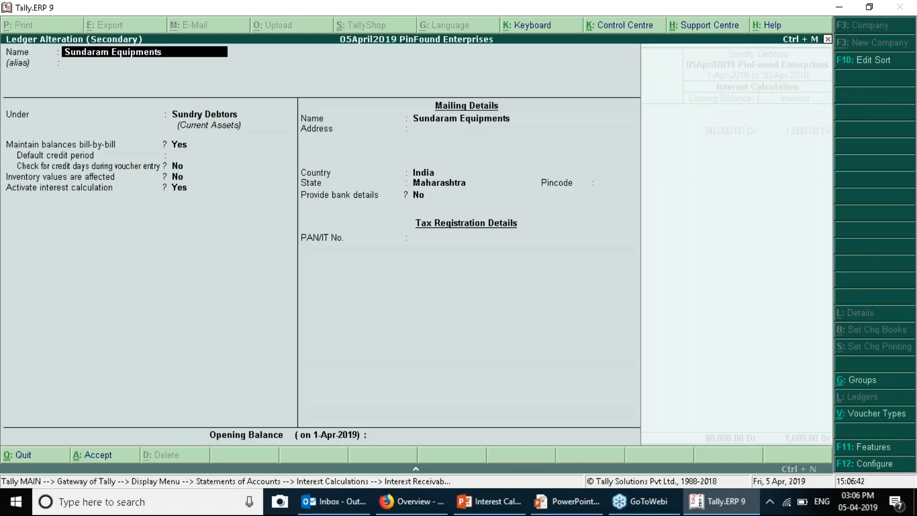
pyautogui.press('Return')
pyautogui.press('Return')
pyautogui.press('Return')
pyautogui.press('Return')
pyautogui.press('Return')
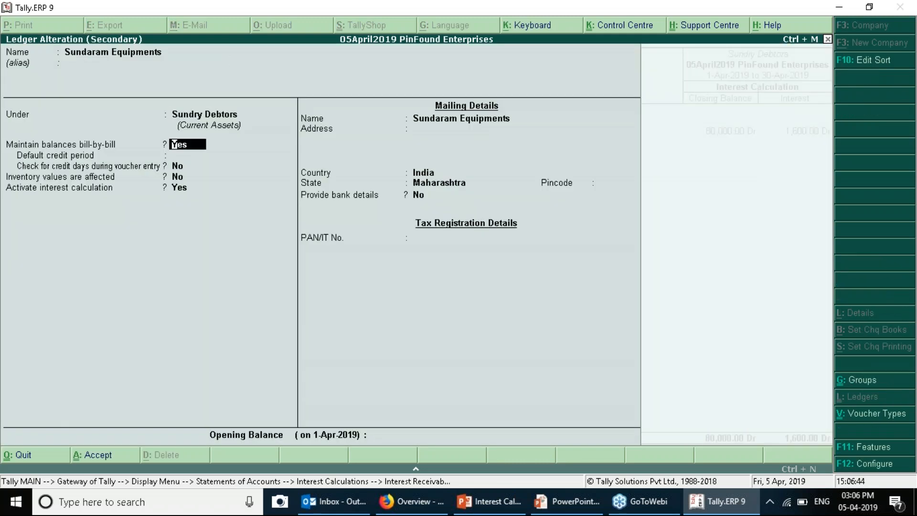
pyautogui.press('Return')
pyautogui.press('Return')
pyautogui.press('Return')
pyautogui.press('Return')
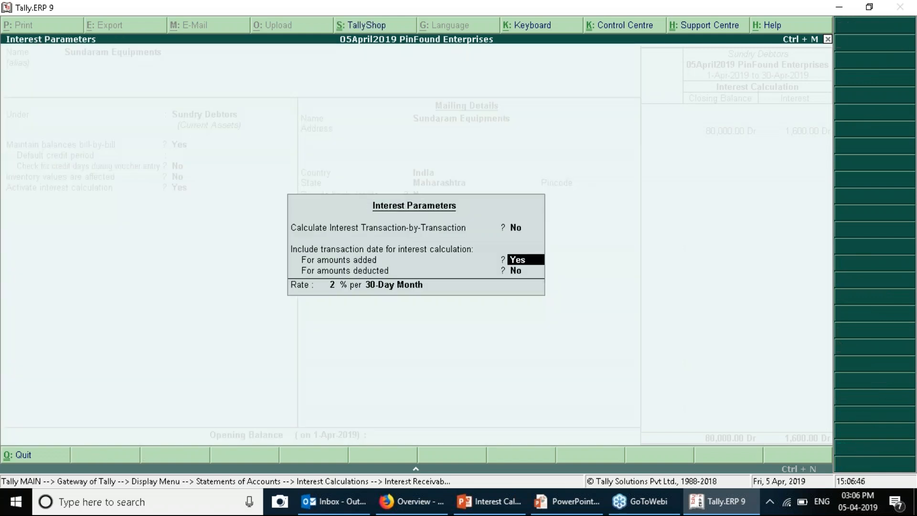
pyautogui.press('n')
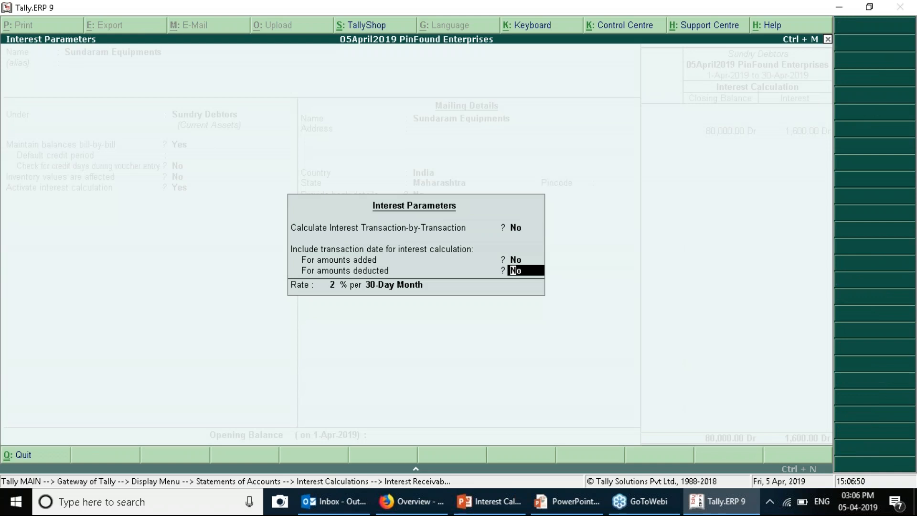
pyautogui.press('Return')
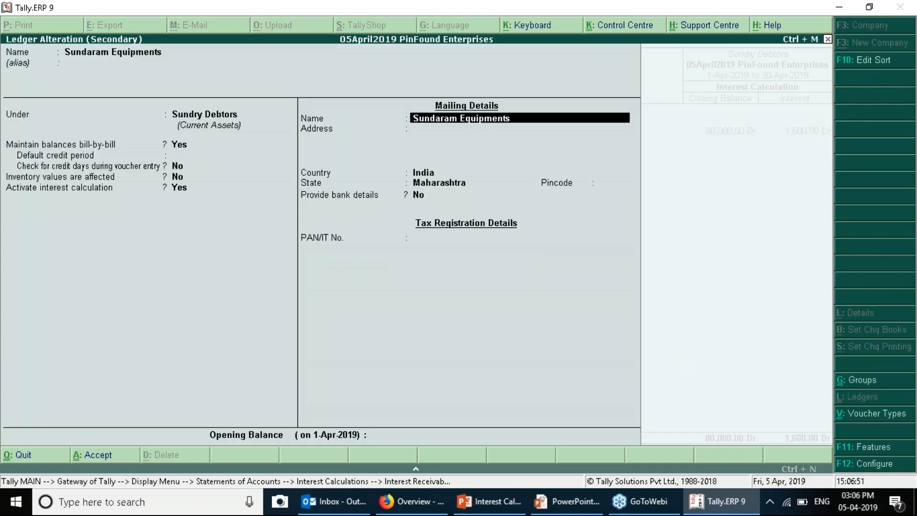
pyautogui.hotkey('ctrl', 'a')
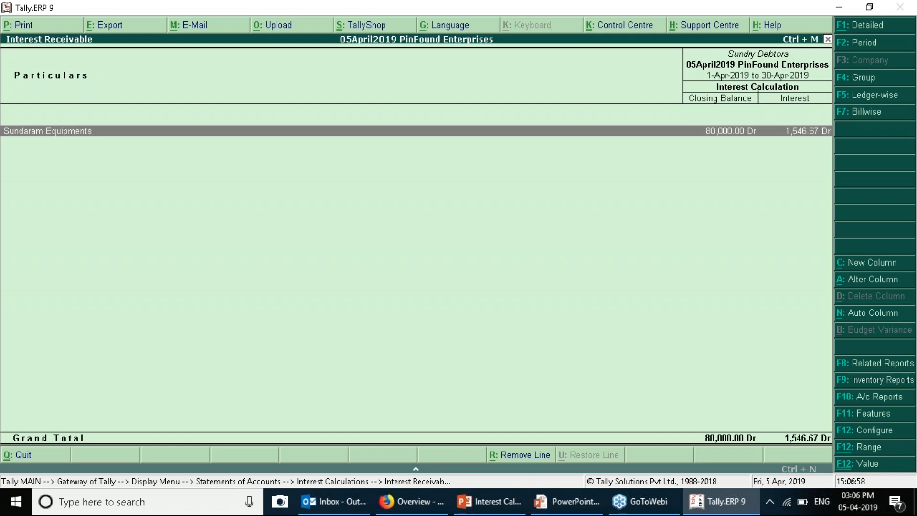
pyautogui.hotkey('ctrl', 'Return')
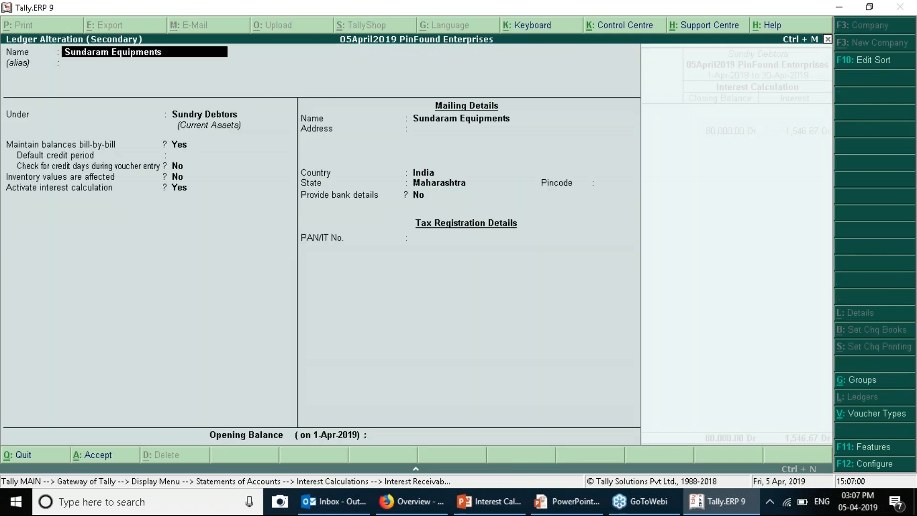
pyautogui.press('F11')
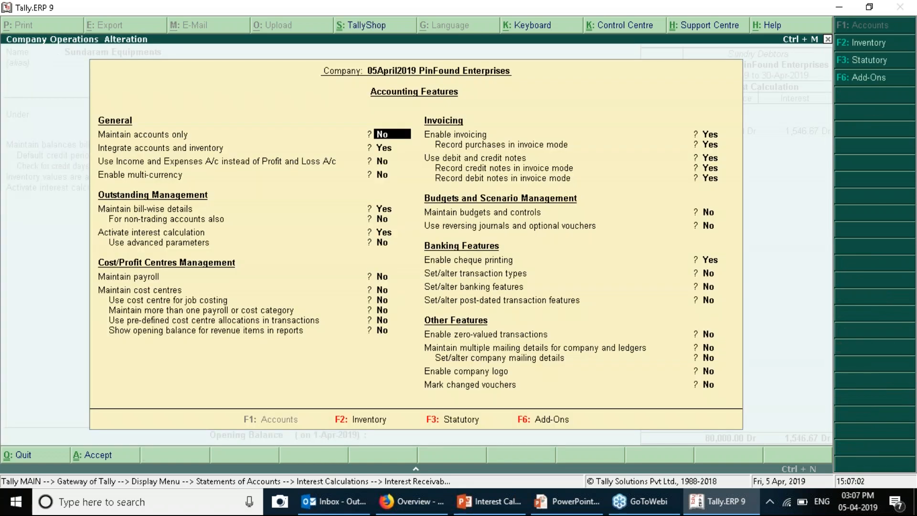
# Enable 'Use advanced parameters' for interest in Accounting Features and reopen Sundaram Equipments' Interest Parameters
pyautogui.press('Return')
pyautogui.press('Return')
pyautogui.press('Return')
pyautogui.press('Return')
pyautogui.write('y')
pyautogui.press('Return')
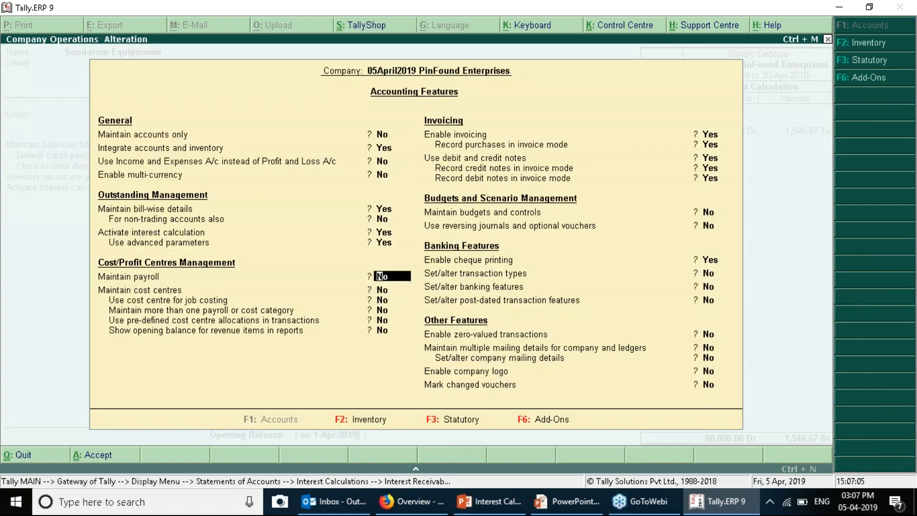
pyautogui.hotkey('ctrl', 'a')
pyautogui.press('Return')
pyautogui.press('Return')
pyautogui.press('Return')
pyautogui.press('Return')
pyautogui.press('Return')
pyautogui.press('Up')
pyautogui.write('y')
pyautogui.press('Return')
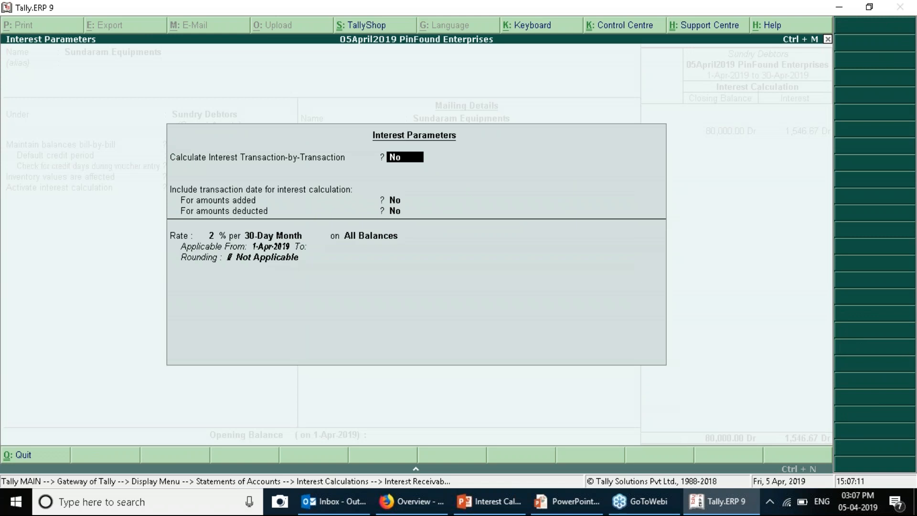
# Review the interest parameters: 2% per 30-Day Month on All Balances from 1-Apr-2019
pyautogui.press('Return')
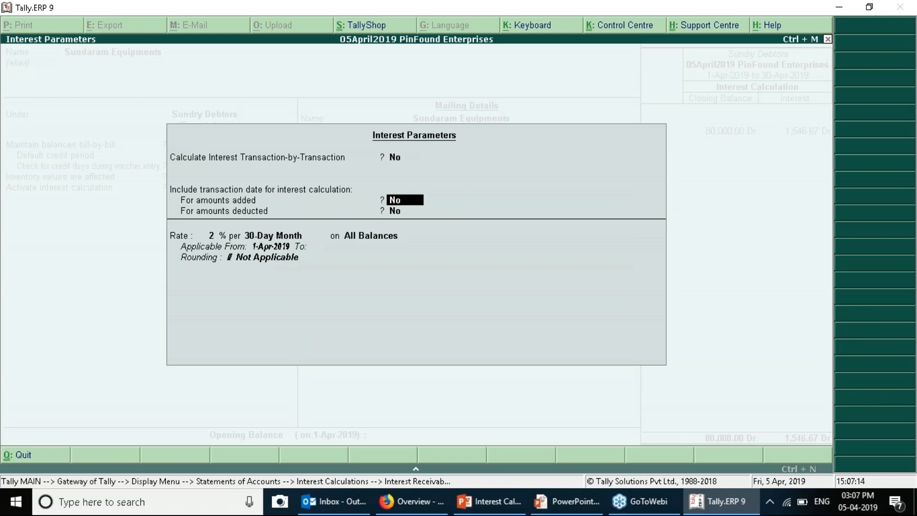
pyautogui.press('Return')
pyautogui.press('Return')
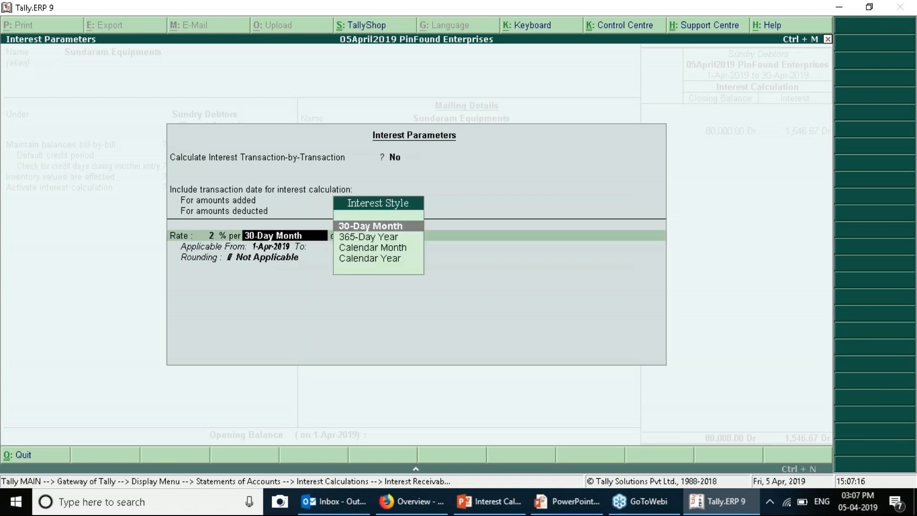
pyautogui.press('Return')
pyautogui.press('Return')
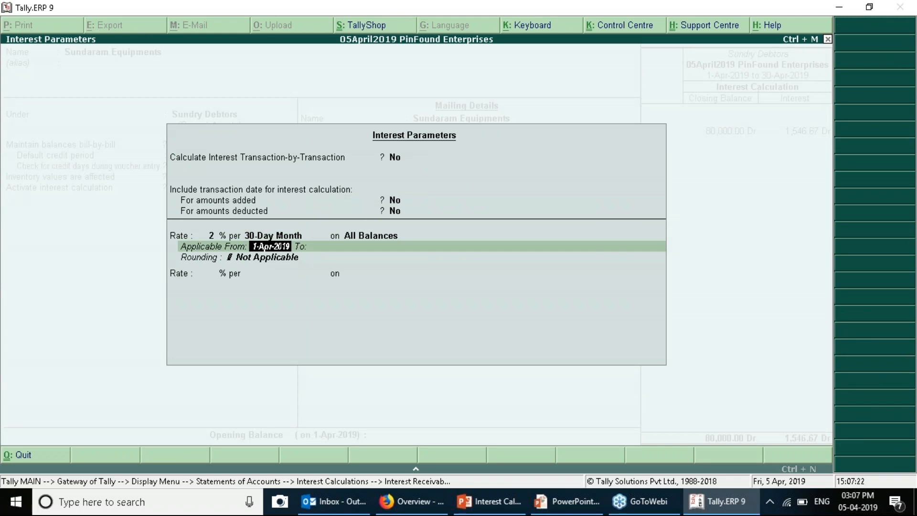
pyautogui.press('Return')
pyautogui.press('Return')
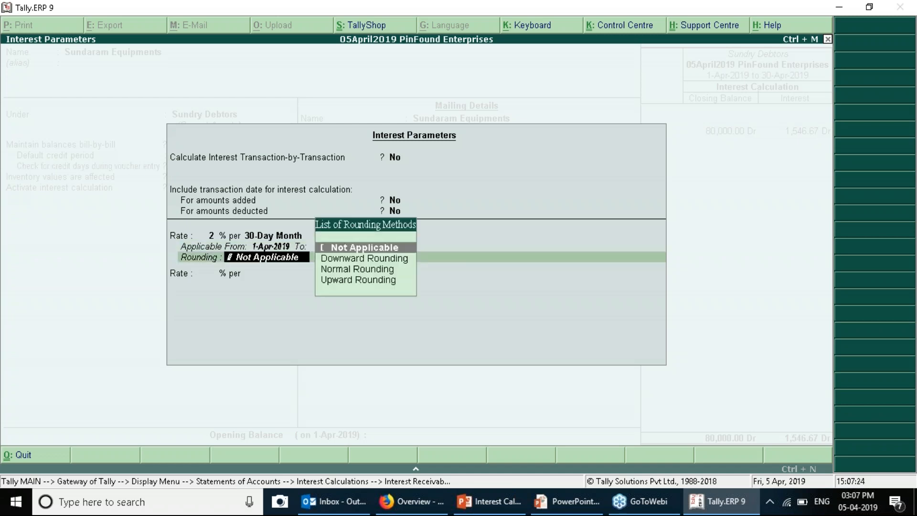
pyautogui.press('Return')
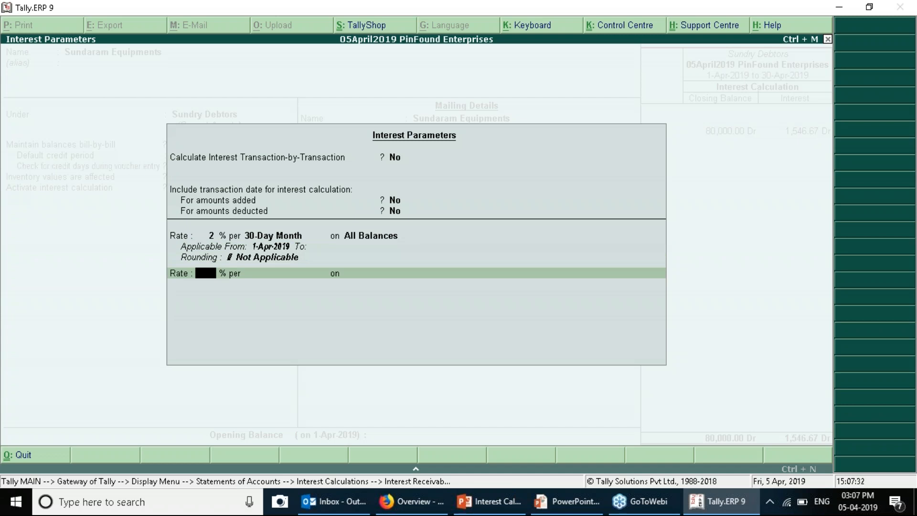
pyautogui.press('BackSpace')
pyautogui.press('BackSpace')
pyautogui.press('BackSpace')
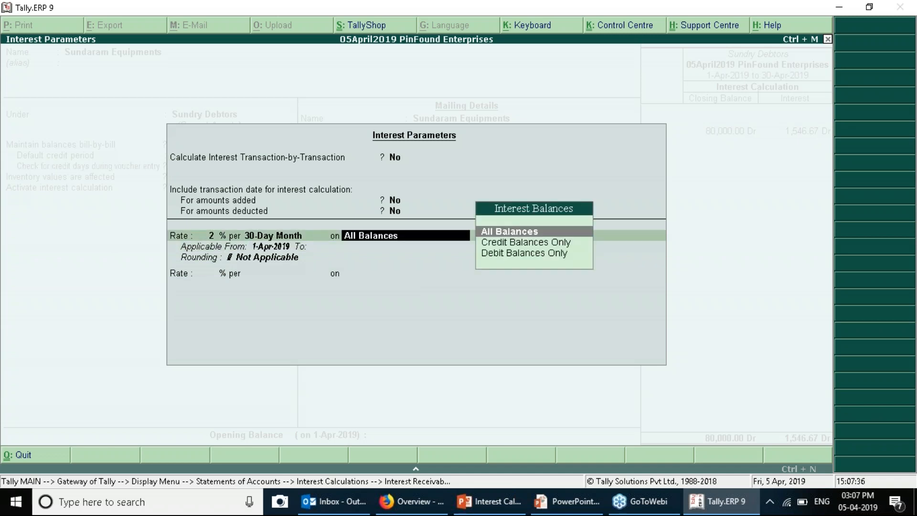
pyautogui.press('Return')
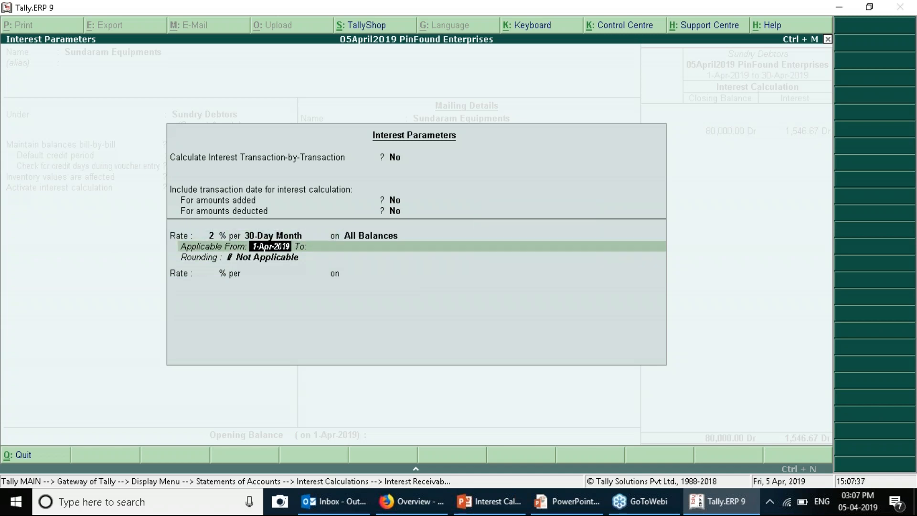
pyautogui.press('Return')
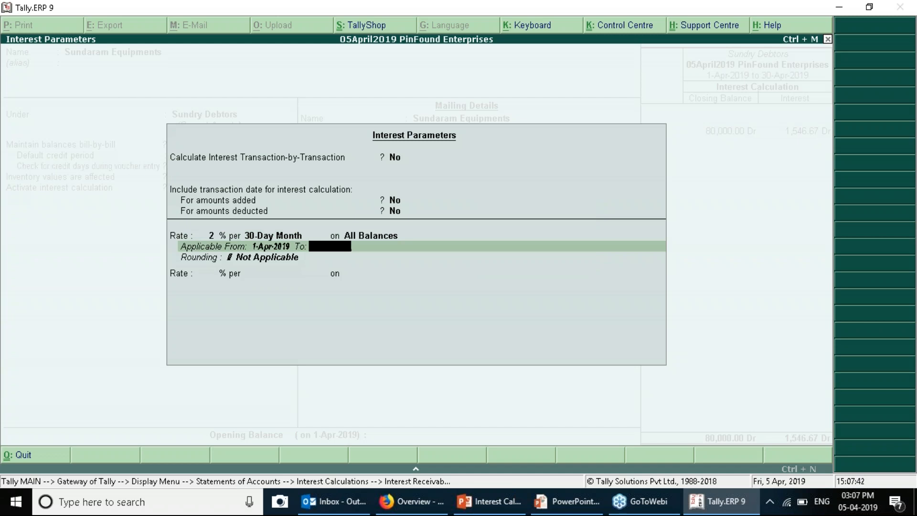
pyautogui.press('BackSpace')
pyautogui.press('BackSpace')
pyautogui.press('BackSpace')
pyautogui.press('BackSpace')
pyautogui.press('Return')
pyautogui.press('Return')
pyautogui.press('Return')
pyautogui.press('Return')
pyautogui.press('Return')
pyautogui.press('Return')
pyautogui.press('Return')
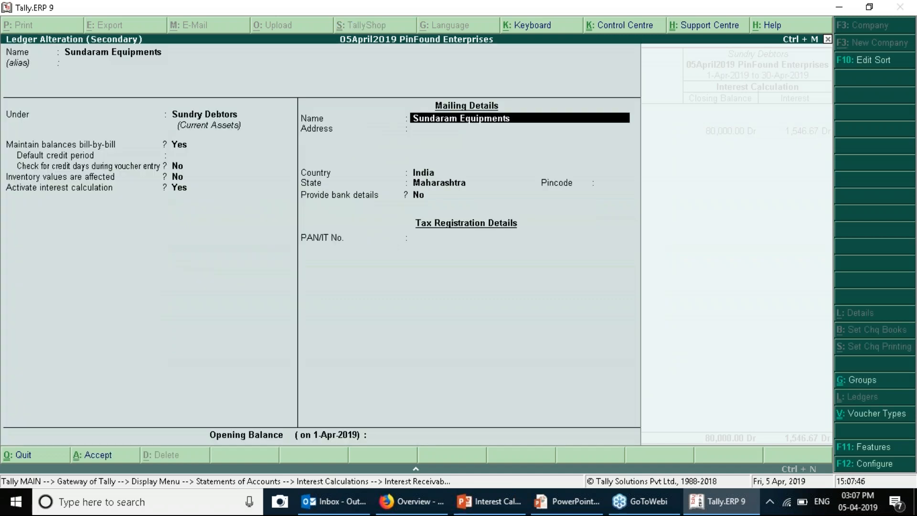
# Accept the ledger and back out of the interest report to the Gateway of Tally
pyautogui.hotkey('ctrl', 'a')
pyautogui.press('Escape')
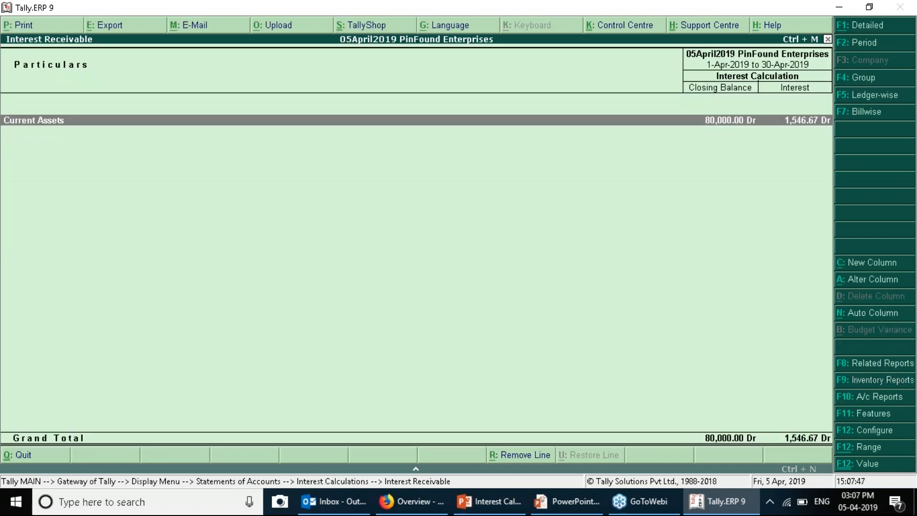
pyautogui.press('Escape')
pyautogui.press('Escape')
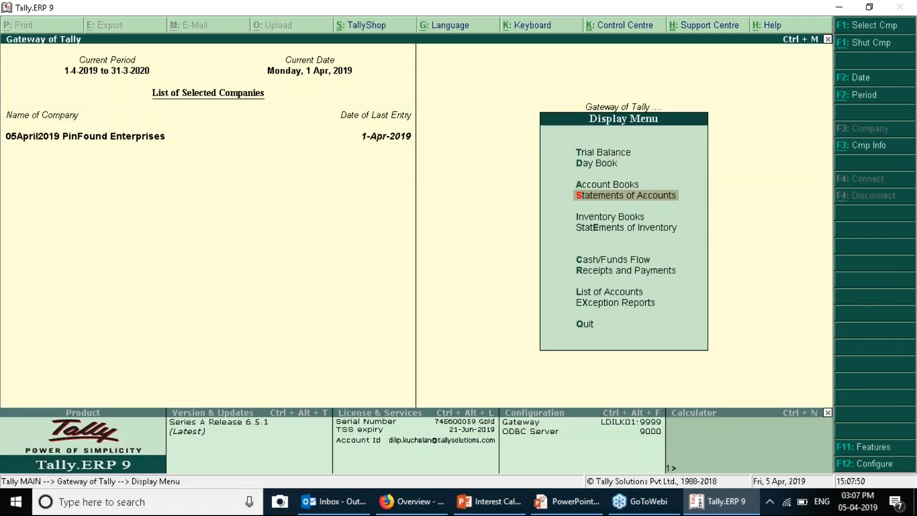
pyautogui.press('Escape')
pyautogui.press('Down')
pyautogui.press('Down')
pyautogui.press('Down')
pyautogui.press('Down')
pyautogui.press('Escape')
pyautogui.press('Escape')
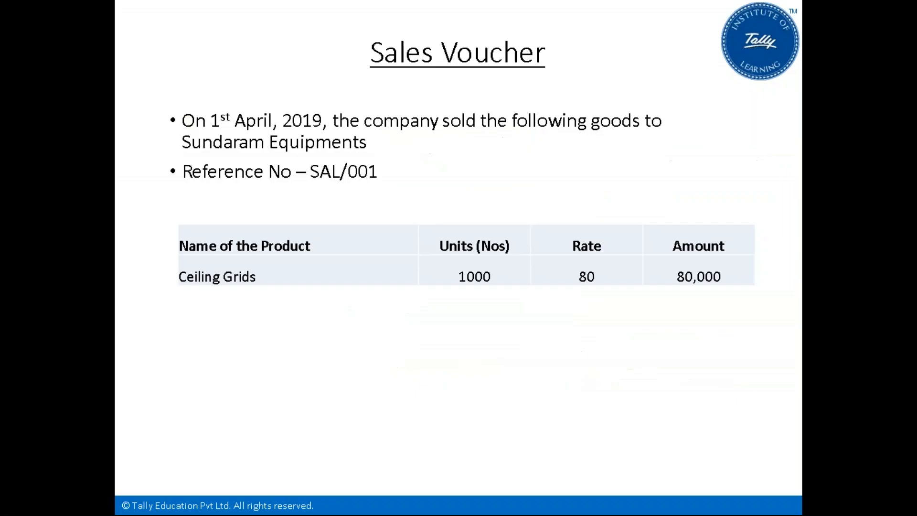
# Move through the slideshow to the Receipt Voucher slide for the 32,000 cash payment
pyautogui.press('Right')
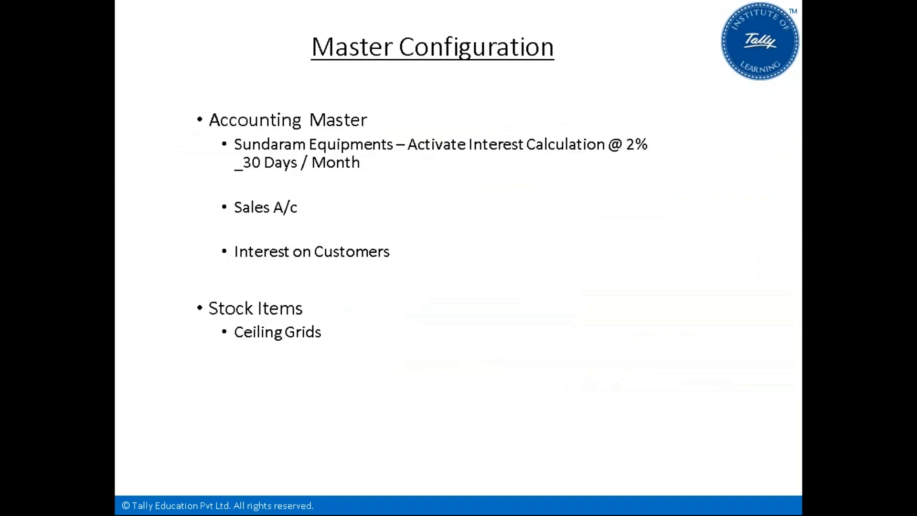
pyautogui.press('Right')
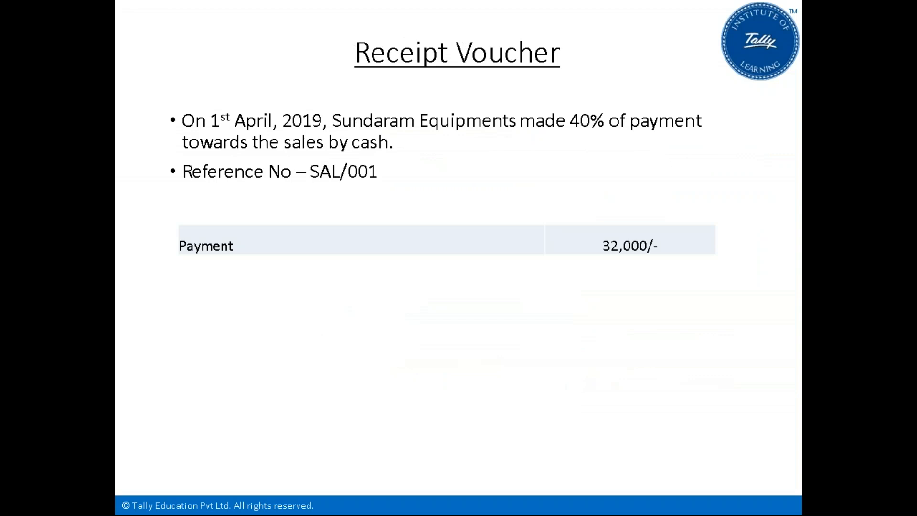
pyautogui.press('Left')
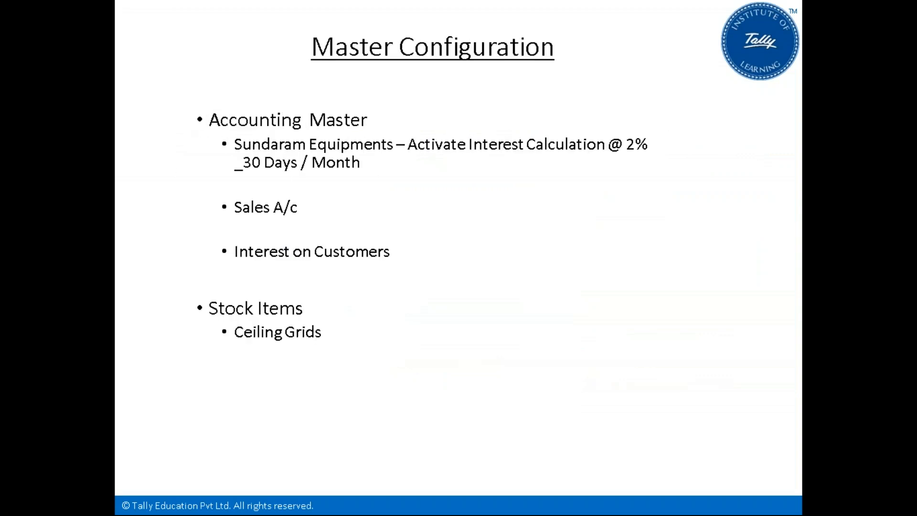
pyautogui.press('Right')
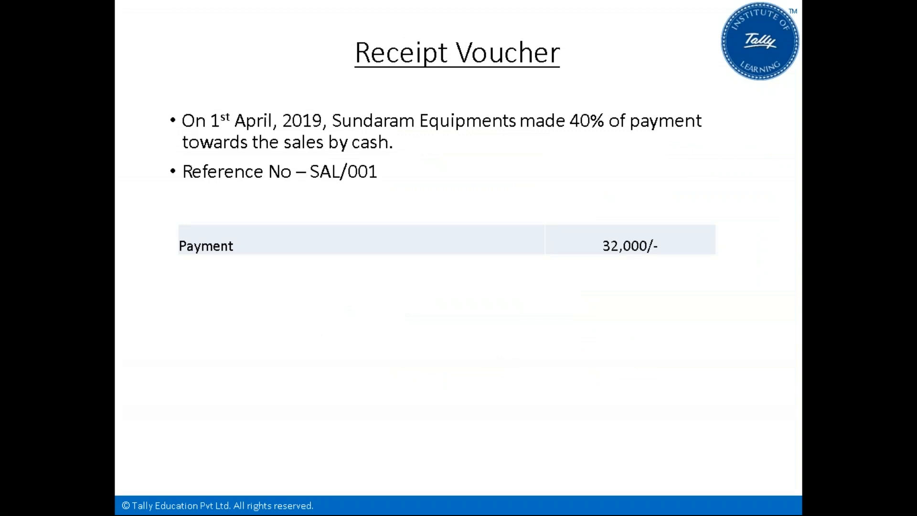
# Return to Tally and open Accounting Vouchers from the Gateway
pyautogui.hotkey('alt', 'Tab')
pyautogui.press('Down')
pyautogui.press('Down')
pyautogui.press('Down')
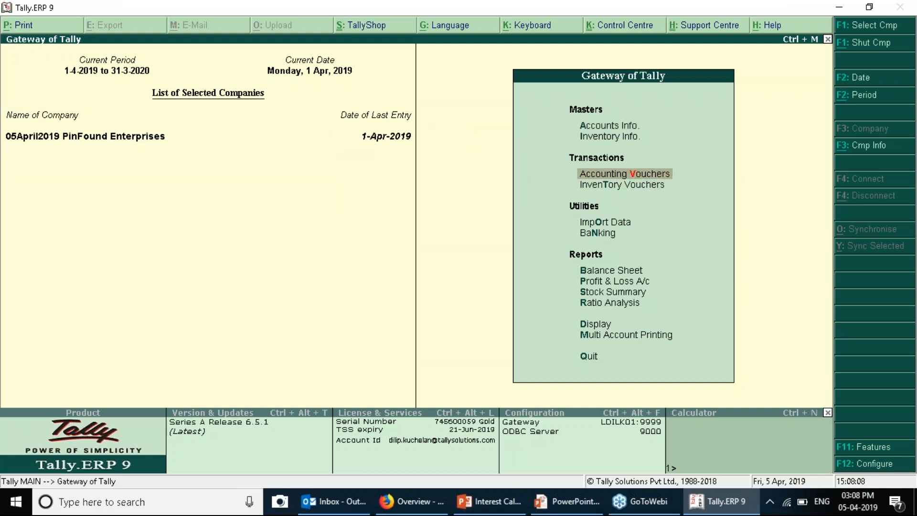
pyautogui.press('Up')
pyautogui.press('Return')
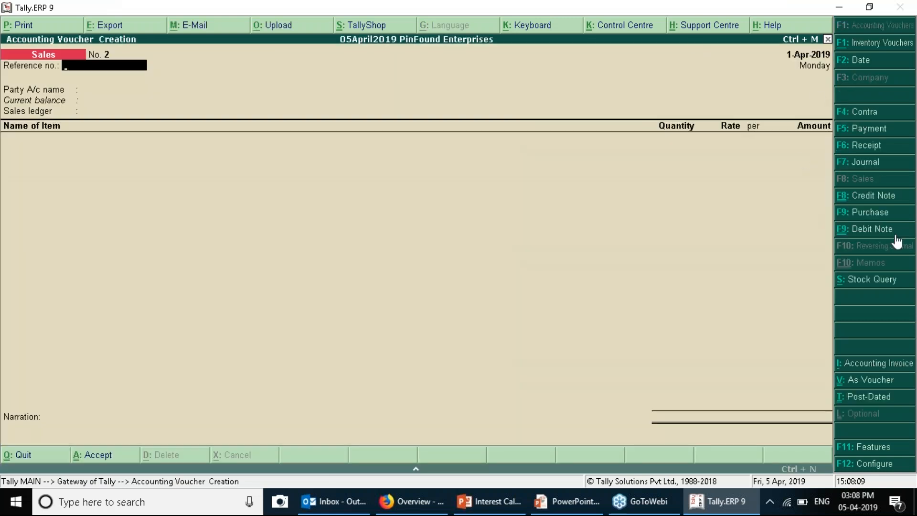
# Start a Receipt voucher with Cash as the account and Sundaram Equipments as the paying party
pyautogui.click(880, 146)
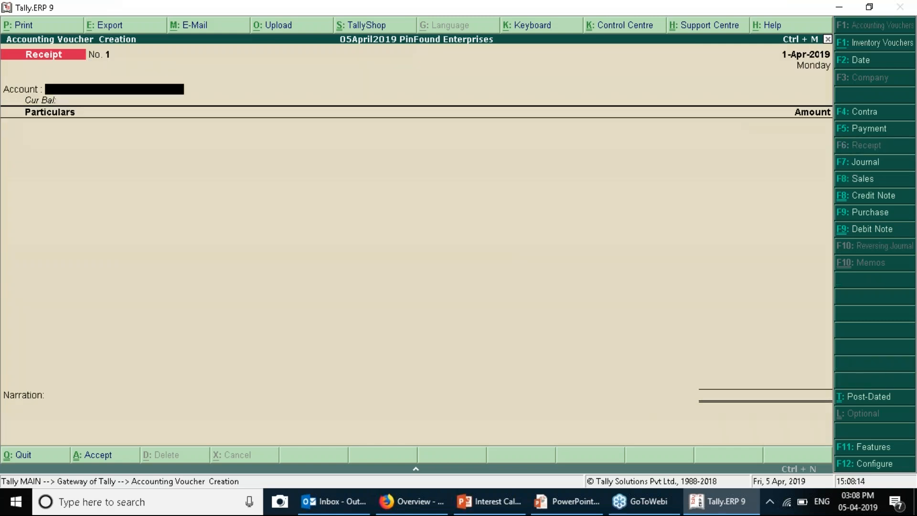
pyautogui.press('Return')
pyautogui.press('BackSpace')
pyautogui.press('Return')
pyautogui.hotkey('alt', 'Tab')
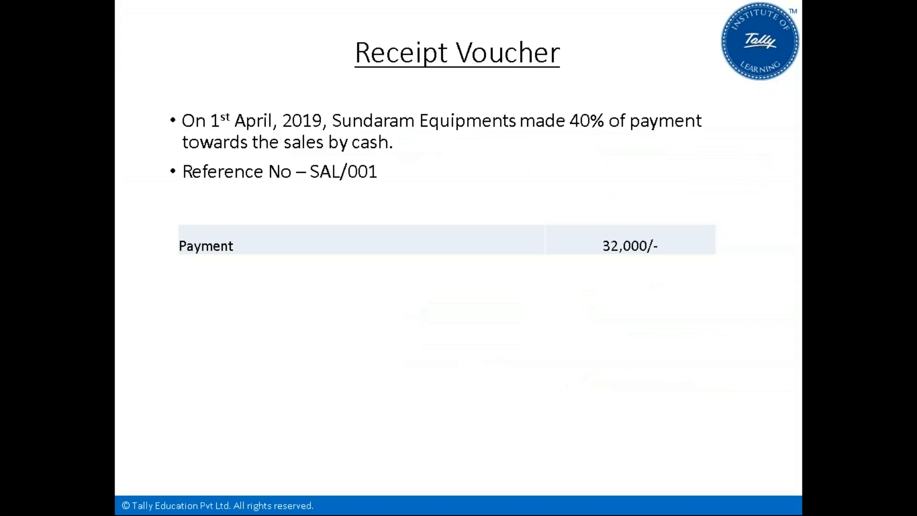
pyautogui.hotkey('alt', 'Tab')
pyautogui.write('Su')
pyautogui.press('Return')
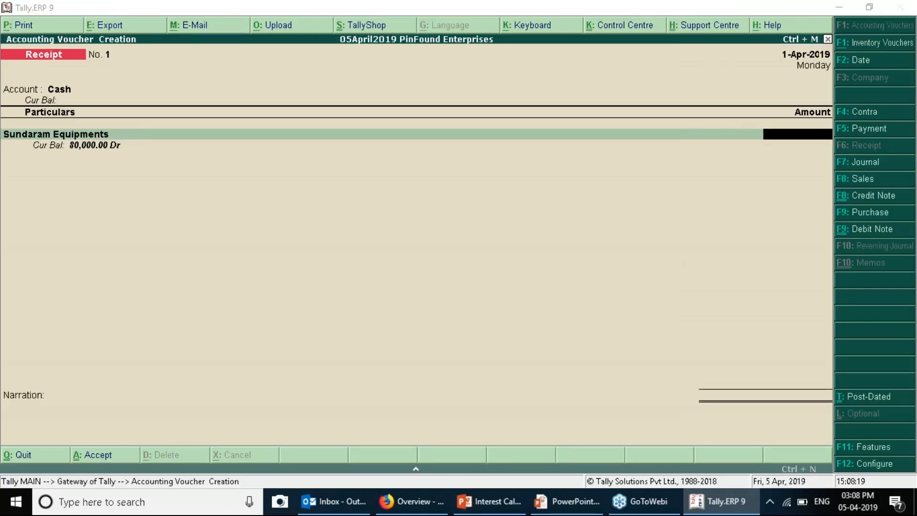
# Enter 32,000 received, settle it against bill SAL001, and save the receipt
pyautogui.hotkey('alt', 'Tab')
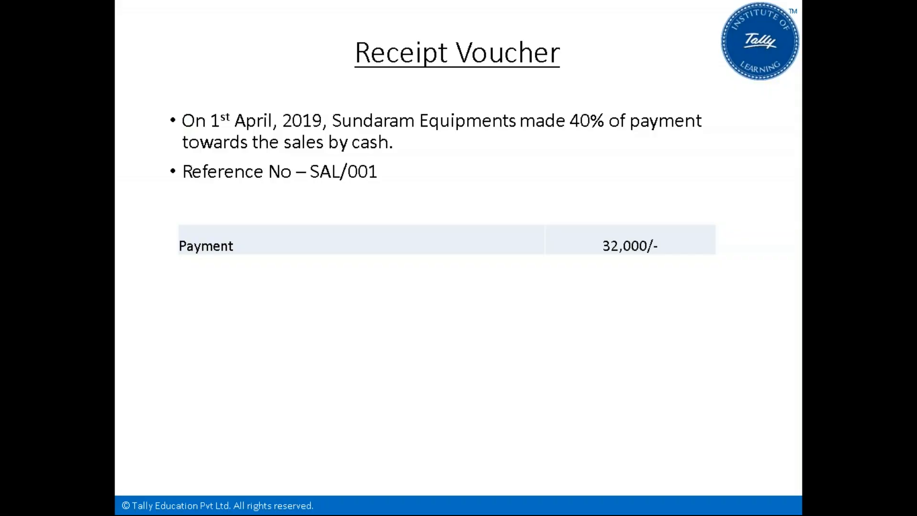
pyautogui.hotkey('alt', 'Tab')
pyautogui.write('32000')
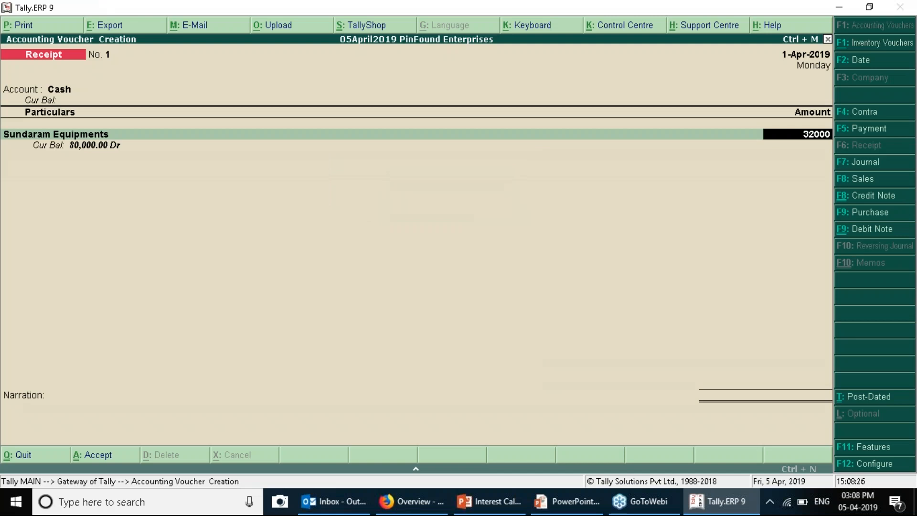
pyautogui.press('Return')
pyautogui.press('Return')
pyautogui.press('Return')
pyautogui.press('Return')
pyautogui.press('Return')
pyautogui.press('Return')
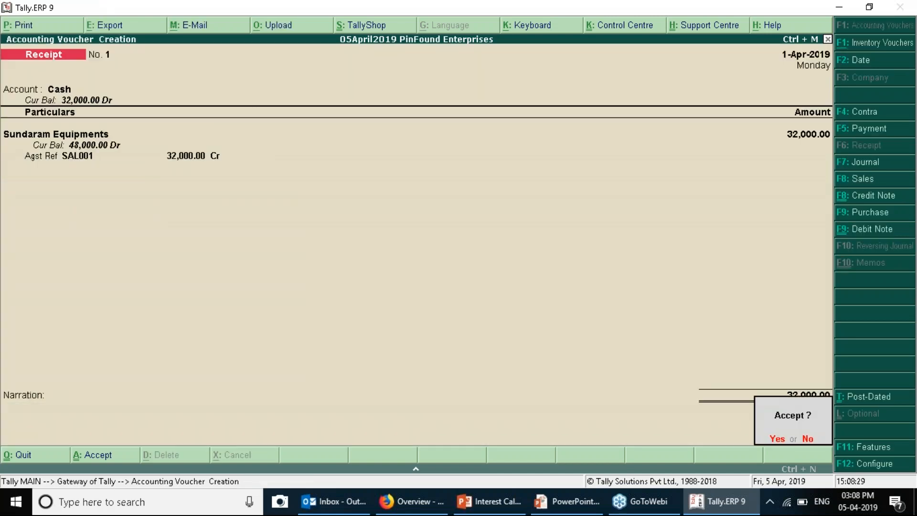
pyautogui.press('Return')
pyautogui.press('Escape')
pyautogui.press('Return')
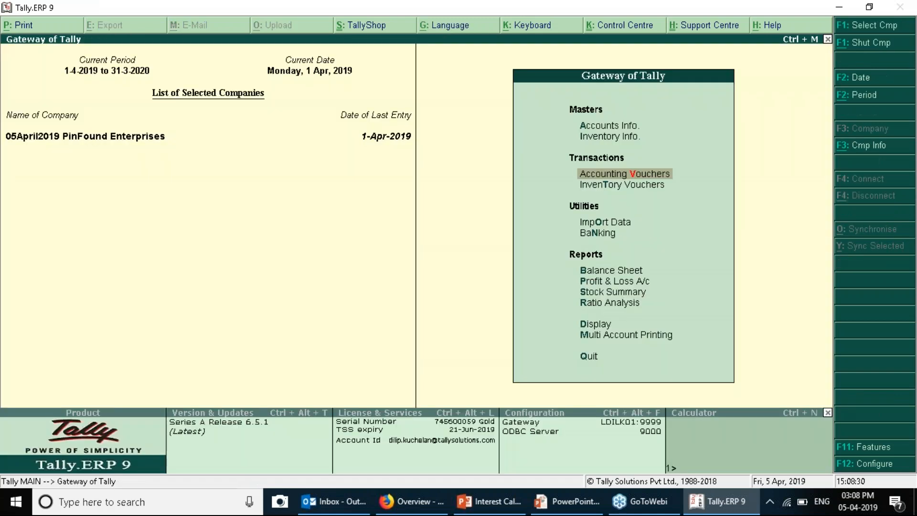
# Run Interest Receivable for 1-4-2019 to 30-4-2019, showing 928.00 Dr on Sundaram's 48,000 balance
pyautogui.press('d')
pyautogui.press('s')
pyautogui.press('i')
pyautogui.press('Return')
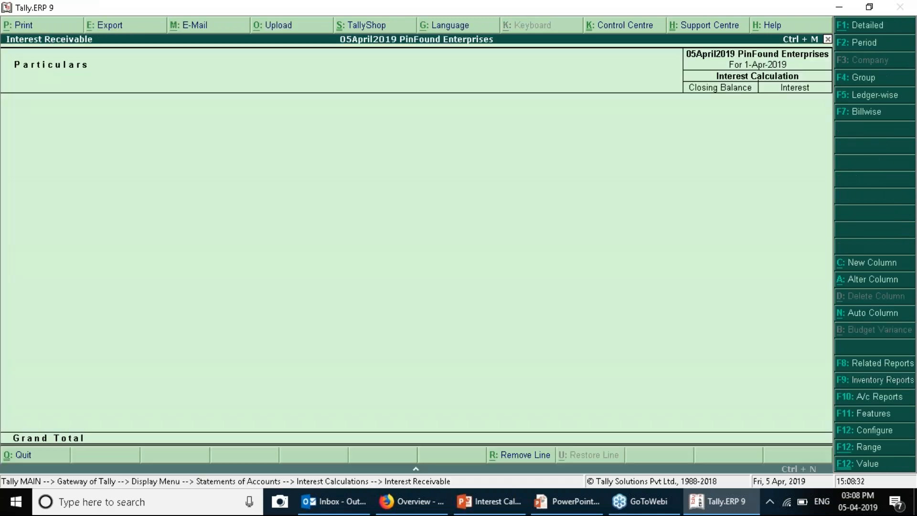
pyautogui.press('F2')
pyautogui.press('Return')
pyautogui.write('31')
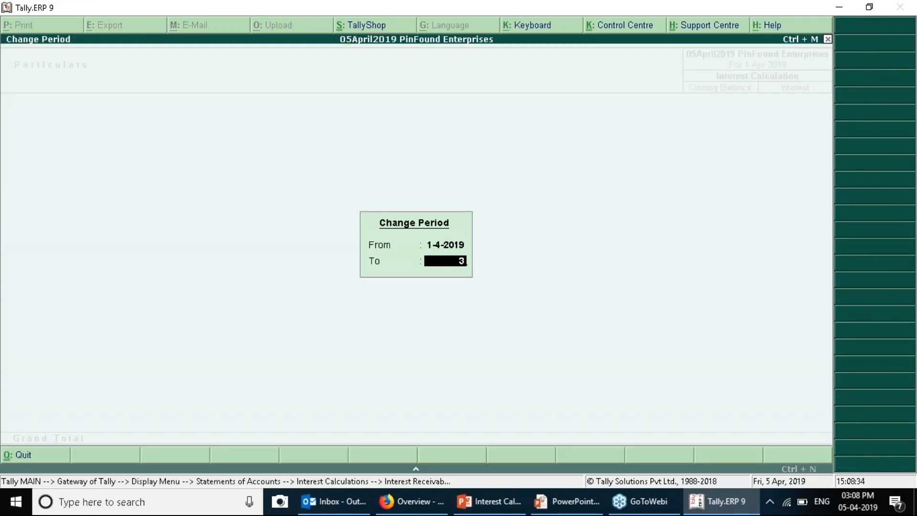
pyautogui.press('BackSpace')
pyautogui.write('0-4')
pyautogui.press('Return')
pyautogui.press('Return')
pyautogui.press('Return')
pyautogui.press('Return')
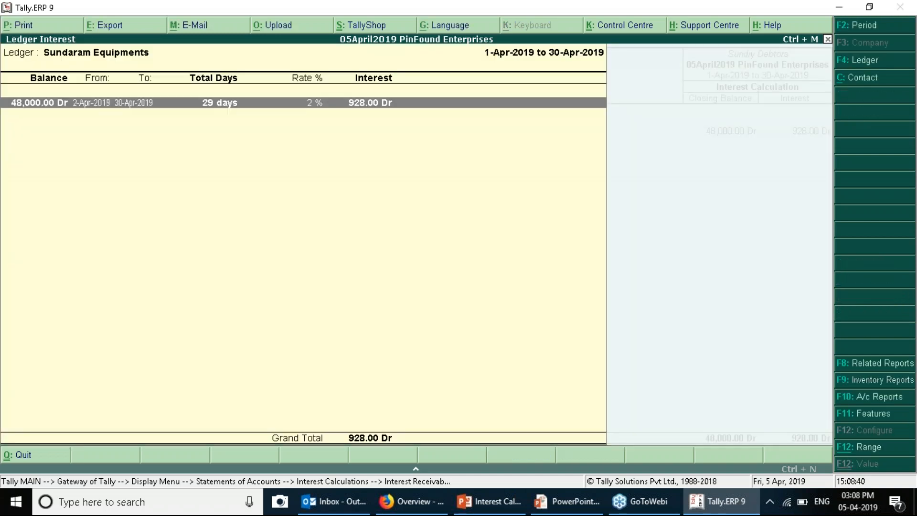
pyautogui.press('Escape')
pyautogui.press('Escape')
pyautogui.press('Escape')
pyautogui.press('Escape')
pyautogui.press('Escape')
pyautogui.press('Escape')
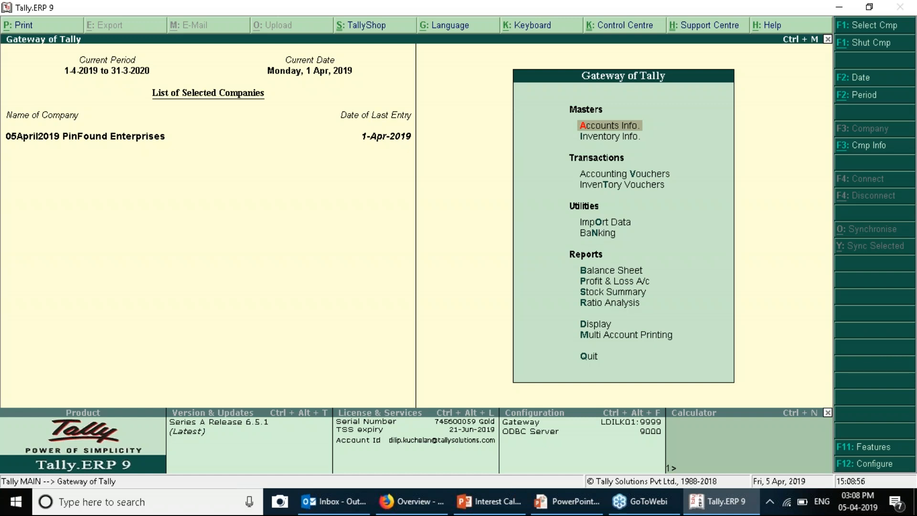
# Return to Tally and open the Debit Note voucher type for alteration
pyautogui.press('Down')
pyautogui.press('Down')
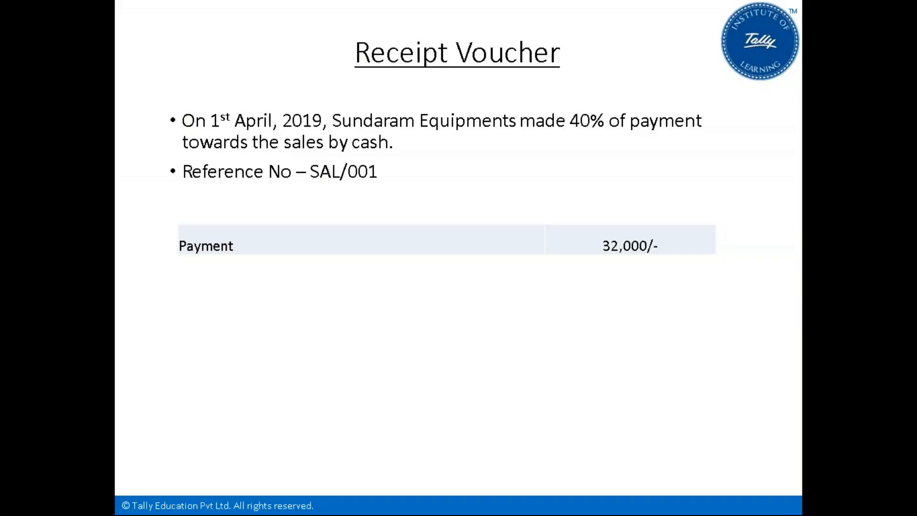
pyautogui.hotkey('alt', 'Tab')
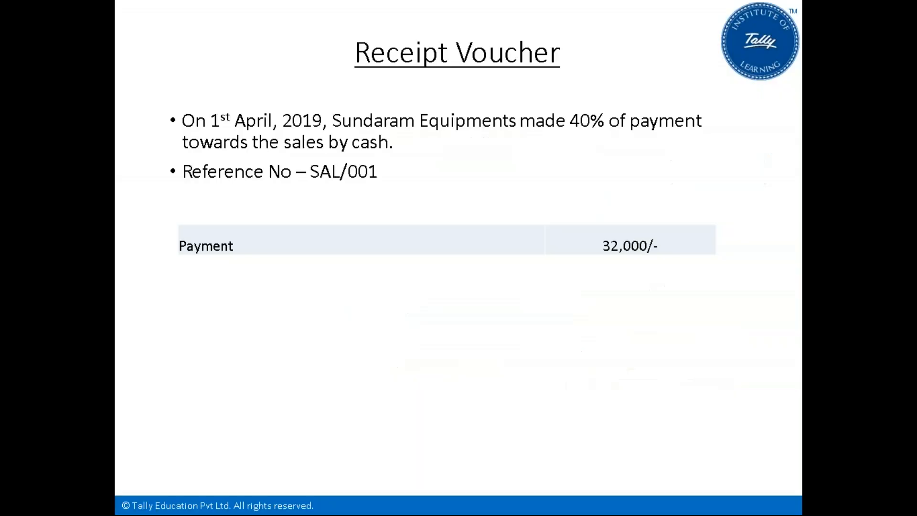
pyautogui.hotkey('alt', 'Tab')
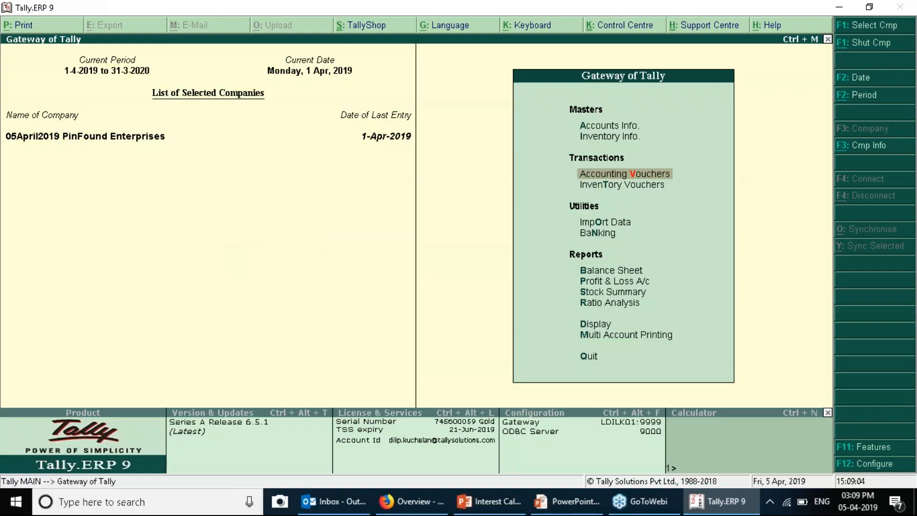
pyautogui.press('Return')
pyautogui.press('Escape')
pyautogui.press('Up')
pyautogui.press('Up')
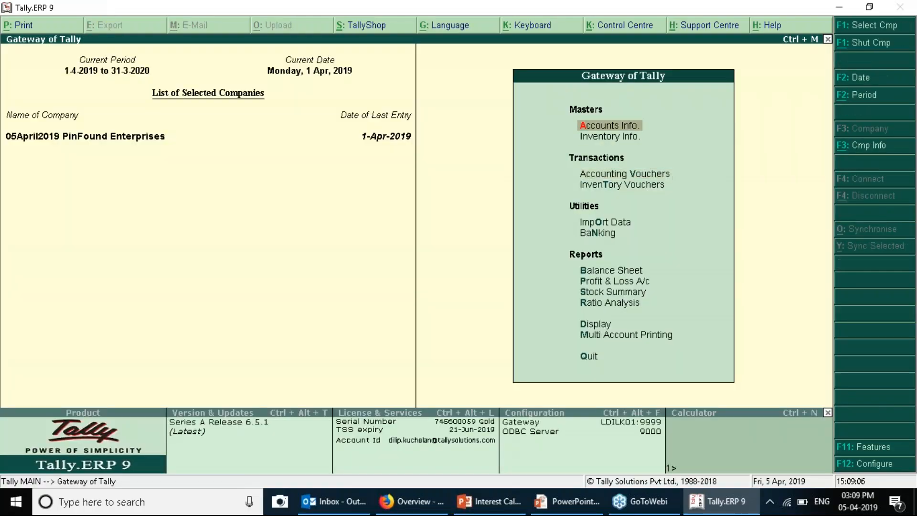
pyautogui.press('Return')
pyautogui.press('Down')
pyautogui.press('Down')
pyautogui.press('Down')
pyautogui.press('Up')
pyautogui.press('Return')
pyautogui.press('Return')
pyautogui.write('De')
pyautogui.press('Return')
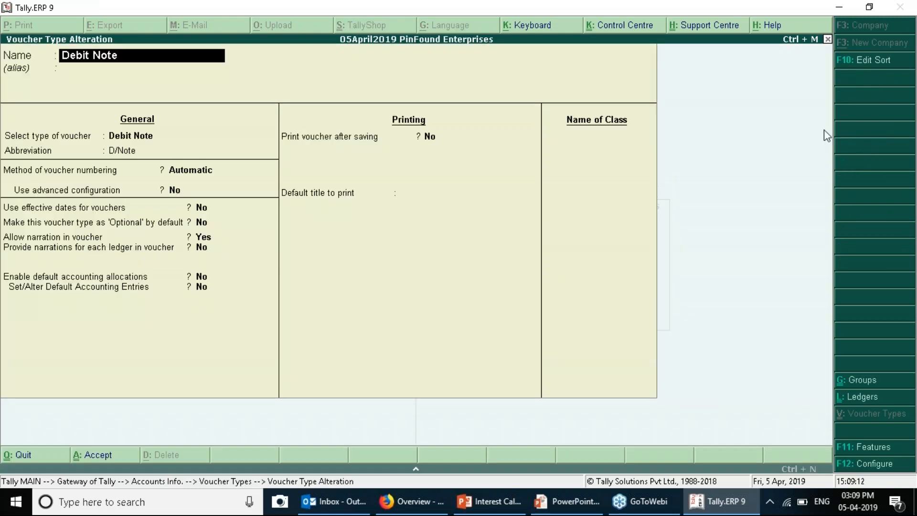
# Add a Debit Note class named 'Interest on Customers' with interest accounting set to Yes
pyautogui.click(583, 137)
pyautogui.write('Interest on')
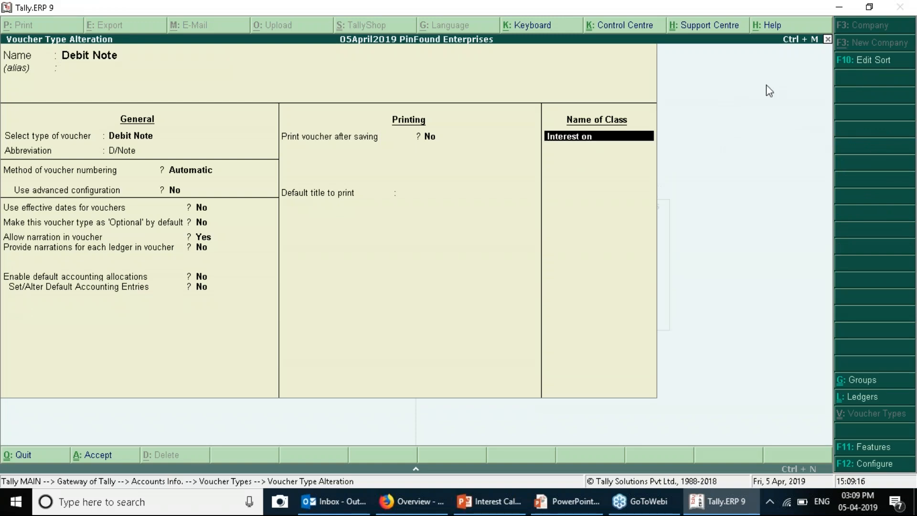
pyautogui.write(' Customers')
pyautogui.press('Return')
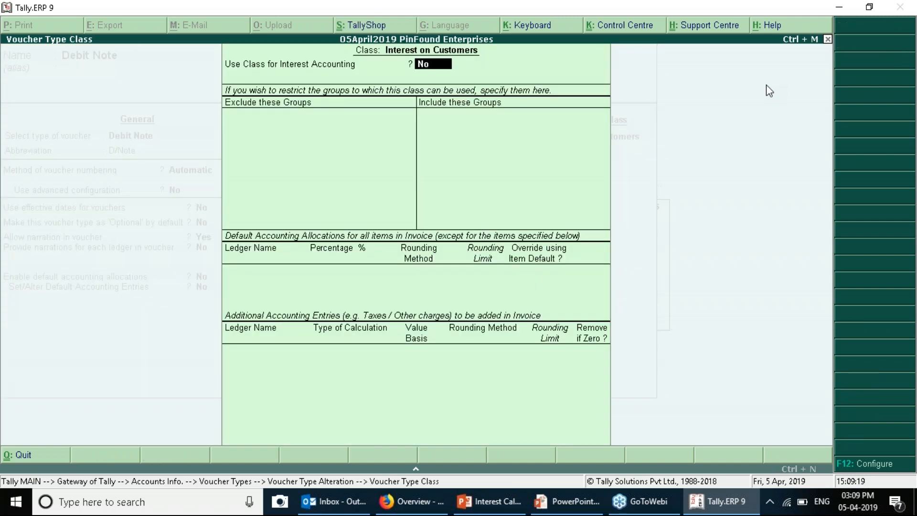
pyautogui.write('y')
pyautogui.press('Return')
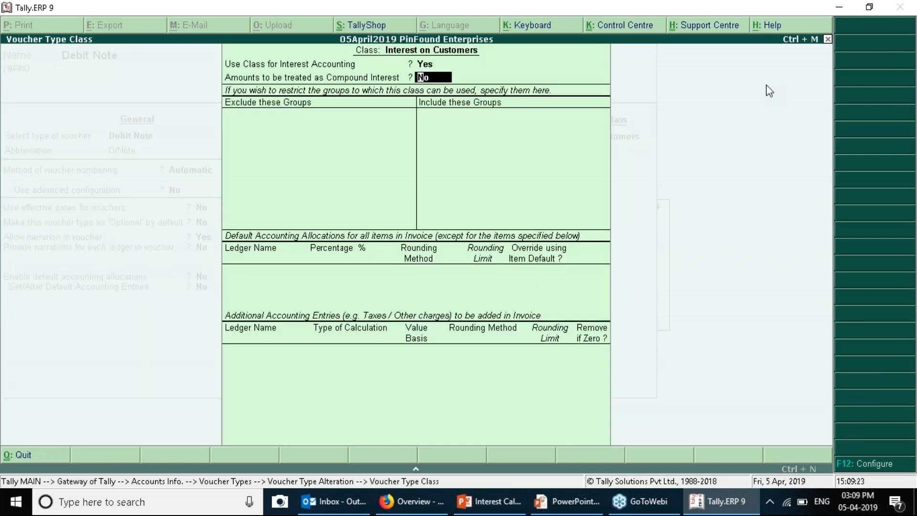
pyautogui.hotkey('ctrl', 'a')
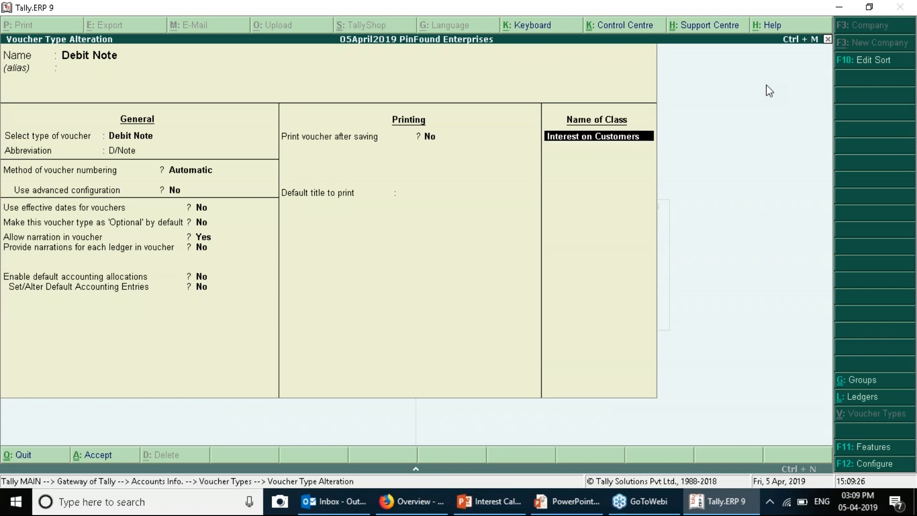
# Rename the class to 'Interest on Customers (SI)' and save the Debit Note voucher type
pyautogui.press('Delete')
pyautogui.press('Delete')
pyautogui.press('Delete')
pyautogui.press('Delete')
pyautogui.press('Delete')
pyautogui.press('Delete')
pyautogui.press('Delete')
pyautogui.press('Delete')
pyautogui.press('Delete')
pyautogui.press('Delete')
pyautogui.write('S')
pyautogui.press('BackSpace')
pyautogui.write('Customers (SI)')
pyautogui.press('Return')
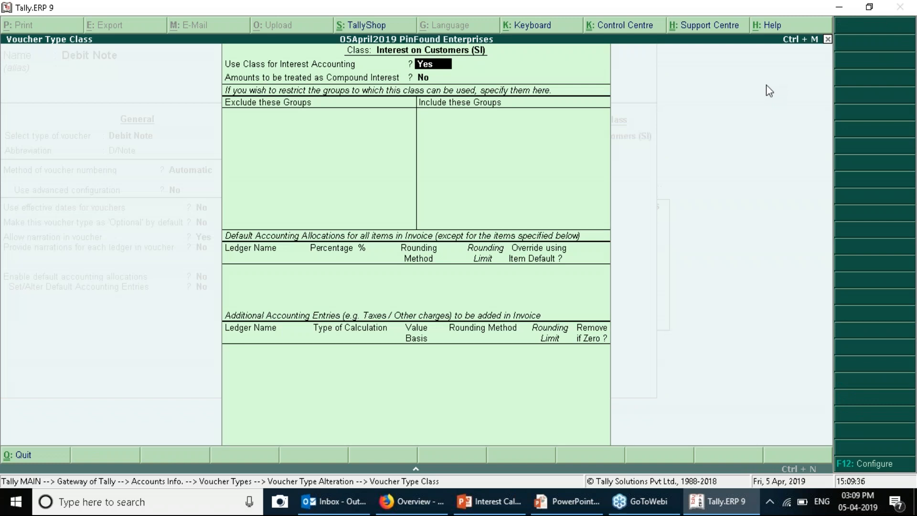
pyautogui.press('Return')
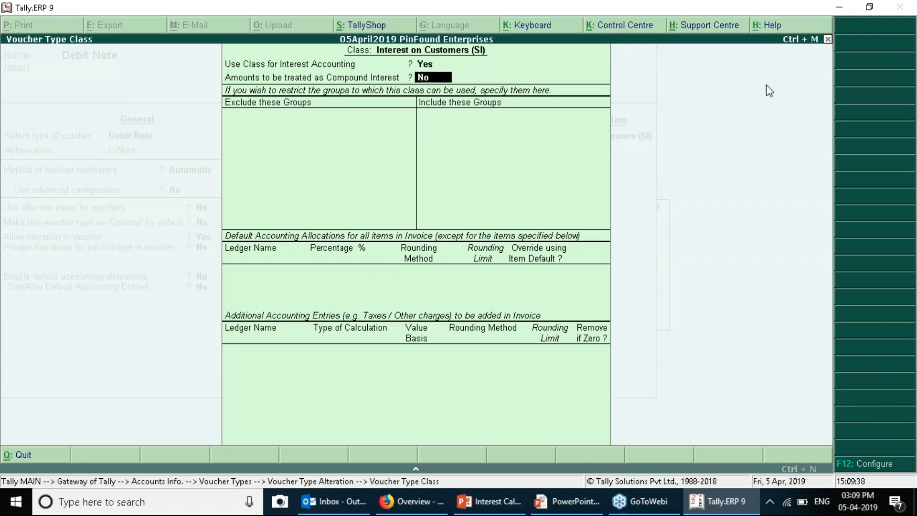
pyautogui.press('Return')
pyautogui.press('Return')
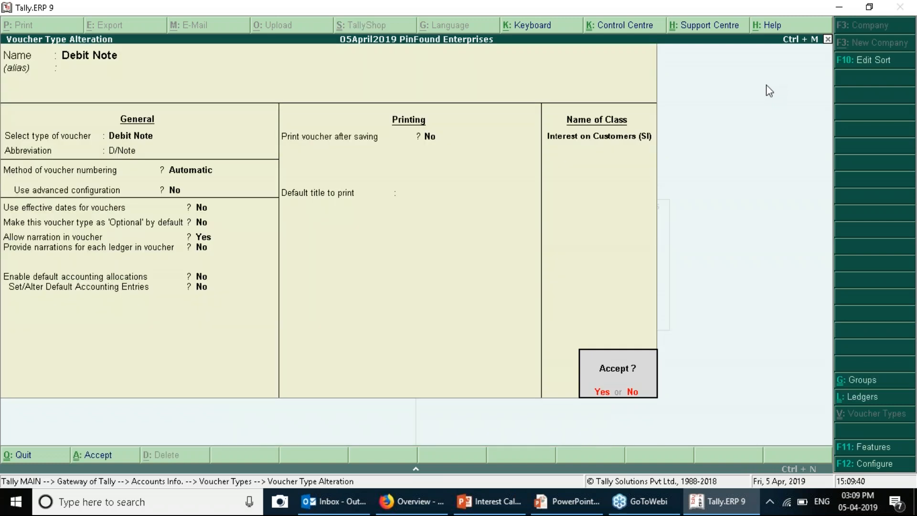
pyautogui.press('Return')
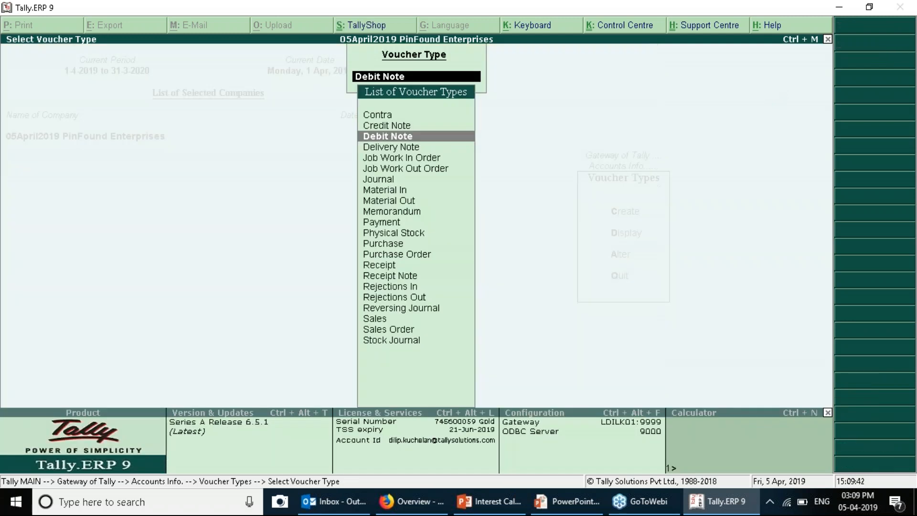
# Back out of the voucher screens to the Gateway of Tally
pyautogui.press('Escape')
pyautogui.press('Escape')
pyautogui.press('Escape')
pyautogui.press('Down')
pyautogui.press('Down')
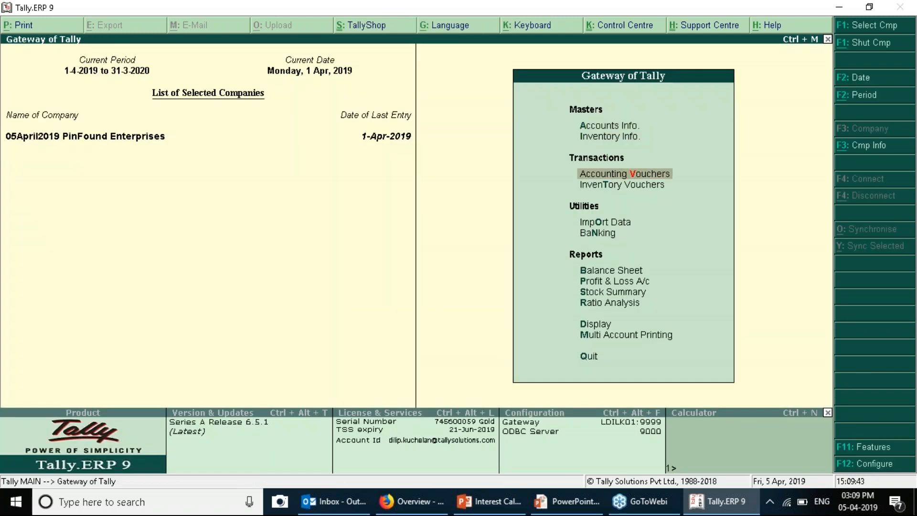
pyautogui.press('Return')
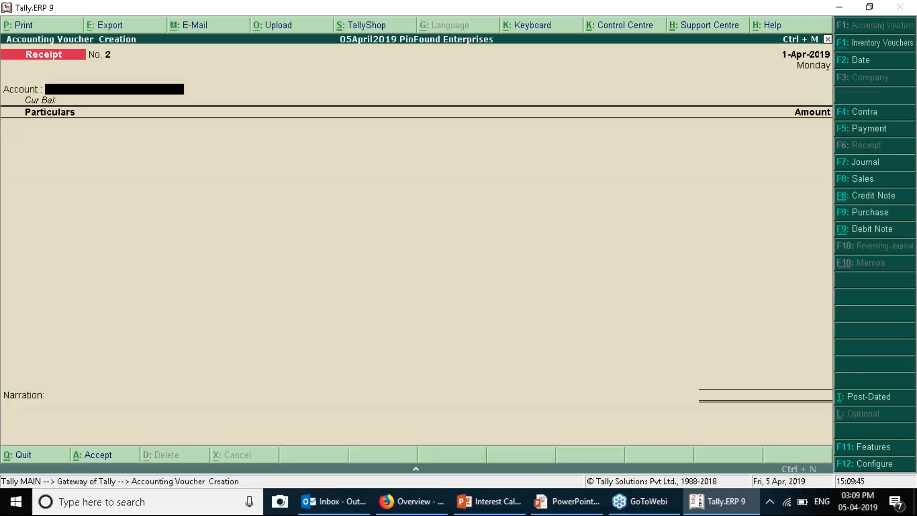
pyautogui.press('Escape')
pyautogui.press('Down')
pyautogui.press('Down')
pyautogui.press('Down')
pyautogui.press('Down')
pyautogui.press('Down')
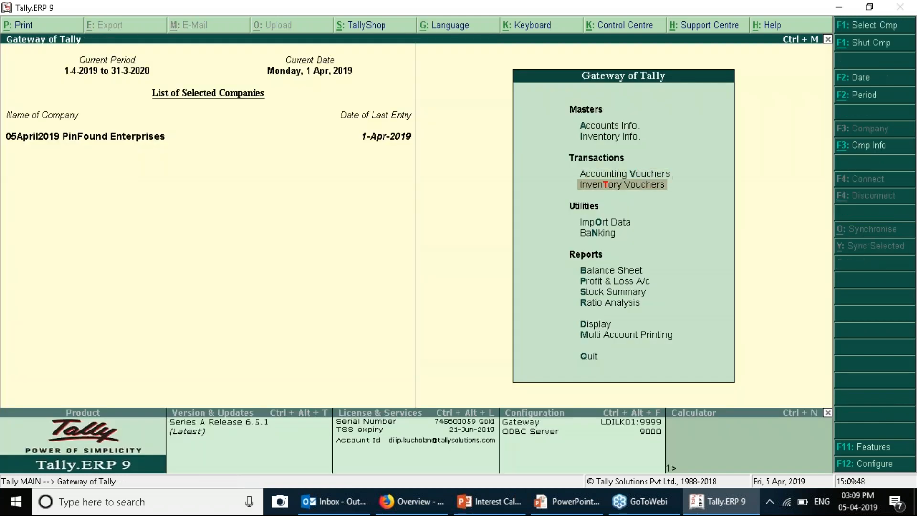
pyautogui.press('Return')
pyautogui.hotkey('alt', 'F1')
pyautogui.press('Right')
pyautogui.press('Down')
pyautogui.press('Left')
pyautogui.press('Right')
pyautogui.press('Down')
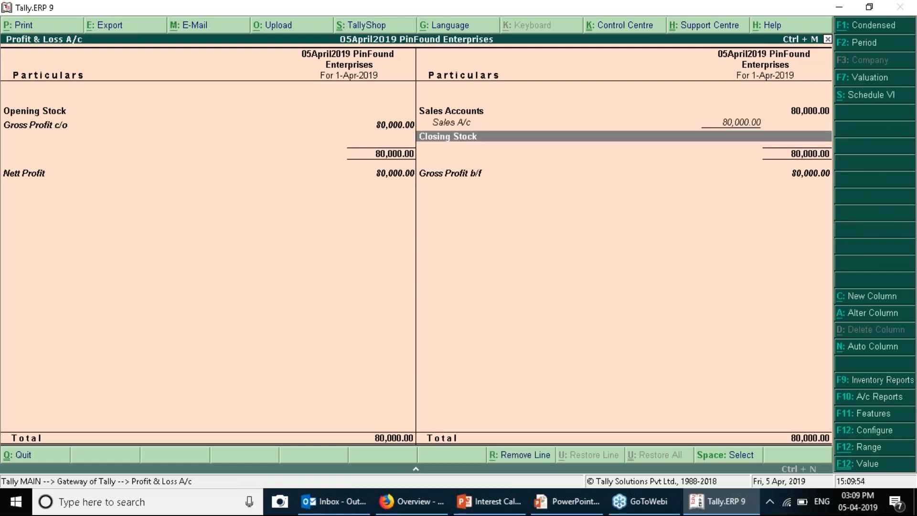
pyautogui.press('Down')
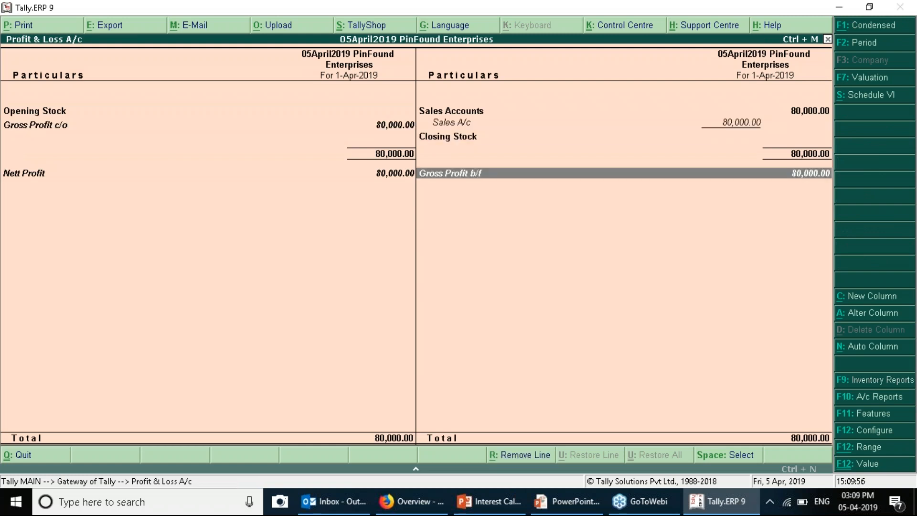
pyautogui.press('Escape')
pyautogui.press('Up')
pyautogui.press('Up')
pyautogui.press('Up')
pyautogui.press('Up')
pyautogui.press('Up')
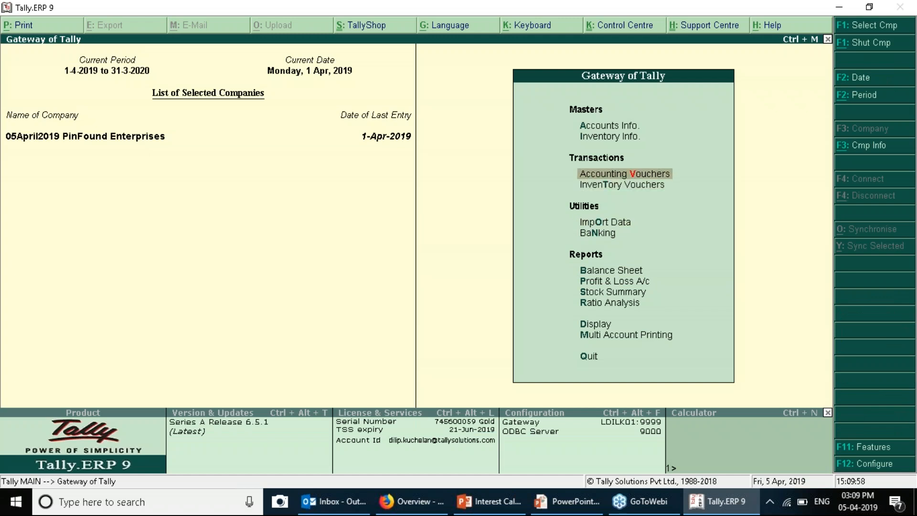
pyautogui.press('Return')
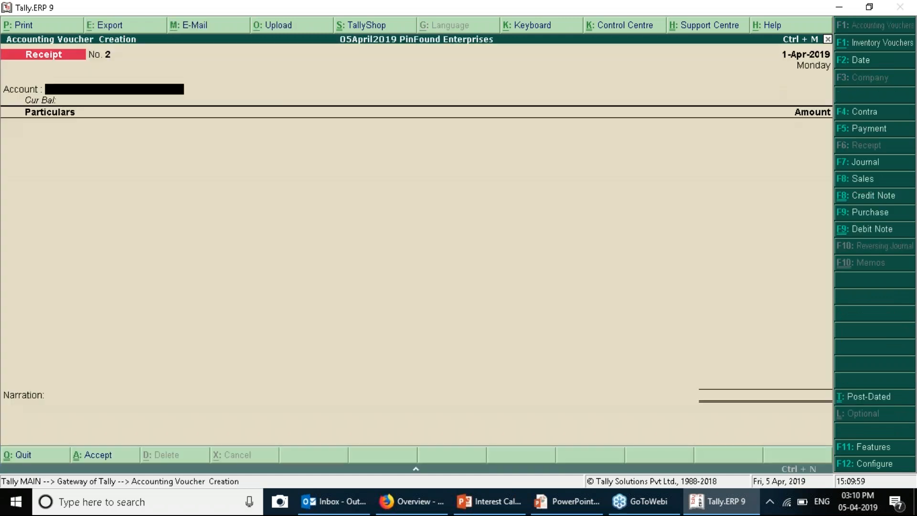
# Start a Debit Note dated 30-Apr-2019 using the Interest on Customers (SI) class
pyautogui.press('F2')
pyautogui.write('30')
pyautogui.press('Return')
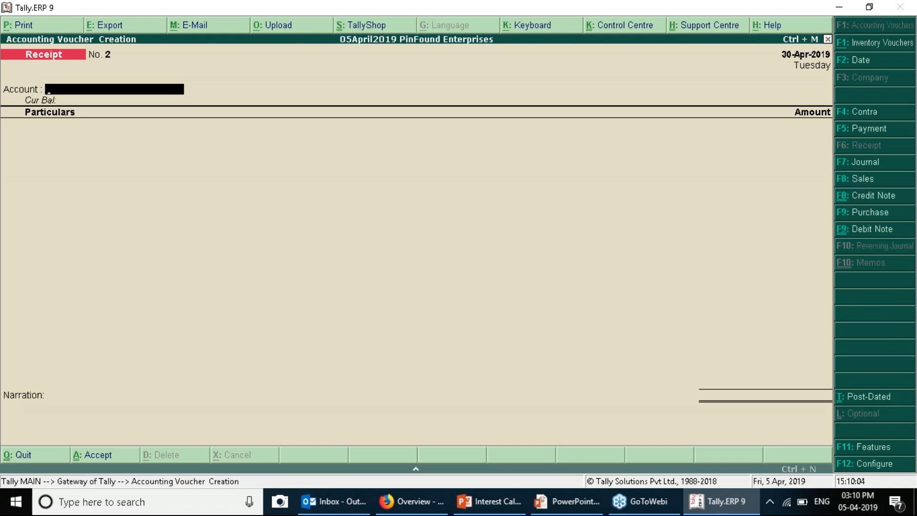
pyautogui.click(872, 230)
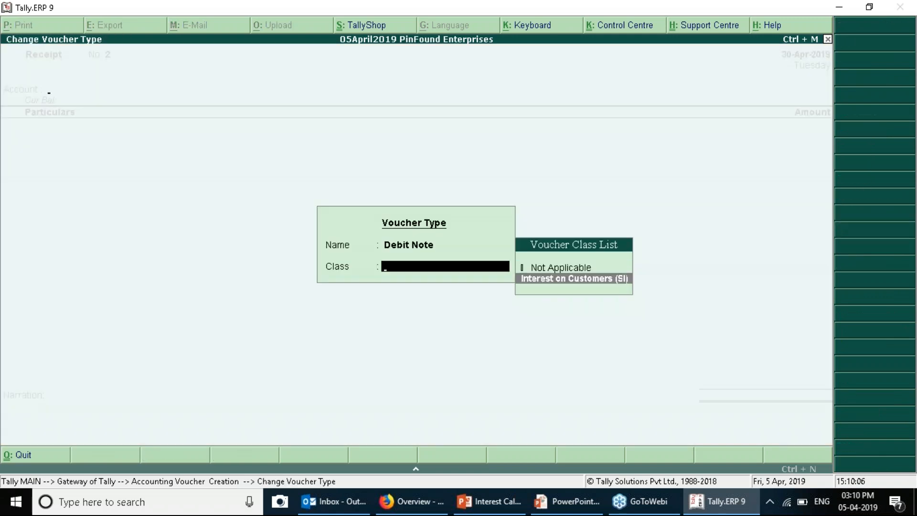
pyautogui.press('Return')
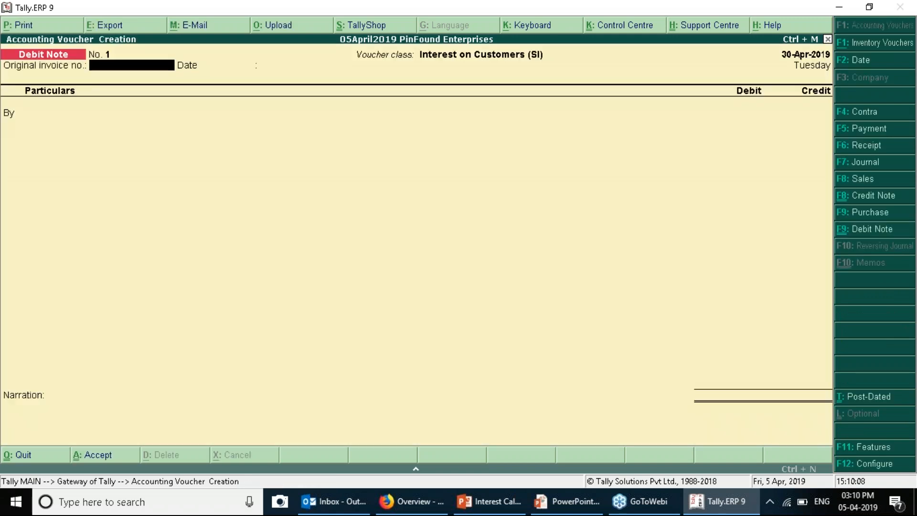
pyautogui.press('Return')
pyautogui.press('Return')
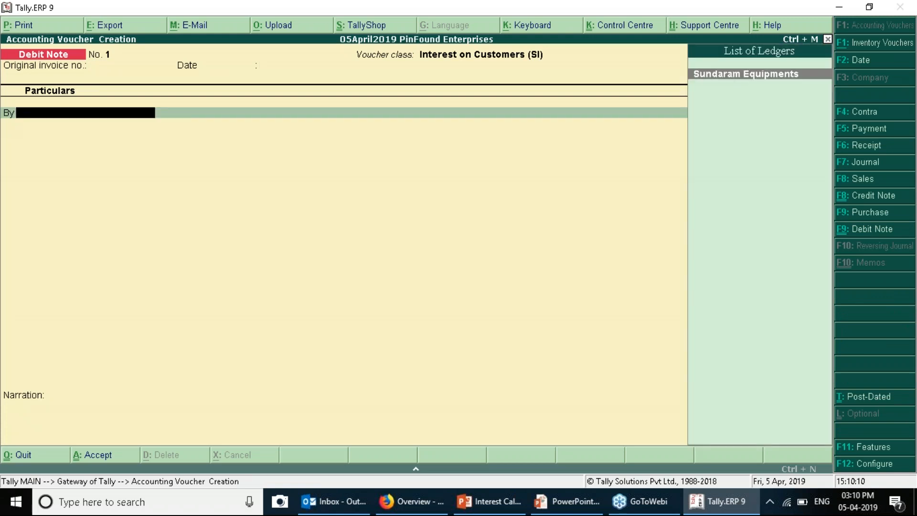
# Debit Sundaram Equipments 928.00 under new bill reference IC001
pyautogui.press('Return')
pyautogui.press('Return')
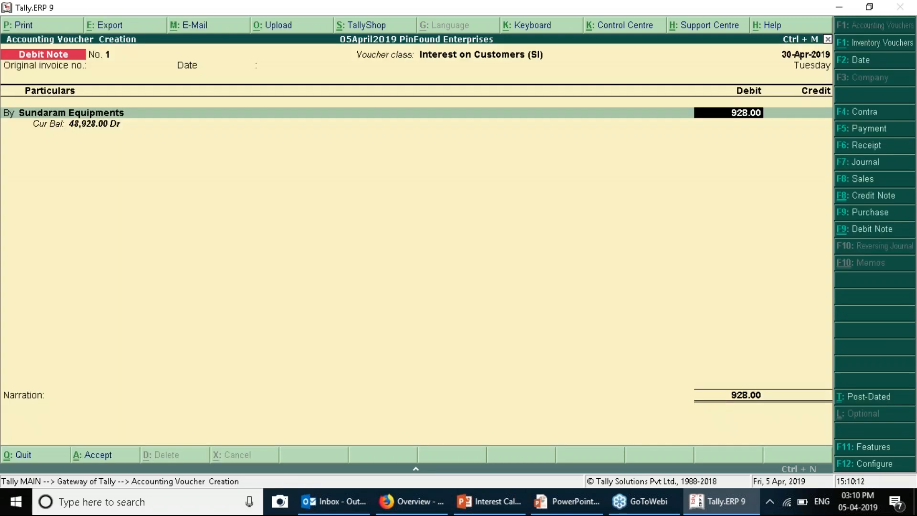
pyautogui.press('Return')
pyautogui.press('Return')
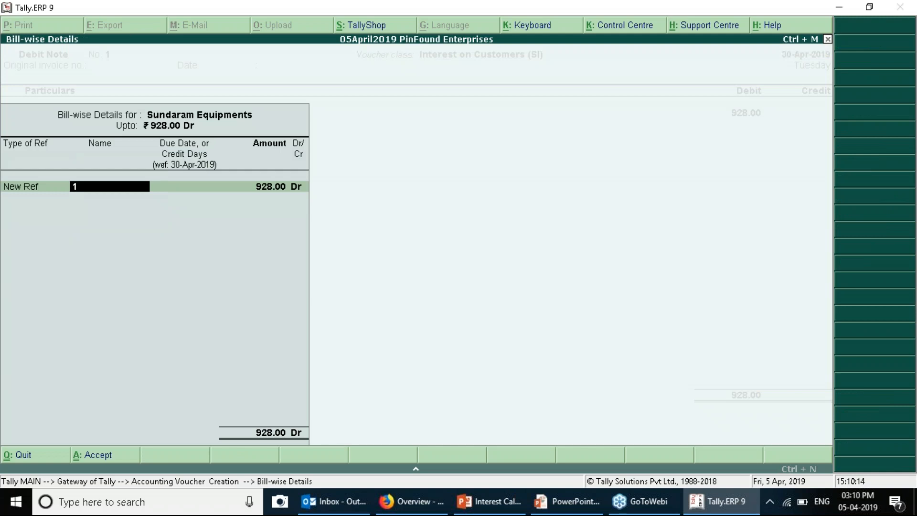
pyautogui.write('IC001')
pyautogui.press('Return')
pyautogui.press('Return')
pyautogui.press('Return')
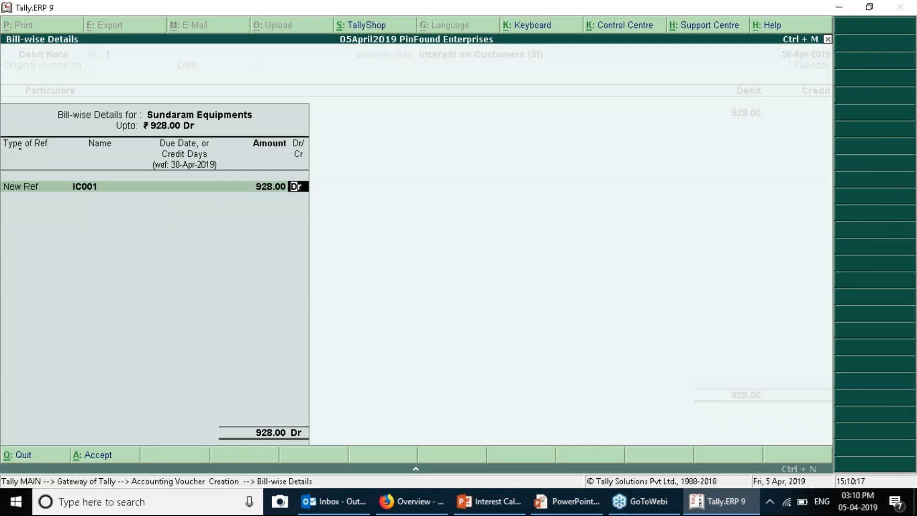
pyautogui.press('Return')
pyautogui.press('Escape')
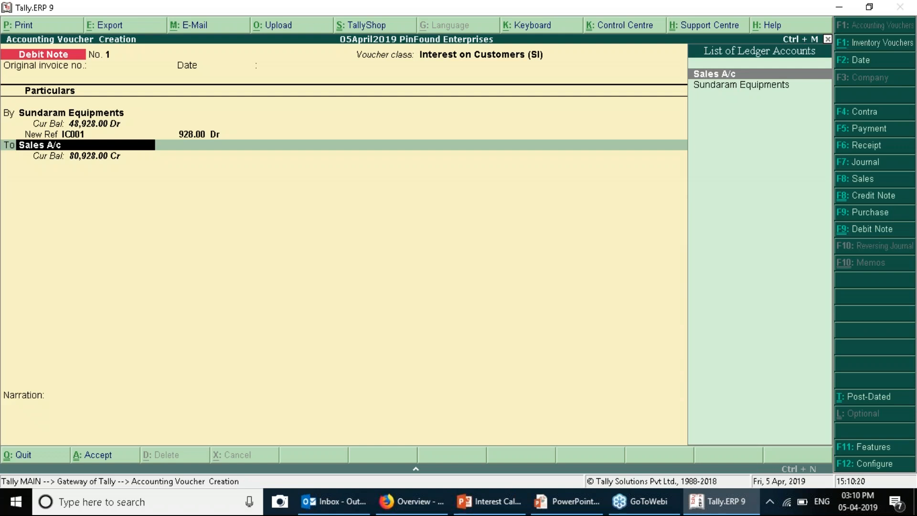
# Create a new credit ledger named 'Interest on Customers'
pyautogui.hotkey('alt', 'c')
pyautogui.write('Interest on')
pyautogui.press('BackSpace')
pyautogui.write('c')
pyautogui.press('BackSpace')
pyautogui.write('Customers')
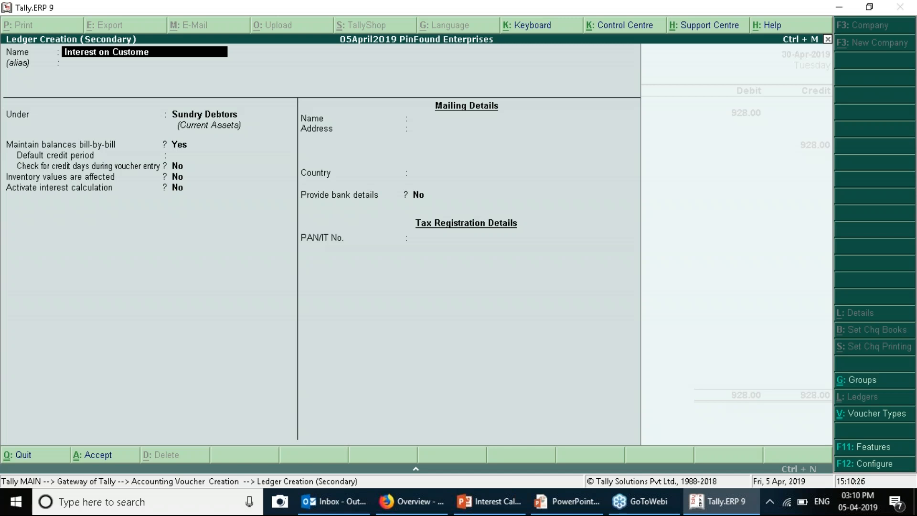
pyautogui.press('Return')
pyautogui.press('Return')
# Place the ledger under Indirect Incomes, credit it 928.00, and accept the debit note
pyautogui.write('S')
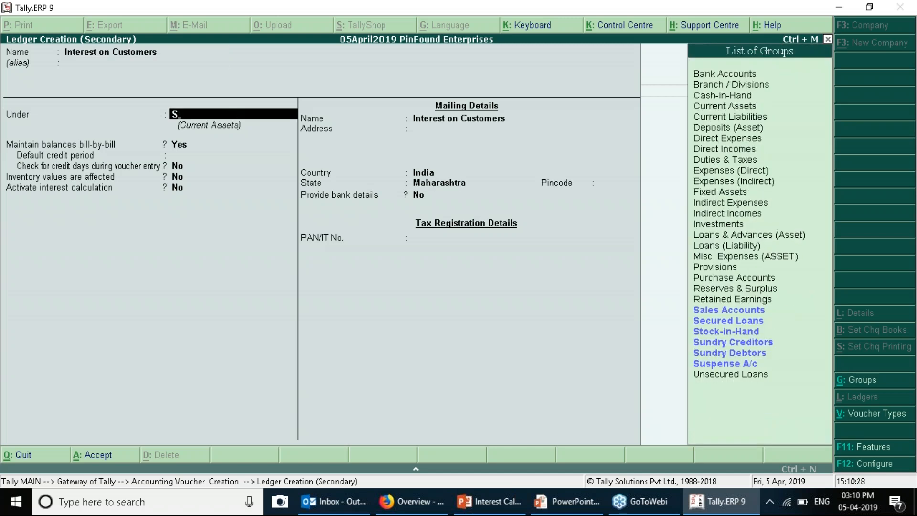
pyautogui.press('BackSpace')
pyautogui.write('Ind')
pyautogui.press('Down')
pyautogui.press('Return')
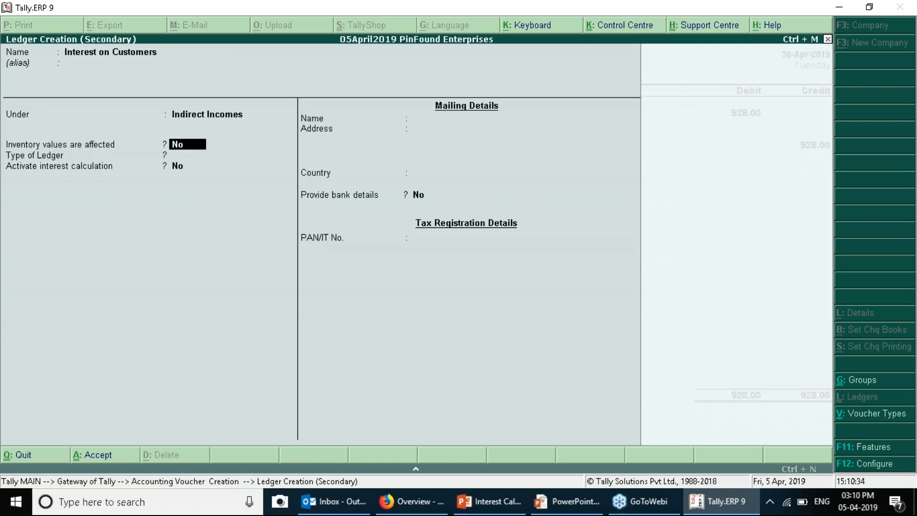
pyautogui.hotkey('ctrl', 'a')
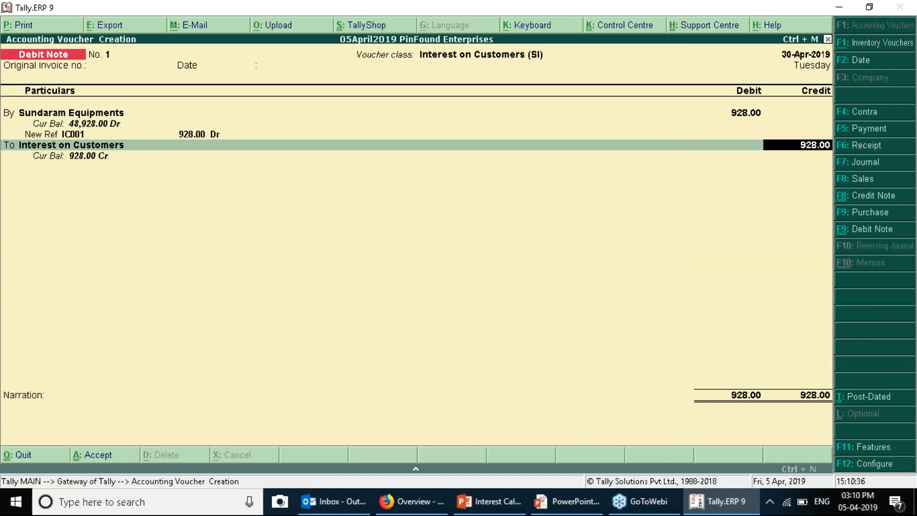
pyautogui.press('Return')
pyautogui.press('Return')
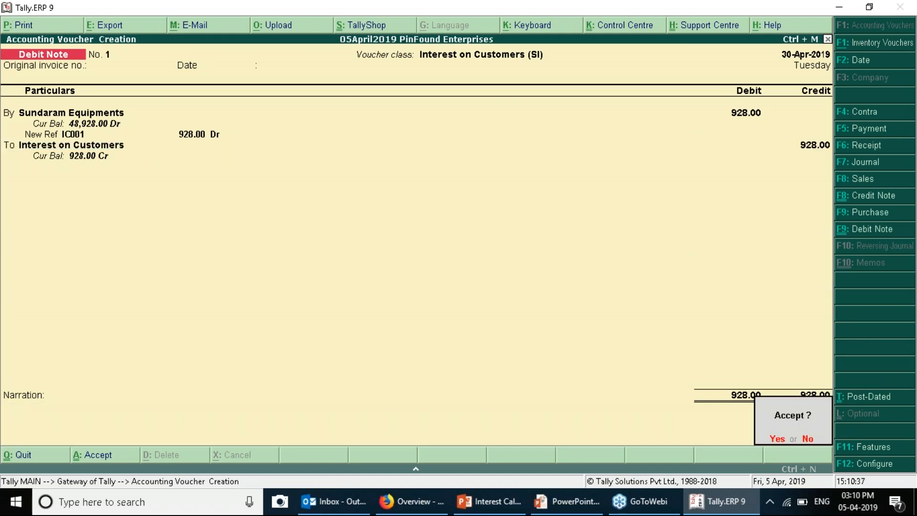
pyautogui.press('Return')
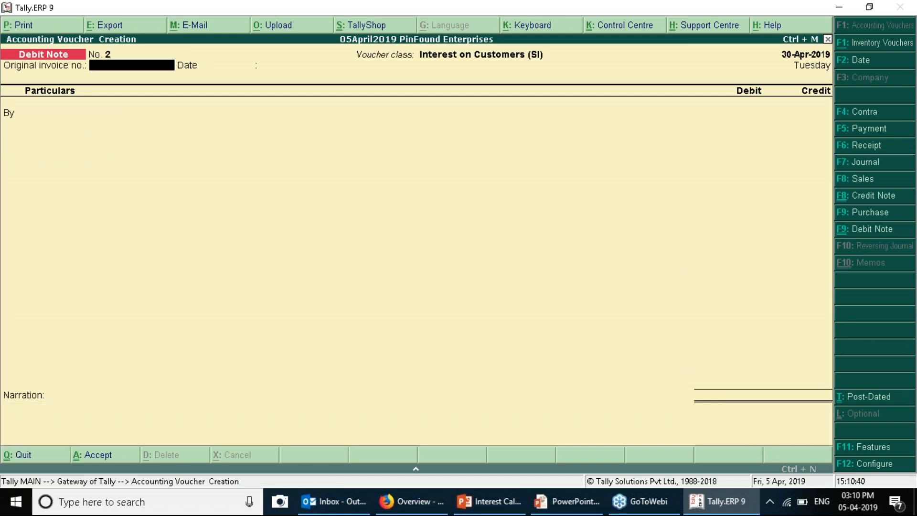
# Quit voucher entry and open the Interest Receivable report from Statements of Accounts
pyautogui.press('Escape')
pyautogui.press('y')
pyautogui.press('d')
pyautogui.press('s')
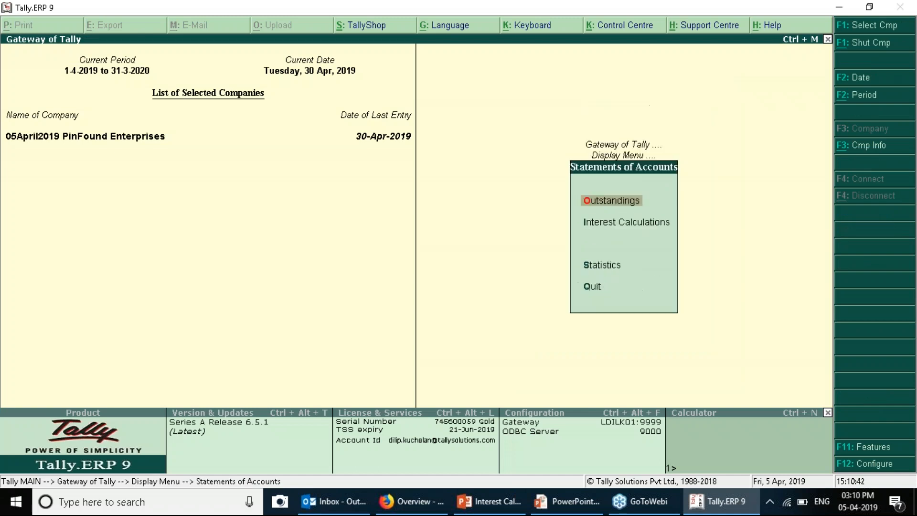
pyautogui.press('Up')
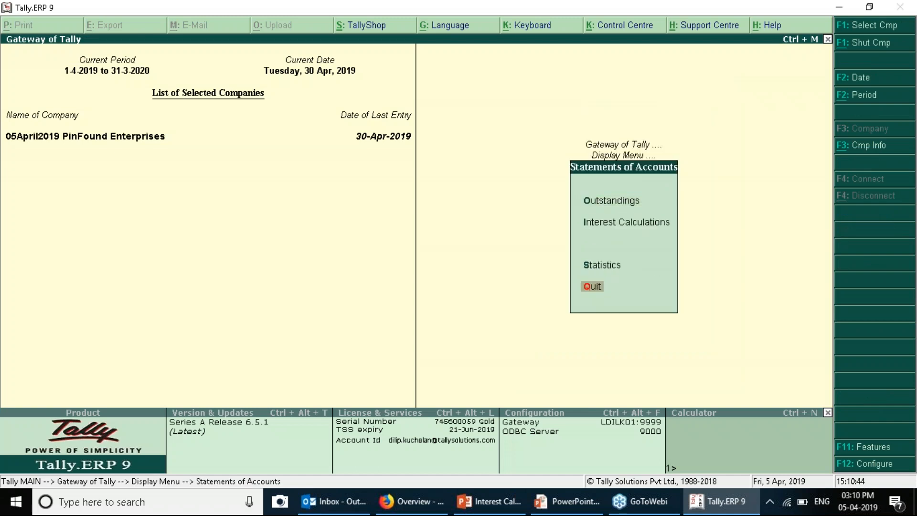
pyautogui.press('Up')
pyautogui.press('Up')
pyautogui.press('Return')
pyautogui.press('Return')
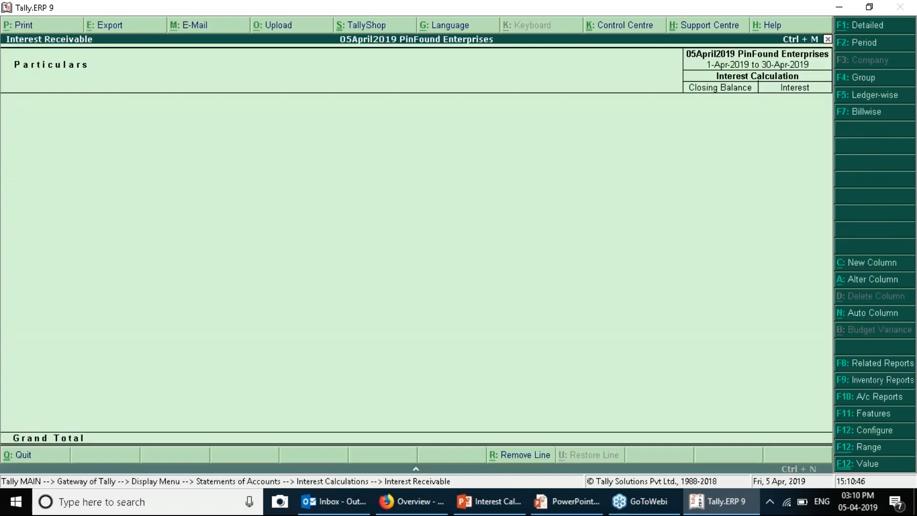
# Set the report period from 1-4-2019 to 30-4-2019
pyautogui.press('F2')
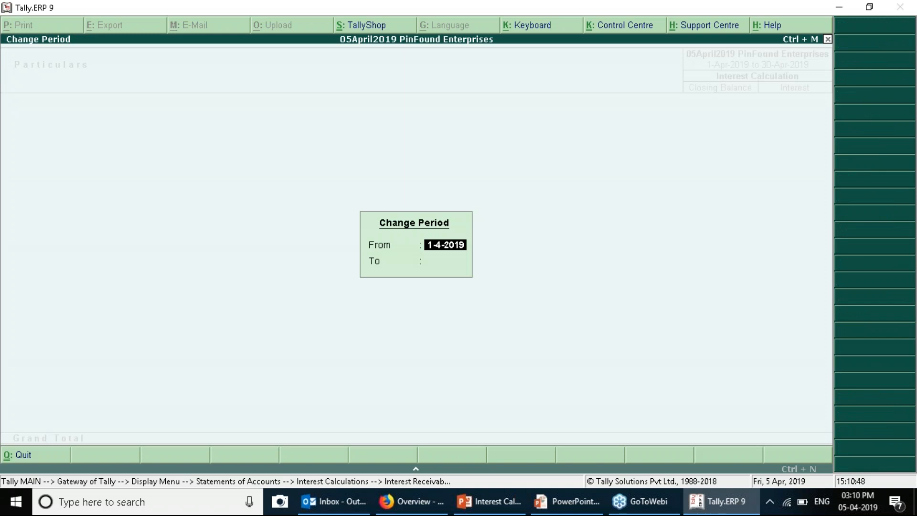
pyautogui.press('Return')
pyautogui.write('30 4')
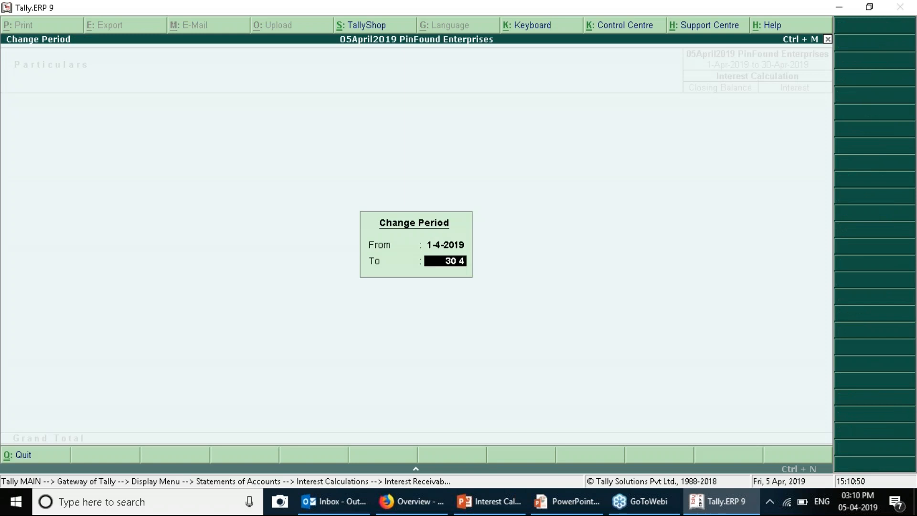
pyautogui.press('Return')
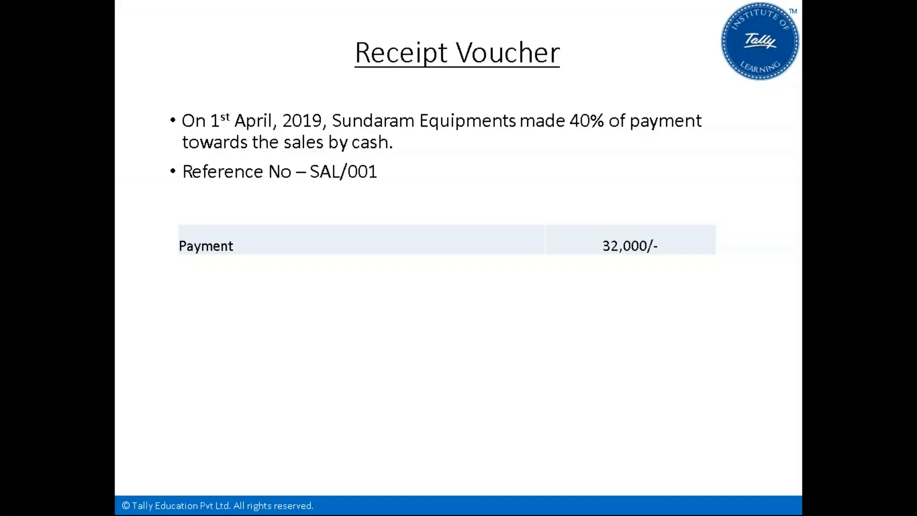
# Advance the slides to the Sales Voucher slide for the 5 May 2019 sale
pyautogui.press('Right')
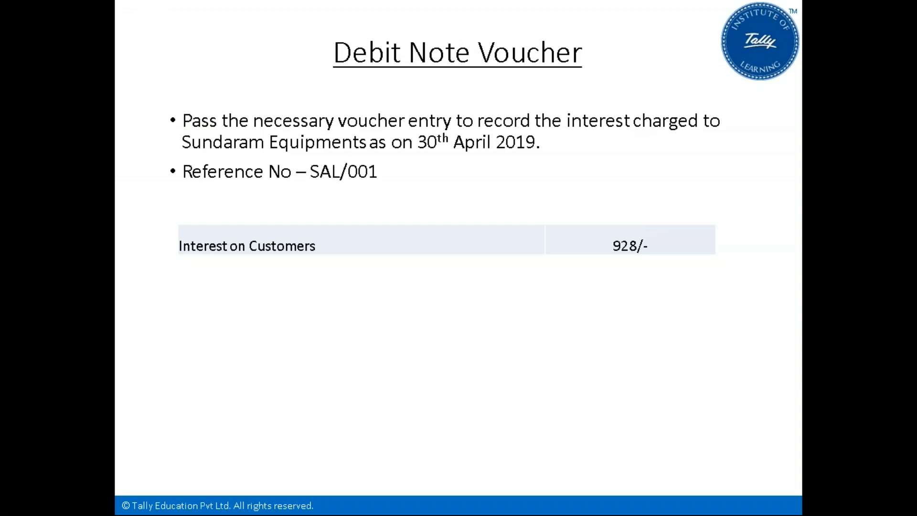
pyautogui.press('Right')
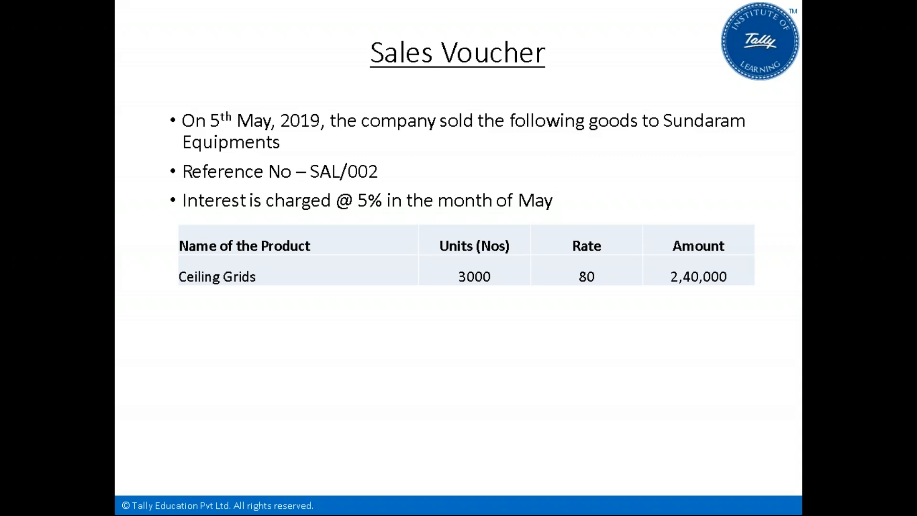
pyautogui.hotkey('alt', 'Tab')
# Back out to Gateway of Tally and start a new accounting voucher, switching it to Sales
pyautogui.press('Escape')
pyautogui.press('Escape')
pyautogui.press('Escape')
pyautogui.press('Down')
pyautogui.press('Down')
pyautogui.press('Up')
pyautogui.press('Return')
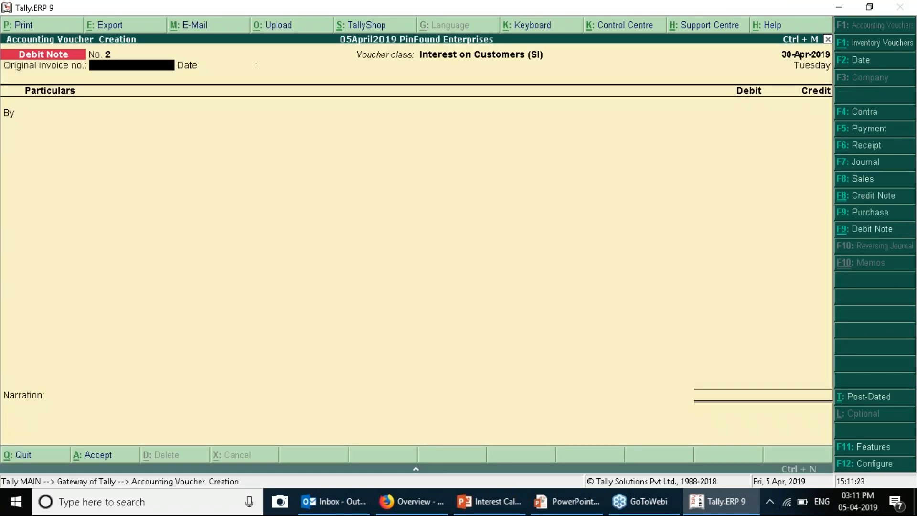
pyautogui.click(861, 181)
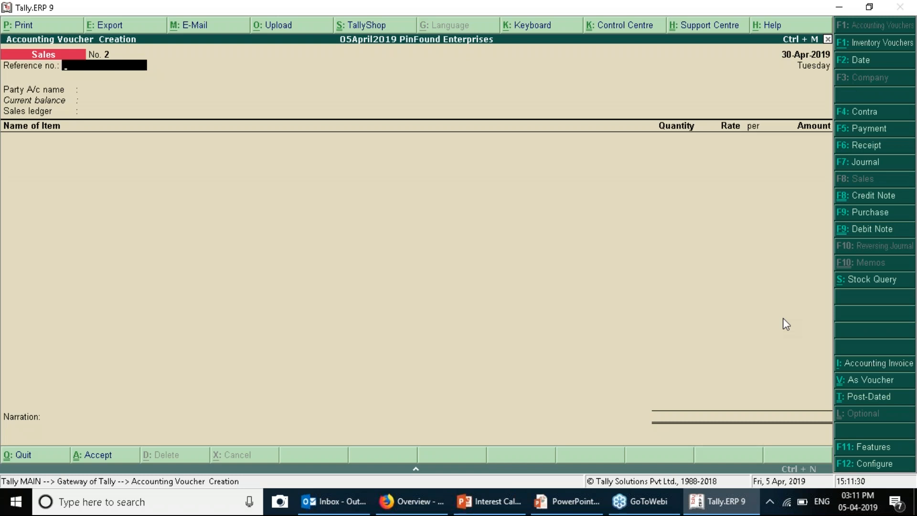
# Leave the reference blank and choose Sundaram Equipments as the party ledger
pyautogui.press('Return')
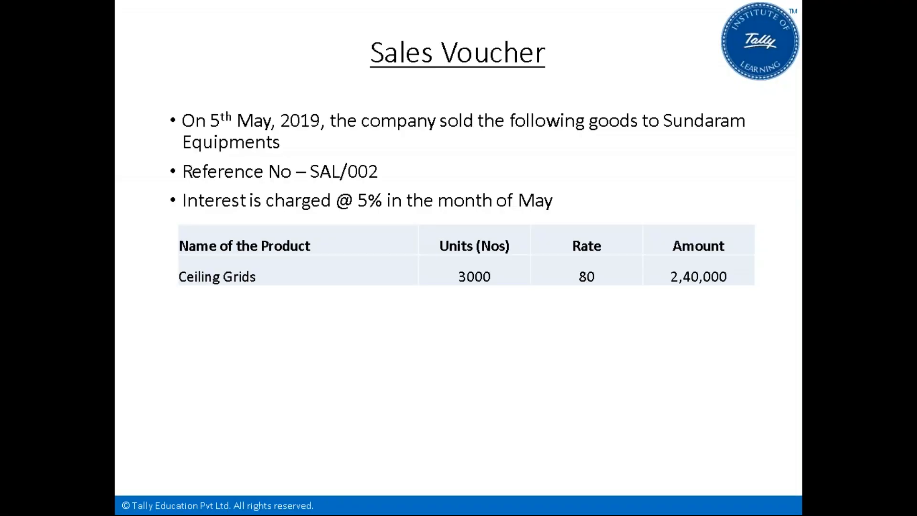
pyautogui.write('S')
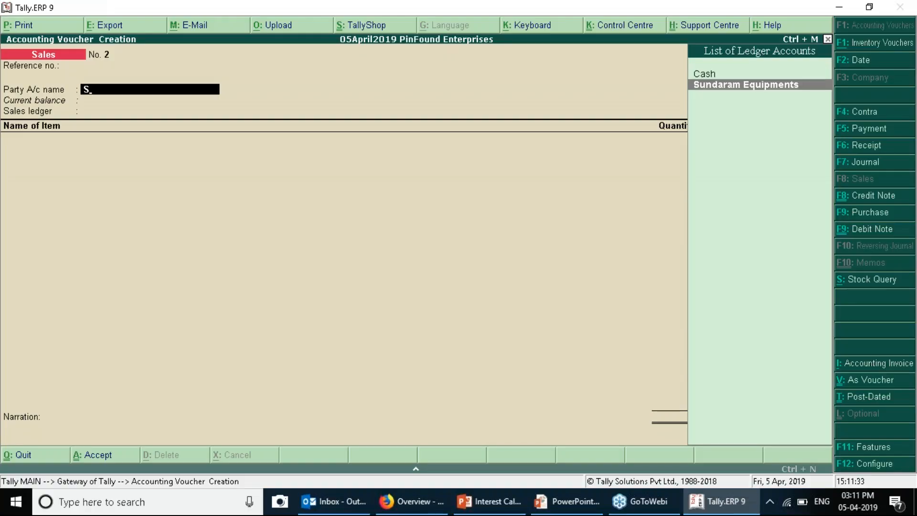
pyautogui.press('Return')
pyautogui.hotkey('ctrl', 'a')
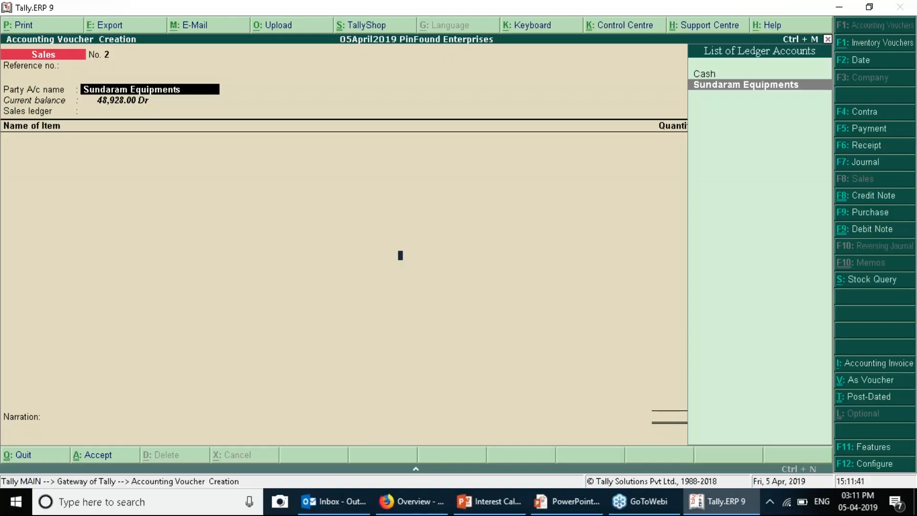
# Change the voucher date to 5-5-2019
pyautogui.press('F2')
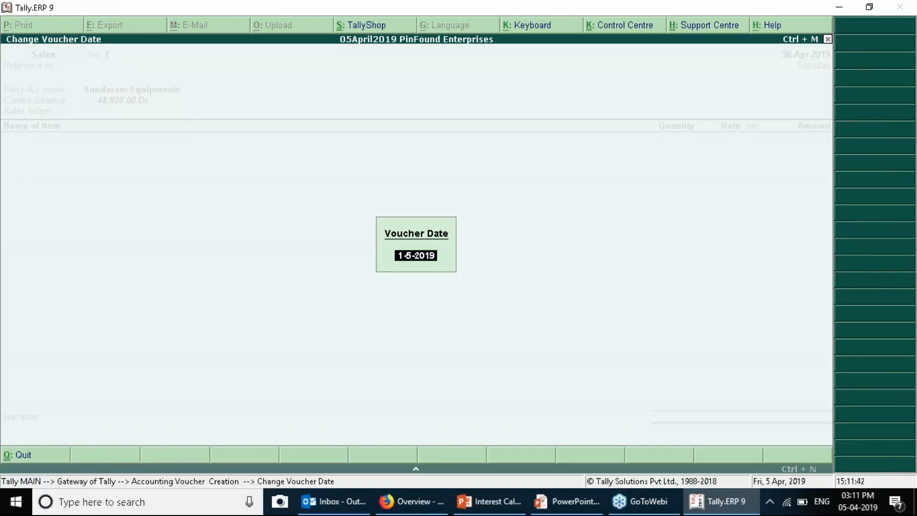
pyautogui.write('5-5-2019')
pyautogui.press('Return')
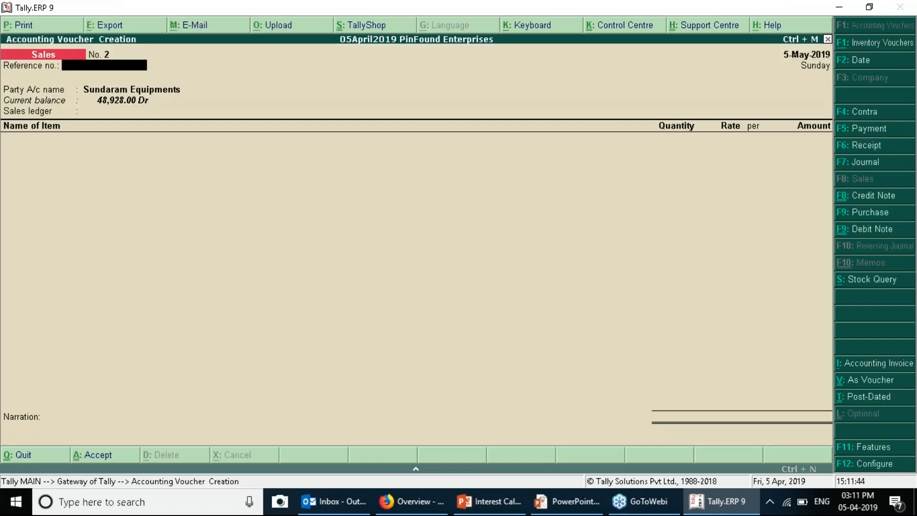
pyautogui.press('Return')
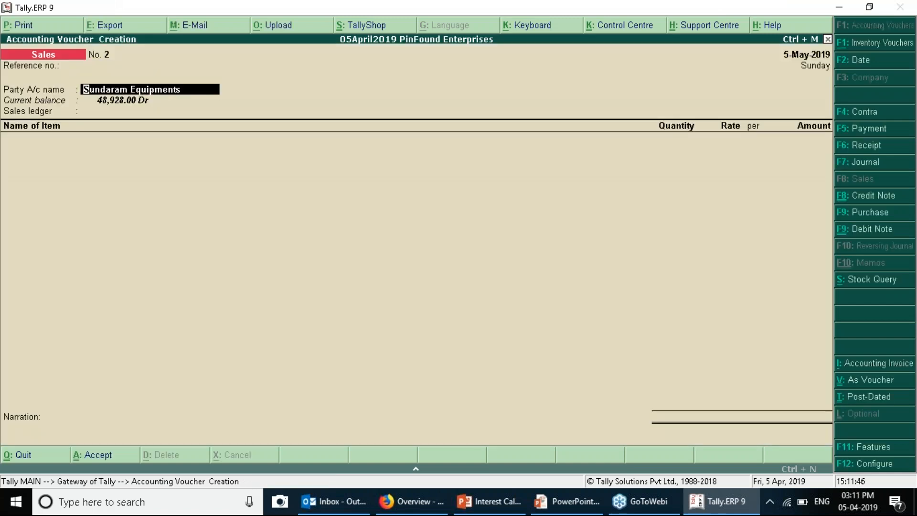
# In Sundaram Equipments' ledger, set Transaction-by-Transaction calculation and Override Parameters to Yes
pyautogui.hotkey('ctrl', 'Return')
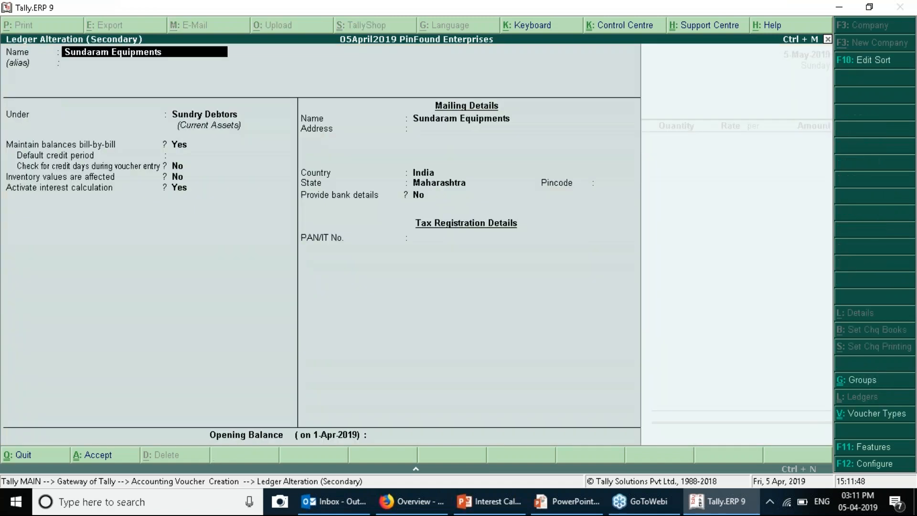
pyautogui.press('Return')
pyautogui.press('Return')
pyautogui.press('Return')
pyautogui.press('Return')
pyautogui.press('Return')
pyautogui.press('Return')
pyautogui.press('Return')
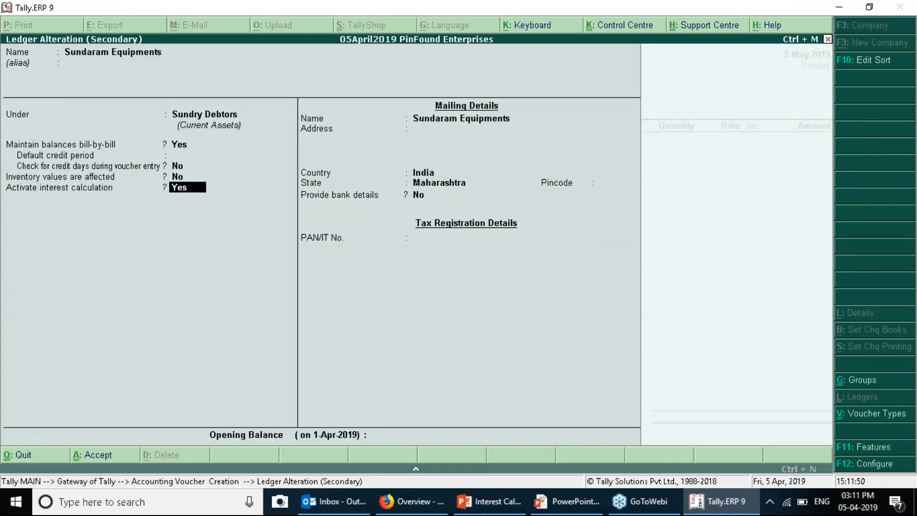
pyautogui.press('Return')
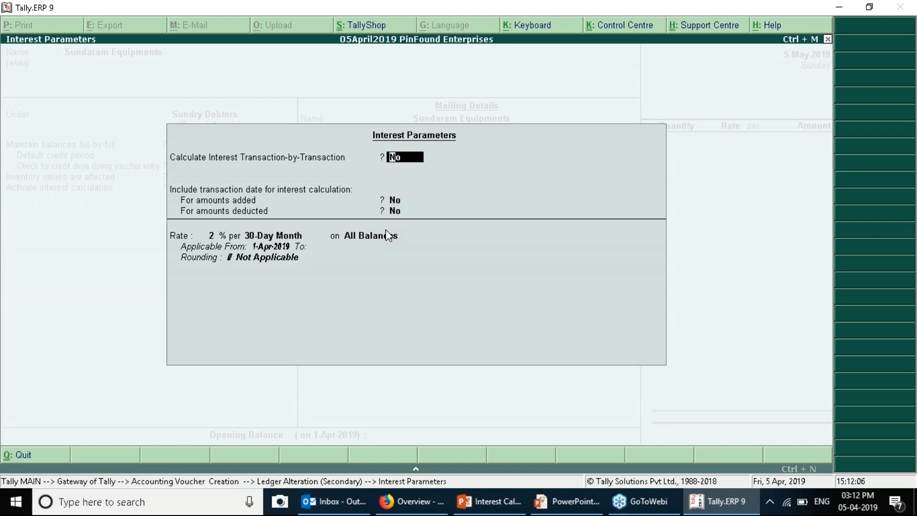
pyautogui.press('Return')
pyautogui.press('Up')
pyautogui.write('y')
pyautogui.press('Return')
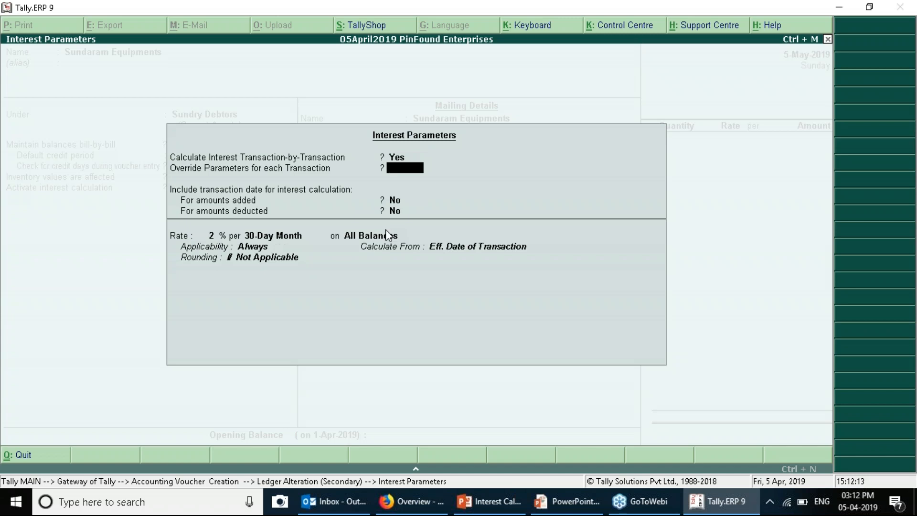
pyautogui.write('y')
pyautogui.press('Return')
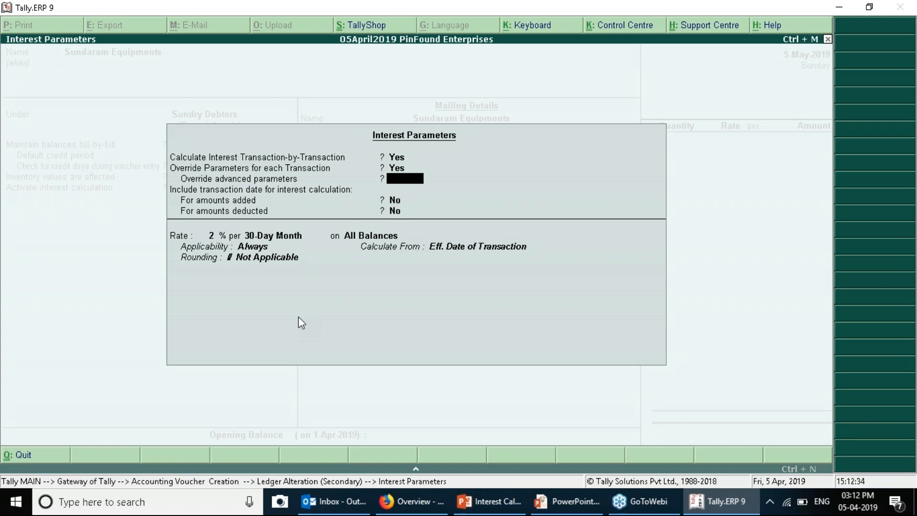
pyautogui.press('BackSpace')
pyautogui.press('BackSpace')
pyautogui.press('BackSpace')
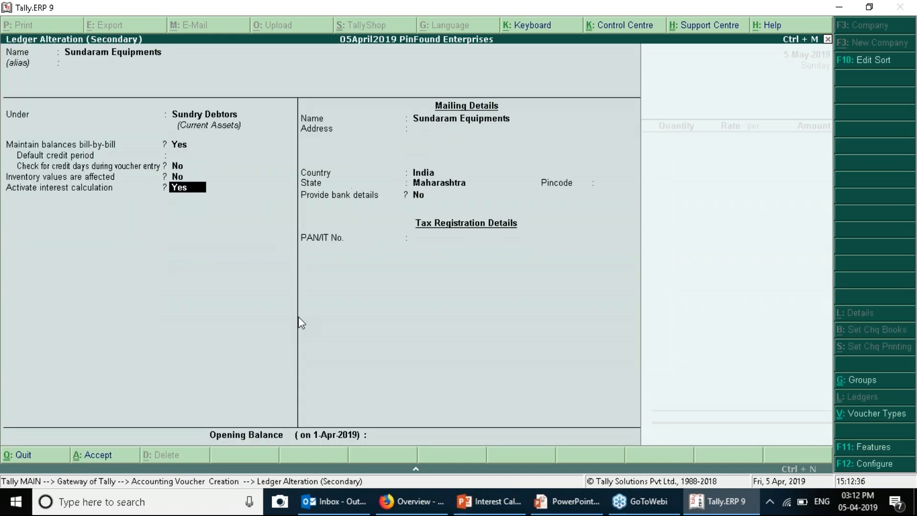
# Turn off advanced interest parameters in F11 and enable ledger interest with per-transaction overrides
pyautogui.press('F11')
pyautogui.press('Down')
pyautogui.press('Down')
pyautogui.press('Down')
pyautogui.press('Down')
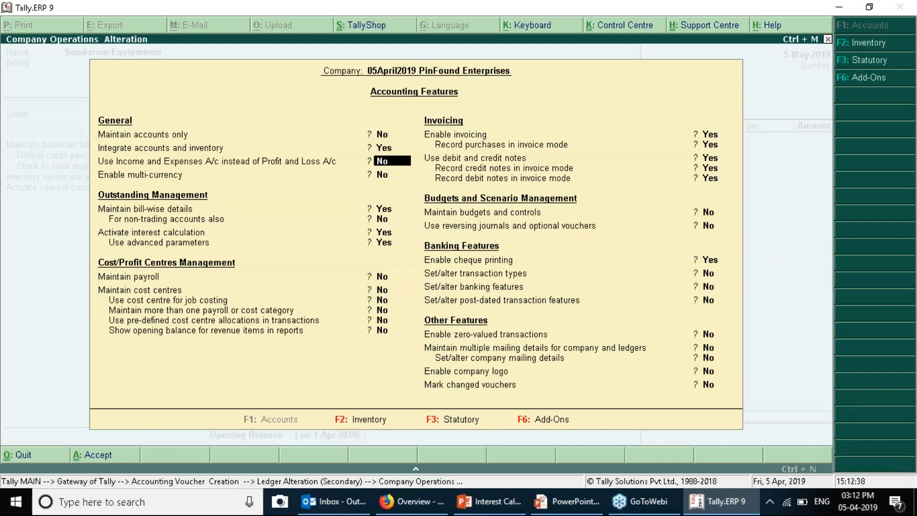
pyautogui.press('n')
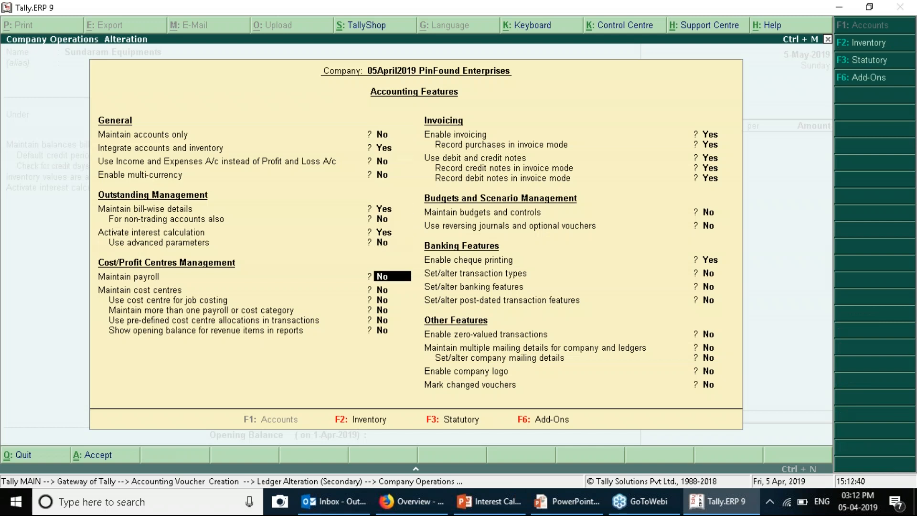
pyautogui.hotkey('ctrl', 'a')
pyautogui.press('Return')
pyautogui.press('Return')
pyautogui.press('Return')
pyautogui.press('Return')
pyautogui.press('Return')
pyautogui.press('Return')
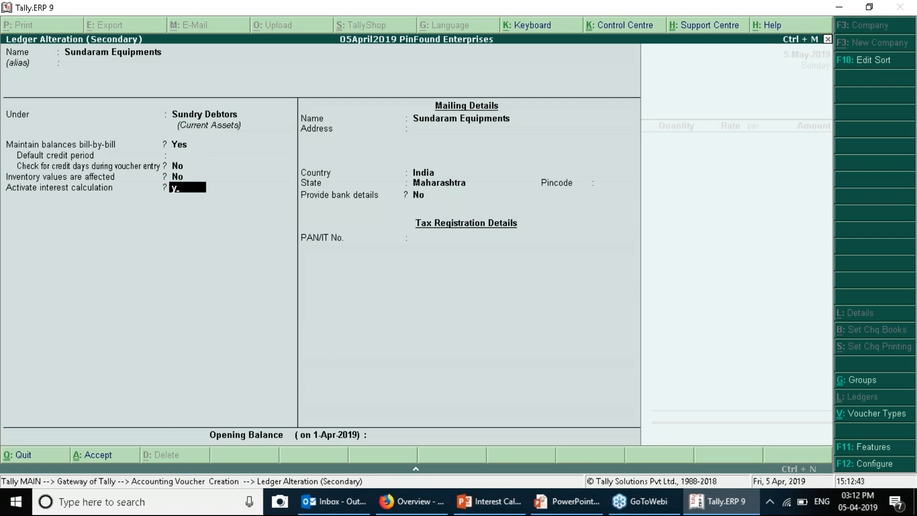
pyautogui.press('y')
pyautogui.press('Return')
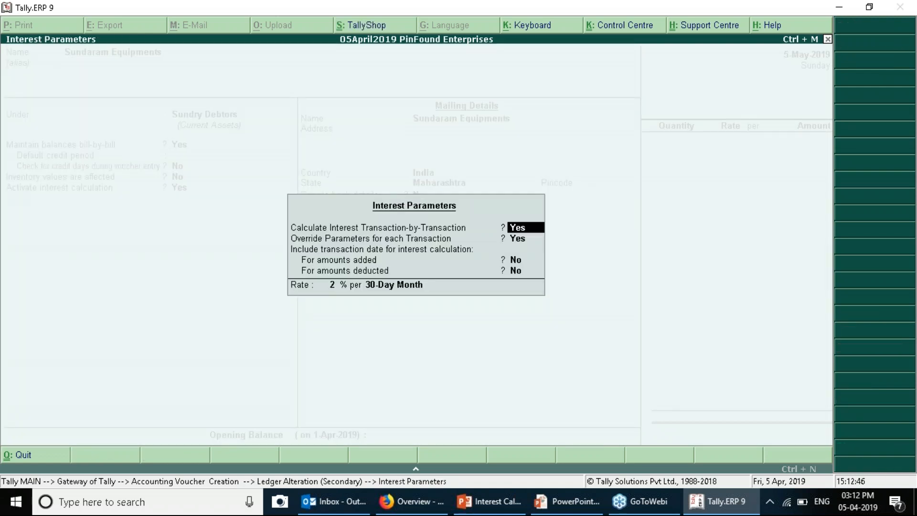
pyautogui.press('Return')
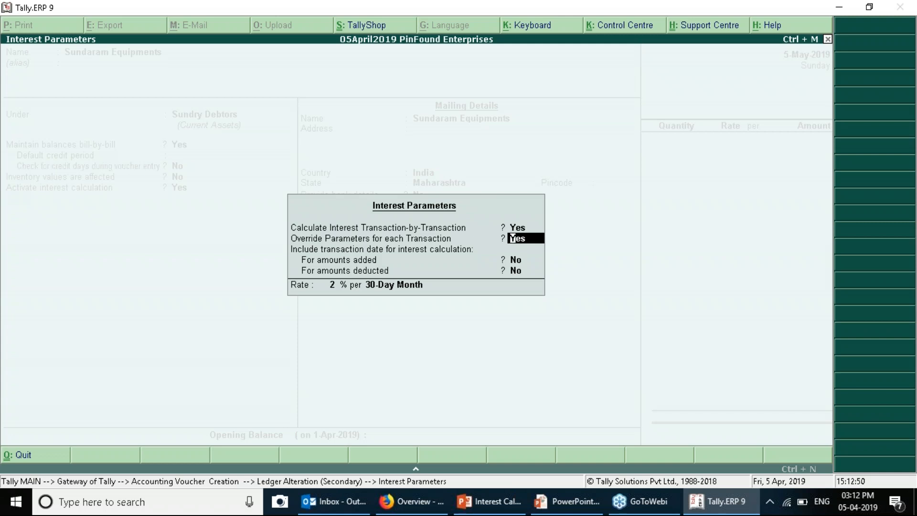
pyautogui.press('Return')
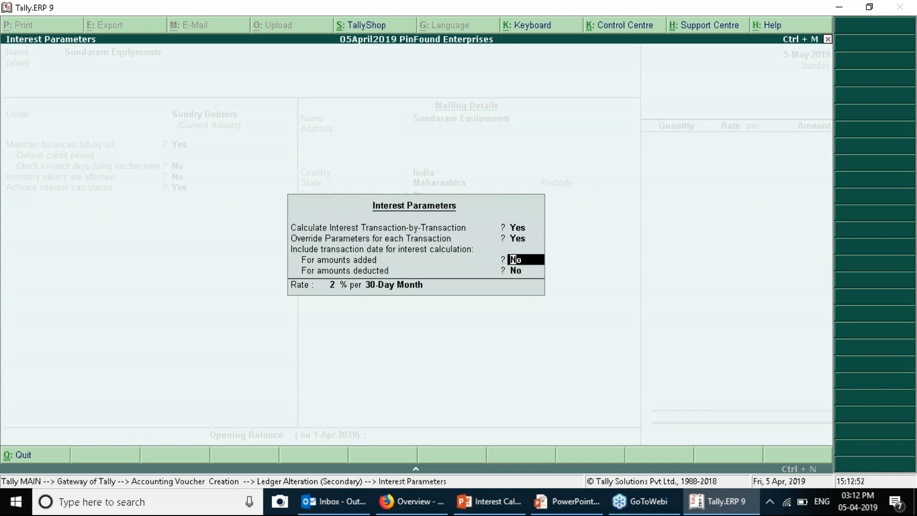
pyautogui.press('Up')
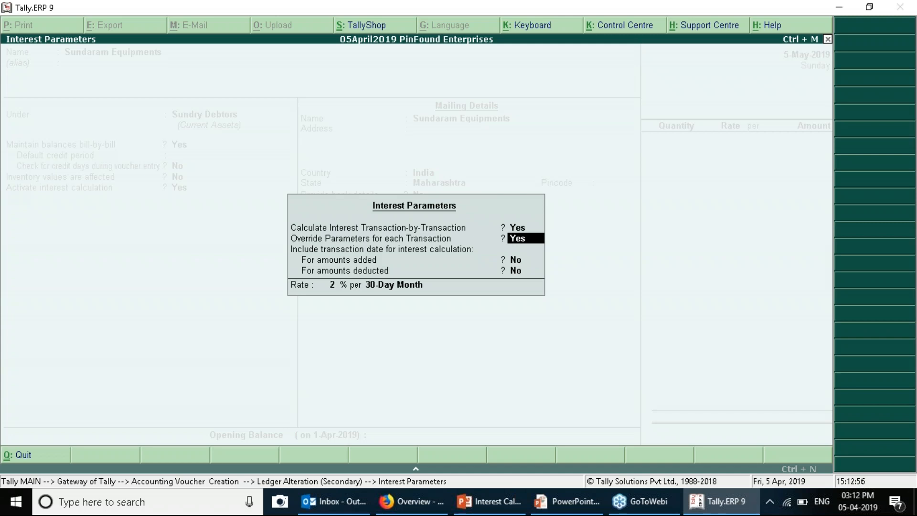
pyautogui.hotkey('ctrl', 'a')
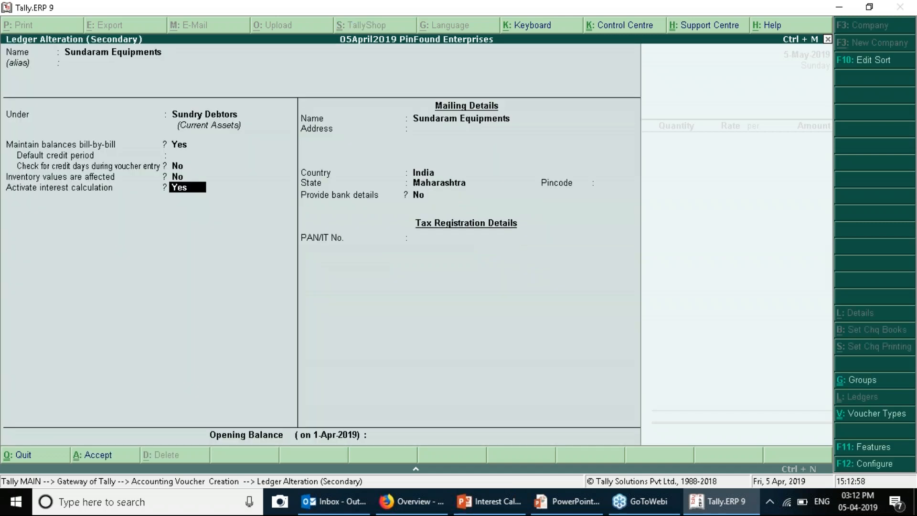
# Turn advanced interest parameters back on in F11 and enable interest calculation for the ledger
pyautogui.press('F11')
pyautogui.press('Down')
pyautogui.press('Down')
pyautogui.press('Down')
pyautogui.press('Down')
pyautogui.press('Down')
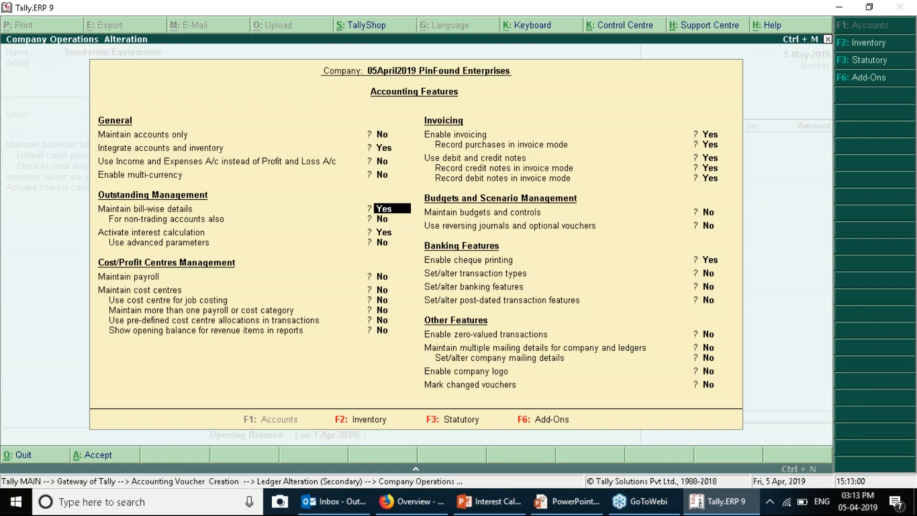
pyautogui.press('y')
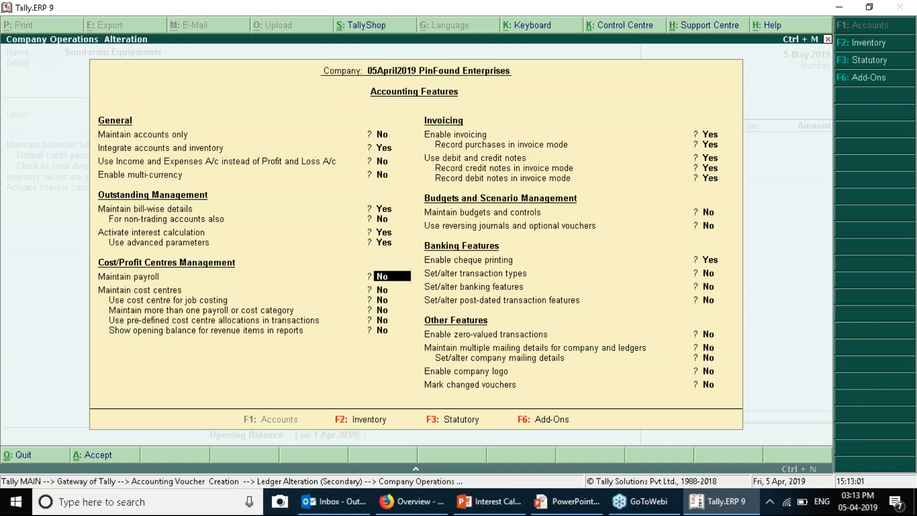
pyautogui.hotkey('ctrl', 'a')
pyautogui.press('Down')
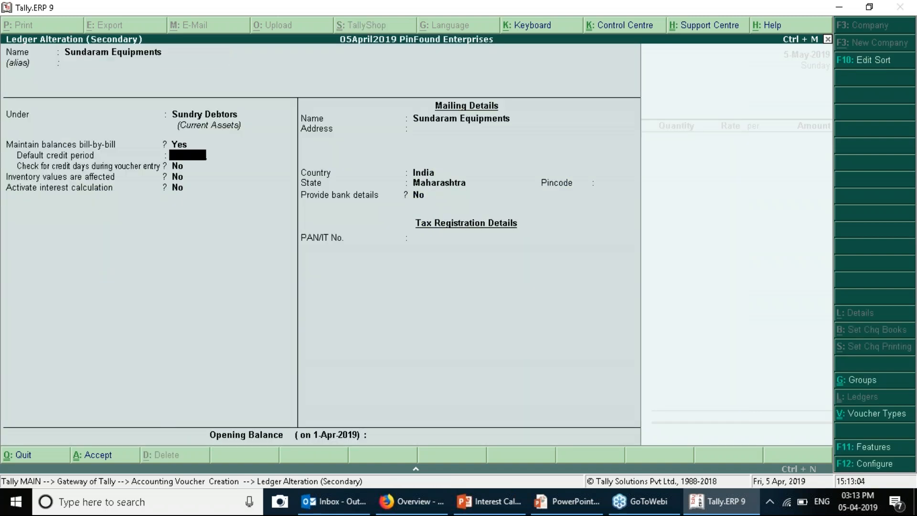
pyautogui.press('Down')
pyautogui.press('Down')
pyautogui.press('y')
pyautogui.press('Return')
pyautogui.press('Return')
pyautogui.press('Return')
pyautogui.press('Return')
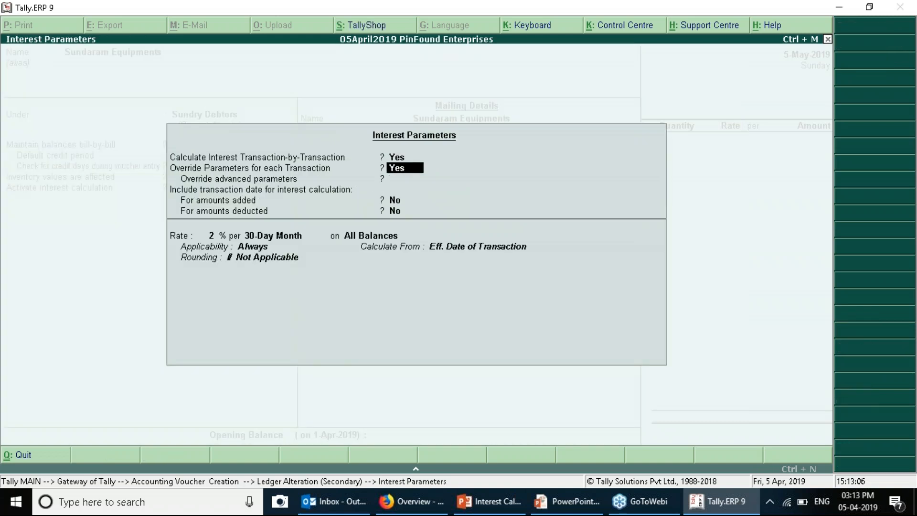
# Leave Override advanced parameters at No, save the ledger, and accept Sundaram Equipments as party
pyautogui.press('Up')
pyautogui.write('y')
pyautogui.press('Return')
pyautogui.press('Up')
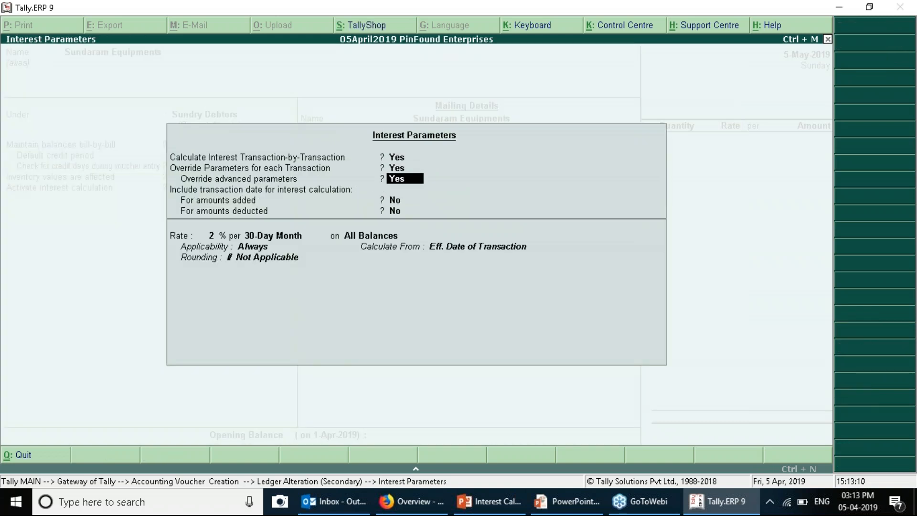
pyautogui.write('n')
pyautogui.press('Return')
pyautogui.press('Return')
pyautogui.press('Return')
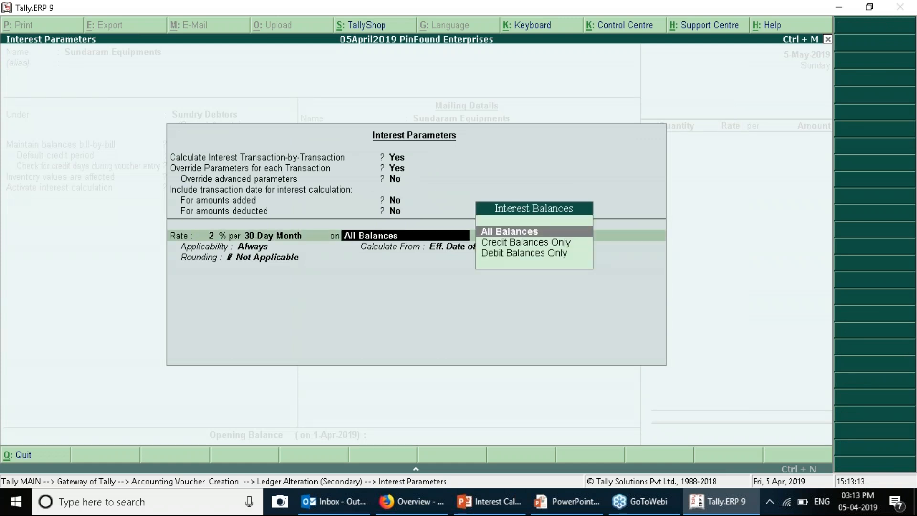
pyautogui.press('Return')
pyautogui.press('Return')
pyautogui.press('Return')
pyautogui.press('Return')
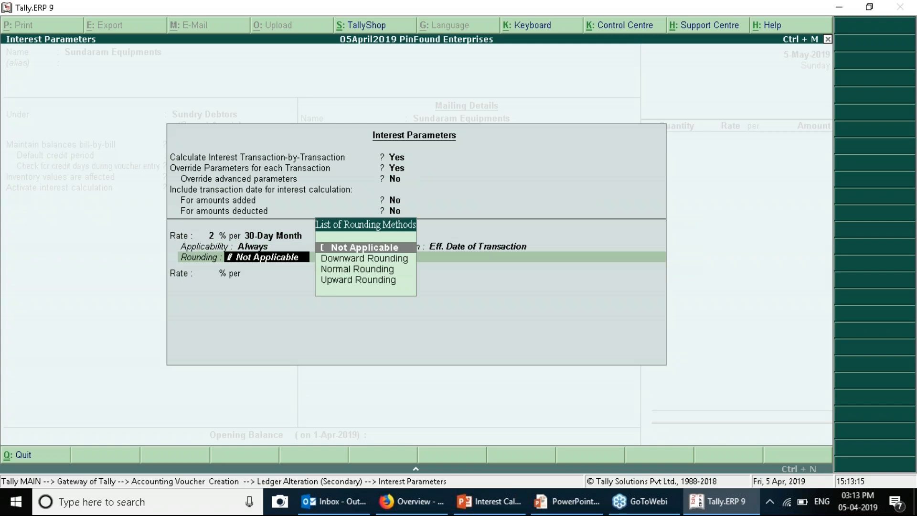
pyautogui.press('Return')
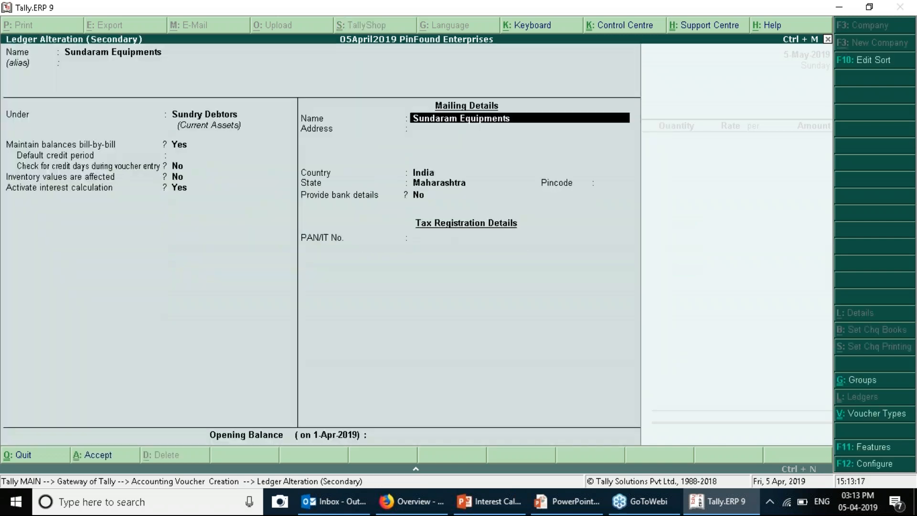
pyautogui.hotkey('ctrl', 'a')
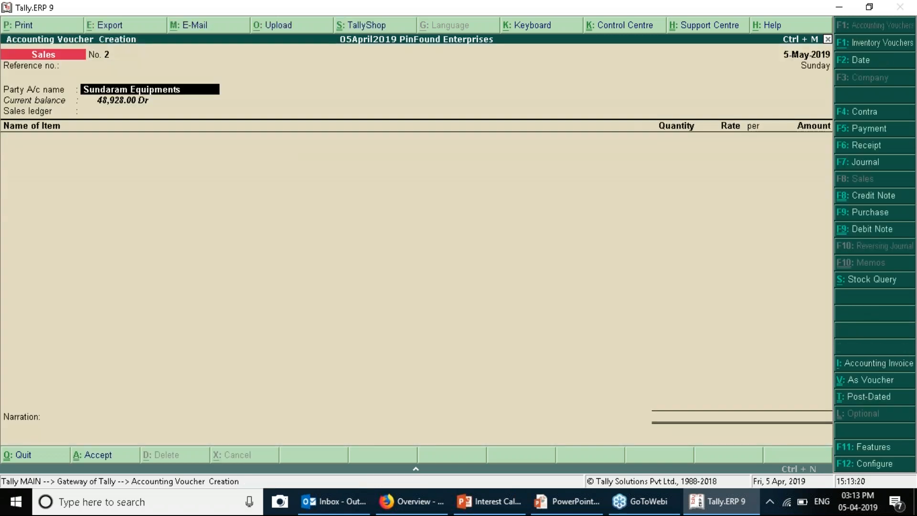
pyautogui.press('Return')
# Select Sales A/c as the sales ledger and Celing Grids as the stock item
pyautogui.hotkey('ctrl', 'a')
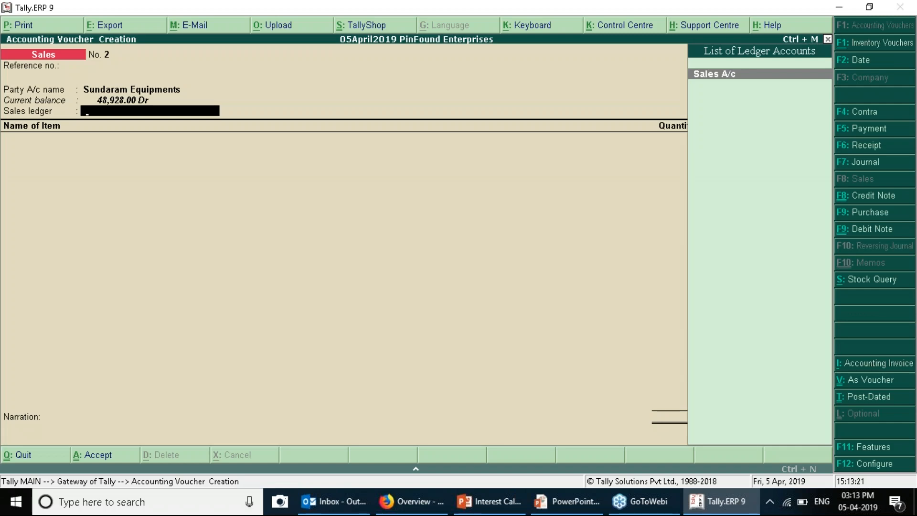
pyautogui.press('Return')
pyautogui.press('Down')
pyautogui.press('Return')
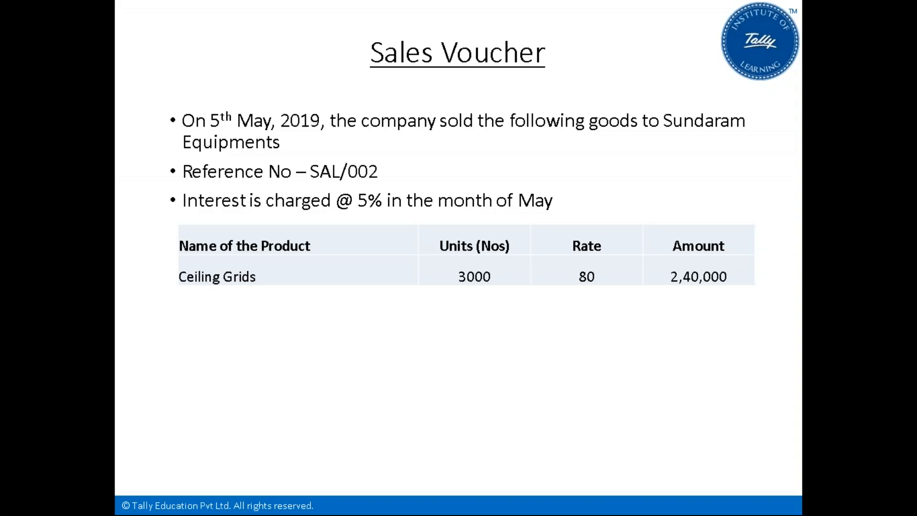
# Enter a quantity of 3,000 Nos at rate 80.00, correcting the mistyped 30000
pyautogui.hotkey('alt', 'Tab')
pyautogui.write('30000')
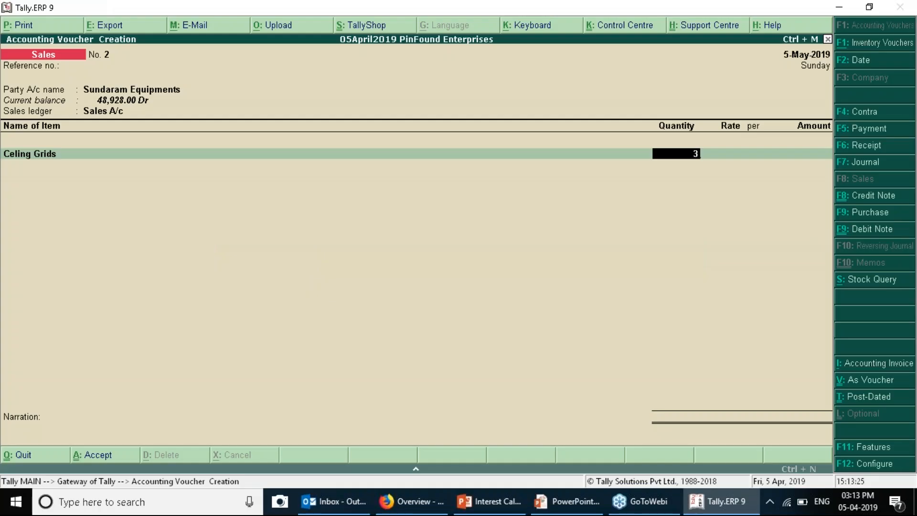
pyautogui.press('Return')
pyautogui.press('Return')
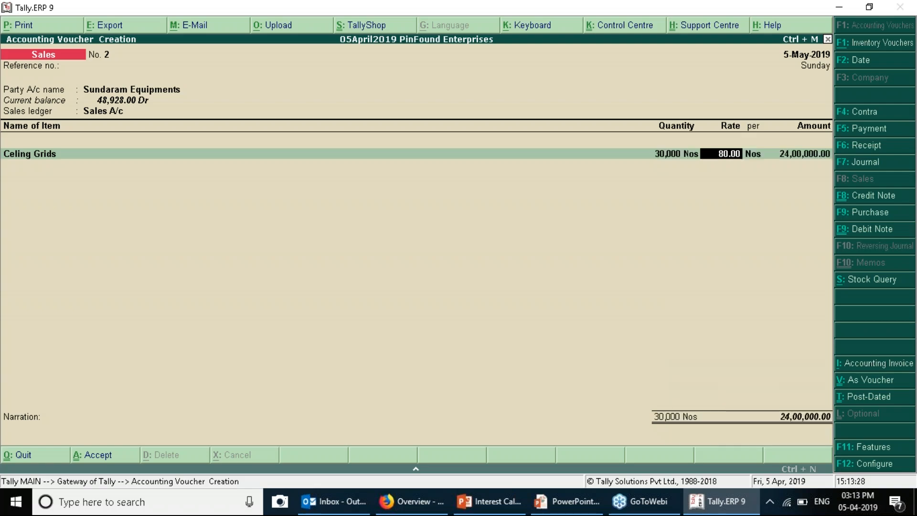
pyautogui.hotkey('alt', 'Tab')
pyautogui.hotkey('alt', 'Tab')
pyautogui.press('BackSpace')
pyautogui.write('30000')
pyautogui.press('BackSpace')
pyautogui.press('Return')
pyautogui.press('Return')
pyautogui.hotkey('alt', 'Tab')
pyautogui.hotkey('alt', 'Tab')
pyautogui.press('Return')
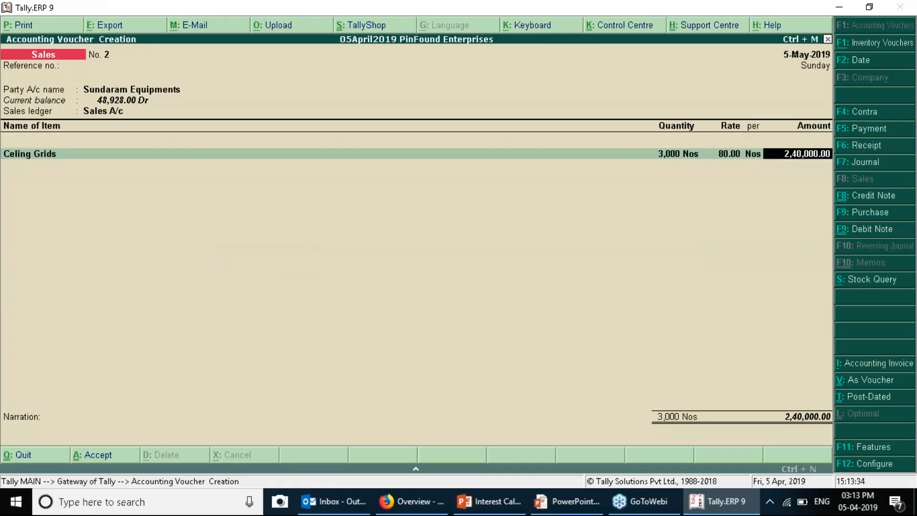
pyautogui.press('Return')
pyautogui.press('Return')
# Create new bill reference SAL002 in Bill-wise Details
pyautogui.press('Return')
pyautogui.press('Return')
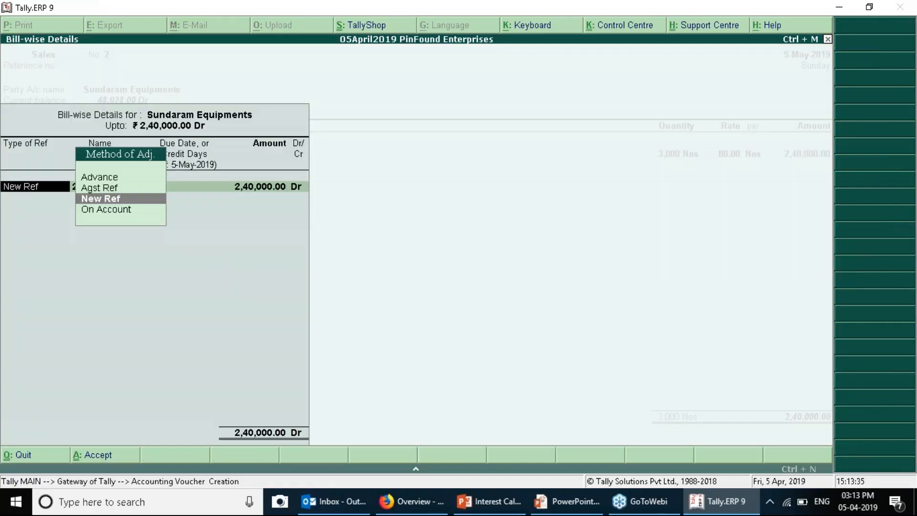
pyautogui.press('Return')
pyautogui.write('SA')
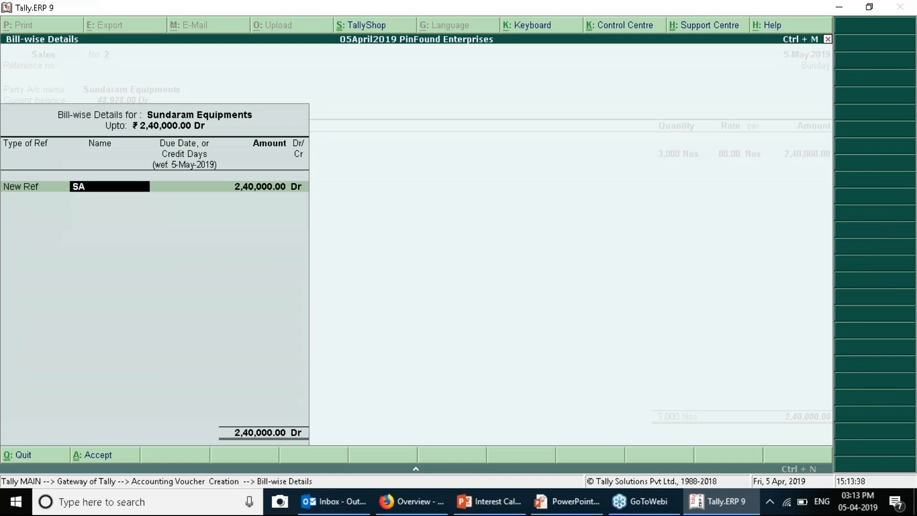
pyautogui.write('L001')
pyautogui.press('Return')
pyautogui.press('Return')
pyautogui.press('Return')
pyautogui.press('BackSpace')
pyautogui.press('BackSpace')
pyautogui.press('BackSpace')
pyautogui.press('BackSpace')
pyautogui.press('BackSpace')
pyautogui.press('BackSpace')
pyautogui.write('L002')
pyautogui.press('Return')
pyautogui.press('Return')
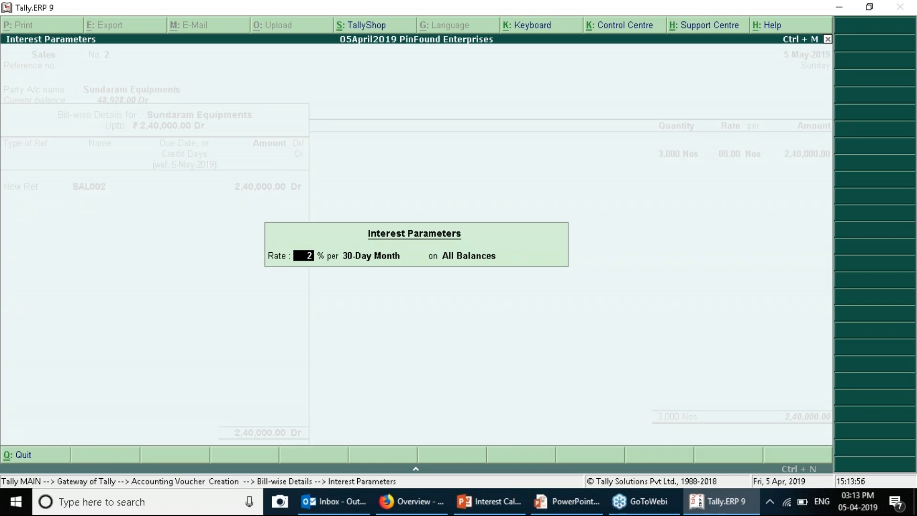
# Enter a 5% interest rate and close the interest parameters
pyautogui.write('5')
pyautogui.press('Return')
pyautogui.press('Return')
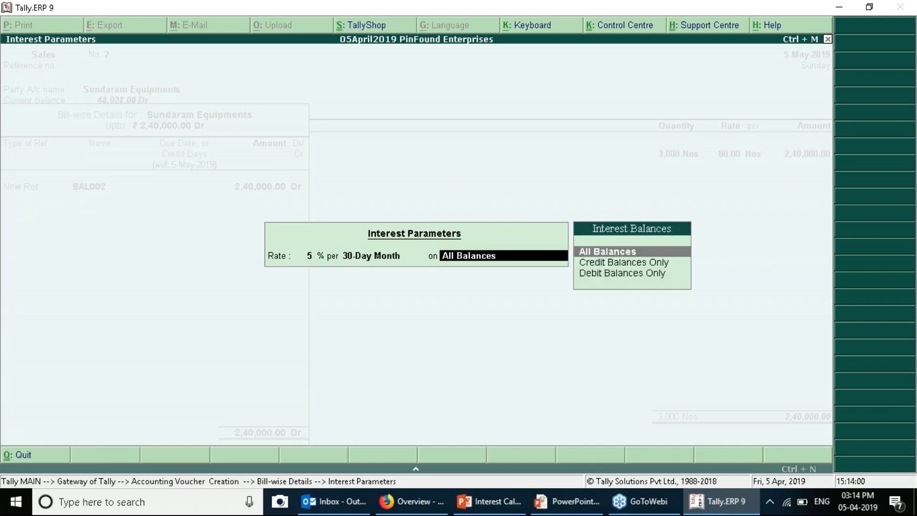
pyautogui.press('Return')
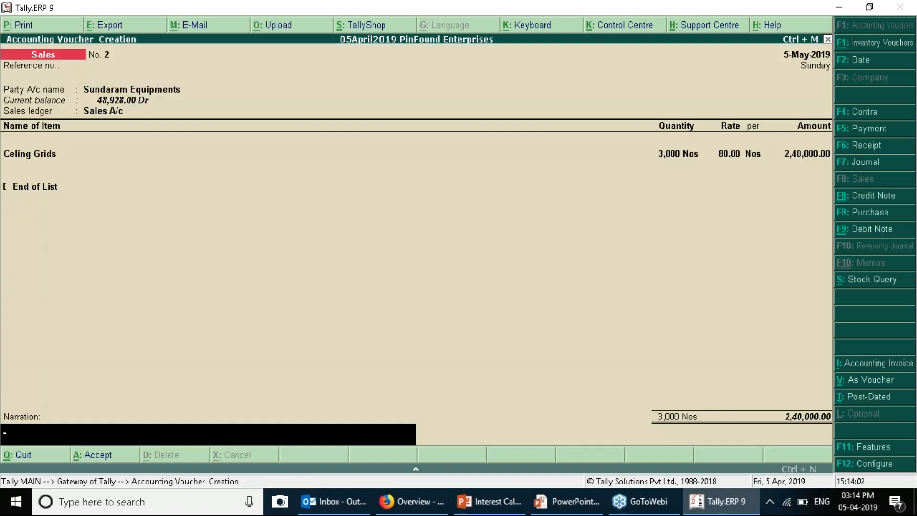
# Set Override advanced parameters to Yes in Sundaram Equipments' ledger and return to the voucher
pyautogui.press('BackSpace')
pyautogui.press('BackSpace')
pyautogui.press('BackSpace')
pyautogui.press('BackSpace')
pyautogui.press('BackSpace')
pyautogui.press('BackSpace')
pyautogui.press('BackSpace')
pyautogui.press('BackSpace')
pyautogui.press('BackSpace')
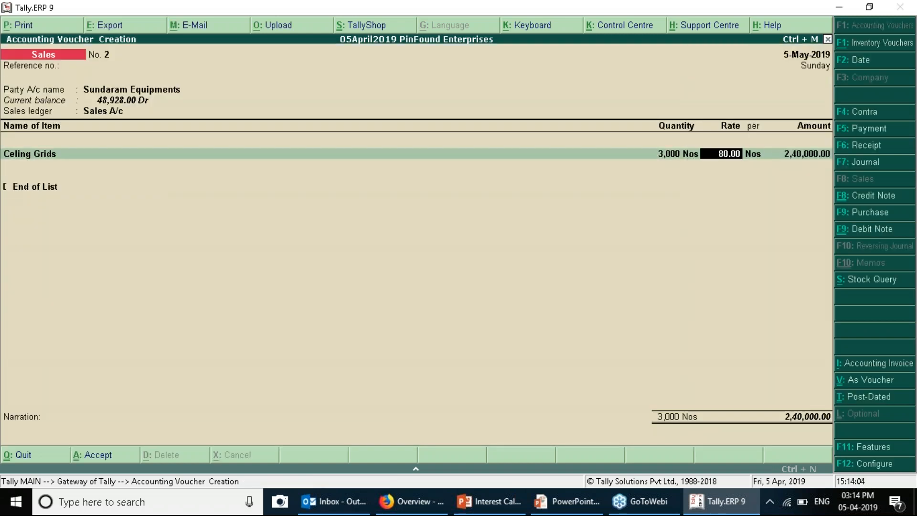
pyautogui.hotkey('ctrl', 'Return')
pyautogui.press('Return')
pyautogui.press('Return')
pyautogui.press('Return')
pyautogui.press('Return')
pyautogui.press('Return')
pyautogui.press('Return')
pyautogui.press('Return')
pyautogui.press('Return')
pyautogui.press('Return')
pyautogui.press('Return')
pyautogui.press('Return')
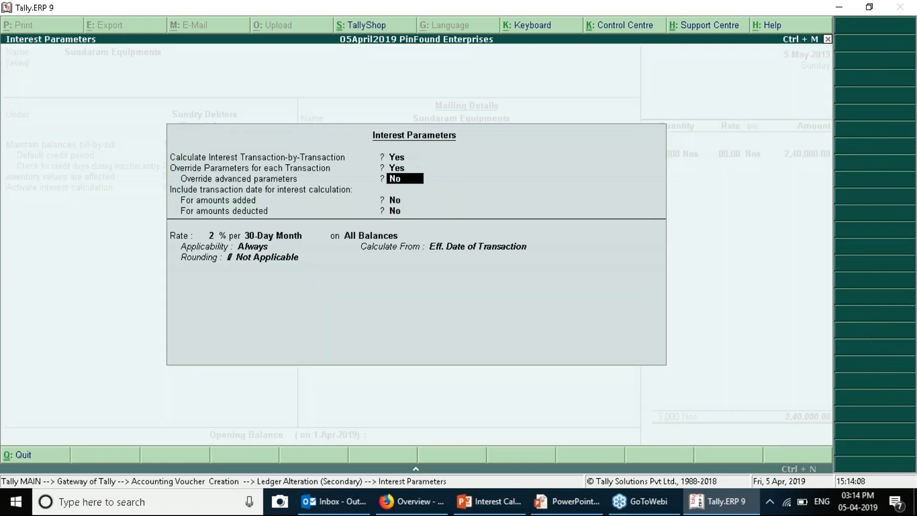
pyautogui.press('BackSpace')
pyautogui.write('y')
pyautogui.press('Return')
pyautogui.press('Return')
pyautogui.press('Return')
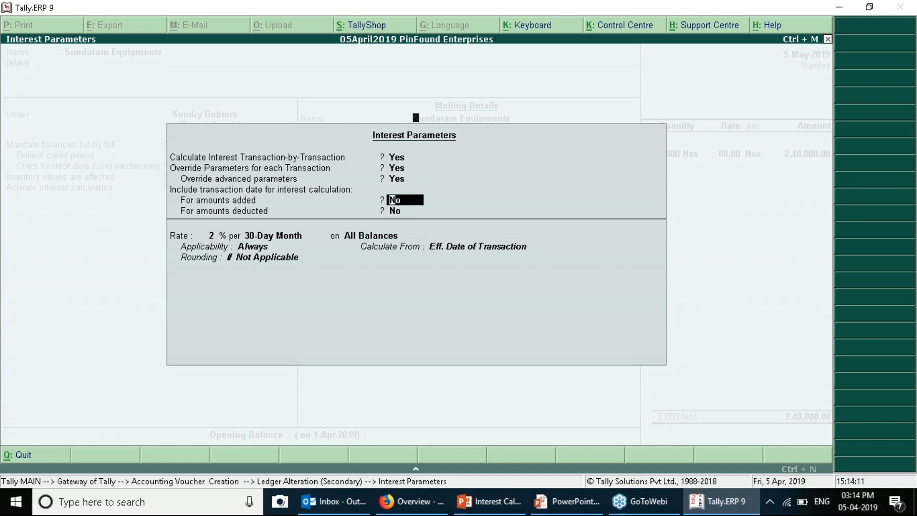
pyautogui.hotkey('ctrl', 'a')
pyautogui.press('Return')
pyautogui.press('Return')
pyautogui.hotkey('ctrl', 'a')
pyautogui.press('Return')
pyautogui.press('Return')
pyautogui.press('Return')
pyautogui.press('Return')
pyautogui.press('Return')
pyautogui.press('Return')
pyautogui.press('Return')
pyautogui.press('Return')
pyautogui.press('Return')
pyautogui.press('Return')
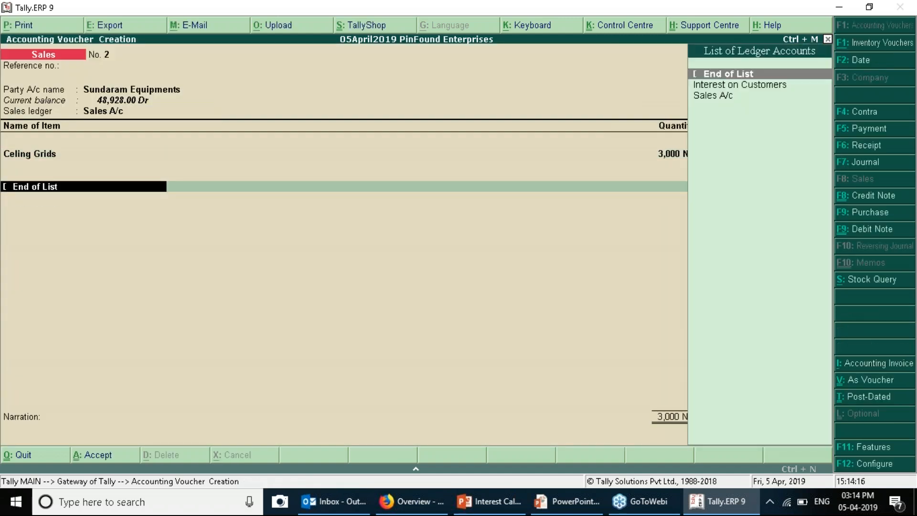
pyautogui.press('Return')
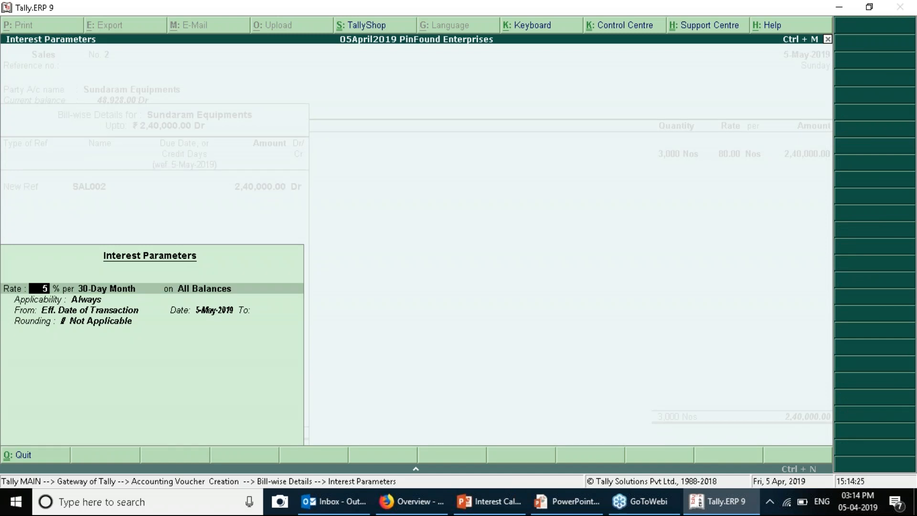
# Charge SAL002 5% interest from the transaction's effective date to 31-5, rounding Not Applicable
pyautogui.press('Return')
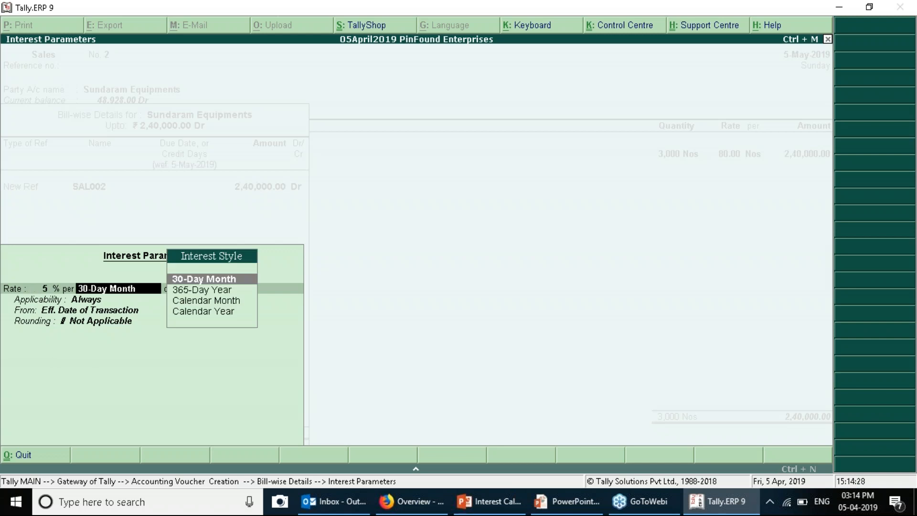
pyautogui.press('Return')
pyautogui.press('Return')
pyautogui.press('Return')
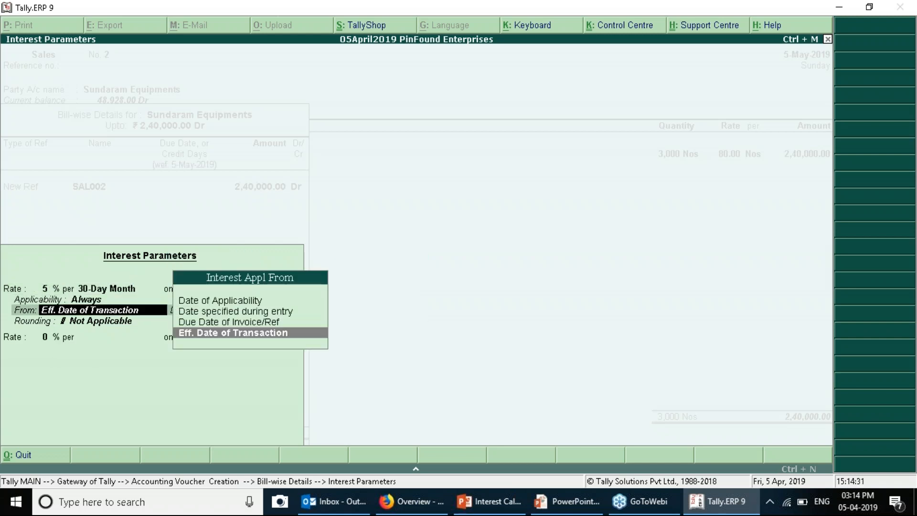
pyautogui.press('Return')
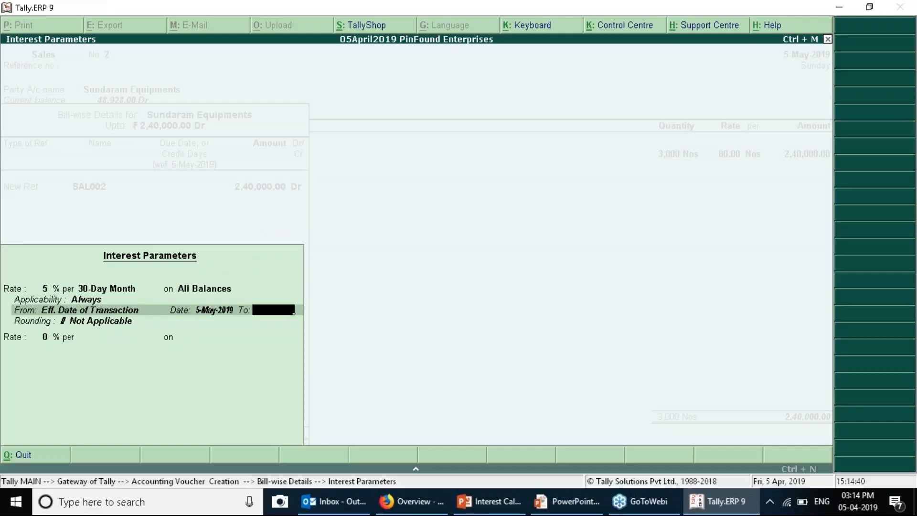
pyautogui.write('31 ')
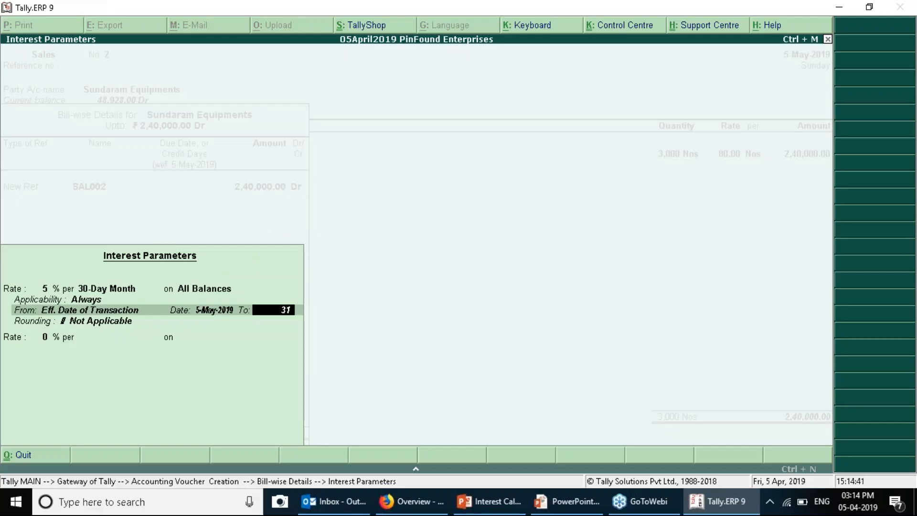
pyautogui.write('5')
pyautogui.press('Return')
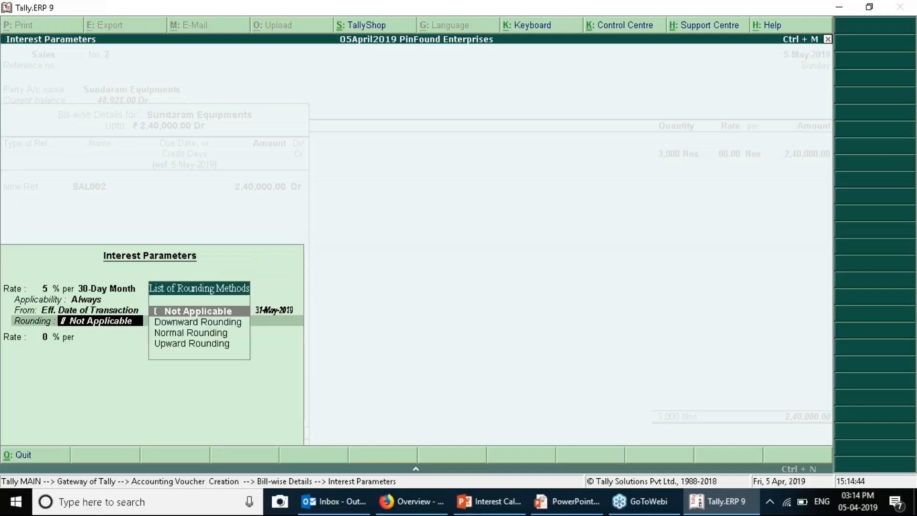
pyautogui.press('Return')
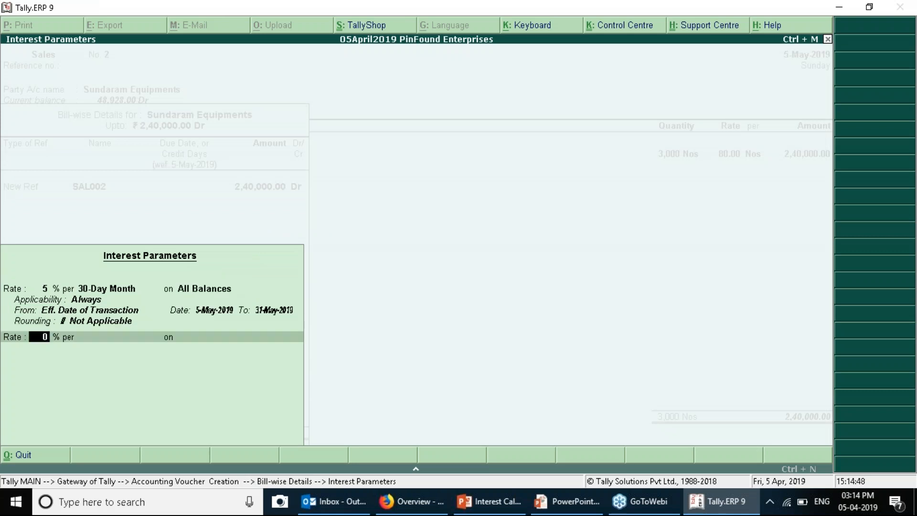
pyautogui.press('Return')
# Accept and save Sales voucher No. 2
pyautogui.press('Return')
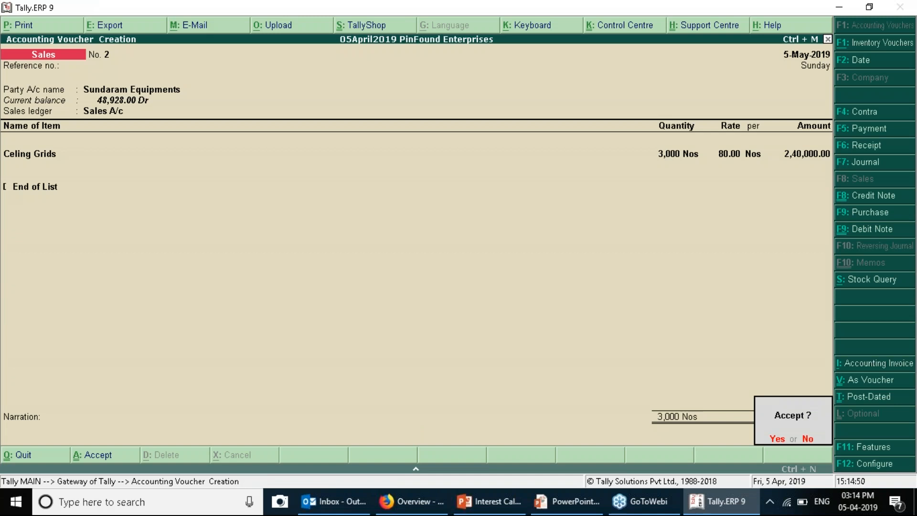
pyautogui.press('Return')
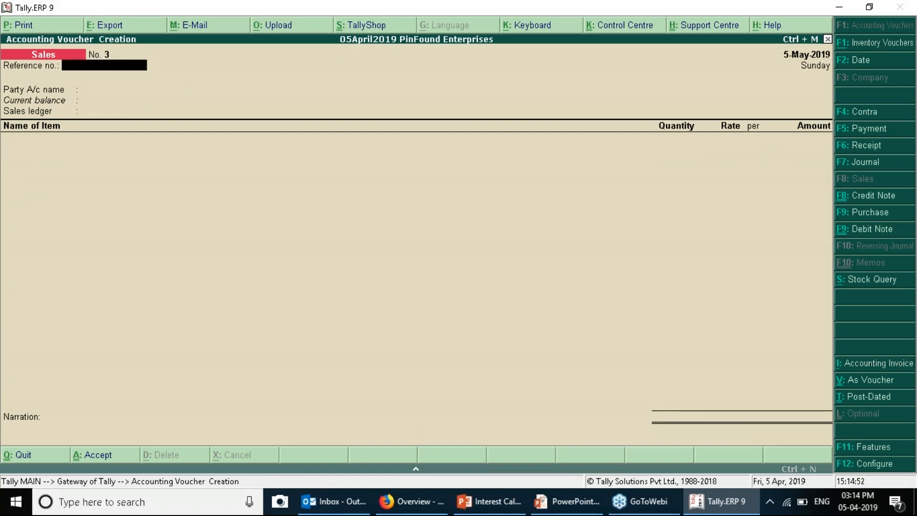
pyautogui.press('Escape')
pyautogui.press('Return')
# Open the Interest Receivable report via Display > Statements of Accounts > Interest Calculations
pyautogui.press('d')
pyautogui.press('s')
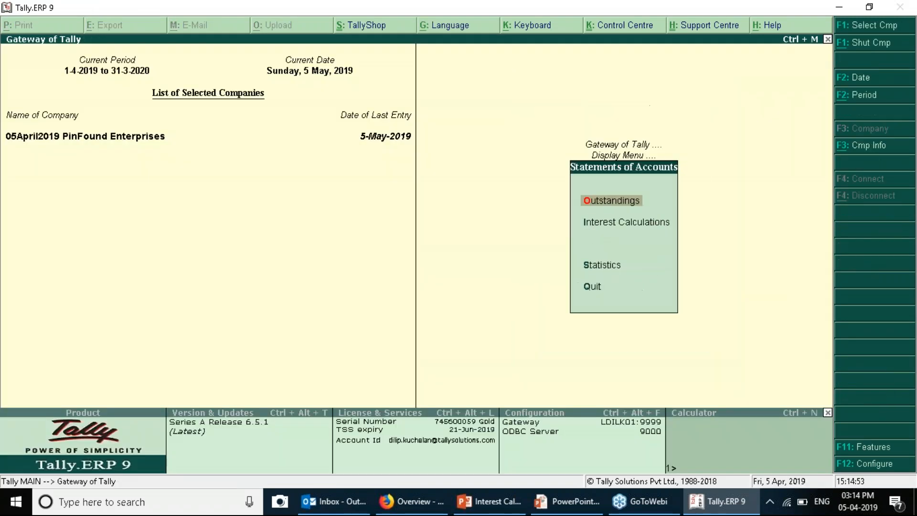
pyautogui.press('i')
pyautogui.press('r')
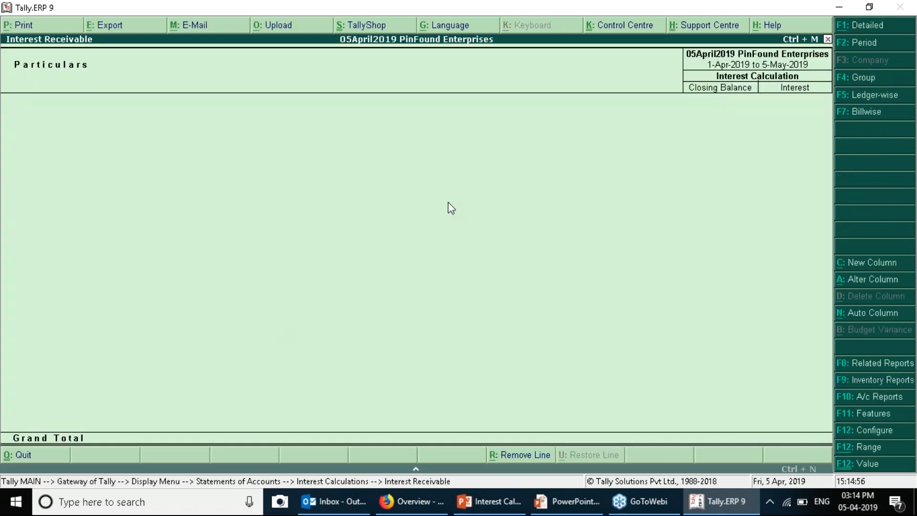
# Set period 1-5 to 31-5 and show Sundaram Equipments' detailed interest of 10,400.00 Dr
pyautogui.press('F2')
pyautogui.write('1-5')
pyautogui.press('Return')
pyautogui.write('31 5')
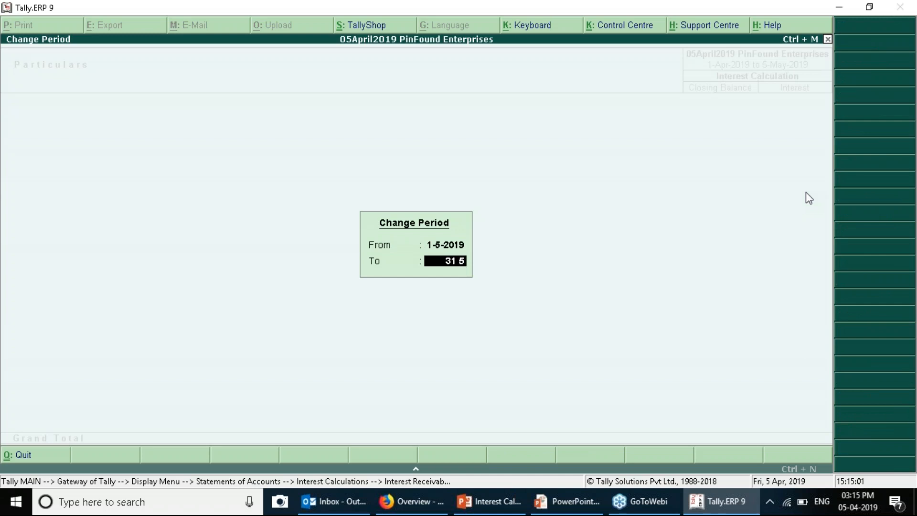
pyautogui.press('Return')
pyautogui.press('Return')
pyautogui.press('Return')
pyautogui.press('Return')
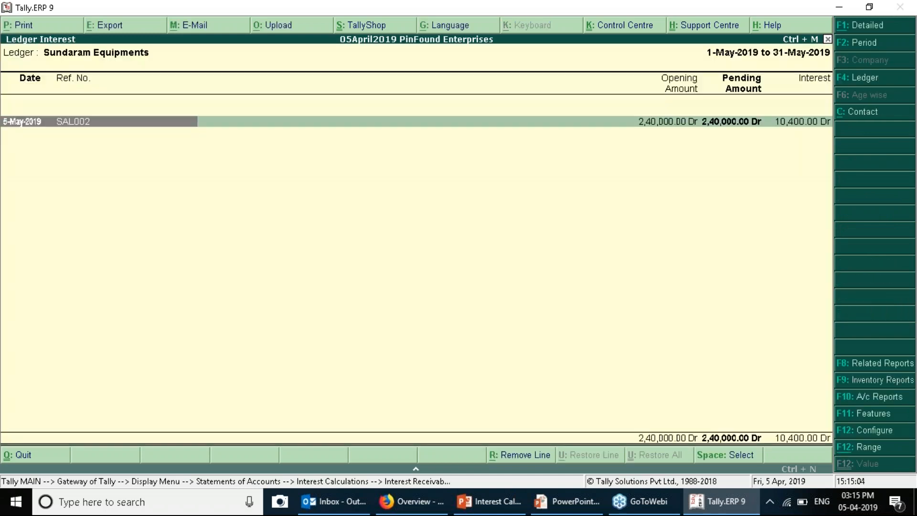
pyautogui.hotkey('shift', 'Return')
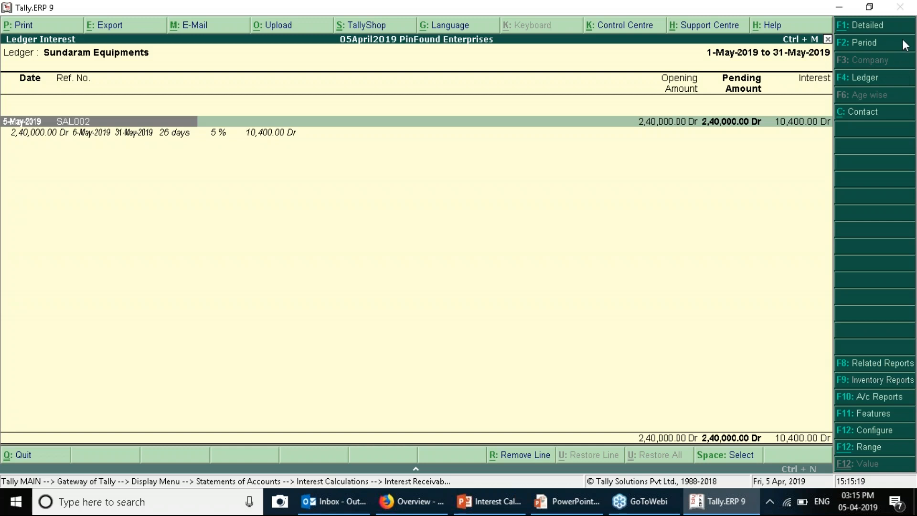
pyautogui.hotkey('alt', 'Tab')
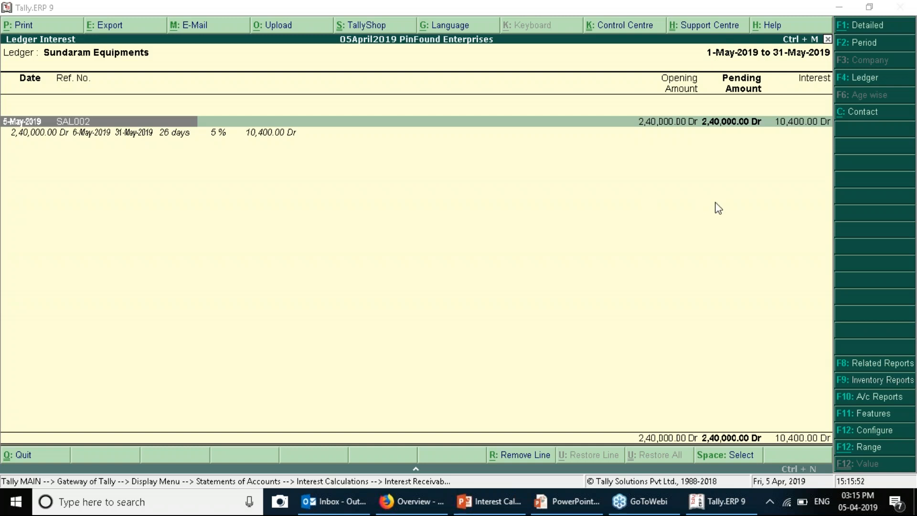
# Close Sundaram Equipments' Ledger Interest report showing 10,400.00 Dr interest for bill SAL002
pyautogui.click(573, 210)
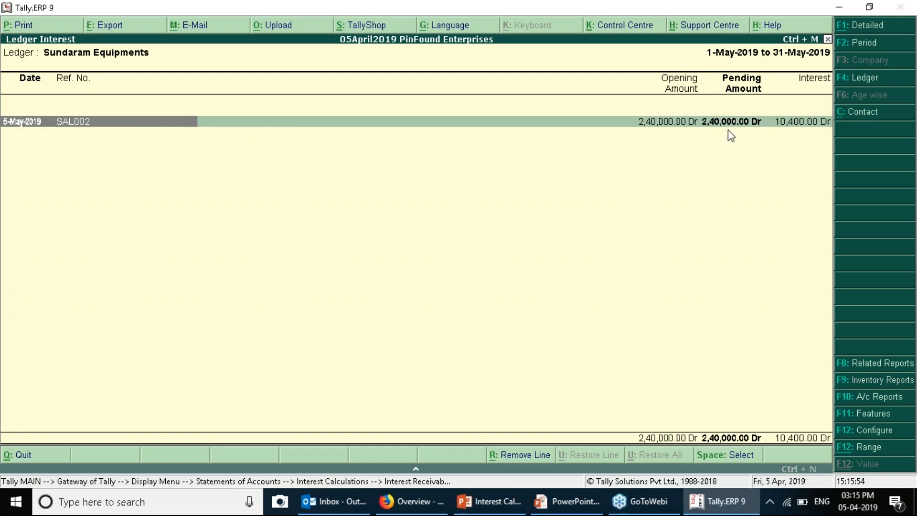
pyautogui.press('Escape')
pyautogui.press('Escape')
pyautogui.press('Escape')
pyautogui.press('Escape')
pyautogui.press('Escape')
pyautogui.press('Escape')
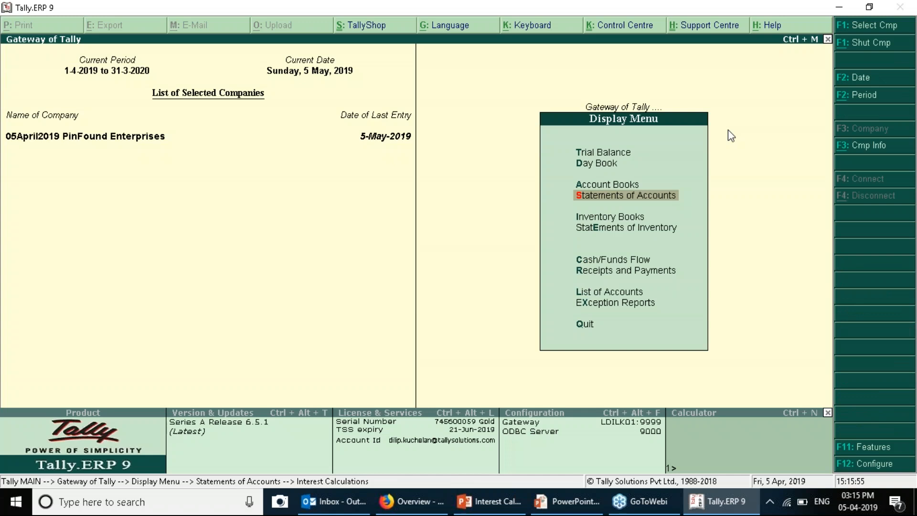
# Open a Debit Note of class Interest on Customers (SI) dated 31-5-2019
pyautogui.press('Down')
pyautogui.press('Down')
pyautogui.press('Down')
pyautogui.press('Up')
pyautogui.press('Return')
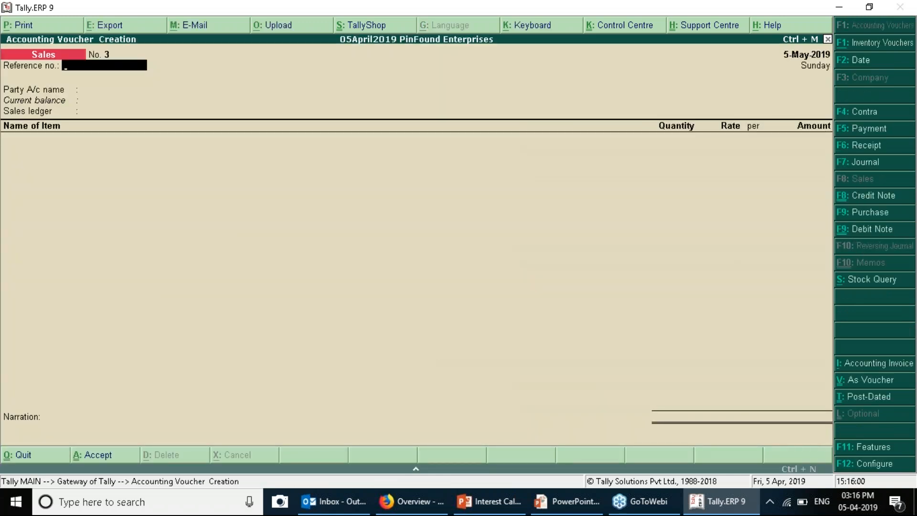
pyautogui.click(863, 230)
pyautogui.press('Down')
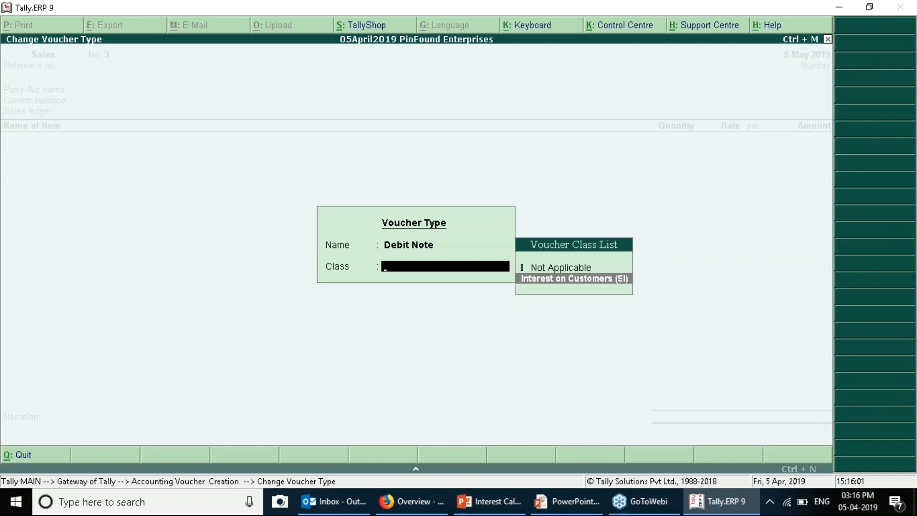
pyautogui.press('Return')
pyautogui.press('F2')
pyautogui.write('31-5')
pyautogui.press('Return')
pyautogui.press('Return')
pyautogui.press('Return')
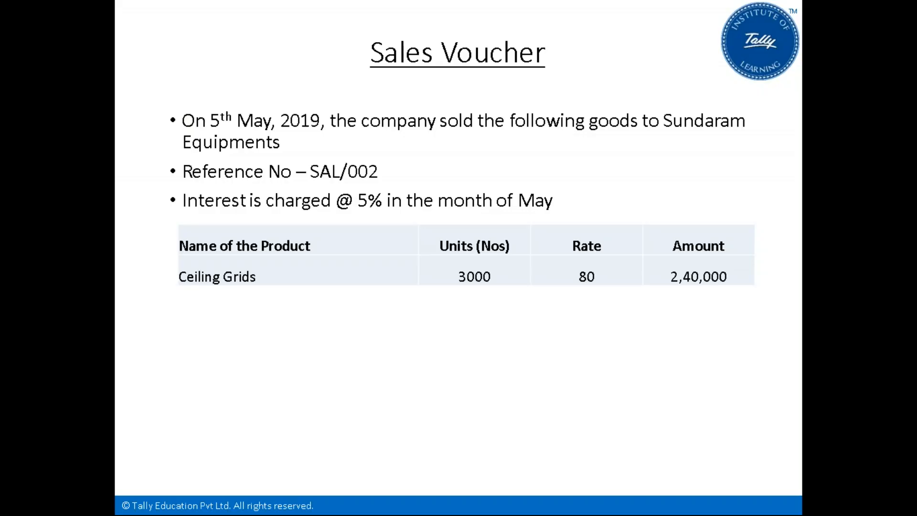
# View the Debit Note Voucher slide, then bring up Sundaram Equipments' interest bills in Tally
pyautogui.press('Right')
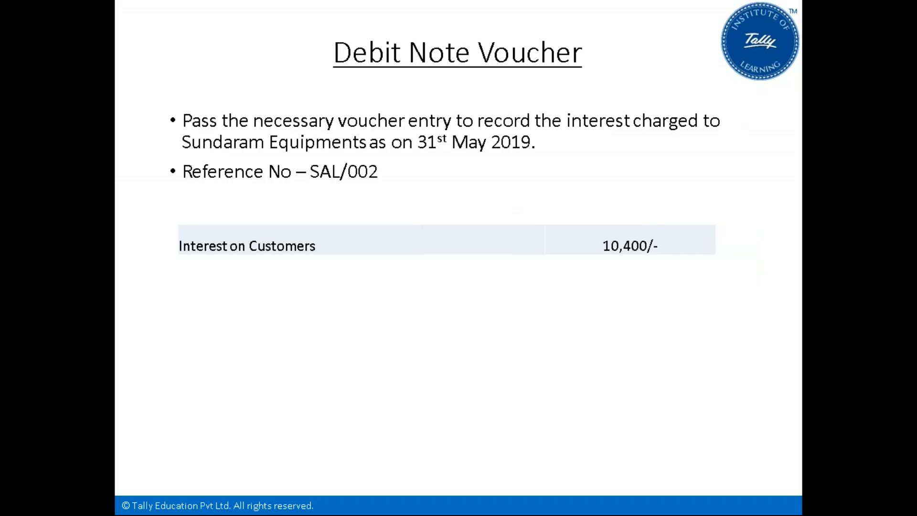
pyautogui.hotkey('alt', 'Tab')
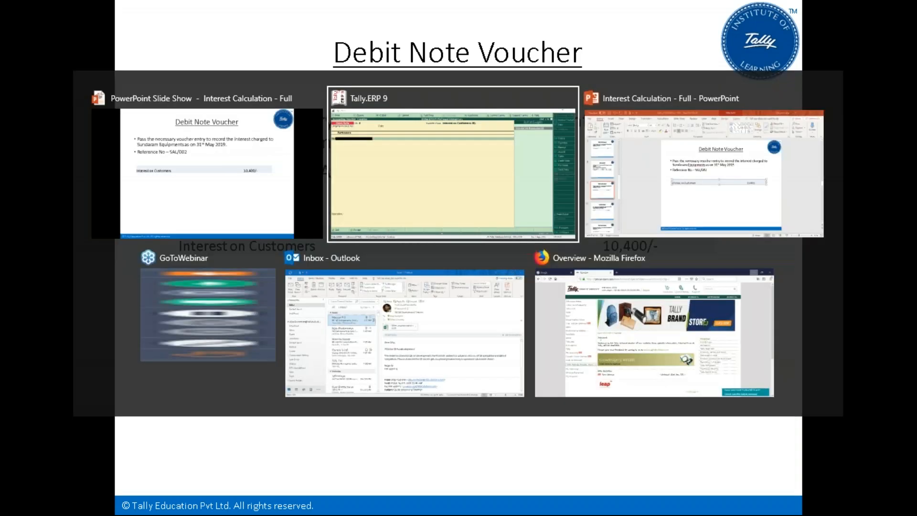
pyautogui.press('Return')
pyautogui.press('Return')
pyautogui.press('Return')
pyautogui.press('Return')
pyautogui.press('Return')
# Enter Sundaram Equipments' bill as new reference IC002
pyautogui.press('Return')
pyautogui.press('Return')
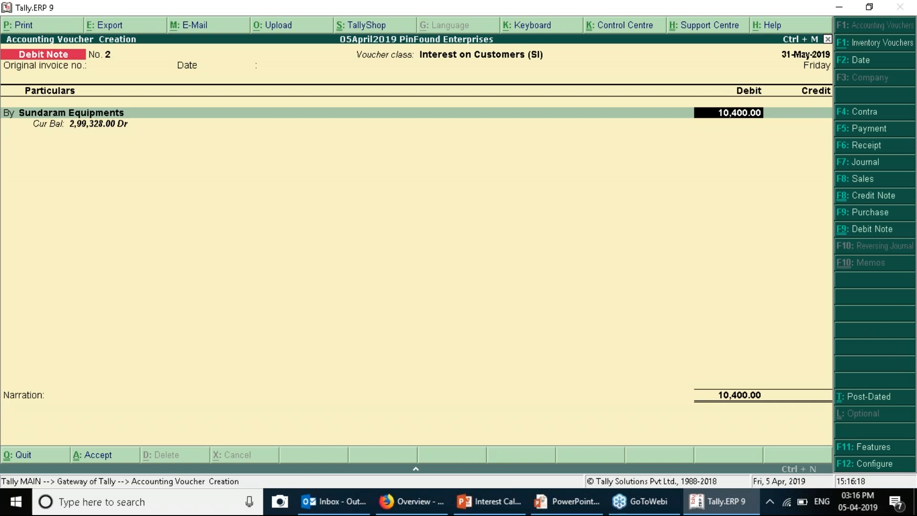
pyautogui.press('Return')
pyautogui.press('Return')
pyautogui.write('C')
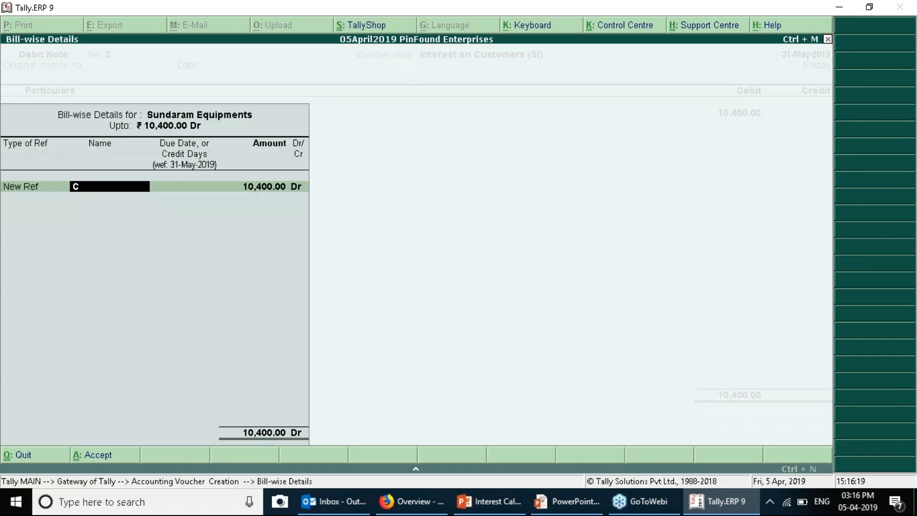
pyautogui.write('I0012')
pyautogui.press('Return')
pyautogui.press('Return')
pyautogui.press('Return')
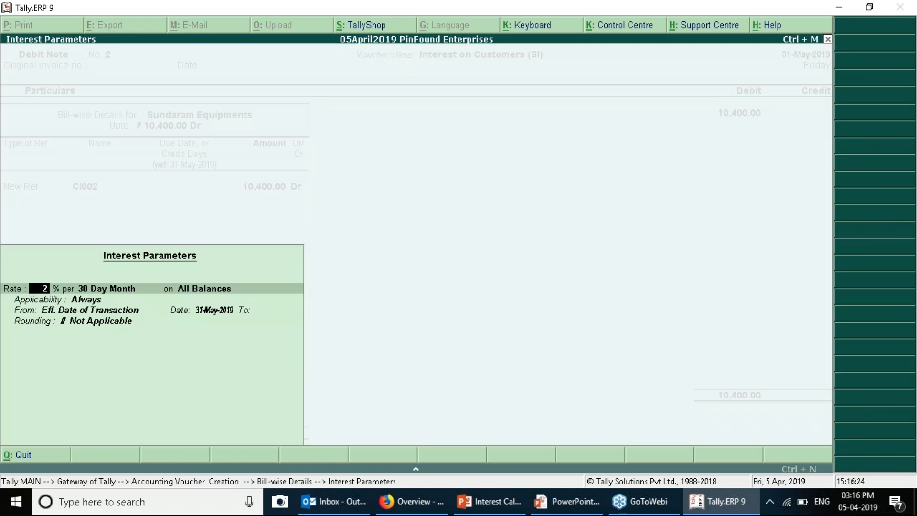
pyautogui.press('BackSpace')
pyautogui.press('BackSpace')
pyautogui.press('BackSpace')
pyautogui.press('BackSpace')
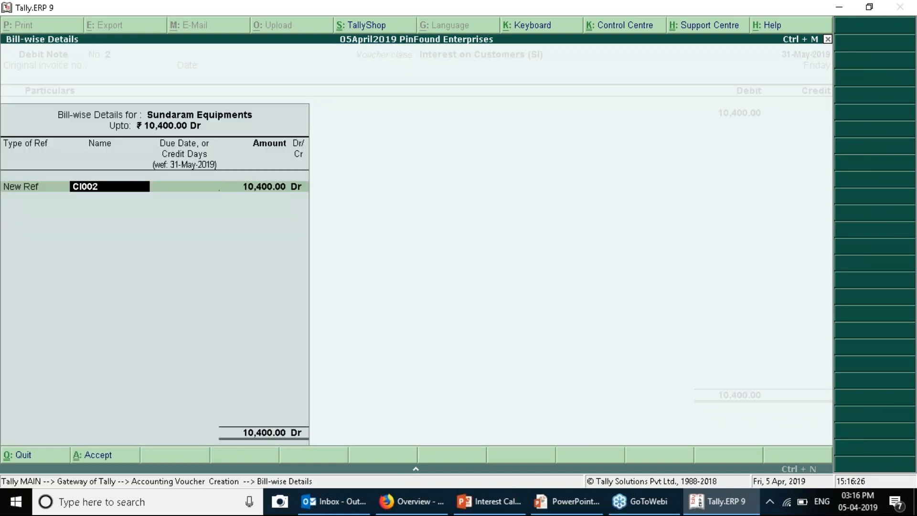
pyautogui.write('IC002')
pyautogui.press('Return')
pyautogui.press('Return')
pyautogui.press('Return')
# Set IC002 interest at 5% per 30-Day Month from transaction date, crediting Interest on Customers
pyautogui.press('Return')
pyautogui.press('Return')
pyautogui.press('Return')
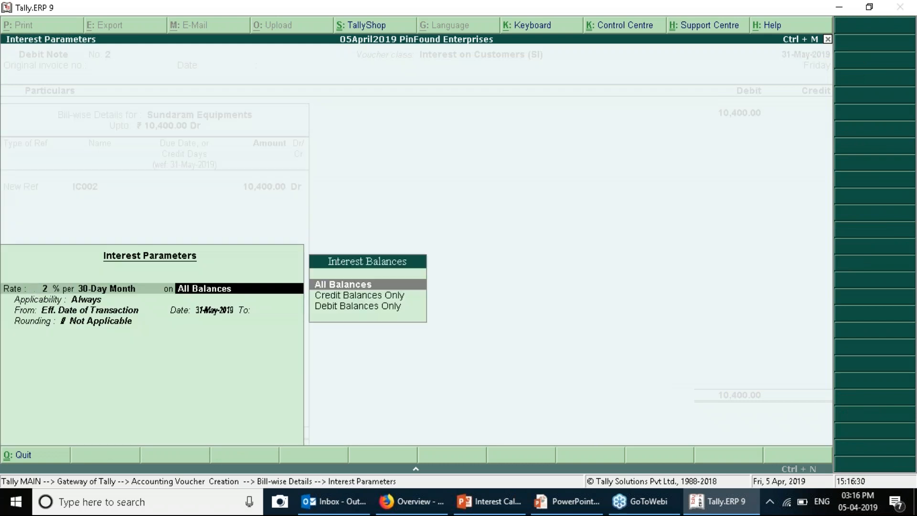
pyautogui.press('BackSpace')
pyautogui.press('BackSpace')
pyautogui.write('5')
pyautogui.press('Return')
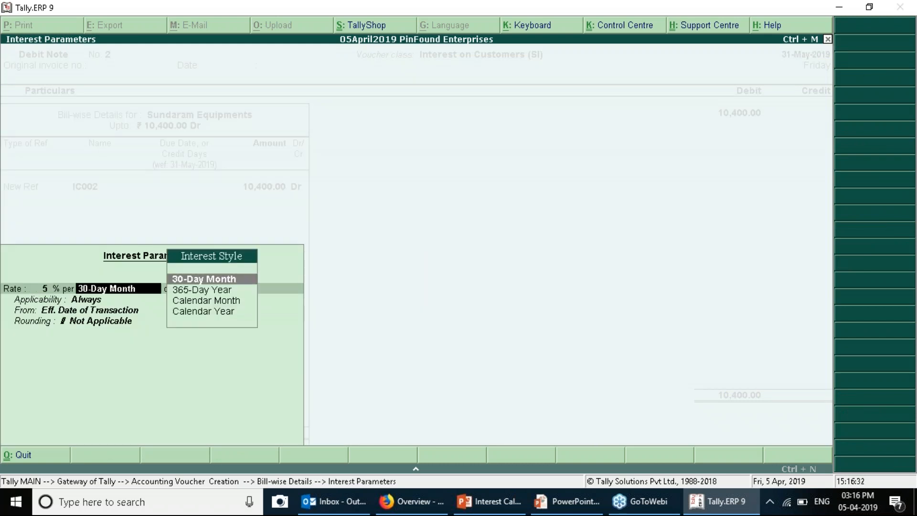
pyautogui.press('Return')
pyautogui.press('Return')
pyautogui.press('Return')
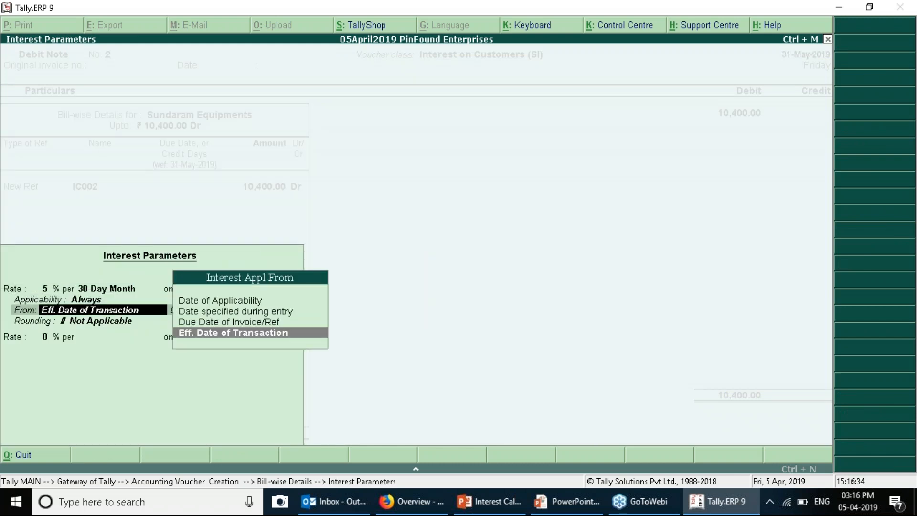
pyautogui.press('Return')
pyautogui.press('Return')
pyautogui.press('BackSpace')
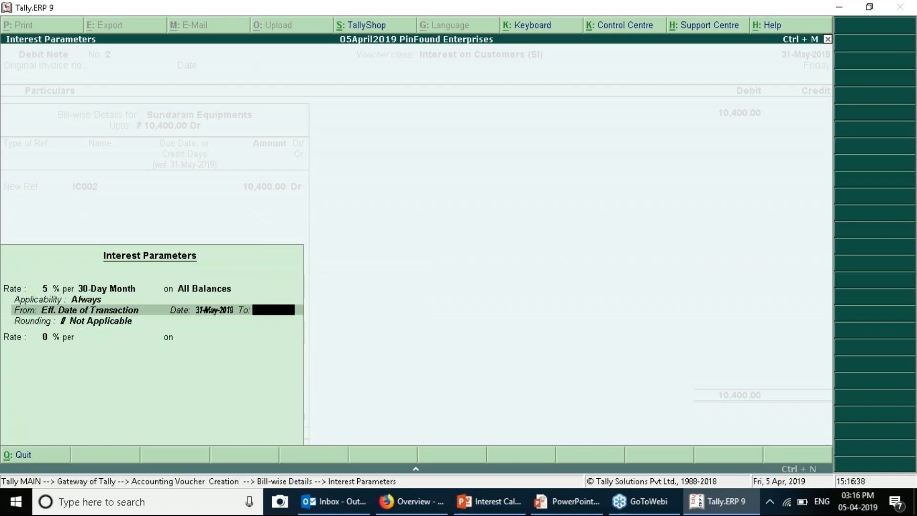
pyautogui.press('BackSpace')
pyautogui.press('Return')
pyautogui.press('BackSpace')
pyautogui.press('Return')
pyautogui.press('Return')
pyautogui.press('Return')
pyautogui.press('Return')
pyautogui.press('Return')
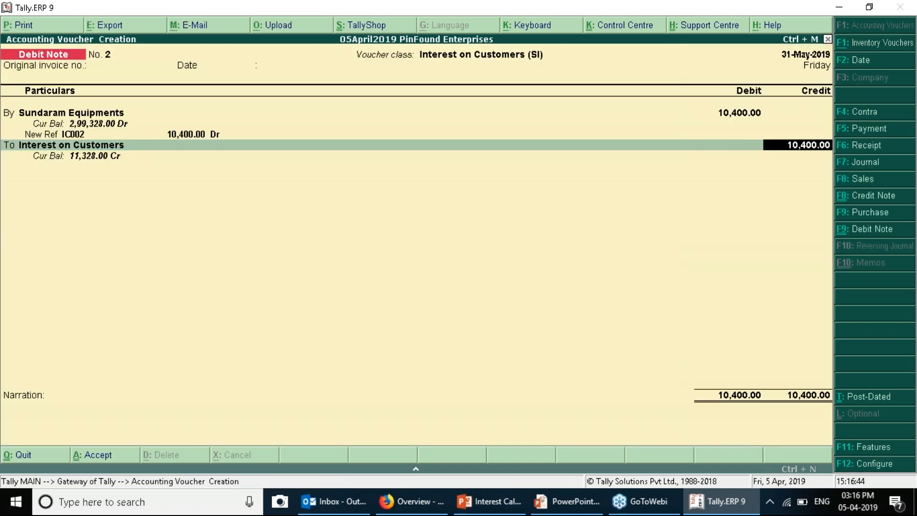
pyautogui.press('Return')
pyautogui.press('Return')
pyautogui.press('Return')
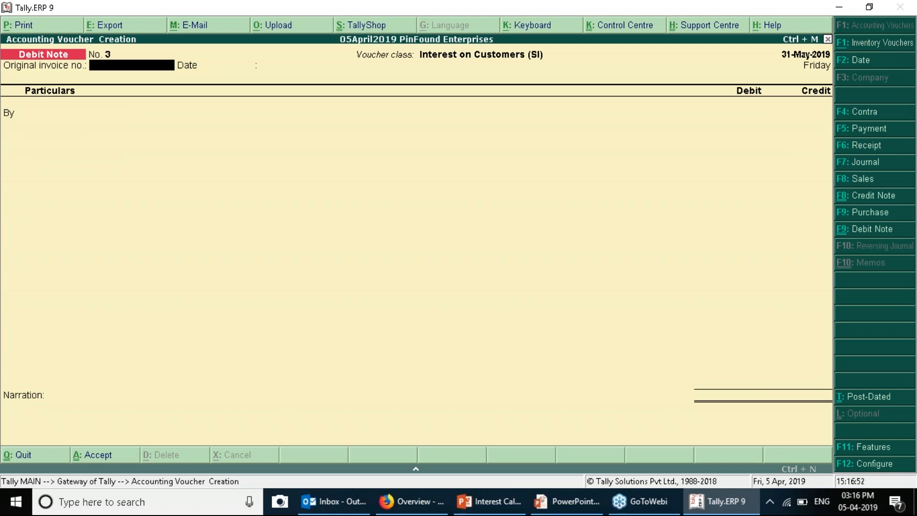
# Bring the Tally window with the empty Debit Note No. 3 to the front
pyautogui.click(904, 44)
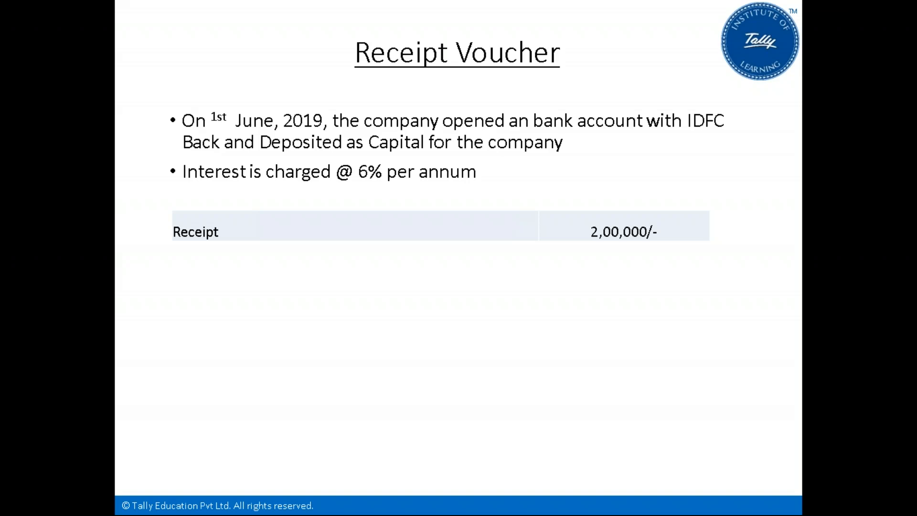
# Force-close the unresponsive Tally.ERP 9 and relaunch it from its desktop icon
pyautogui.hotkey('alt', 'Tab')
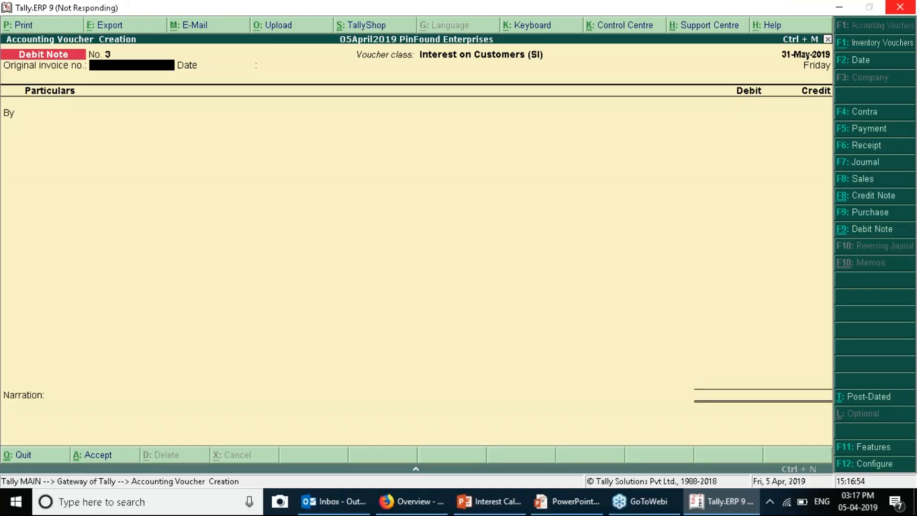
pyautogui.hotkey('alt', 'Tab')
pyautogui.click(716, 511)
pyautogui.rightClick(716, 511)
pyautogui.click(859, 147)
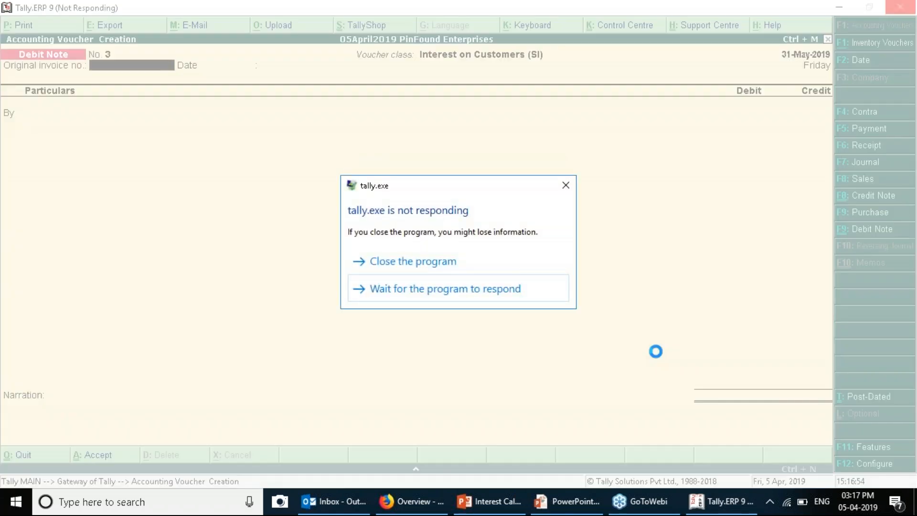
pyautogui.click(413, 263)
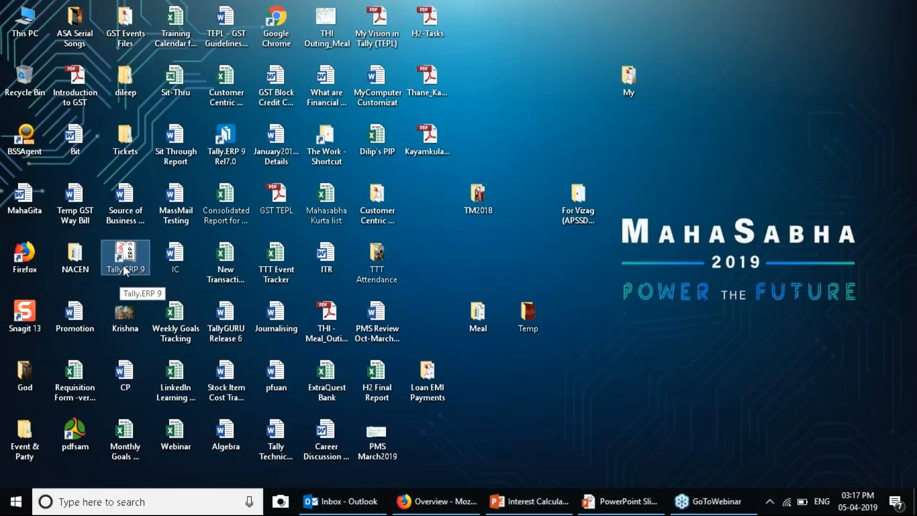
pyautogui.doubleClick(123, 264)
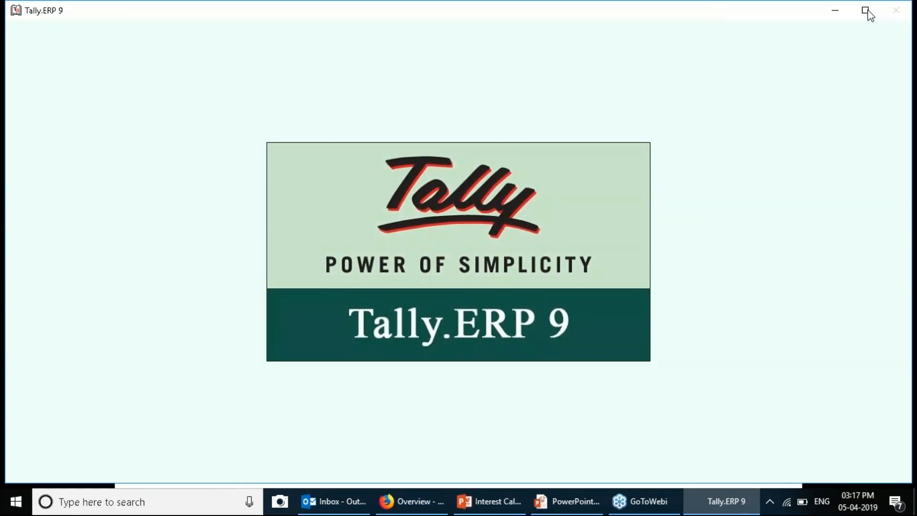
# Load the company 05April2019 PinFound Enterprises in the maximized Tally window
pyautogui.click(866, 11)
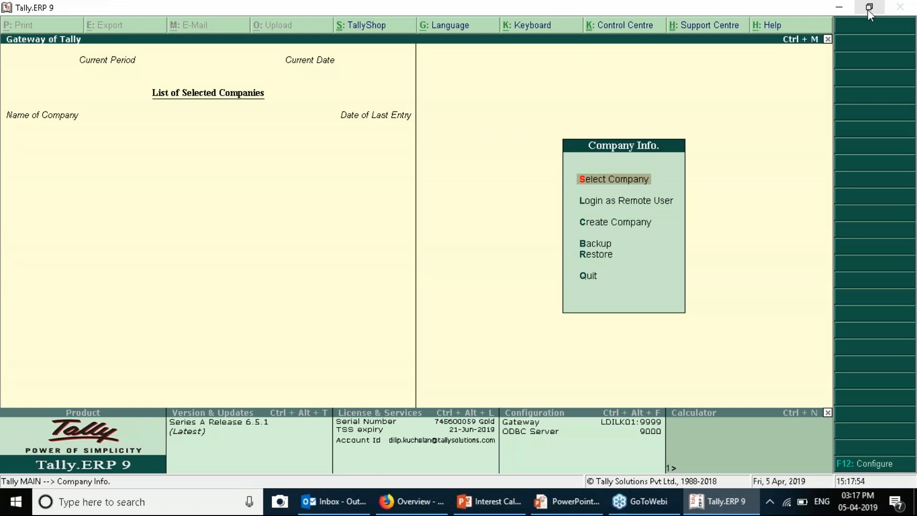
pyautogui.press('Return')
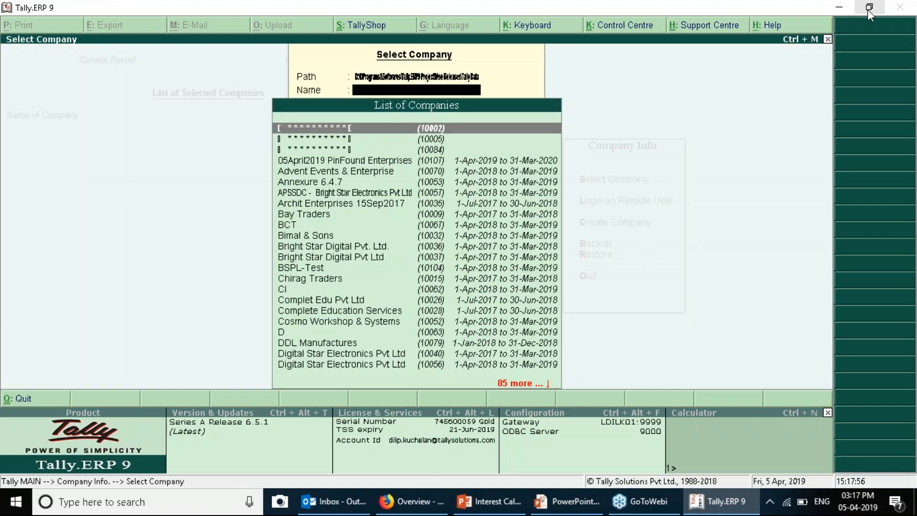
pyautogui.write('05')
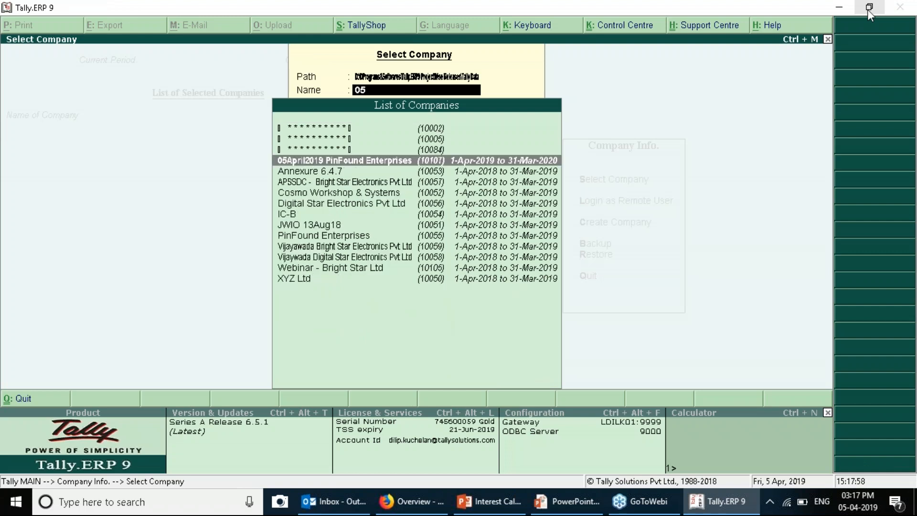
pyautogui.press('Return')
# Start a Receipt voucher dated 1-6-2019 and begin a new ledger named IDFC Bank
pyautogui.press('v')
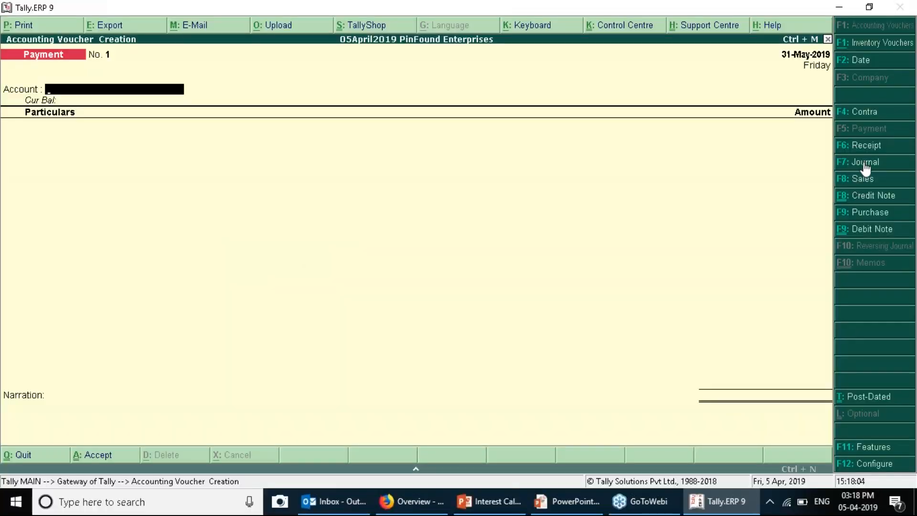
pyautogui.press('F2')
pyautogui.write('1-6')
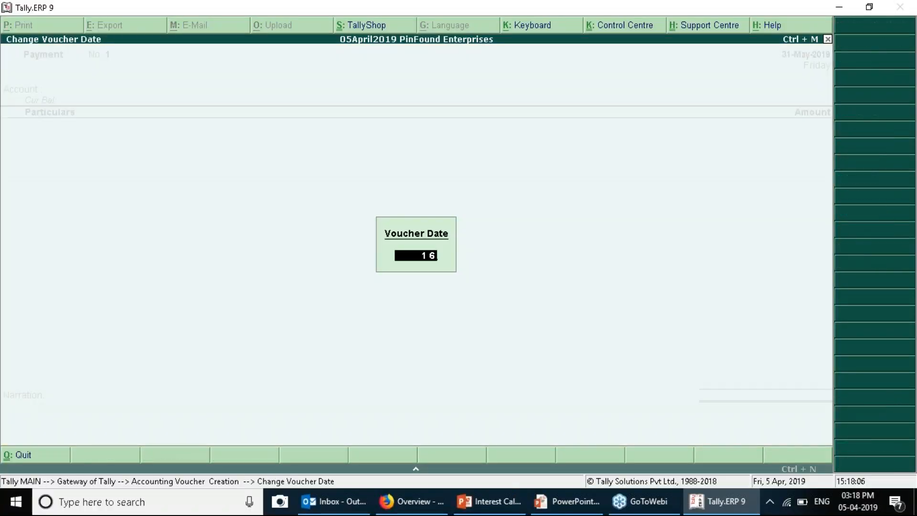
pyautogui.press('Return')
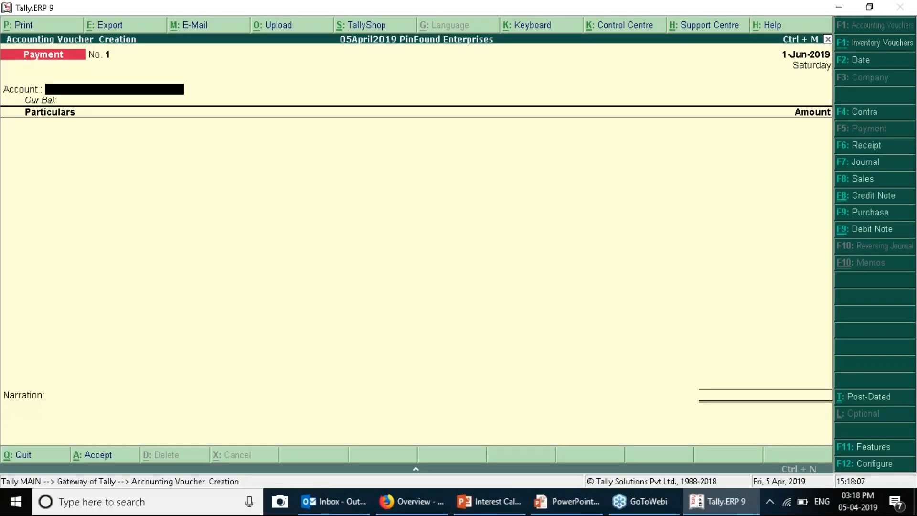
pyautogui.click(864, 145)
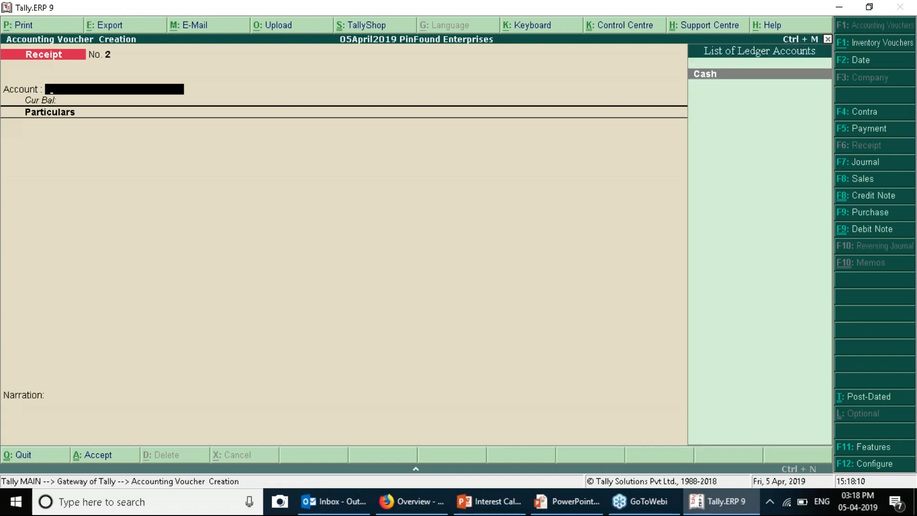
pyautogui.hotkey('alt', 'c')
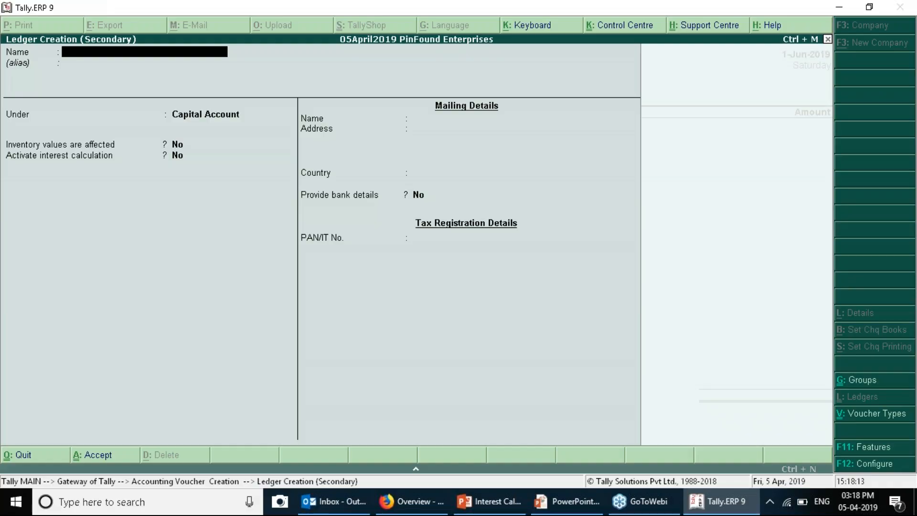
pyautogui.write('ID')
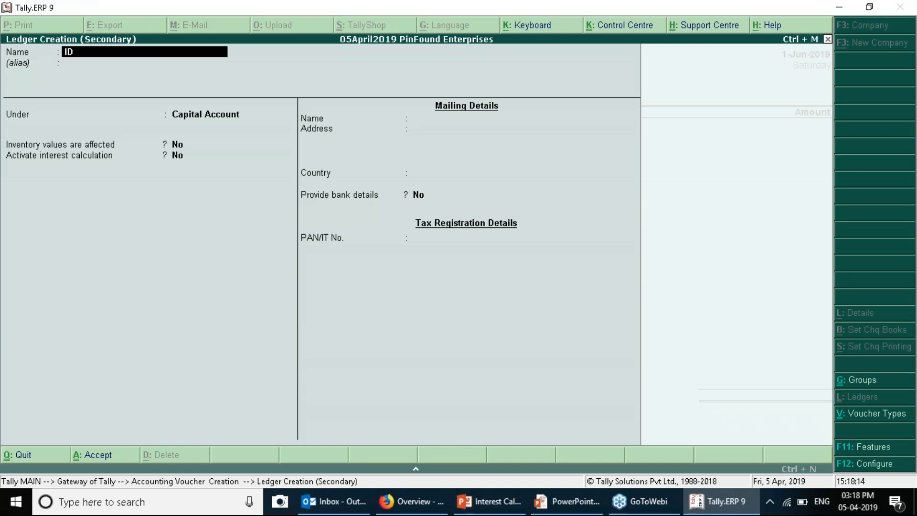
pyautogui.write('FC Bank')
# Group IDFC Bank under Bank Accounts and set Activate interest calculation to Yes
pyautogui.press('Return')
pyautogui.write('Ba')
pyautogui.press('Return')
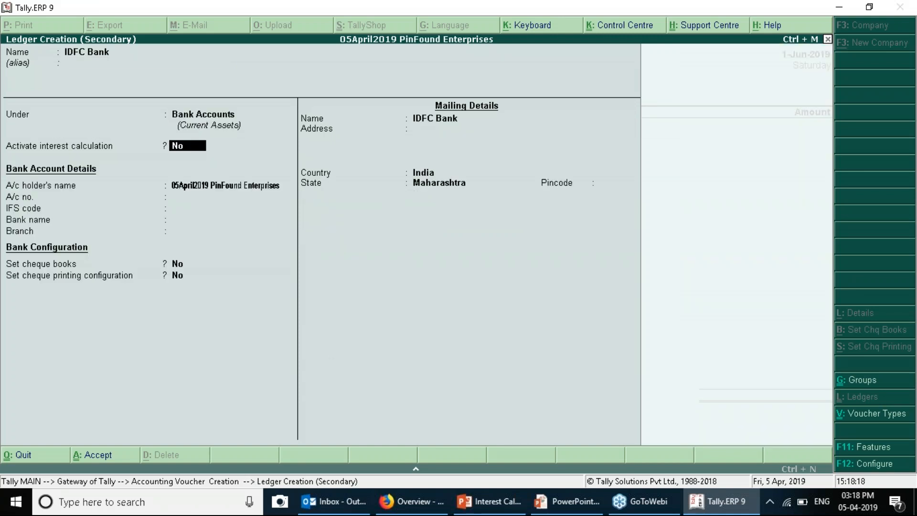
pyautogui.press('t')
pyautogui.press('BackSpace')
pyautogui.write('y')
pyautogui.press('Return')
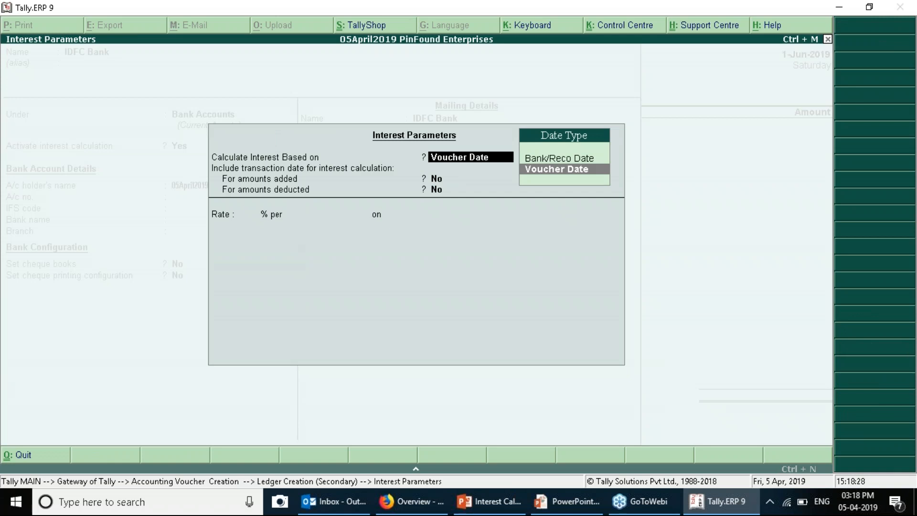
# Base IDFC Bank's interest on Voucher Date, leaving amounts added and deducted at No
pyautogui.press('Up')
pyautogui.press('Down')
pyautogui.press('Up')
pyautogui.press('Down')
pyautogui.press('Up')
pyautogui.press('Down')
pyautogui.press('Return')
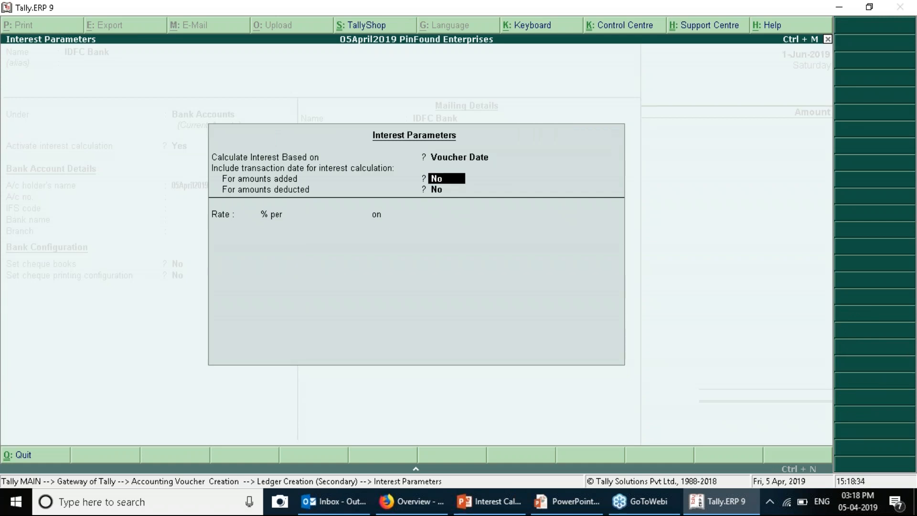
pyautogui.press('Down')
pyautogui.press('Up')
pyautogui.press('Down')
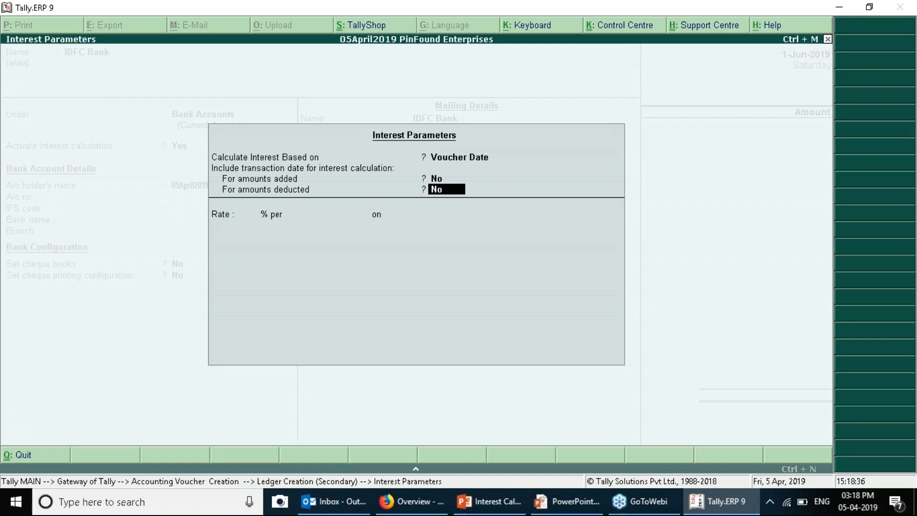
pyautogui.press('Up')
pyautogui.press('Down')
pyautogui.press('Up')
pyautogui.press('Down')
pyautogui.press('Return')
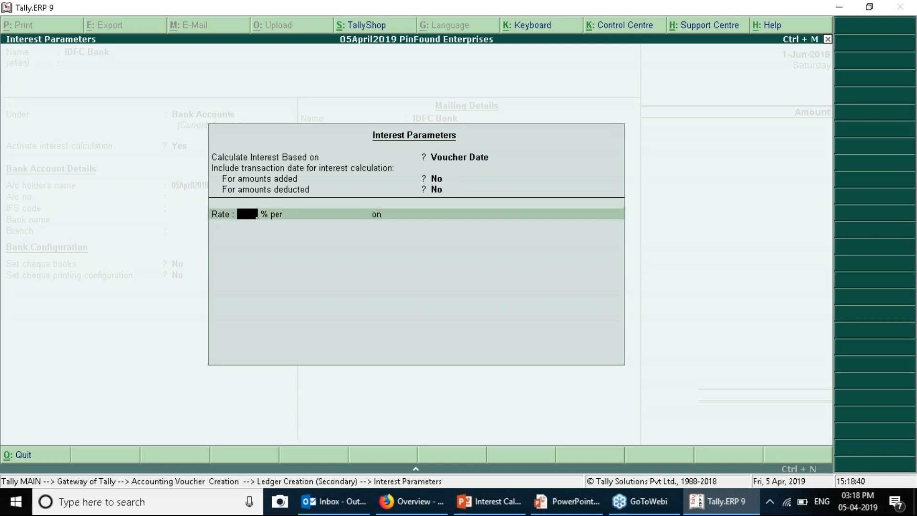
# Set 6% per Calendar Year on All Balances from 1-Apr-2019, save, and use IDFC Bank as account
pyautogui.hotkey('alt', 'Tab')
pyautogui.hotkey('alt', 'Tab')
pyautogui.write('5')
pyautogui.press('Return')
pyautogui.press('Escape')
pyautogui.press('Return')
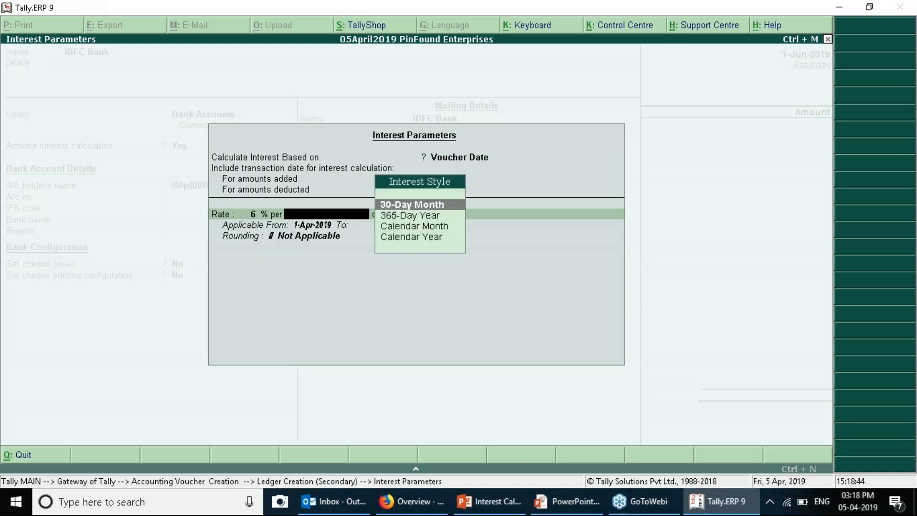
pyautogui.hotkey('alt', 'Tab')
pyautogui.hotkey('alt', 'Tab')
pyautogui.press('Down')
pyautogui.press('Down')
pyautogui.press('Down')
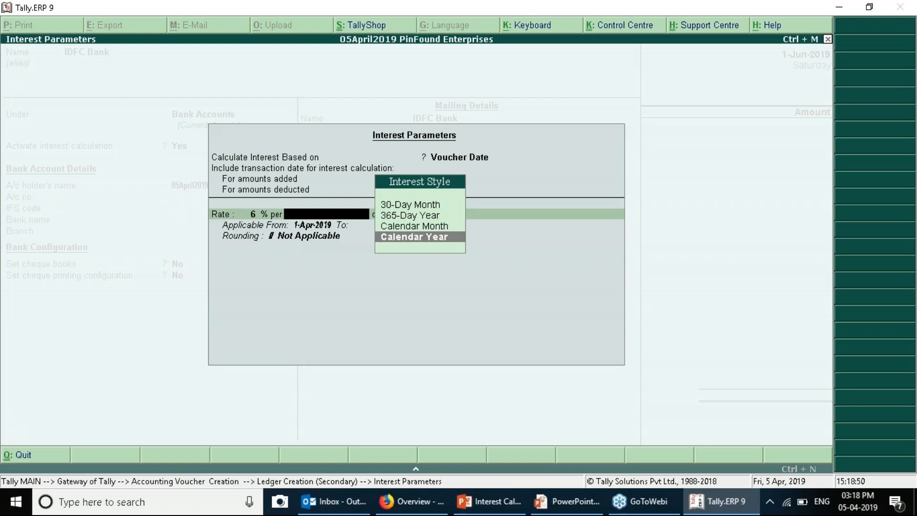
pyautogui.press('Return')
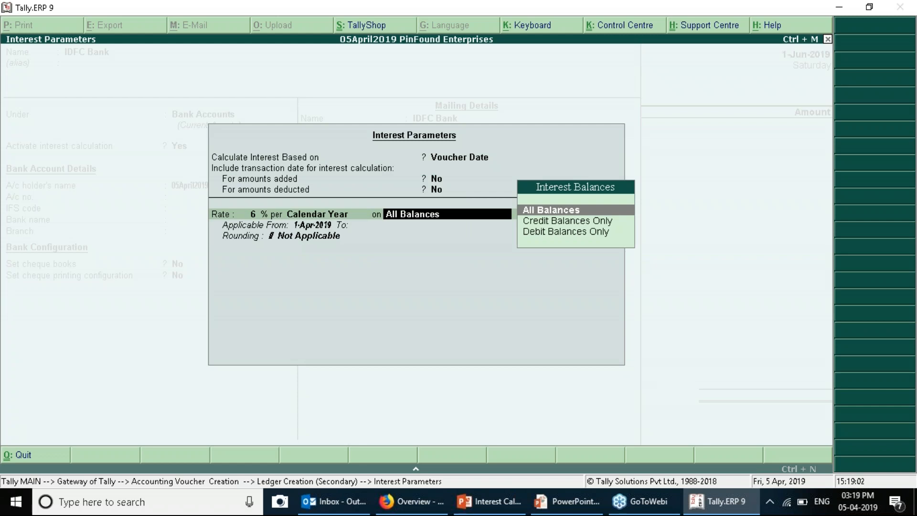
pyautogui.press('Return')
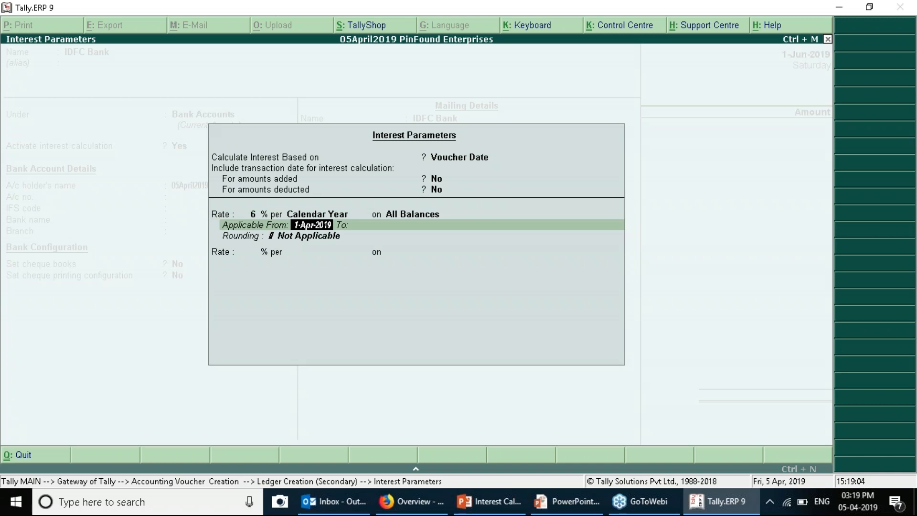
pyautogui.press('Return')
pyautogui.press('Return')
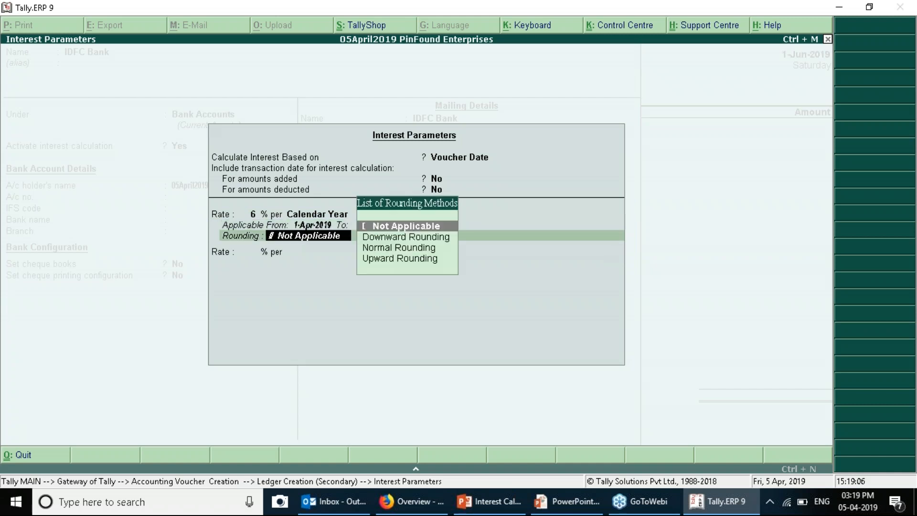
pyautogui.press('Return')
pyautogui.press('Return')
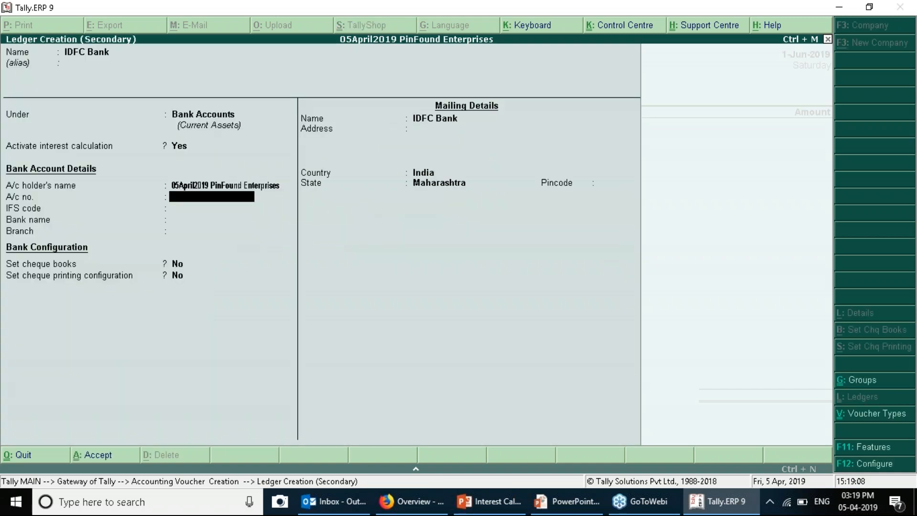
pyautogui.hotkey('ctrl', 'a')
pyautogui.press('Return')
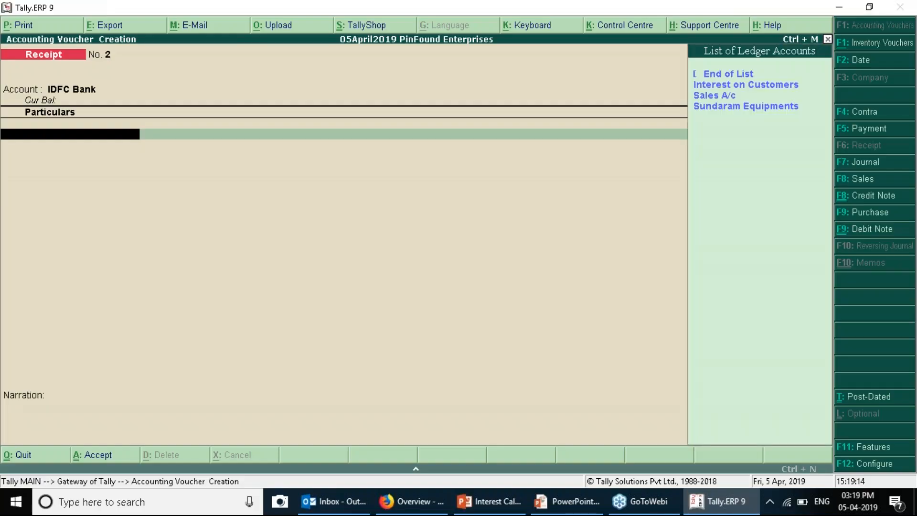
# Create ledger Capital A/c under Capital Account and credit it 2,00,000.00 in the receipt
pyautogui.hotkey('alt', 'c')
pyautogui.write('Cap')
pyautogui.press('BackSpace')
pyautogui.press('BackSpace')
pyautogui.write('ap')
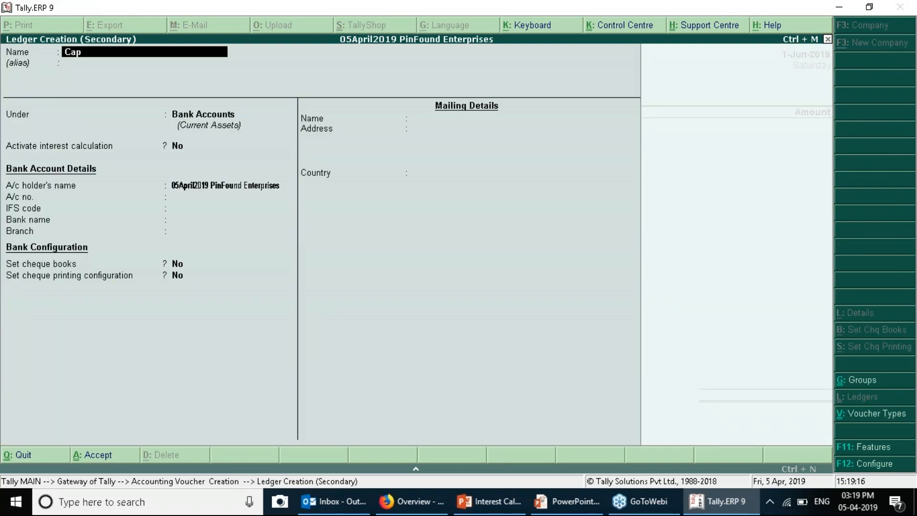
pyautogui.write('ital A/c')
pyautogui.press('Return')
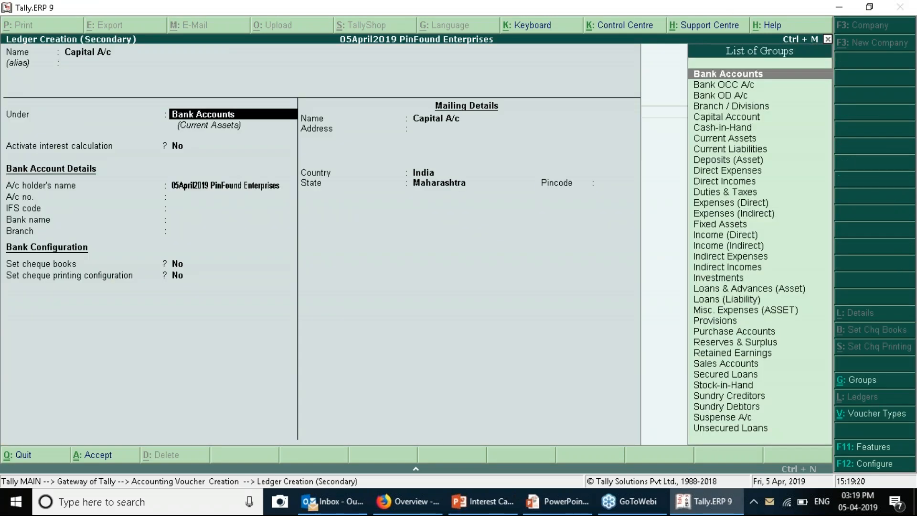
pyautogui.write('Capital')
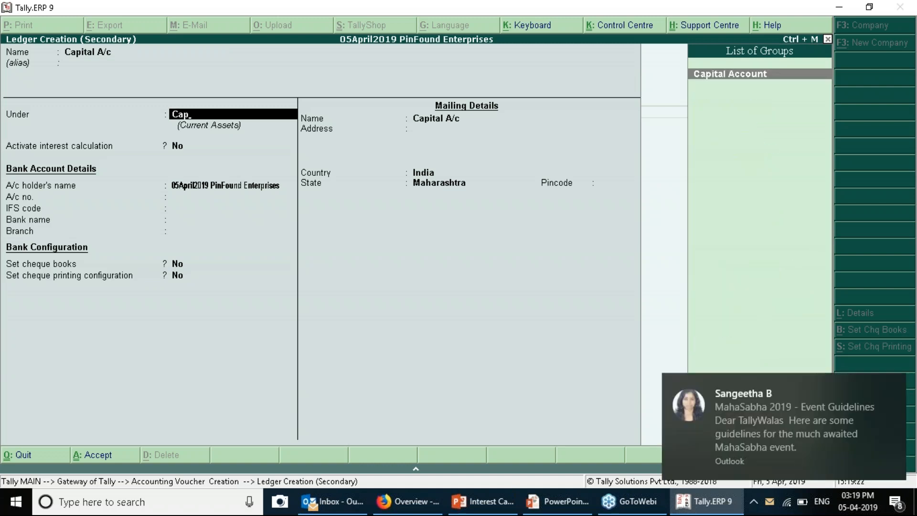
pyautogui.press('Return')
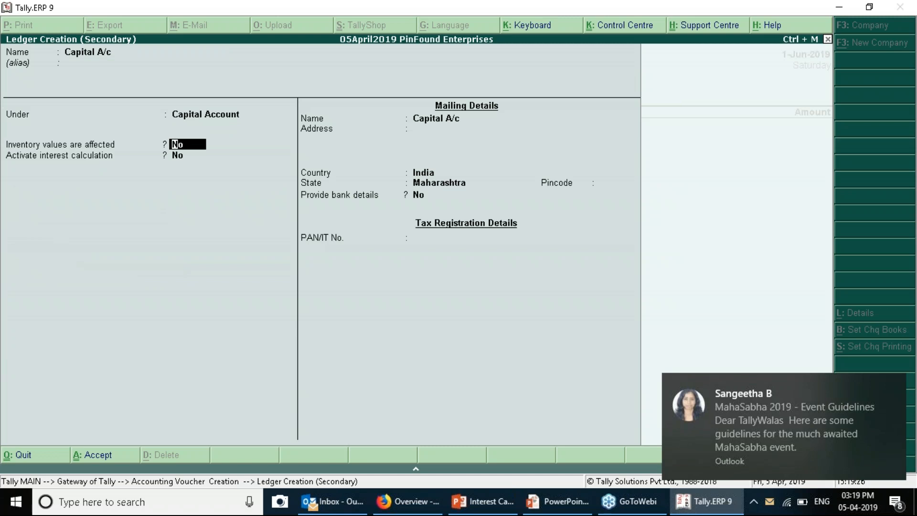
pyautogui.hotkey('ctrl', 'a')
pyautogui.write('200000')
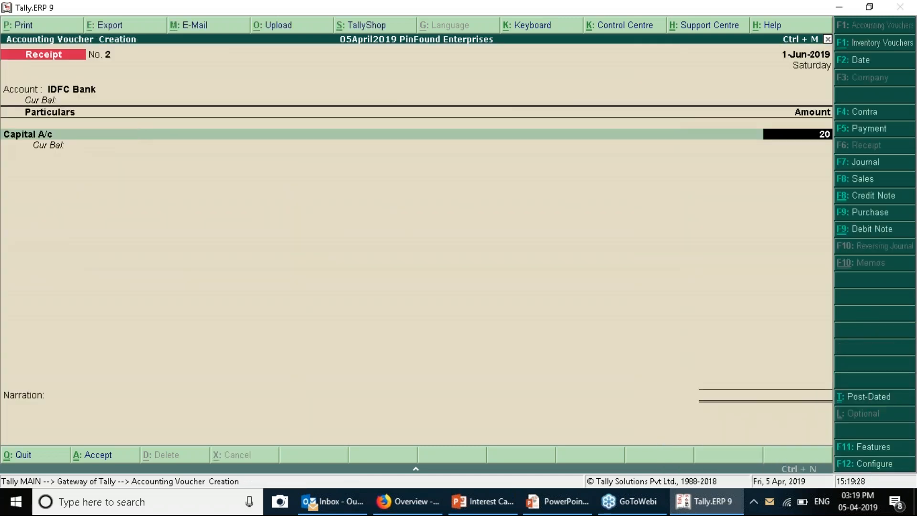
pyautogui.press('Return')
pyautogui.press('Return')
pyautogui.press('Return')
pyautogui.press('Return')
pyautogui.press('Return')
pyautogui.press('Return')
pyautogui.press('Return')
pyautogui.press('Return')
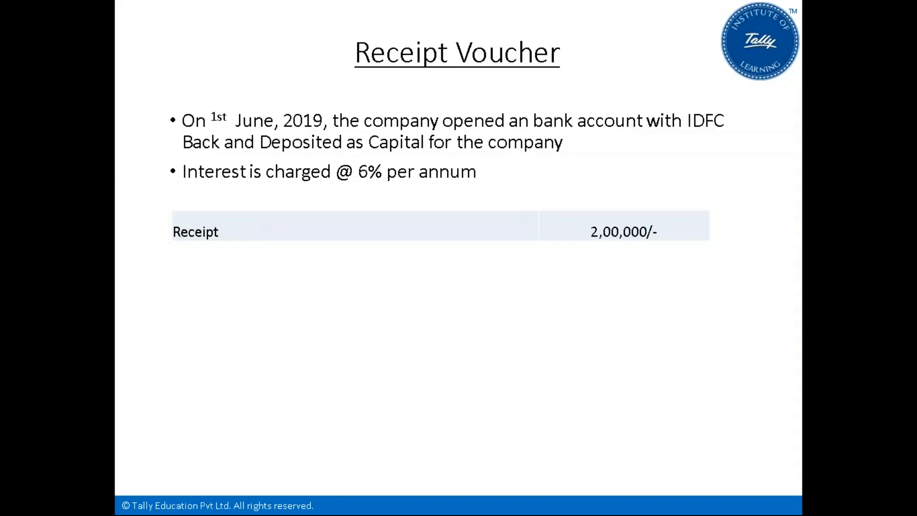
# Show the Debit Note Voucher slide for the 6,983.61 IDFC Bank interest, then return to Tally
pyautogui.press('Right')
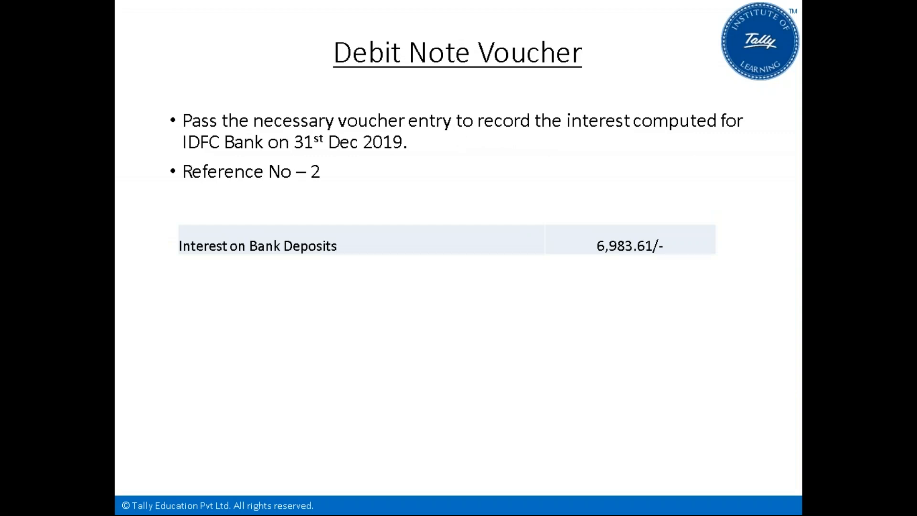
pyautogui.hotkey('alt', 'Tab')
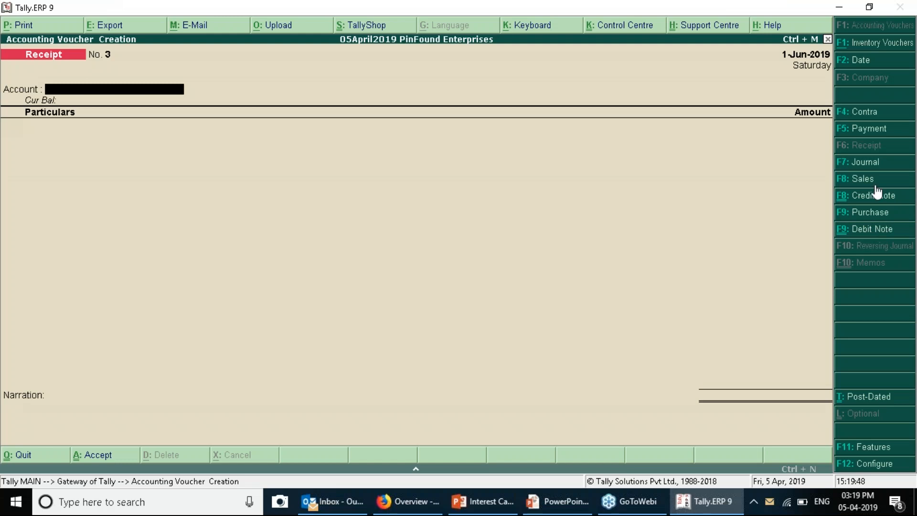
# Leave the blank voucher and open the Debit Note voucher type for alteration
pyautogui.click(859, 239)
pyautogui.press('Down')
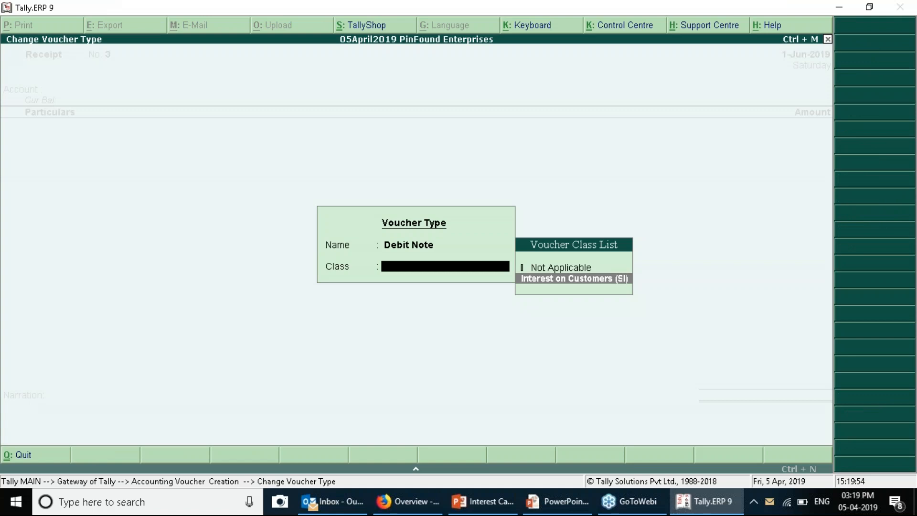
pyautogui.press('Escape')
pyautogui.press('Escape')
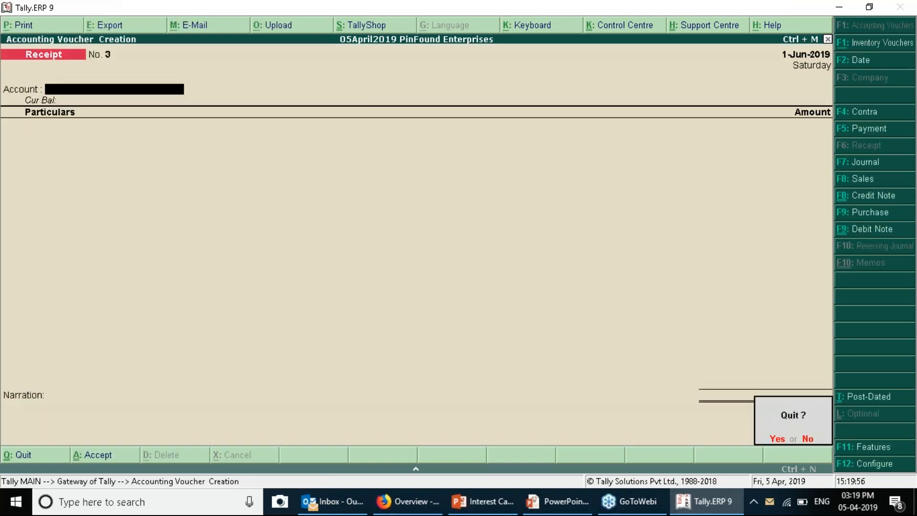
pyautogui.press('Return')
pyautogui.press('a')
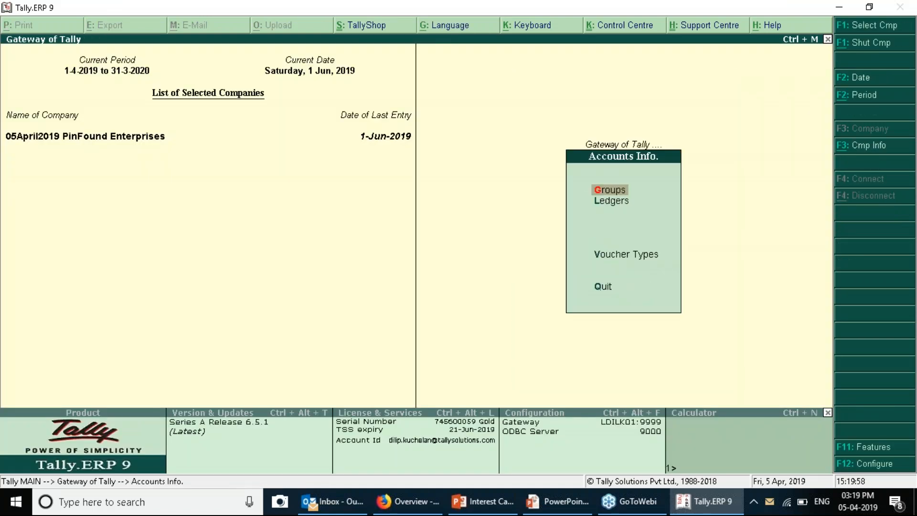
pyautogui.write('vaDe')
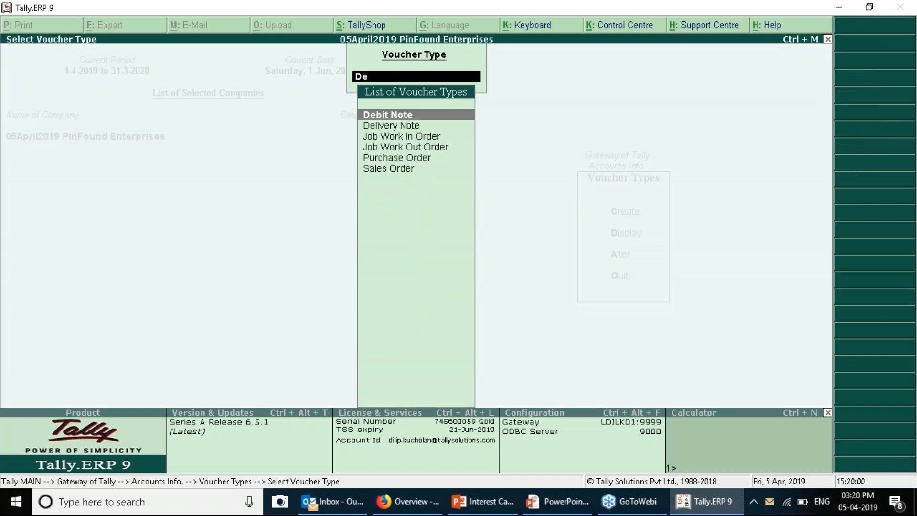
pyautogui.press('Return')
# Add class 'Interest on Bank Deposits (SI)' with Use Class for Interest Accounting set to Yes, and save
pyautogui.click(654, 136)
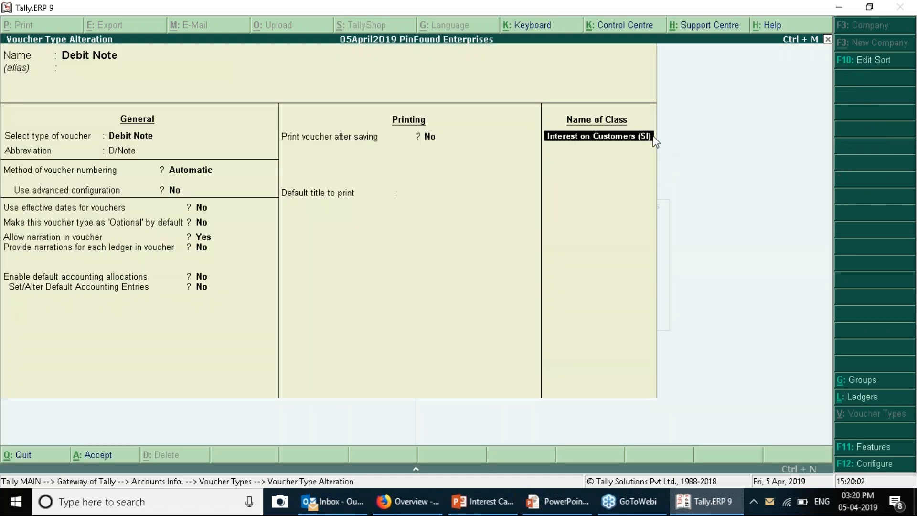
pyautogui.press('Return')
pyautogui.write('Int')
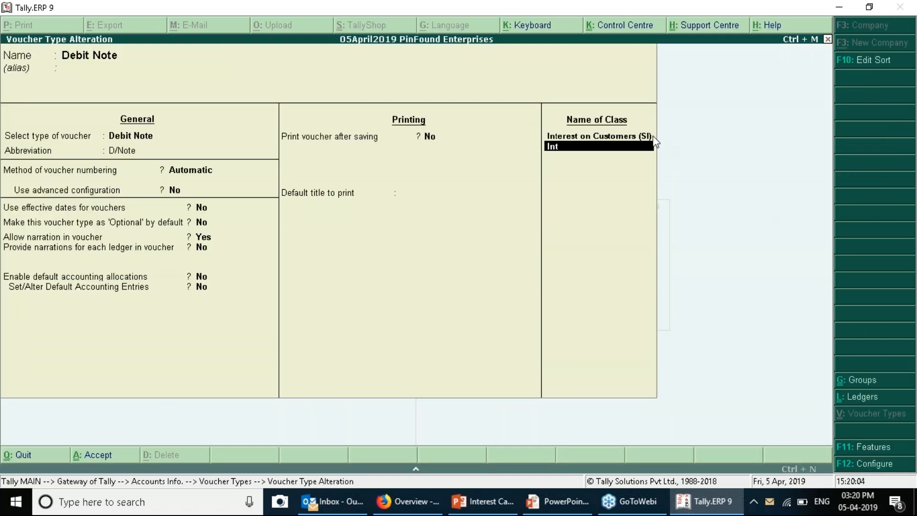
pyautogui.write('erest on Bank Deposigt')
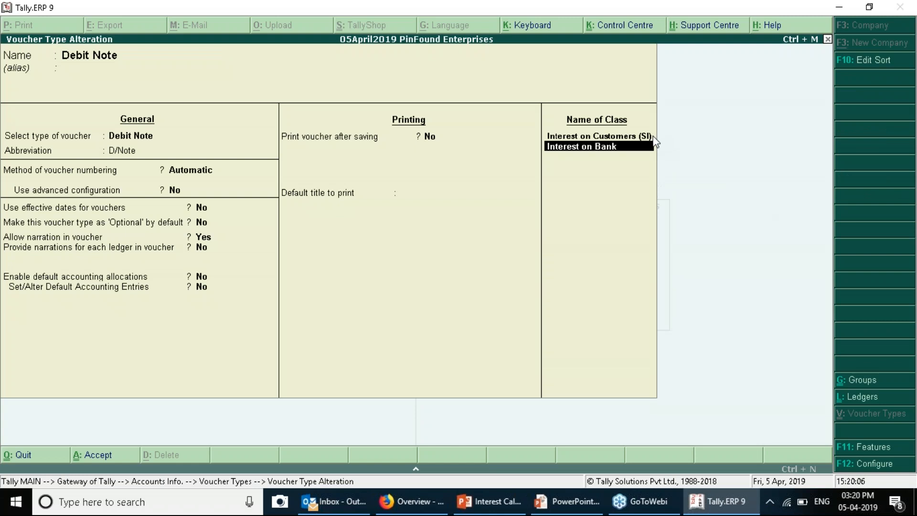
pyautogui.press('BackSpace')
pyautogui.press('BackSpace')
pyautogui.write('ts')
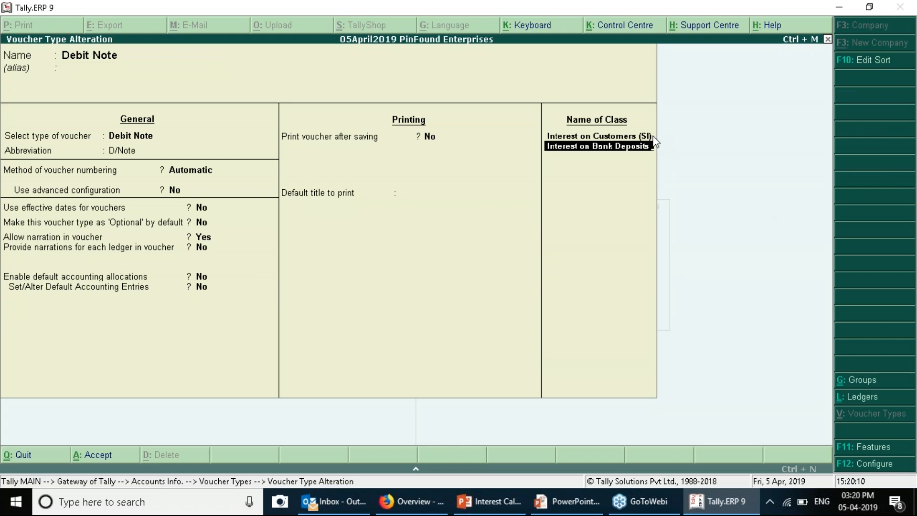
pyautogui.write(' (SI')
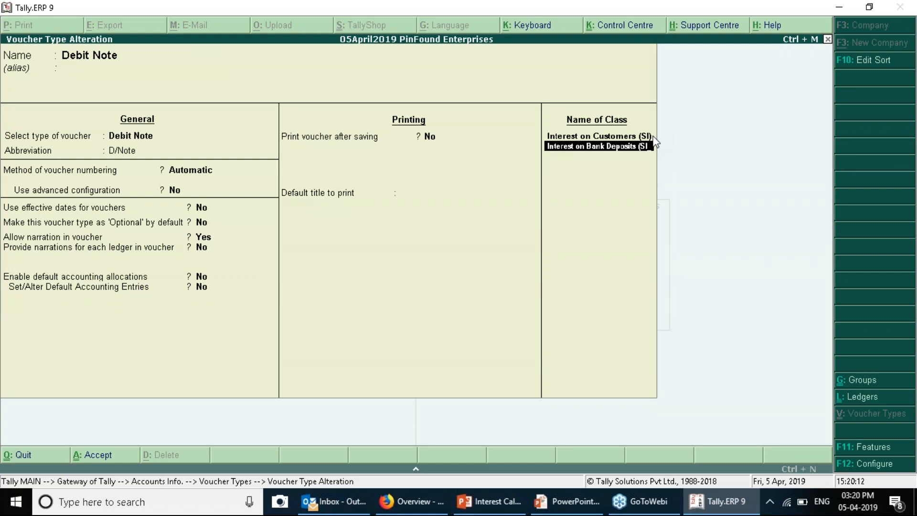
pyautogui.write(')')
pyautogui.press('Return')
pyautogui.write('y')
pyautogui.press('Return')
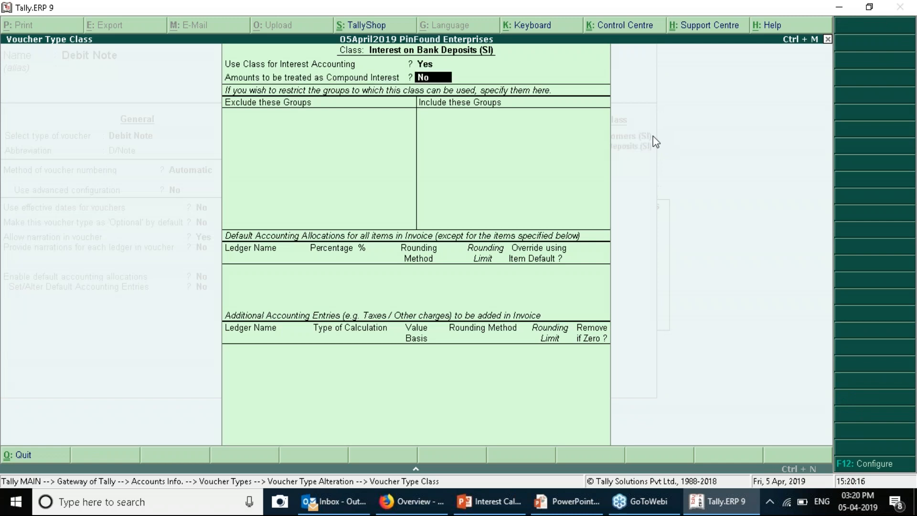
pyautogui.press('Return')
pyautogui.hotkey('ctrl', 'a')
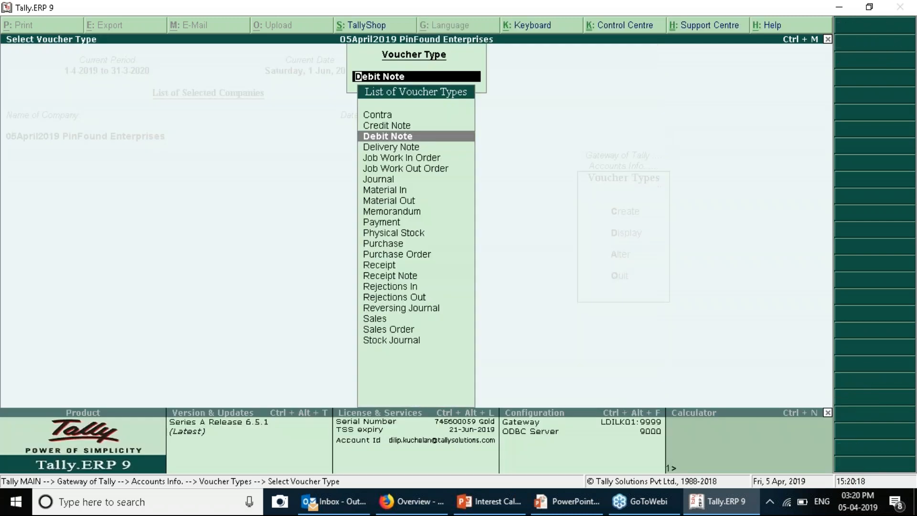
# Return to the Gateway and open Accounting Vouchers entry
pyautogui.press('Escape')
pyautogui.press('Escape')
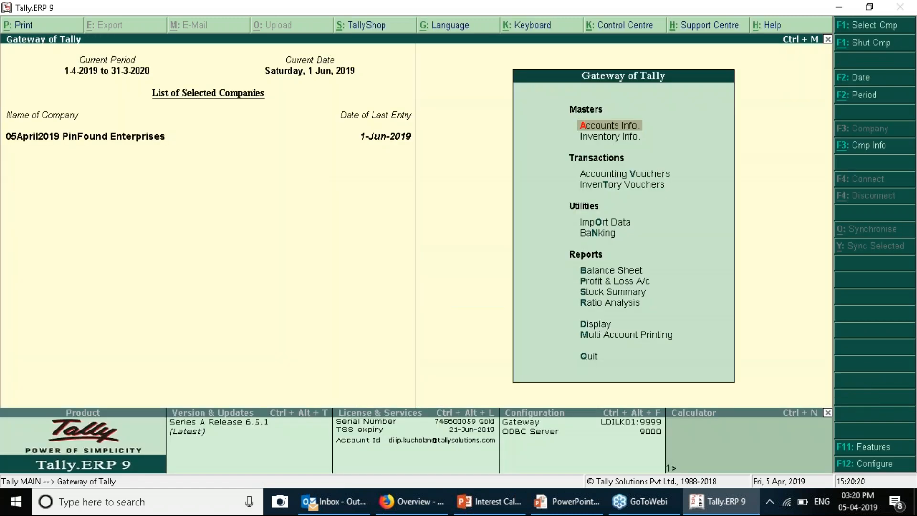
pyautogui.press('Down')
pyautogui.press('Down')
pyautogui.press('Down')
pyautogui.press('Up')
pyautogui.press('Return')
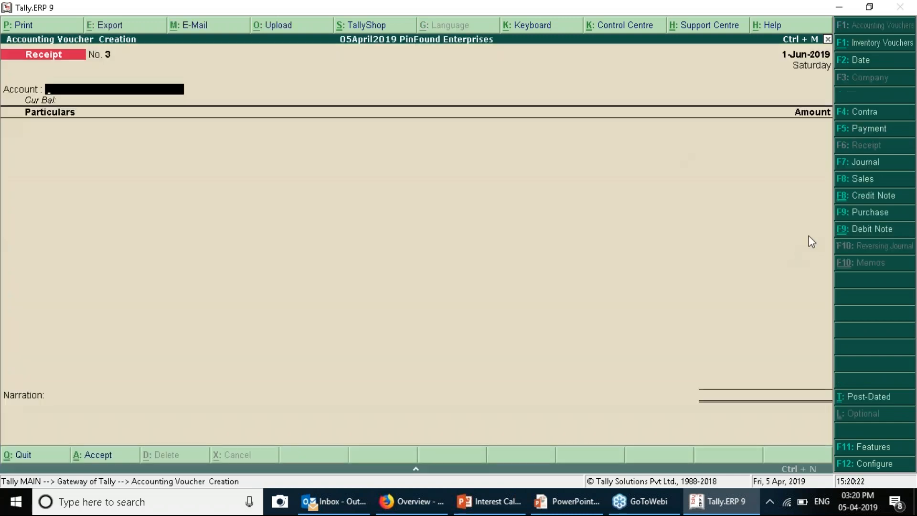
# Switch to a Debit Note under the Interest on Bank Deposits (SI) class
pyautogui.press('Down')
pyautogui.press('Down')
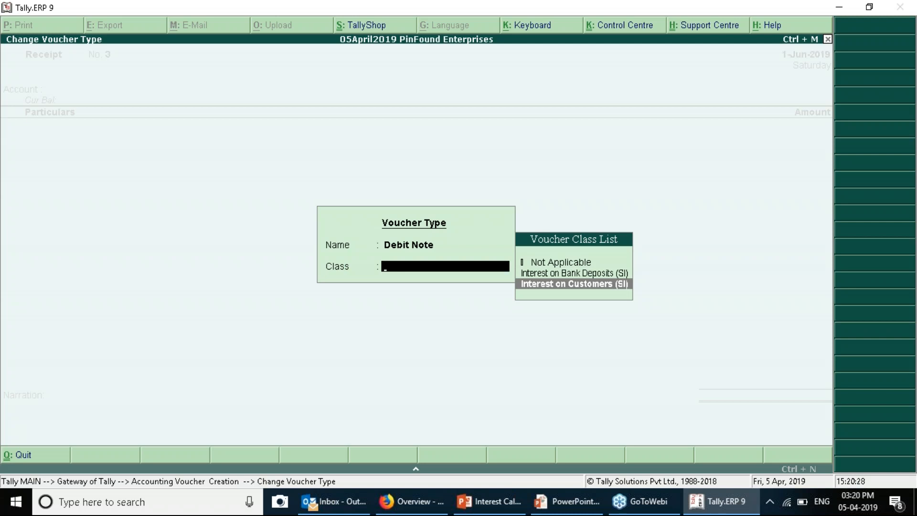
pyautogui.press('Up')
pyautogui.press('Down')
pyautogui.press('Up')
pyautogui.press('Down')
pyautogui.press('Up')
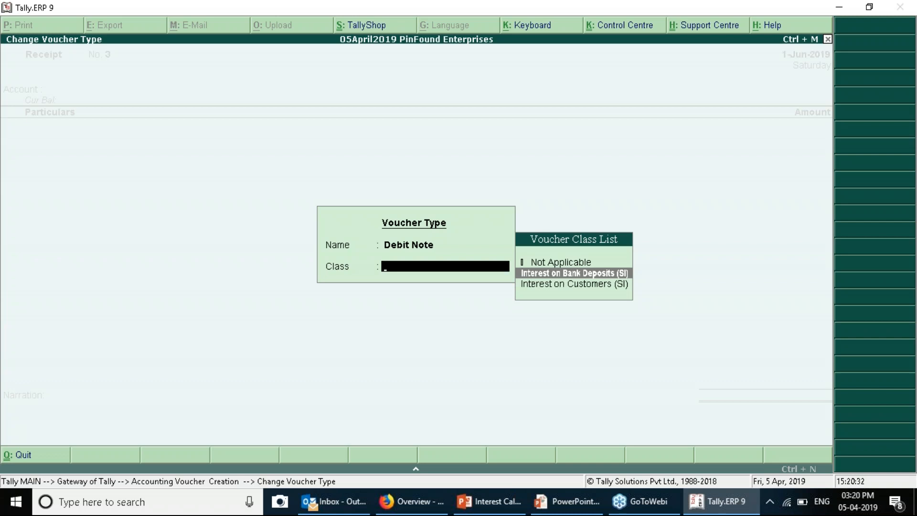
pyautogui.press('Return')
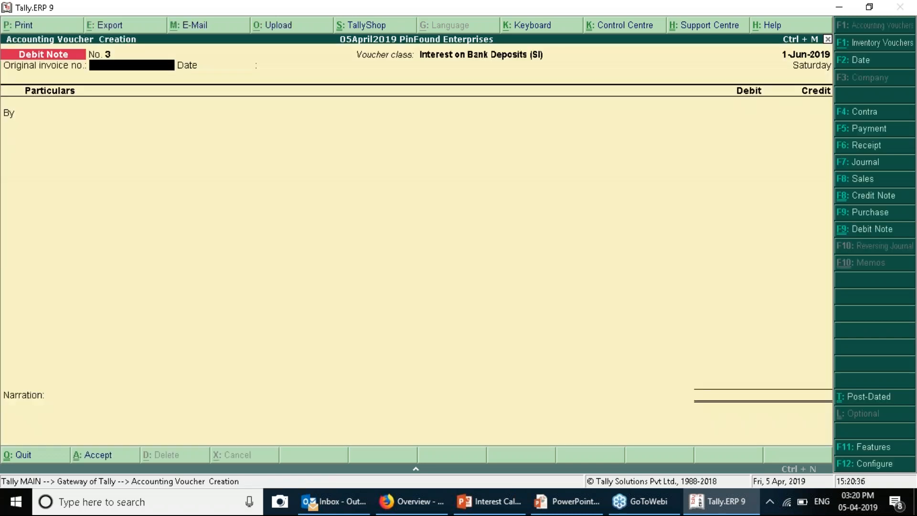
# Skip the original invoice number and date the voucher 31-12-2019
pyautogui.click(905, 64)
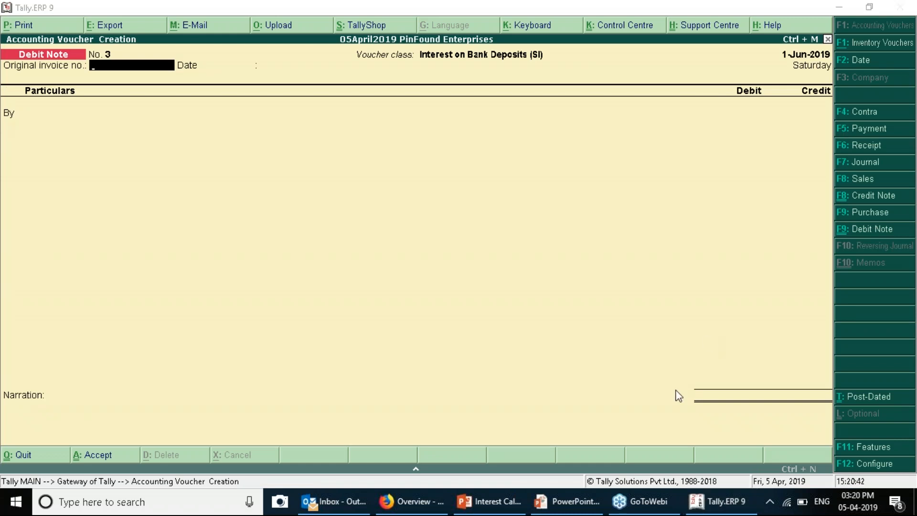
pyautogui.click(545, 308)
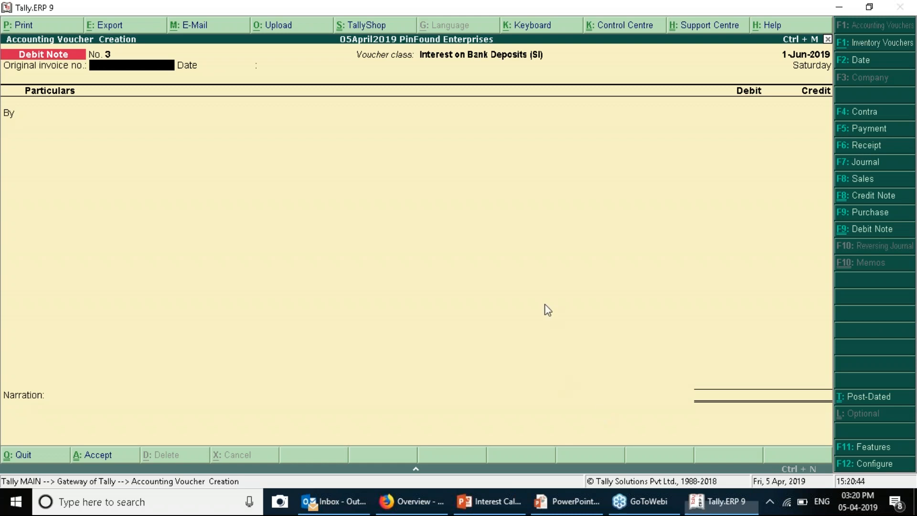
pyautogui.press('Return')
pyautogui.press('F2')
pyautogui.write('31-12')
pyautogui.press('Return')
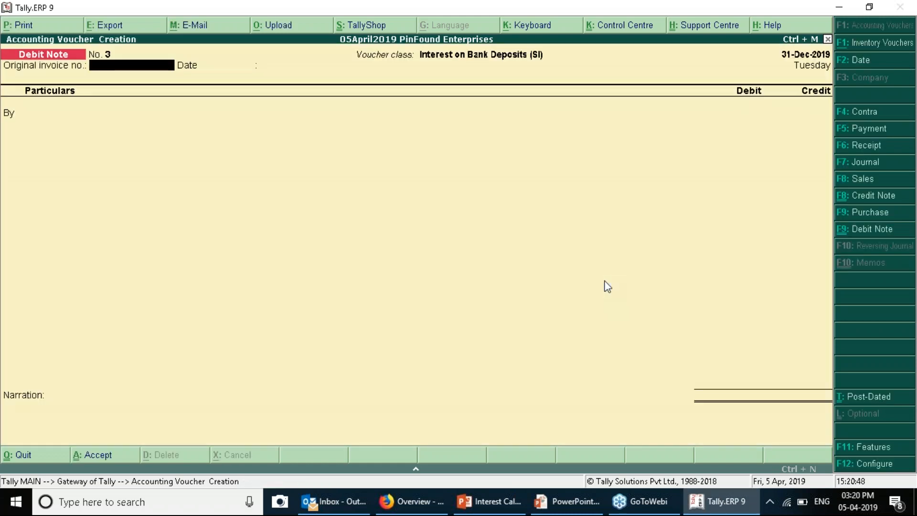
# Select IDFC Bank as the debit ledger for 6,983.61
pyautogui.press('Return')
pyautogui.press('Down')
pyautogui.press('Up')
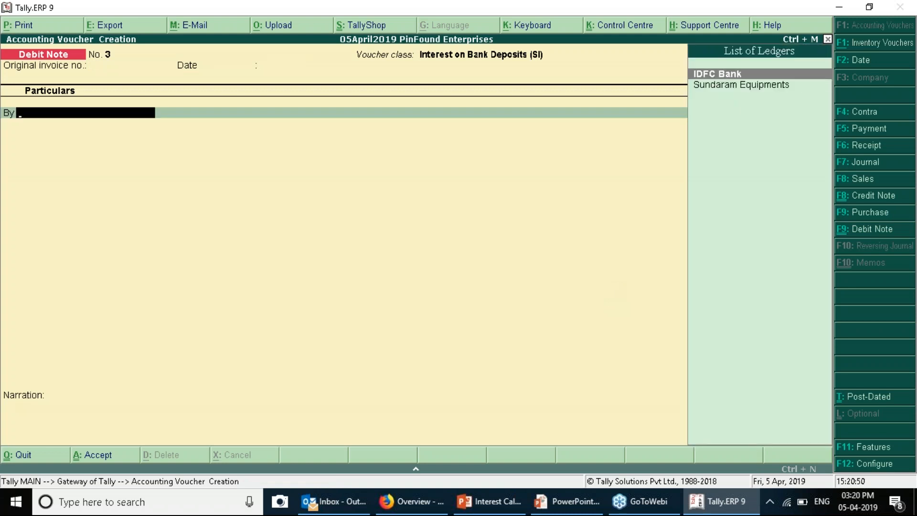
pyautogui.press('Return')
pyautogui.press('Return')
pyautogui.press('Return')
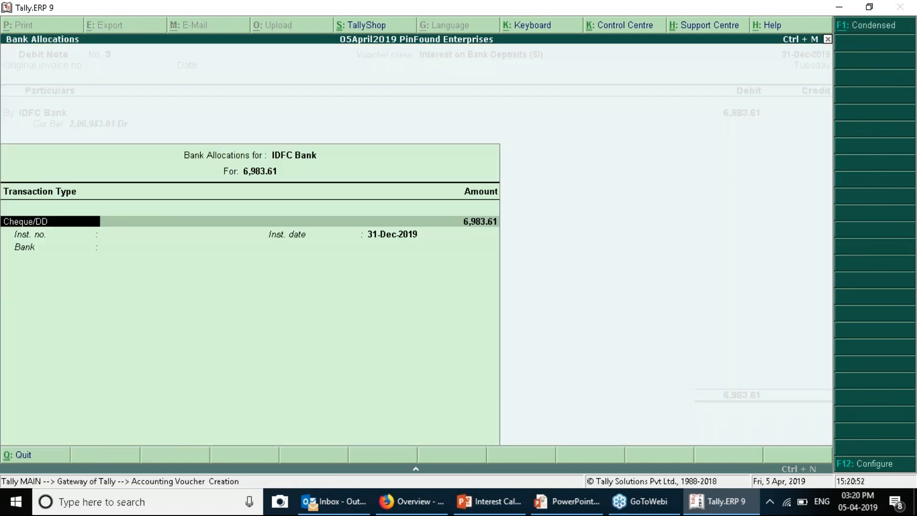
# Accept the bank allocation and create ledger 'Interest on Bank Deposits' under Indirect Incomes
pyautogui.hotkey('ctrl', 'a')
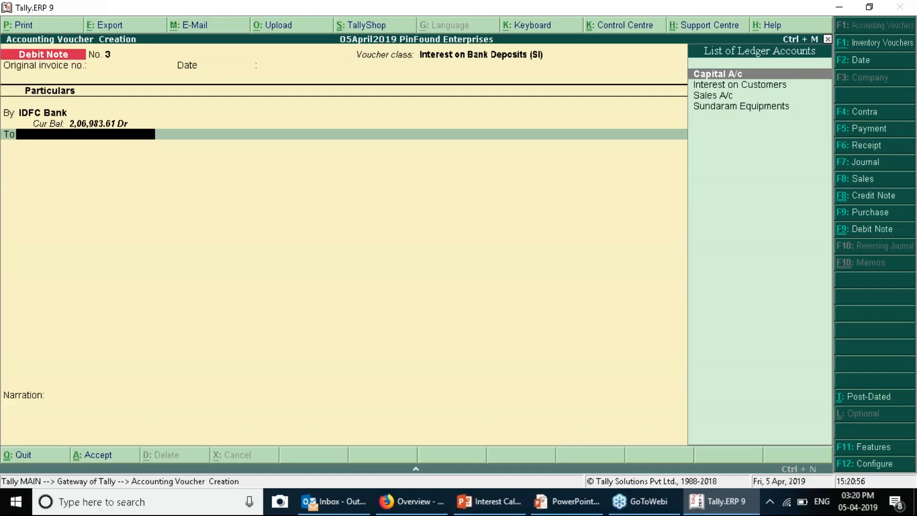
pyautogui.hotkey('alt', 'c')
pyautogui.write('Interst on')
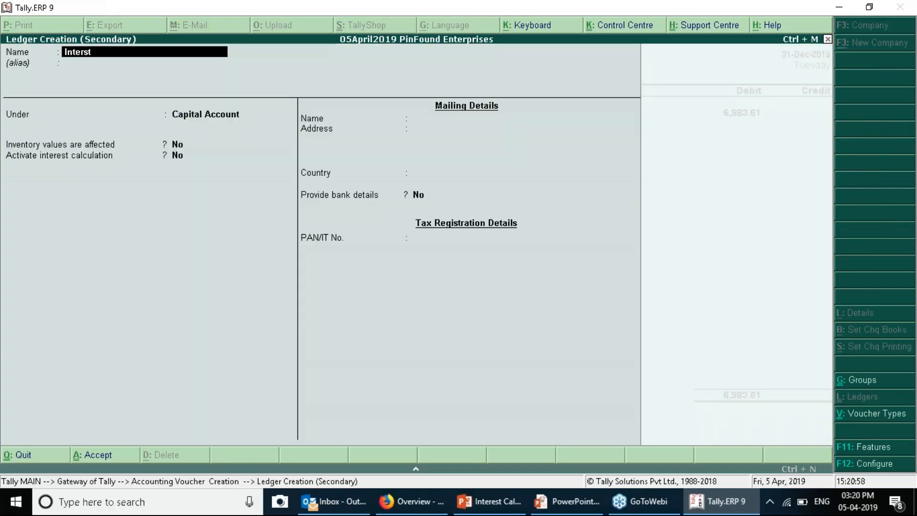
pyautogui.press('BackSpace')
pyautogui.press('BackSpace')
pyautogui.press('BackSpace')
pyautogui.press('BackSpace')
pyautogui.write('est on Bank Depost')
pyautogui.press('BackSpace')
pyautogui.press('BackSpace')
pyautogui.press('BackSpace')
pyautogui.write('its')
pyautogui.press('Return')
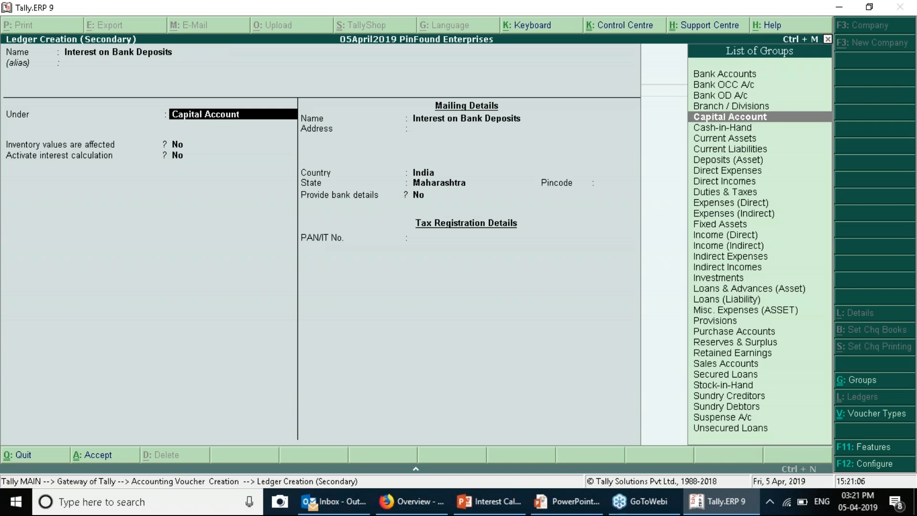
pyautogui.write('In')
pyautogui.press('Down')
pyautogui.press('Down')
pyautogui.press('Return')
pyautogui.hotkey('ctrl', 'a')
# Credit 6,983.61 to Interest on Bank Deposits and save Debit Note 3
pyautogui.press('Return')
pyautogui.press('Return')
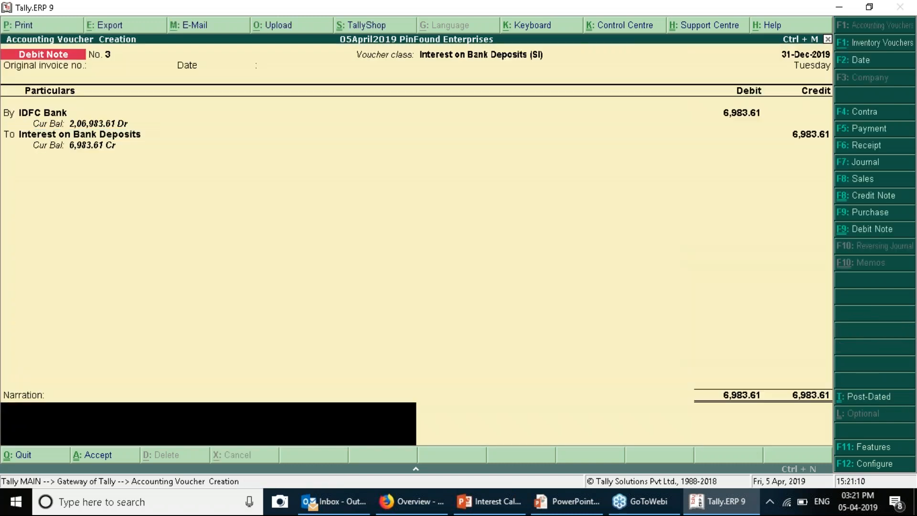
pyautogui.press('Return')
pyautogui.press('Return')
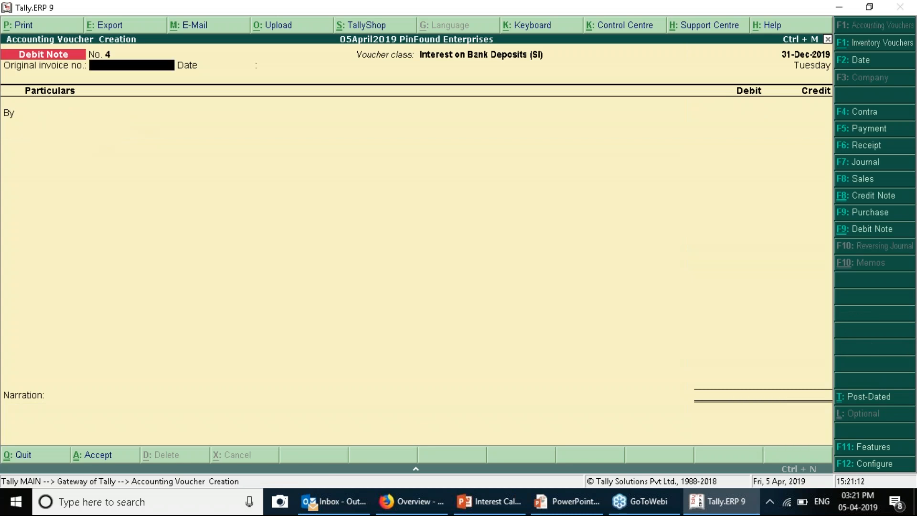
pyautogui.press('Escape')
pyautogui.press('Return')
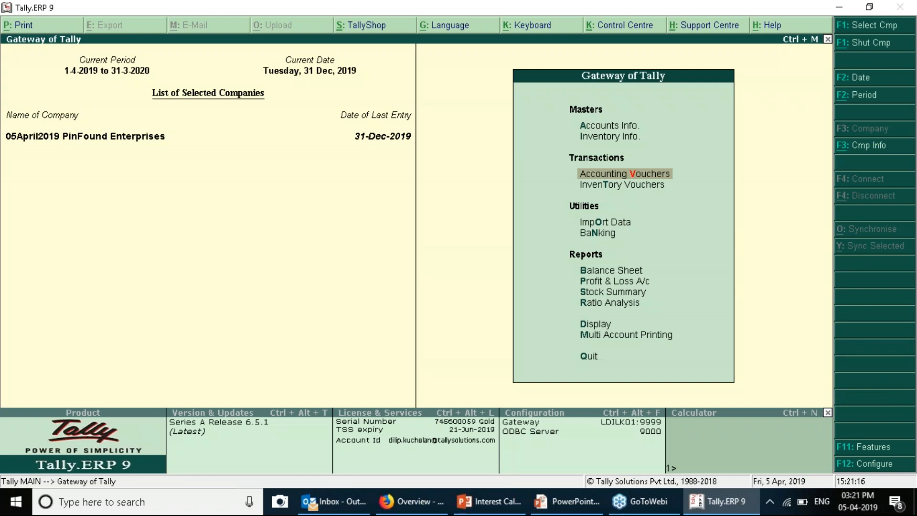
# Verify Interest on Bank Deposits 6,983.61 under Indirect Incomes in Profit & Loss, then advance to the Payment Voucher slide
pyautogui.press('p')
pyautogui.press('Down')
pyautogui.press('Down')
pyautogui.press('Down')
pyautogui.press('Down')
pyautogui.press('Down')
pyautogui.press('Down')
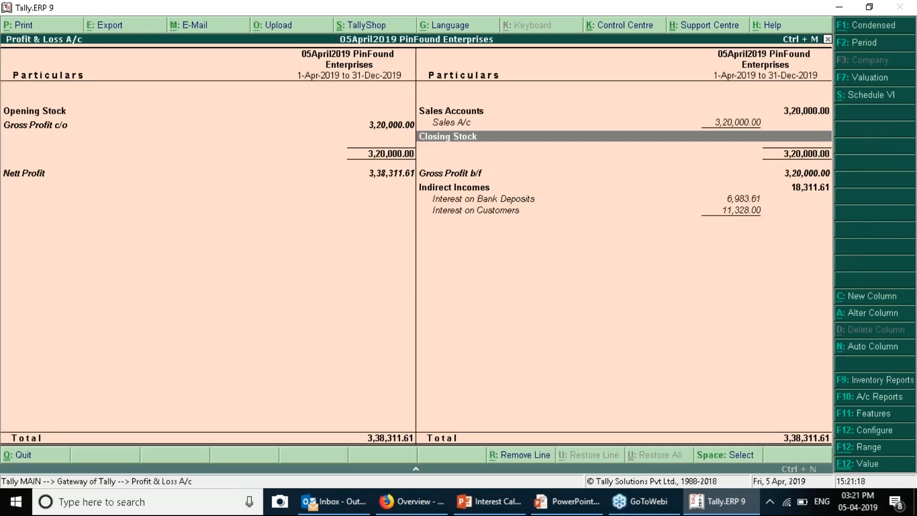
pyautogui.press('Up')
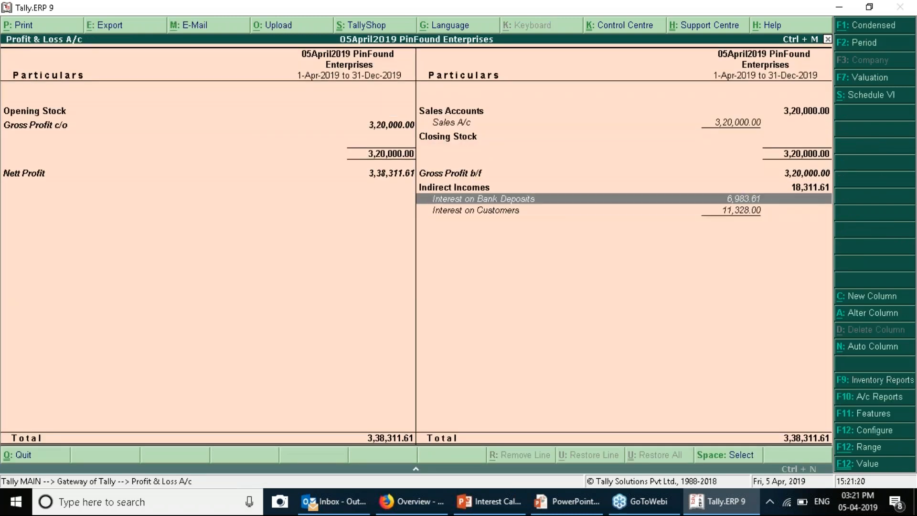
pyautogui.press('Down')
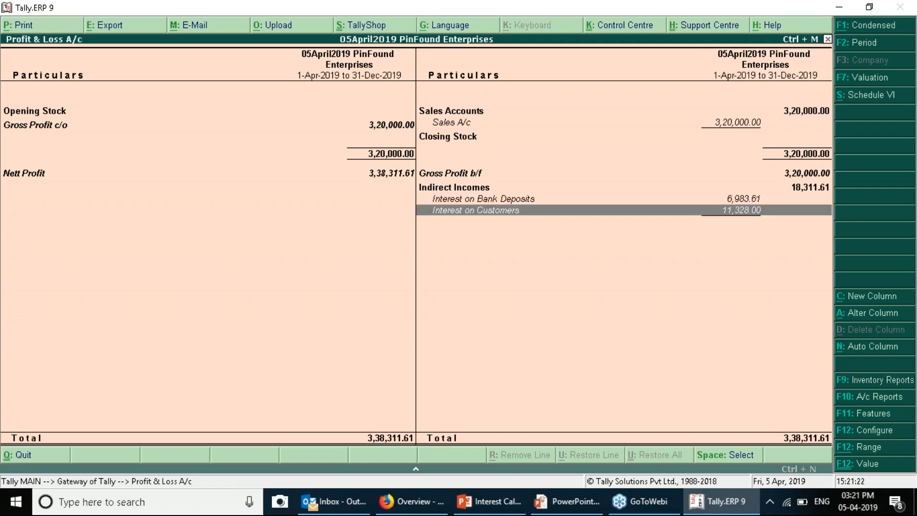
pyautogui.hotkey('alt', 'Tab')
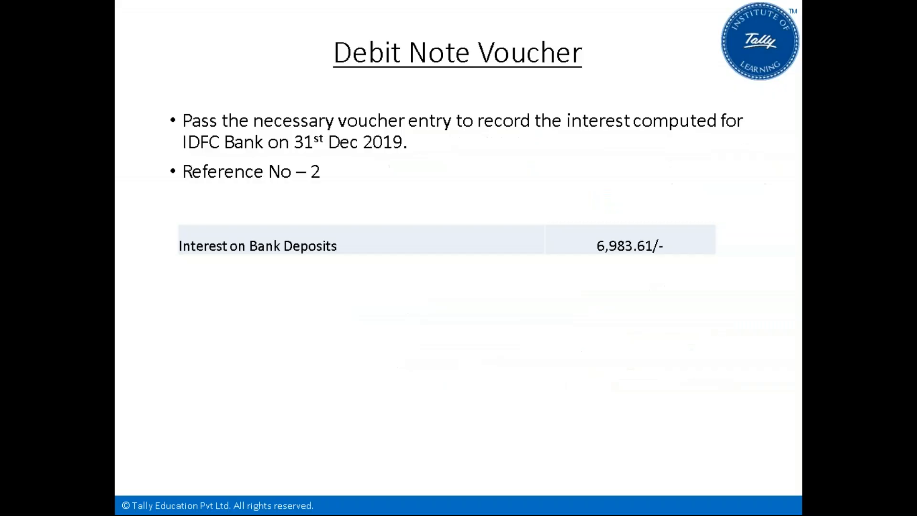
pyautogui.press('Right')
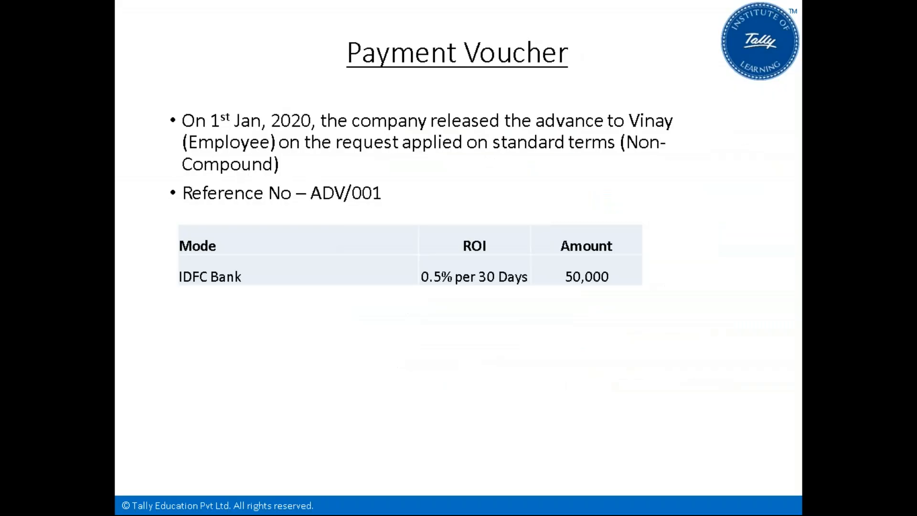
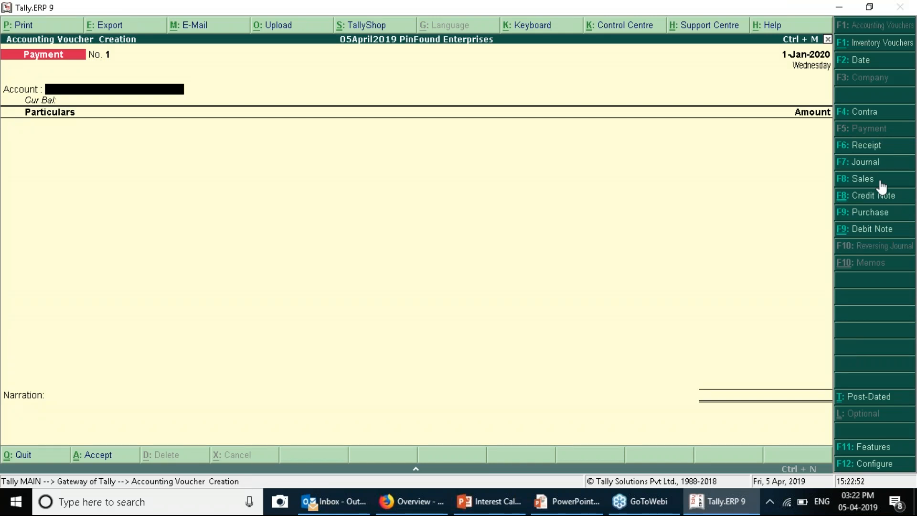
# Select IDFC Bank as the payment's paying account
pyautogui.press('space')
pyautogui.press('Down')
pyautogui.press('Return')
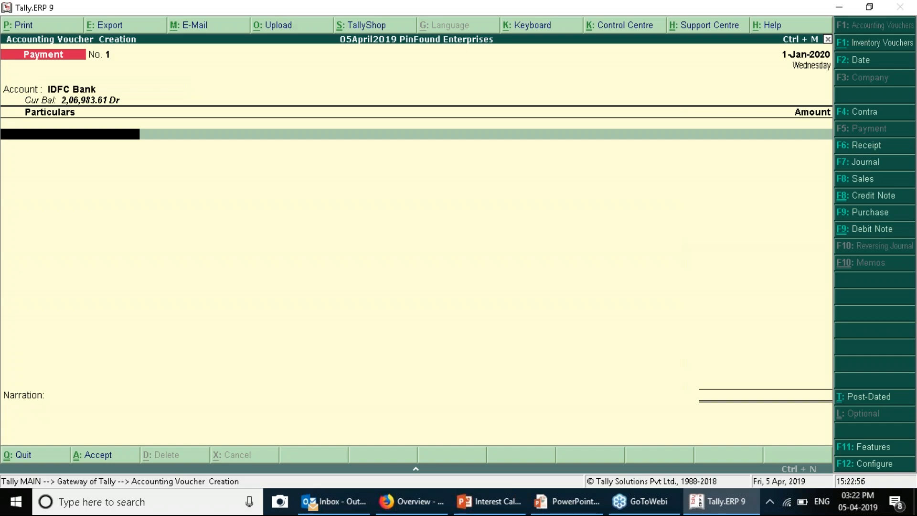
# Create a new ledger named for the first employee with suffix '(Employee-SI)', grouped under Sundry Debtors
pyautogui.hotkey('alt', 'c')
pyautogui.hotkey('alt', 'Tab')
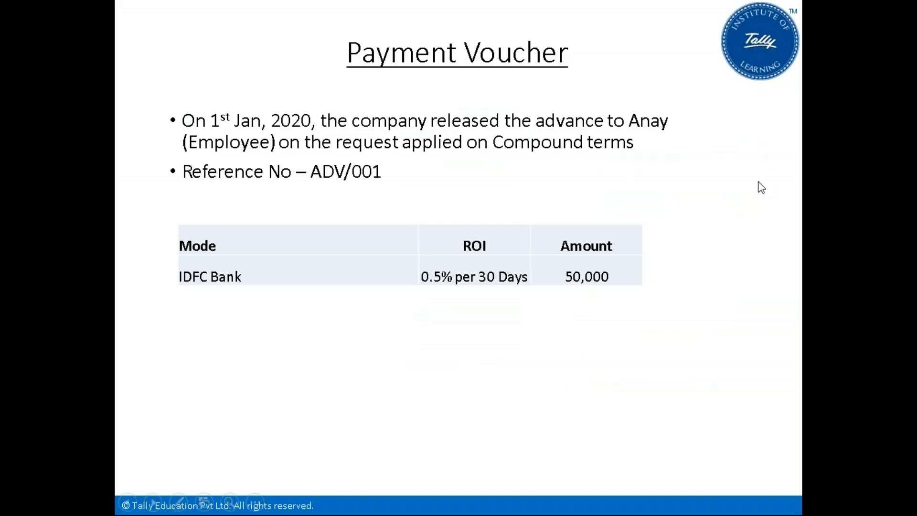
pyautogui.hotkey('alt', 'Tab')
pyautogui.write('Anay')
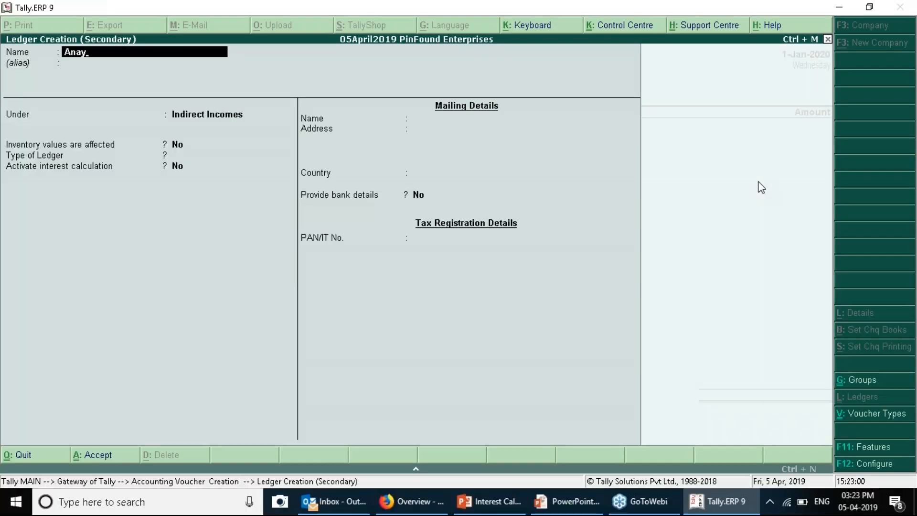
pyautogui.hotkey('alt', 'Tab')
pyautogui.press('Right')
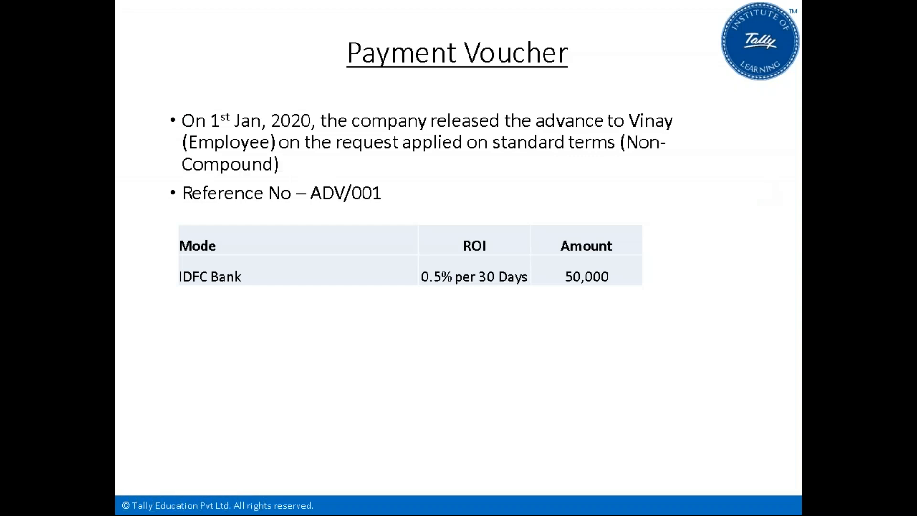
pyautogui.press('Right')
pyautogui.press('Left')
pyautogui.hotkey('alt', 'Tab')
pyautogui.press('BackSpace')
pyautogui.press('BackSpace')
pyautogui.press('BackSpace')
pyautogui.press('BackSpace')
pyautogui.write('Vinay')
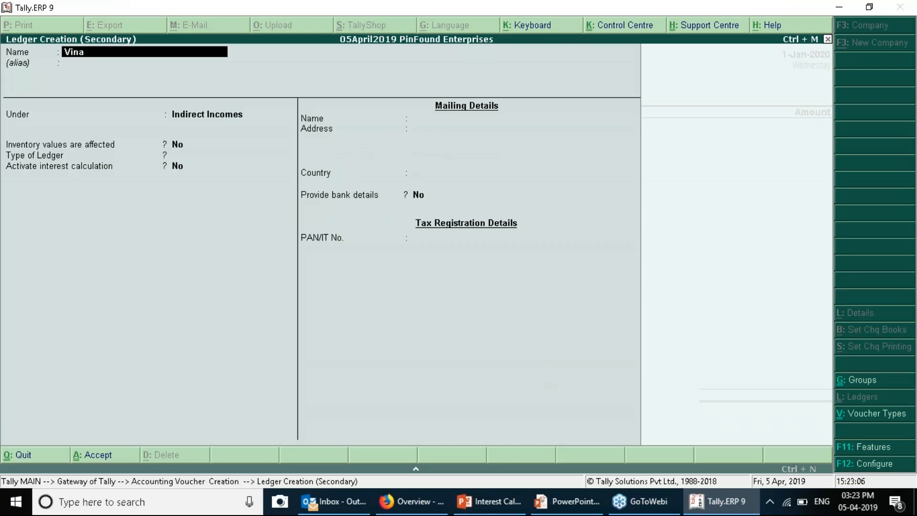
pyautogui.hotkey('alt', 'Tab')
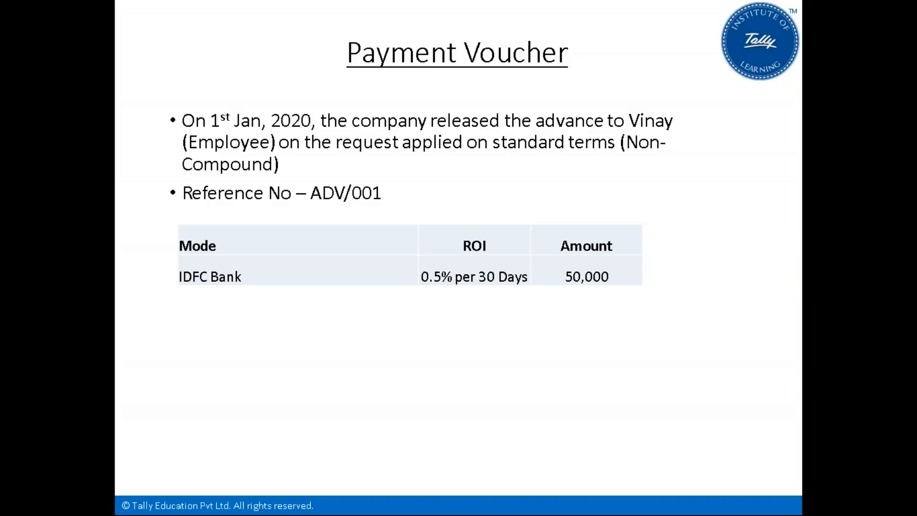
pyautogui.hotkey('alt', 'Tab')
pyautogui.write('(S')
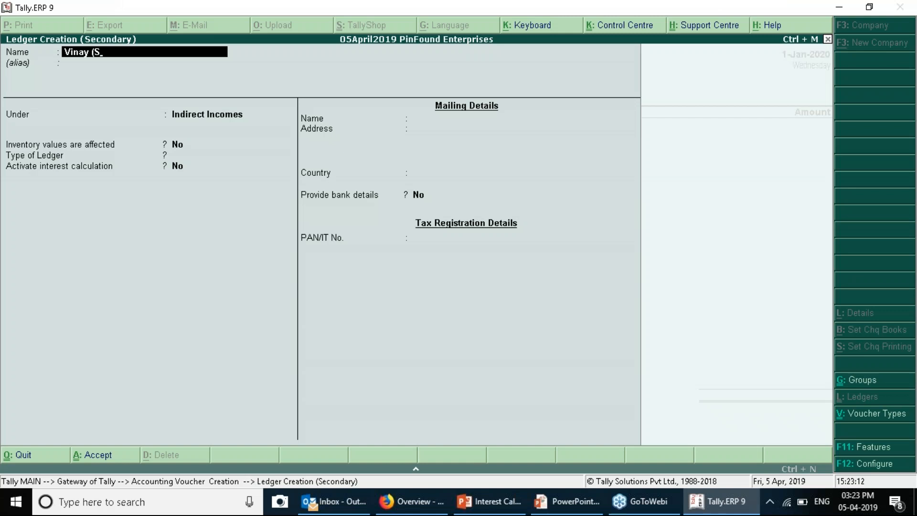
pyautogui.write('l')
pyautogui.press('BackSpace')
pyautogui.press('BackSpace')
pyautogui.write('Employee-Sl)')
pyautogui.press('Return')
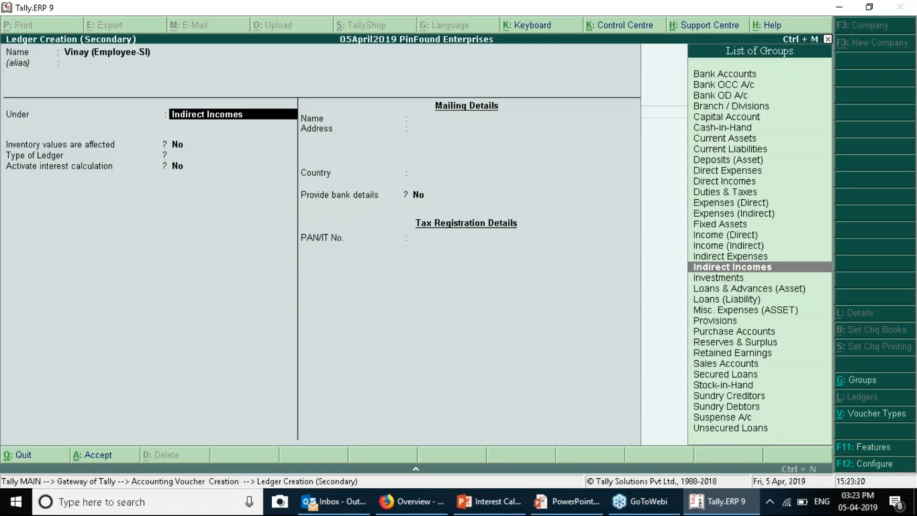
pyautogui.write('Sun')
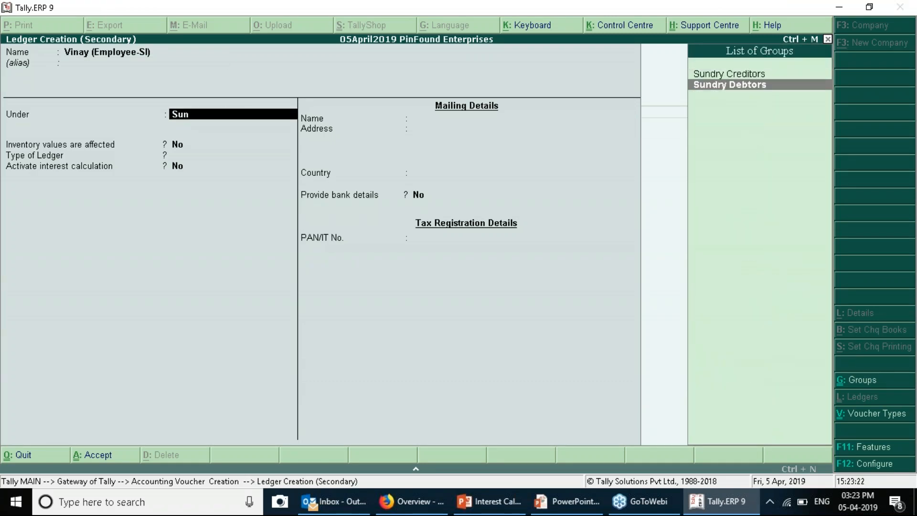
pyautogui.press('Down')
pyautogui.press('Return')
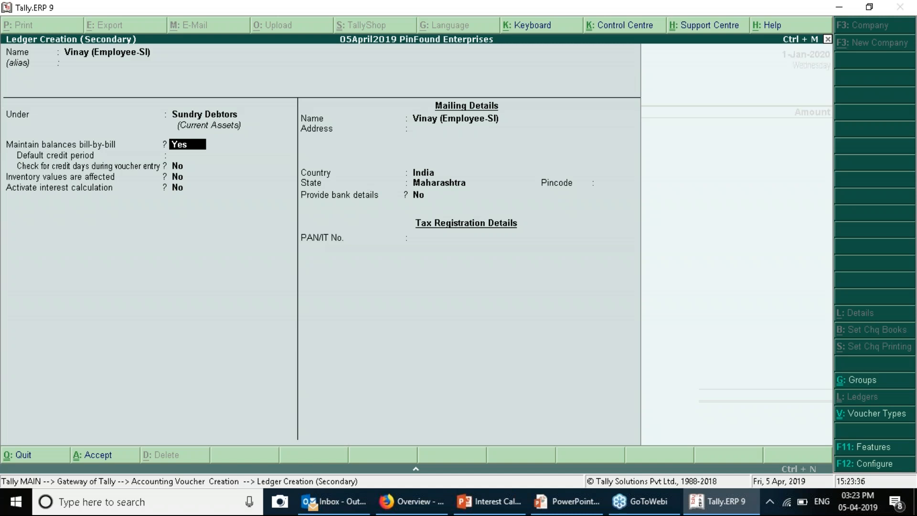
# Set the employee ledger's group back to Sundry Debtors instead of Loans & Advances (Asset)
pyautogui.press('BackSpace')
pyautogui.press('BackSpace')
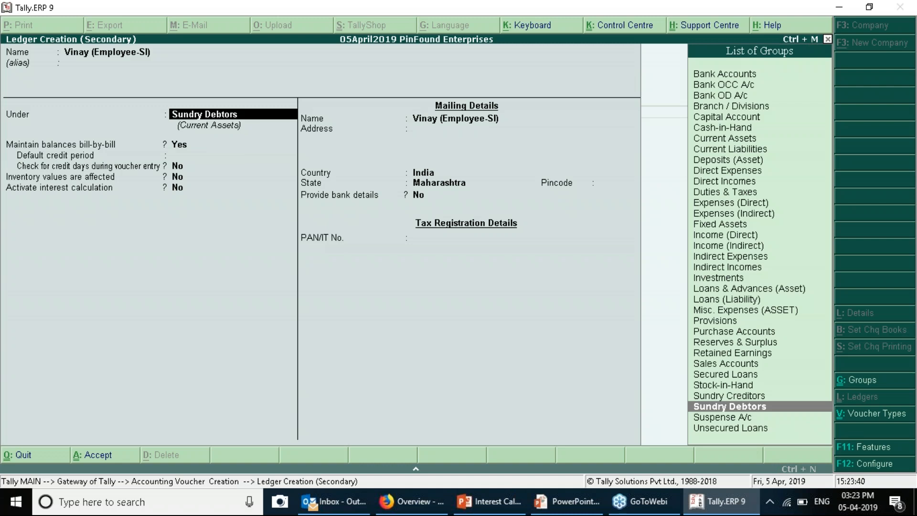
pyautogui.write('Loans & Advances (Asset')
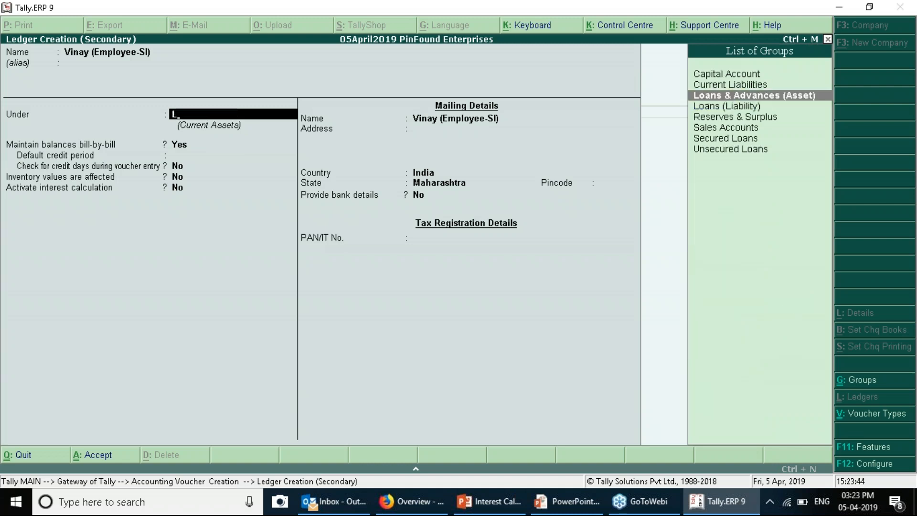
pyautogui.press('Return')
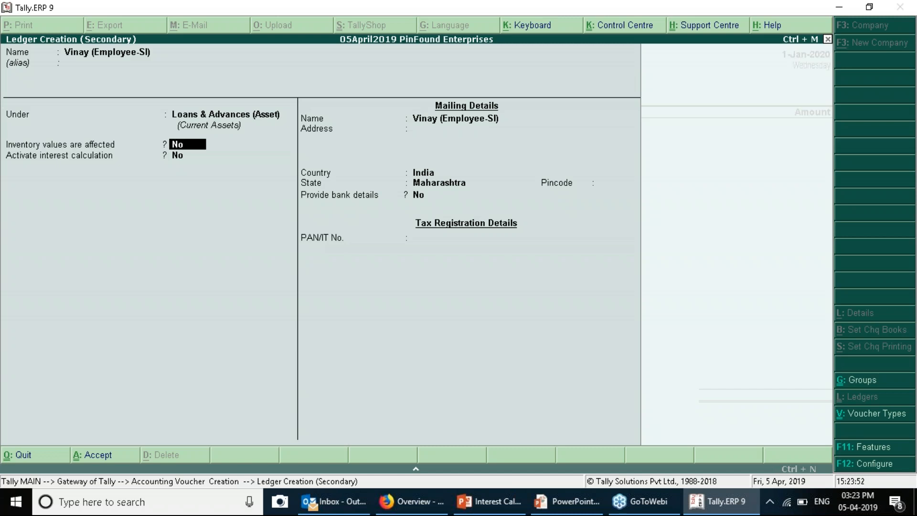
pyautogui.press('Up')
pyautogui.write('su')
pyautogui.press('Down')
pyautogui.press('Down')
pyautogui.press('Return')
pyautogui.press('Return')
pyautogui.press('Return')
pyautogui.press('Return')
pyautogui.press('Return')
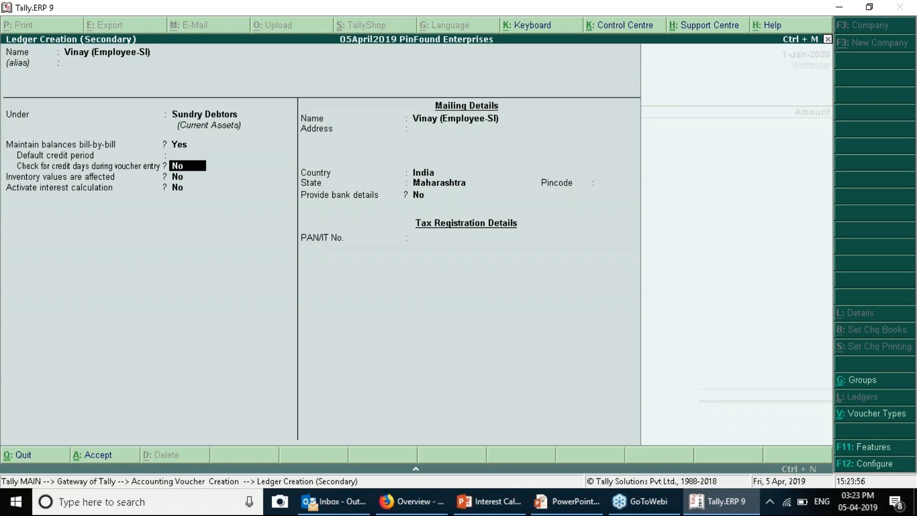
# Activate interest calculation and set it to Transaction-by-Transaction
pyautogui.write('y')
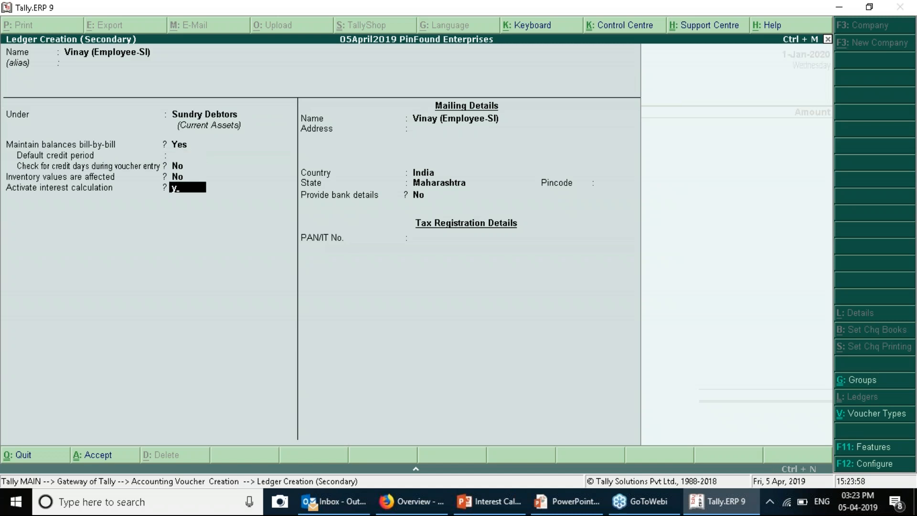
pyautogui.press('Return')
pyautogui.write('y')
pyautogui.press('Return')
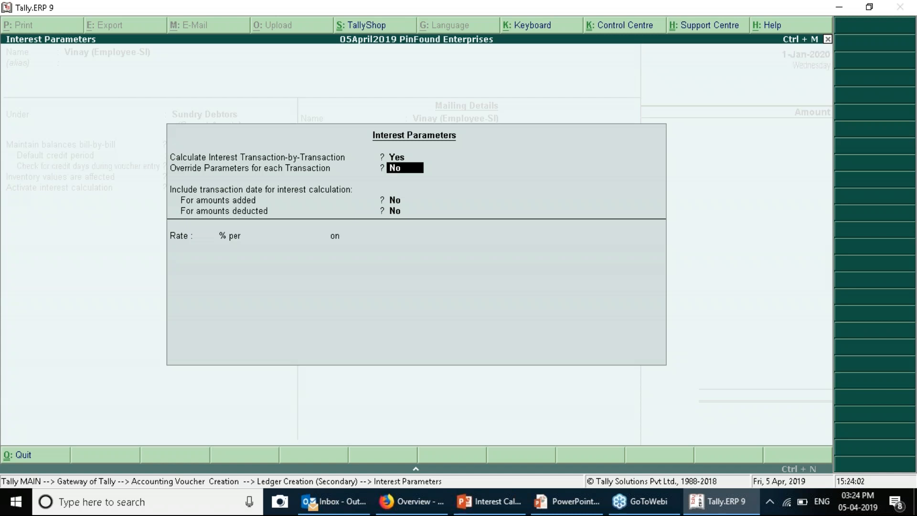
# Set interest at 0.5% per 30-Day Month on All Balances, always, from transaction date, no rounding
pyautogui.press('Return')
pyautogui.press('Return')
pyautogui.press('Return')
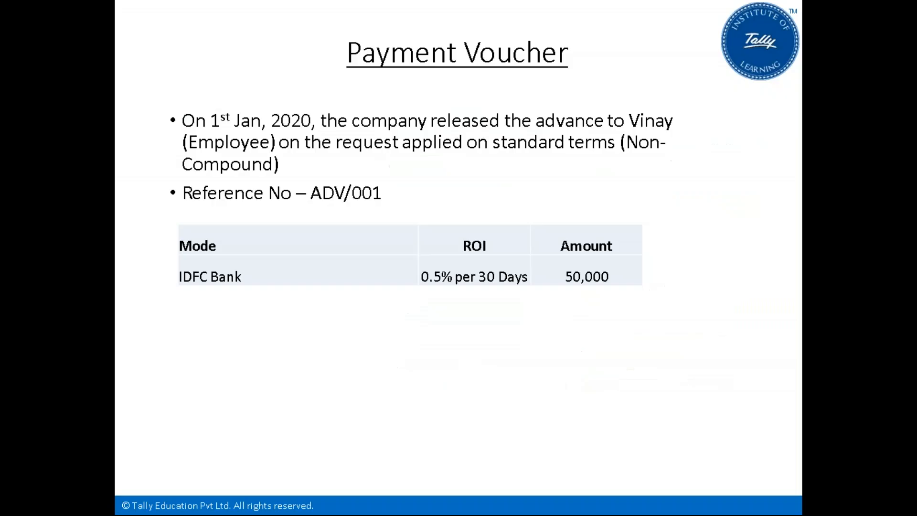
pyautogui.hotkey('alt', 'Tab')
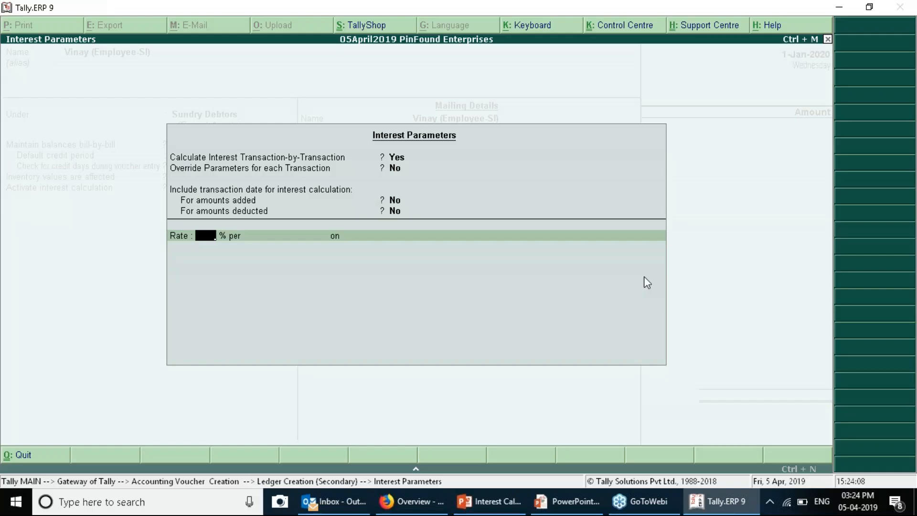
pyautogui.write('0.5')
pyautogui.press('Return')
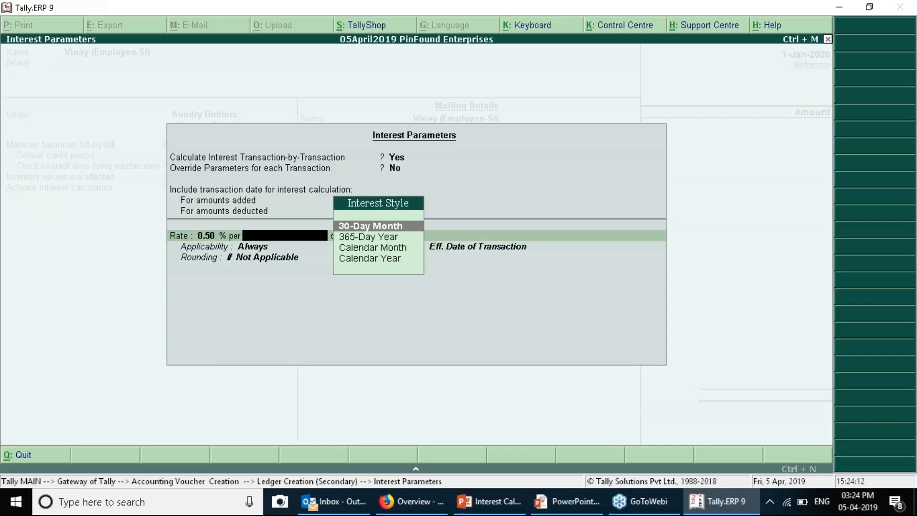
pyautogui.press('Return')
pyautogui.press('Return')
pyautogui.press('Return')
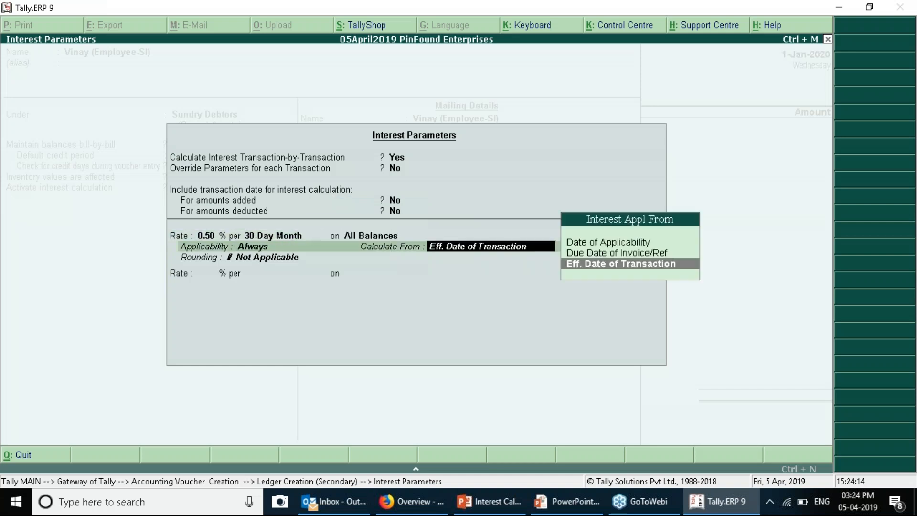
pyautogui.press('Return')
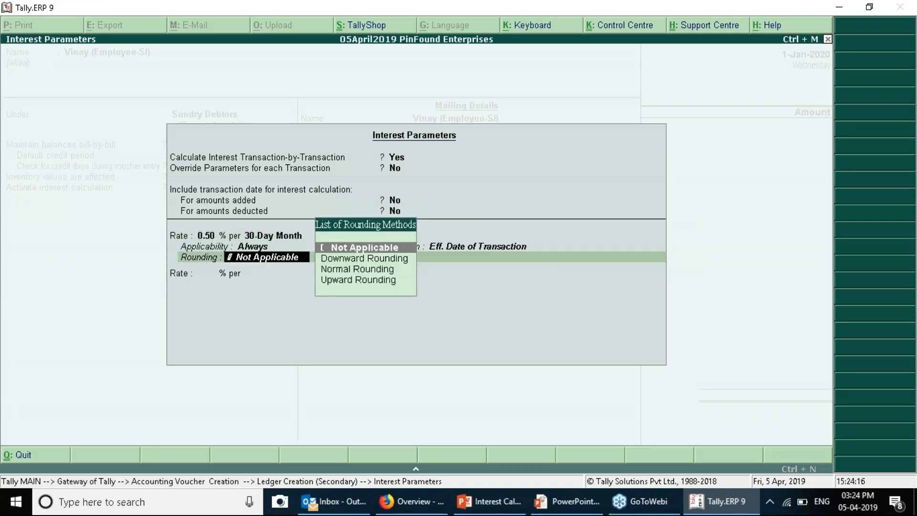
pyautogui.press('Return')
pyautogui.press('Return')
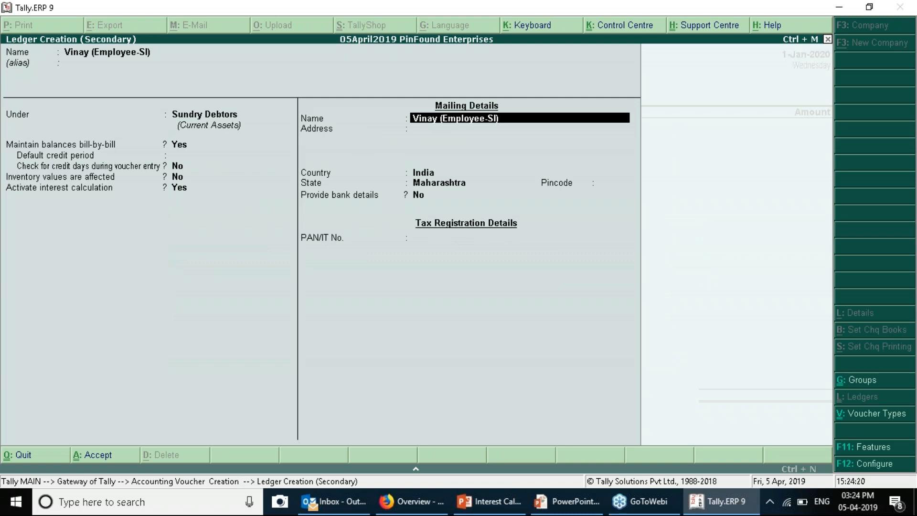
# Save the ledger, pay it 50,000 as New Ref ADV/001, and start the '(Employee-CI)' ledger
pyautogui.hotkey('ctrl', 'a')
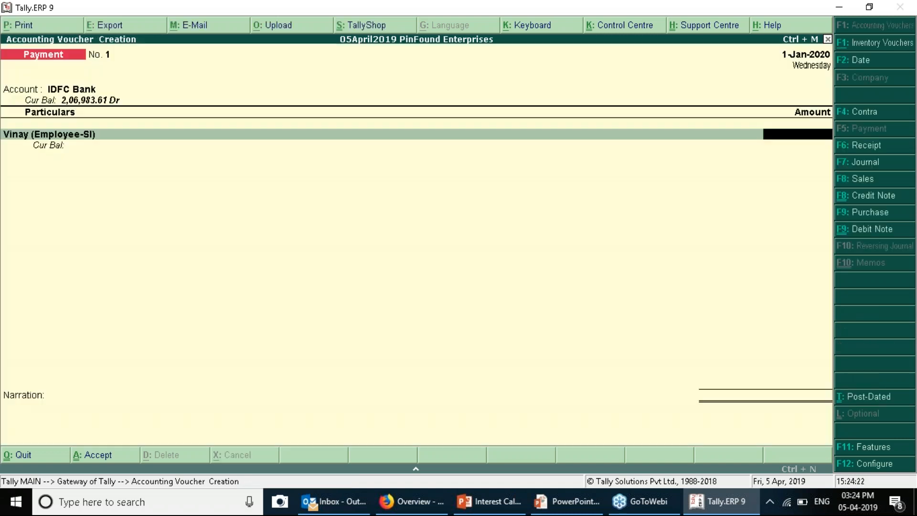
pyautogui.write('50000')
pyautogui.press('Return')
pyautogui.press('Up')
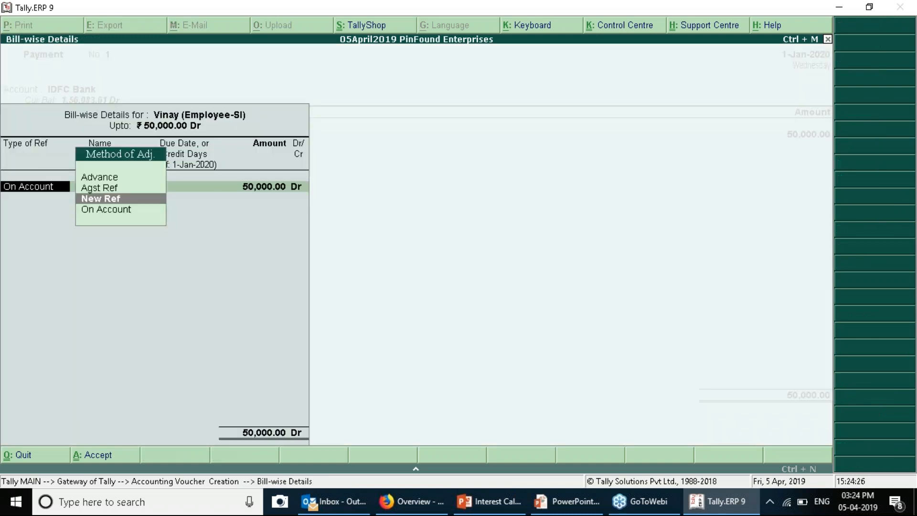
pyautogui.press('Return')
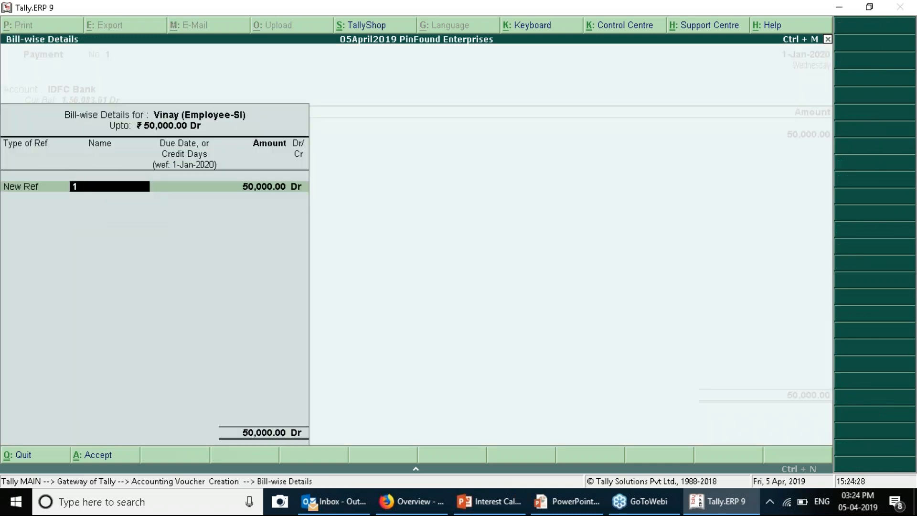
pyautogui.write('ADV/001')
pyautogui.press('Return')
pyautogui.press('Return')
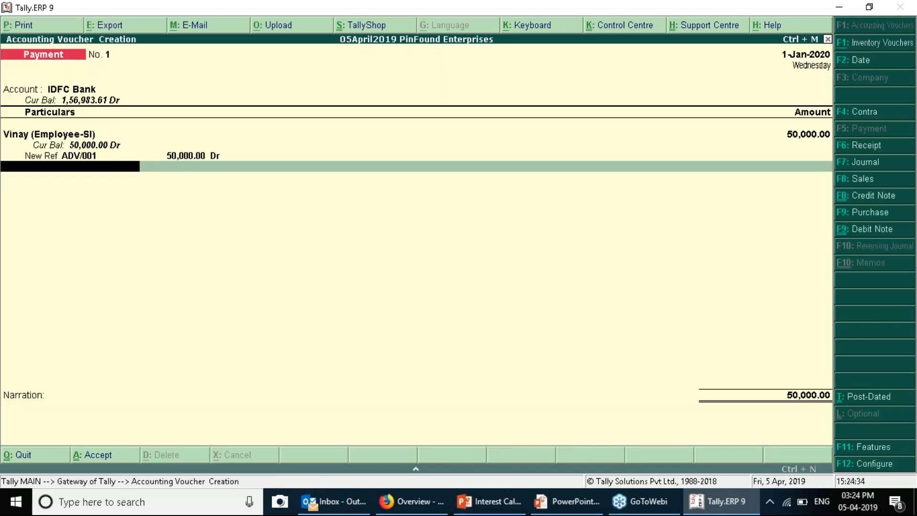
pyautogui.hotkey('alt', 'c')
pyautogui.write('Ana')
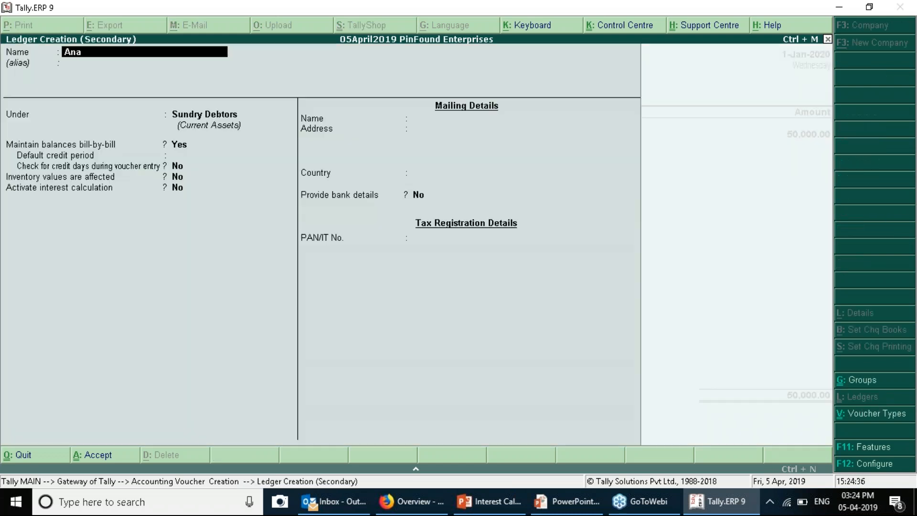
pyautogui.write('y (Employee-Cl)')
# Give the Employee-CI ledger transaction-by-transaction interest at 0.5% per 30-Day Month and save it
pyautogui.press('Return')
pyautogui.press('Return')
pyautogui.press('Return')
pyautogui.press('Return')
pyautogui.press('Return')
pyautogui.press('Return')
pyautogui.press('Return')
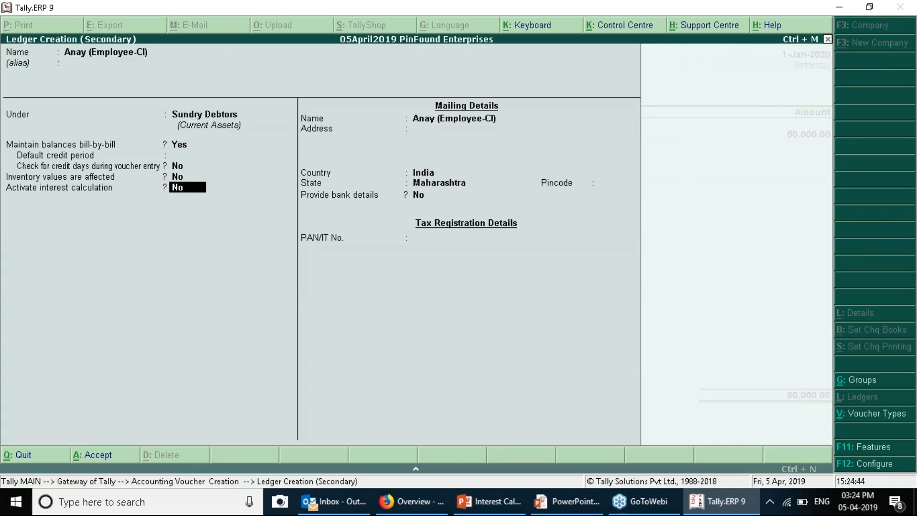
pyautogui.press('y')
pyautogui.press('Return')
pyautogui.write('y')
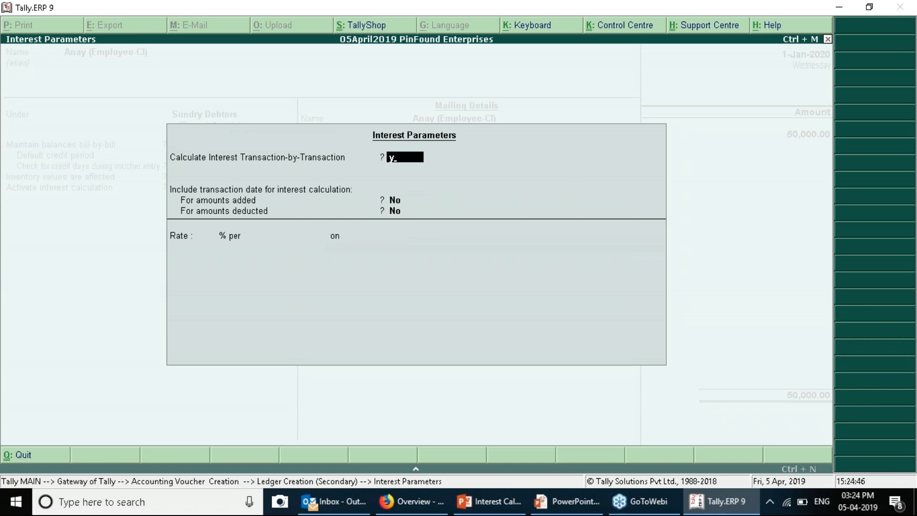
pyautogui.press('Return')
pyautogui.press('Return')
pyautogui.press('Return')
pyautogui.press('Return')
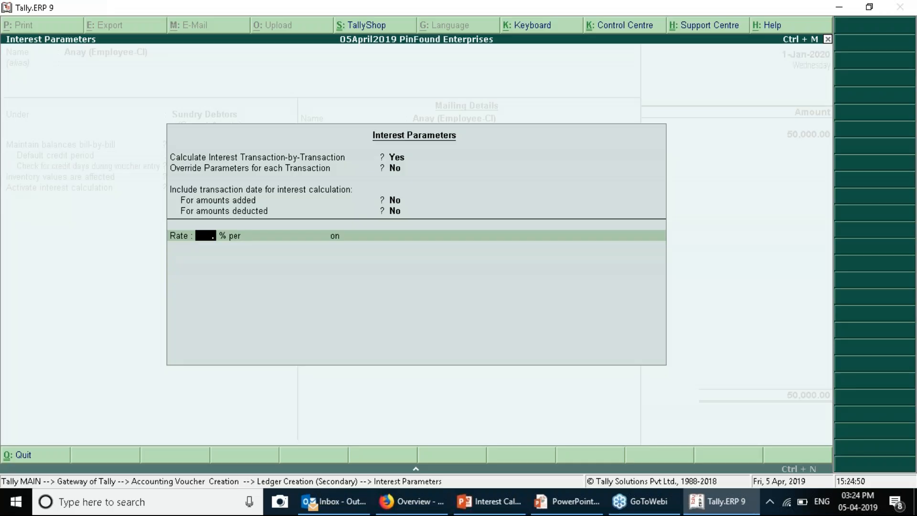
pyautogui.write('0.5')
pyautogui.press('Return')
pyautogui.press('Return')
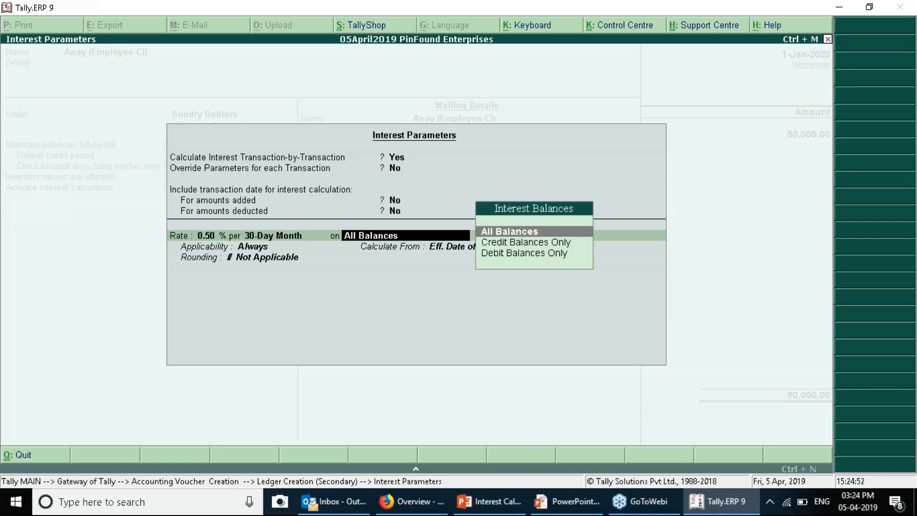
pyautogui.press('Return')
pyautogui.press('Return')
pyautogui.press('Return')
pyautogui.press('Return')
pyautogui.press('Return')
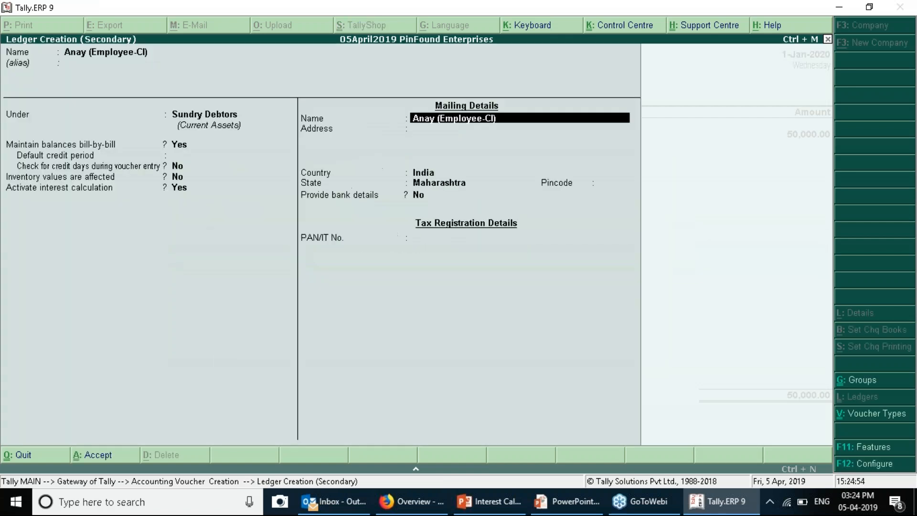
pyautogui.press('Return')
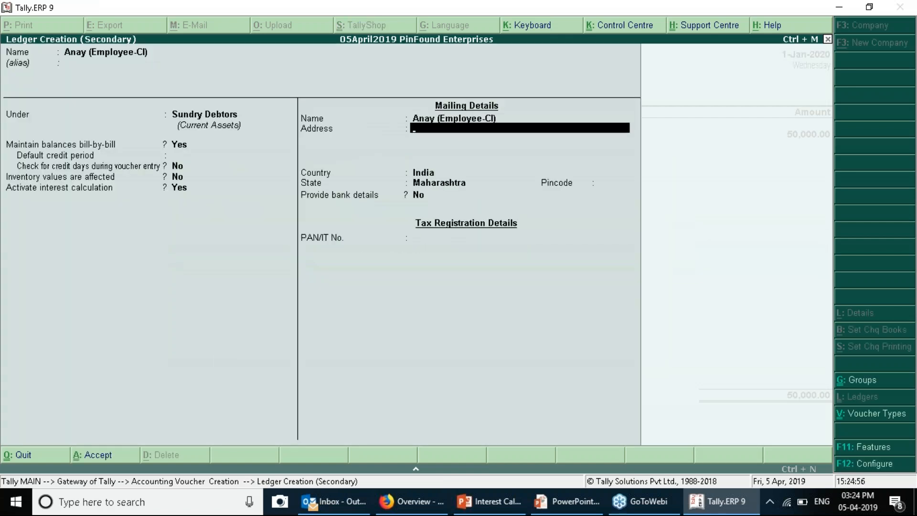
pyautogui.hotkey('ctrl', 'a')
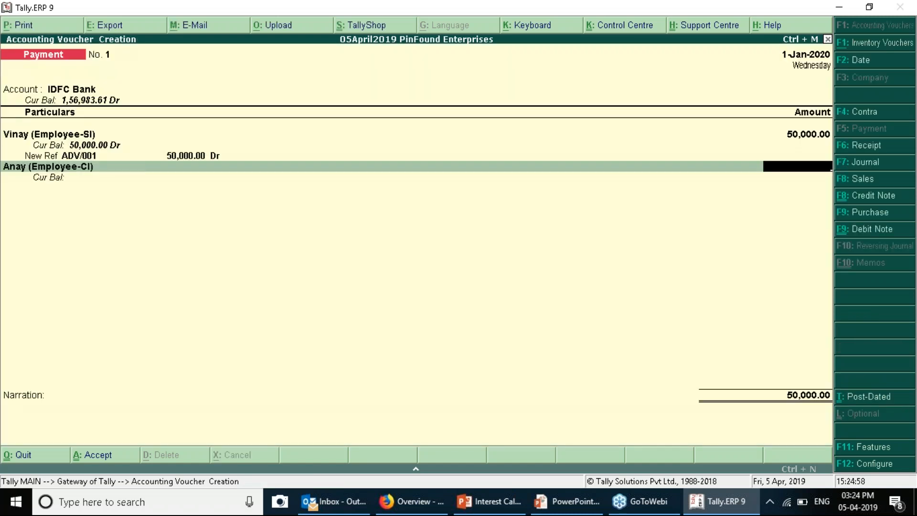
# Pay the second employee 50,000 as New Ref ADV/002, bringing the voucher total to 1,00,000
pyautogui.write('50000')
pyautogui.press('Return')
pyautogui.press('Up')
pyautogui.press('Return')
pyautogui.write('ADV/002')
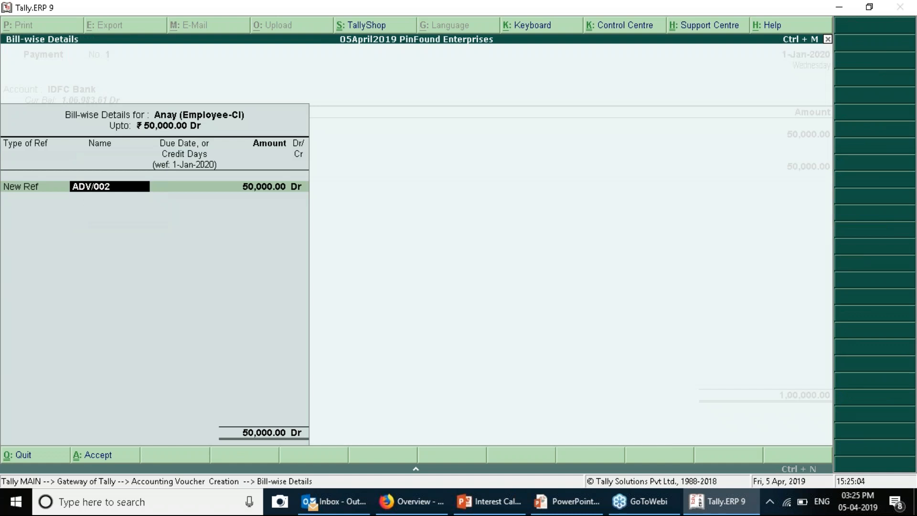
pyautogui.press('Return')
pyautogui.press('Return')
pyautogui.press('Return')
pyautogui.press('Return')
pyautogui.press('Return')
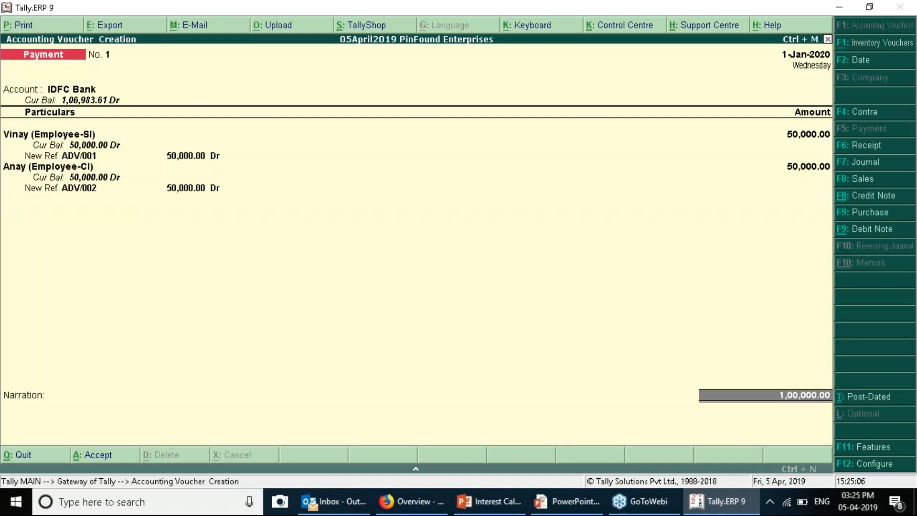
pyautogui.press('Return')
pyautogui.press('Return')
pyautogui.press('Return')
pyautogui.press('Return')
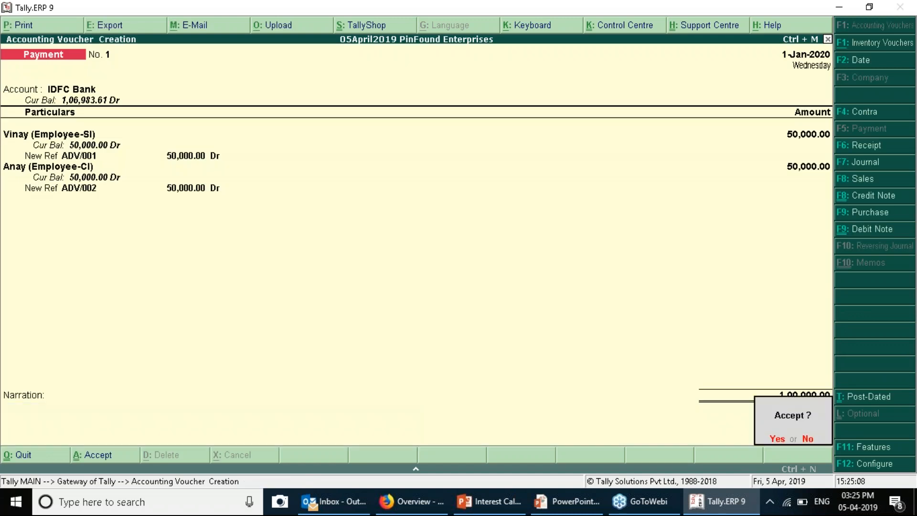
pyautogui.press('Return')
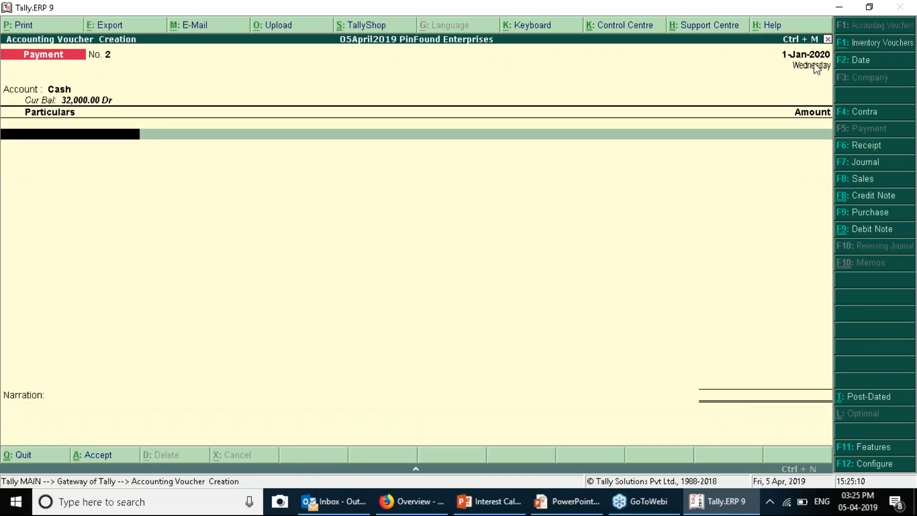
# Open the Interest Receivable report for 1-Jan-2020 to 31-Mar-2020
pyautogui.press('Escape')
pyautogui.press('Escape')
pyautogui.press('Escape')
pyautogui.press('d')
pyautogui.press('s')
pyautogui.press('s')
pyautogui.press('i')
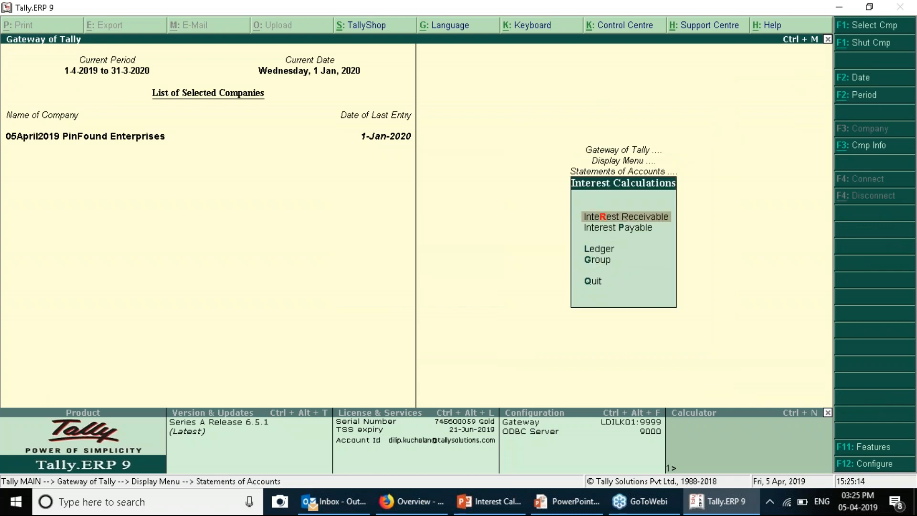
pyautogui.press('Return')
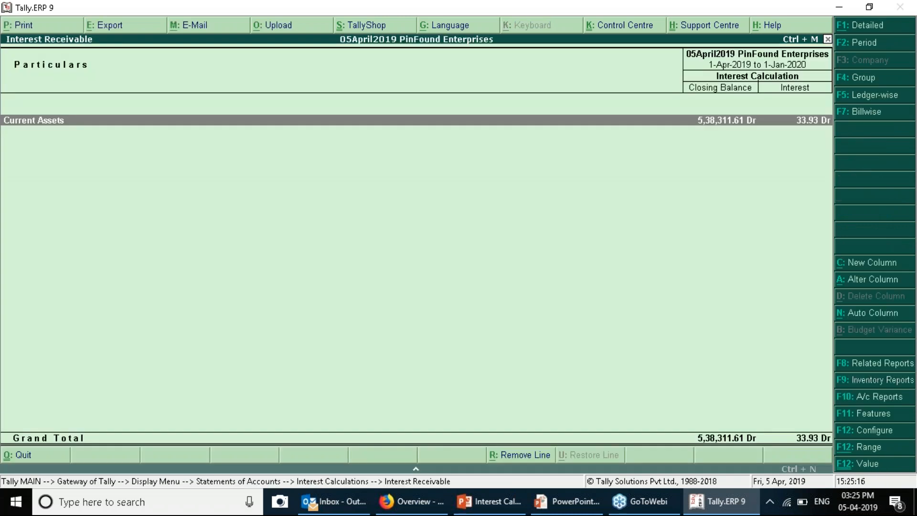
pyautogui.press('F2')
pyautogui.write('1')
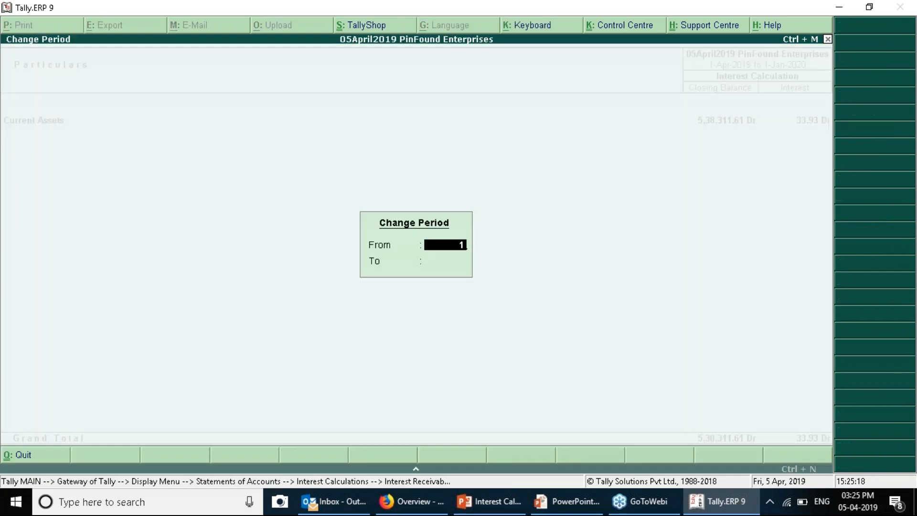
pyautogui.write('-1')
pyautogui.press('Return')
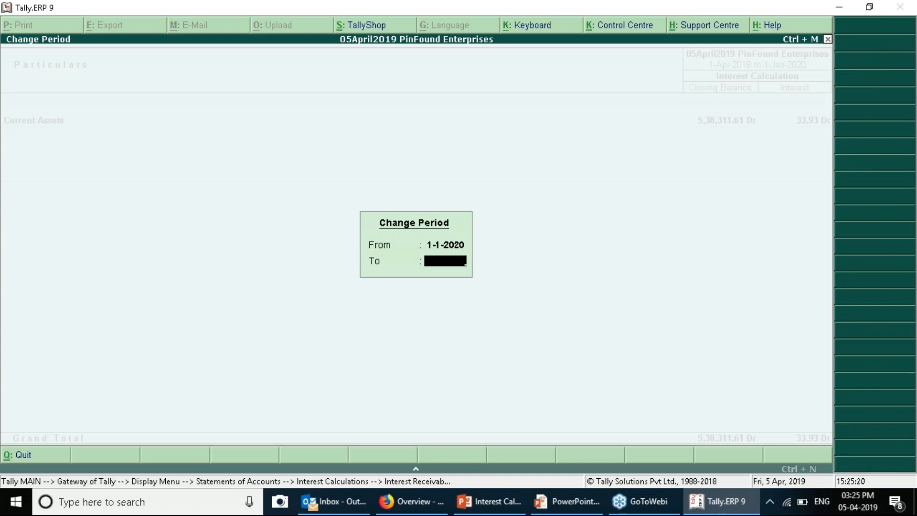
pyautogui.write('31-3')
pyautogui.press('Return')
pyautogui.press('Return')
pyautogui.press('Return')
# Review the 750 interest receivable from each employee, then return to voucher entry
pyautogui.press('Down')
pyautogui.press('Up')
pyautogui.press('Down')
pyautogui.press('Up')
pyautogui.press('Down')
pyautogui.press('Up')
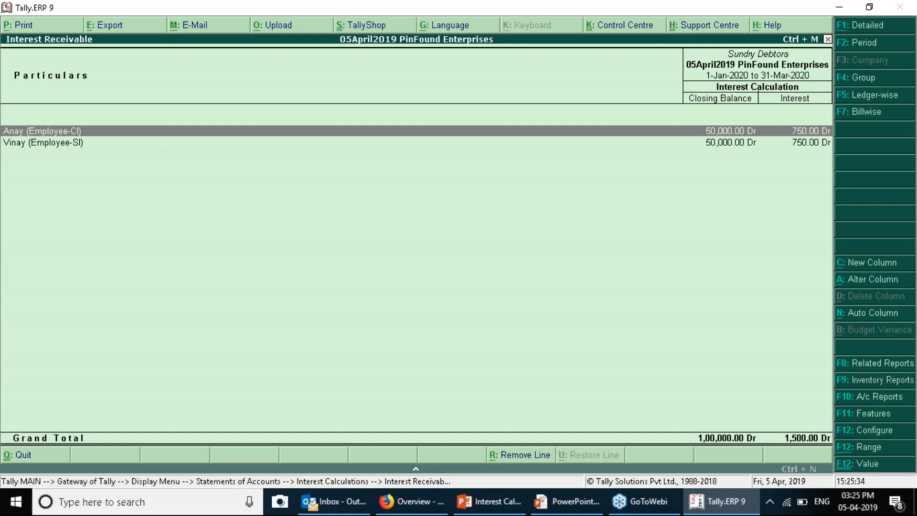
pyautogui.press('Down')
pyautogui.press('Up')
pyautogui.press('Down')
pyautogui.press('Up')
pyautogui.press('Down')
pyautogui.press('Up')
pyautogui.press('Down')
pyautogui.press('Up')
pyautogui.press('Down')
pyautogui.press('Up')
pyautogui.press('Down')
pyautogui.press('Up')
pyautogui.press('Escape')
pyautogui.press('Escape')
pyautogui.press('Escape')
pyautogui.press('Escape')
pyautogui.press('Escape')
pyautogui.press('Home')
pyautogui.press('v')
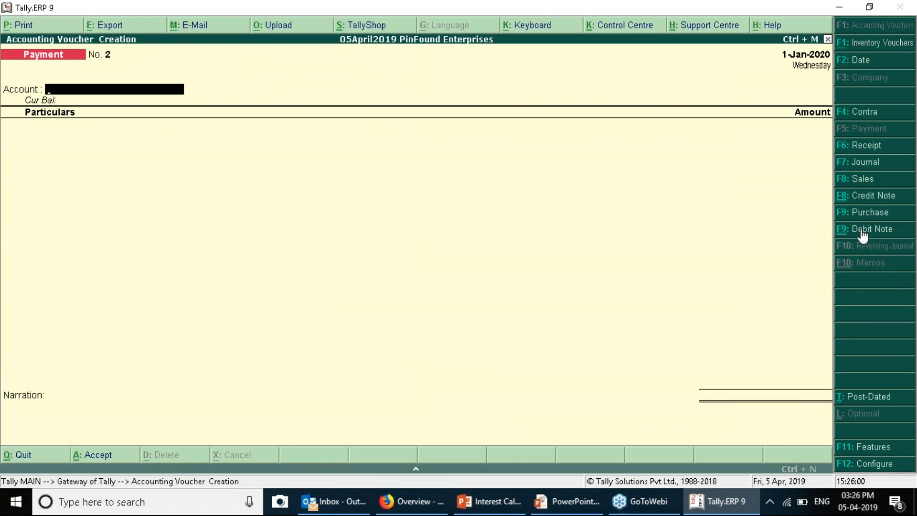
# Leave the blank payment voucher and open the Debit Note voucher type for alteration
pyautogui.press('Escape')
pyautogui.press('y')
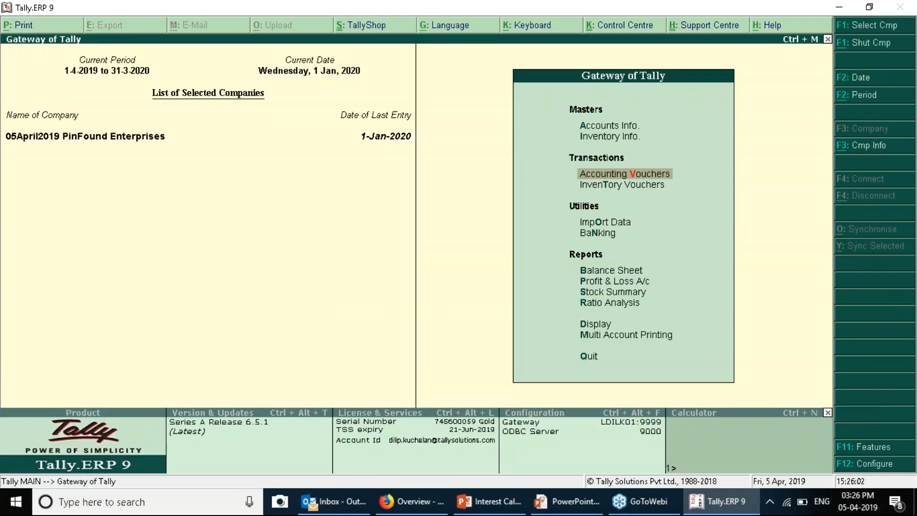
pyautogui.press('a')
pyautogui.press('v')
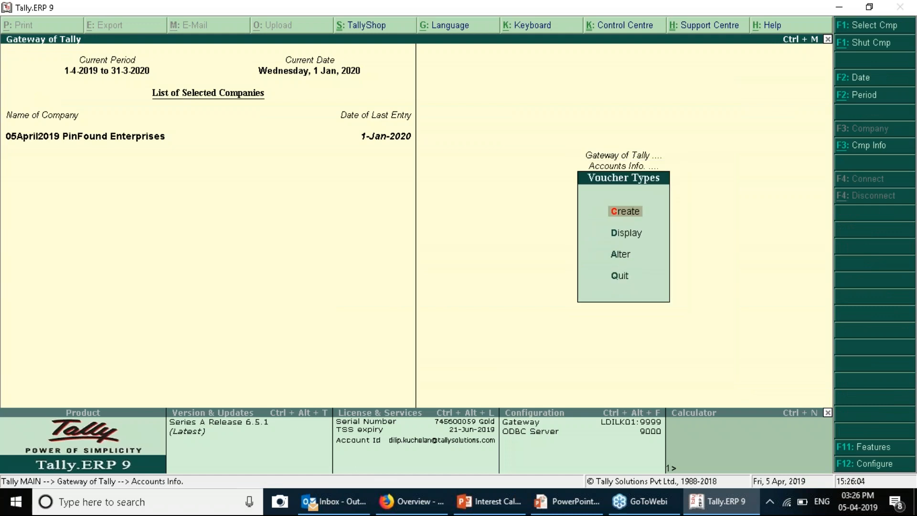
pyautogui.press('c')
pyautogui.press('Escape')
pyautogui.write('yaDe')
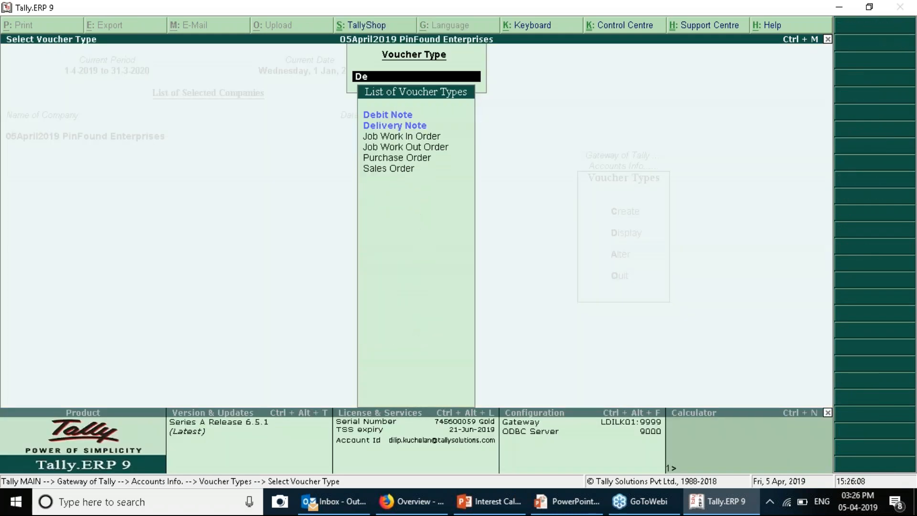
pyautogui.press('Return')
# Add the class 'Interest on Advances (SI)' with interest accounting enabled
pyautogui.click(637, 152)
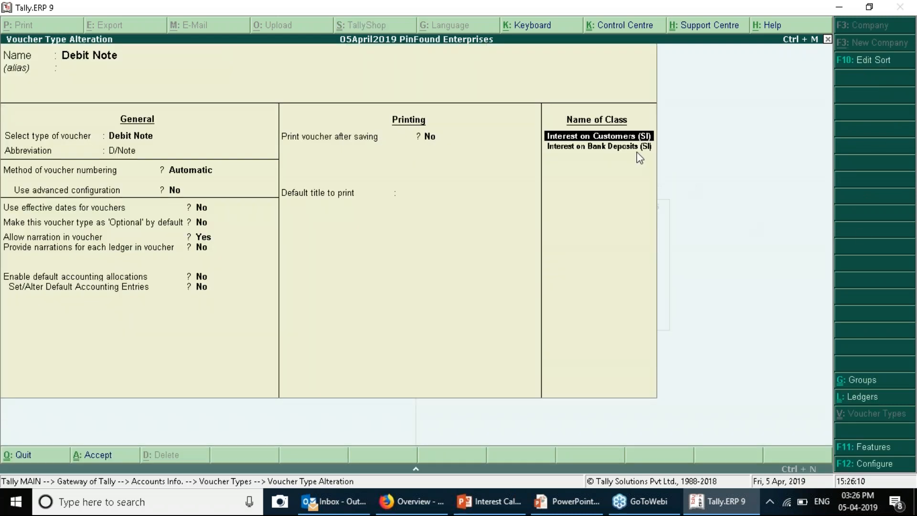
pyautogui.press('Down')
pyautogui.press('Return')
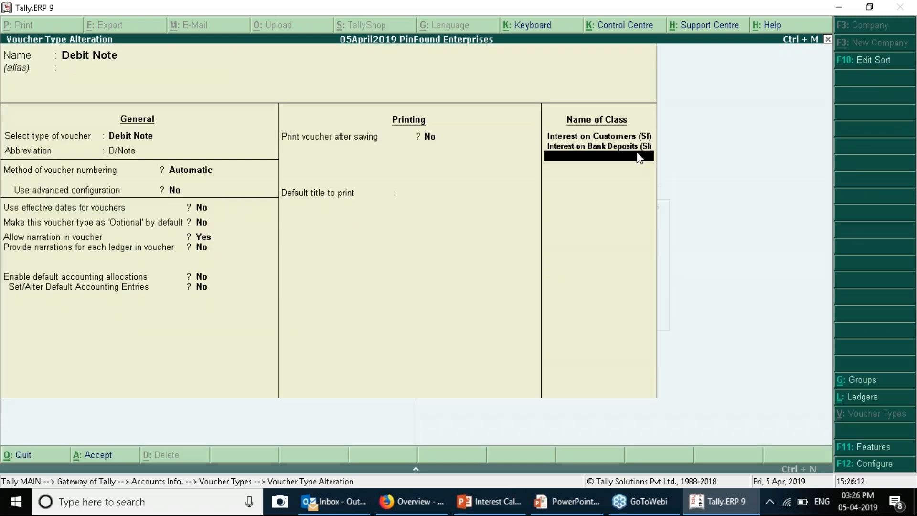
pyautogui.write('Interest on Advances (S')
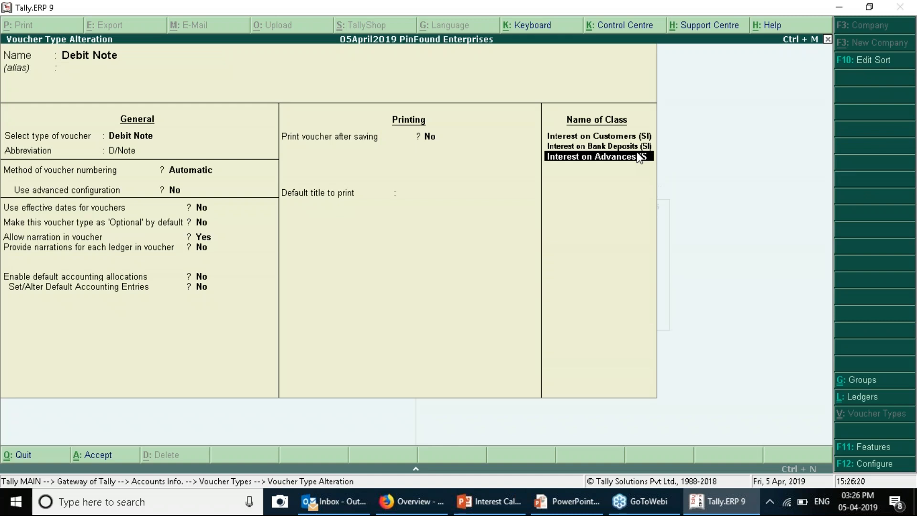
pyautogui.write('I)')
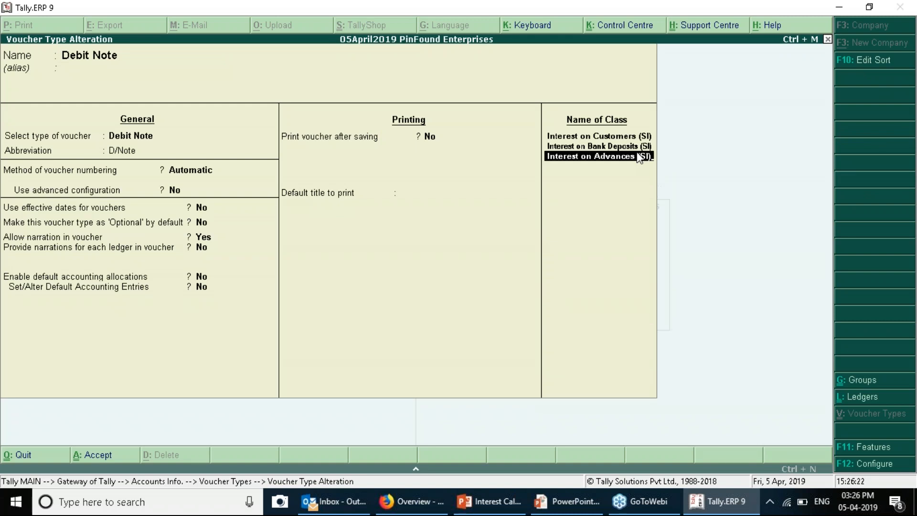
pyautogui.press('Return')
pyautogui.press('y')
pyautogui.press('Return')
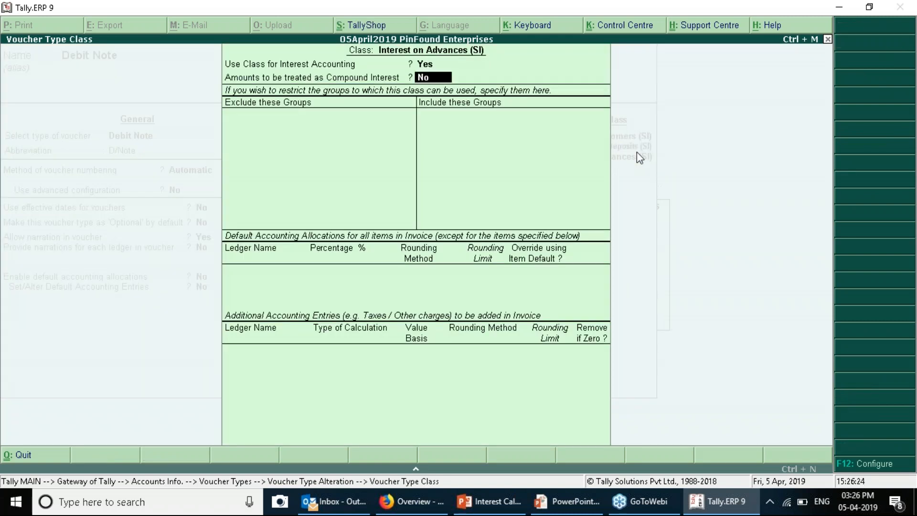
pyautogui.hotkey('ctrl', 'a')
# Add the class 'Interest on Advances (CI)' with interest accounting enabled and save
pyautogui.write('Int')
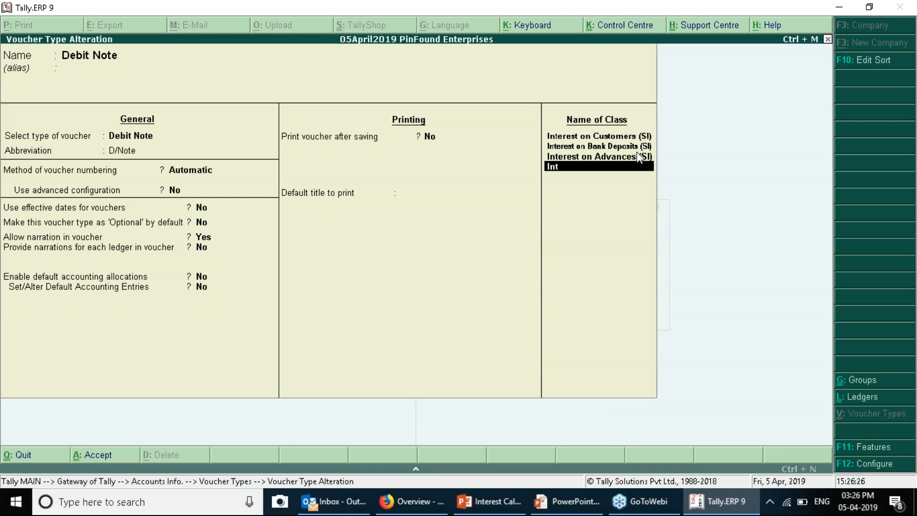
pyautogui.write('erest on Advances (CI)')
pyautogui.press('Return')
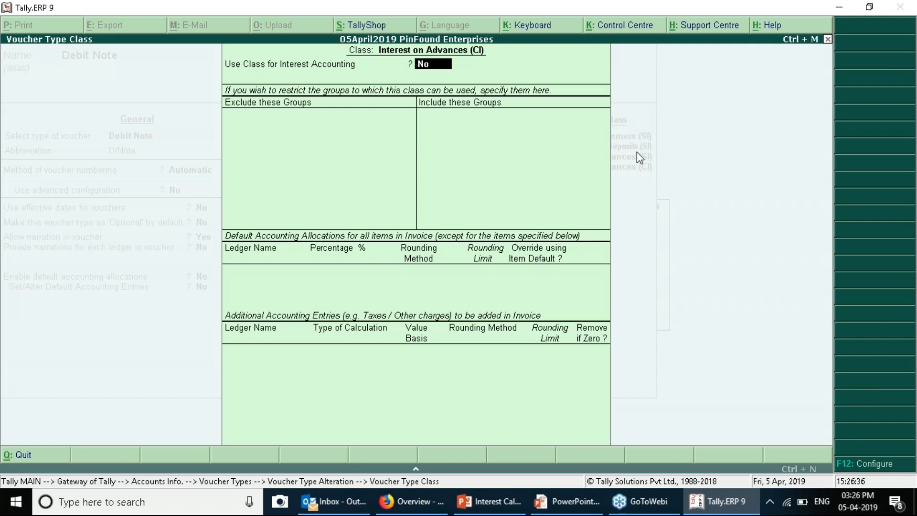
pyautogui.press('y')
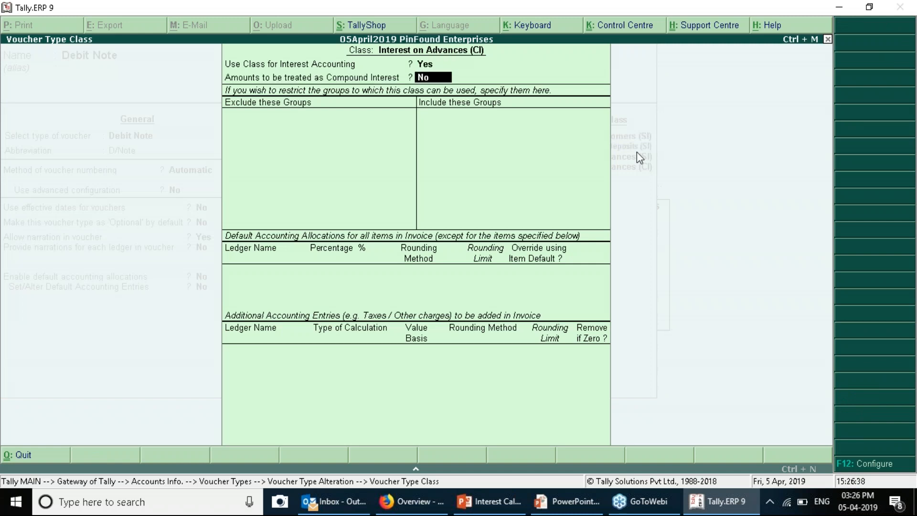
pyautogui.press('Return')
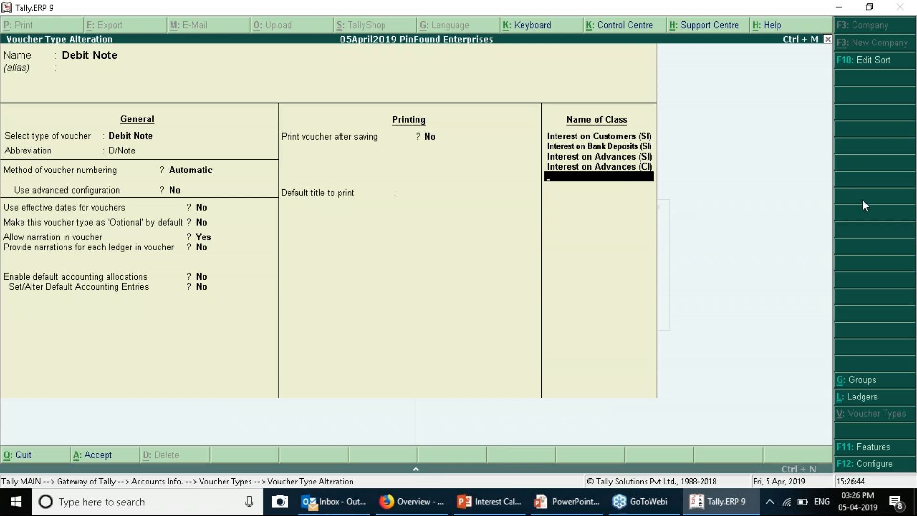
pyautogui.press('Return')
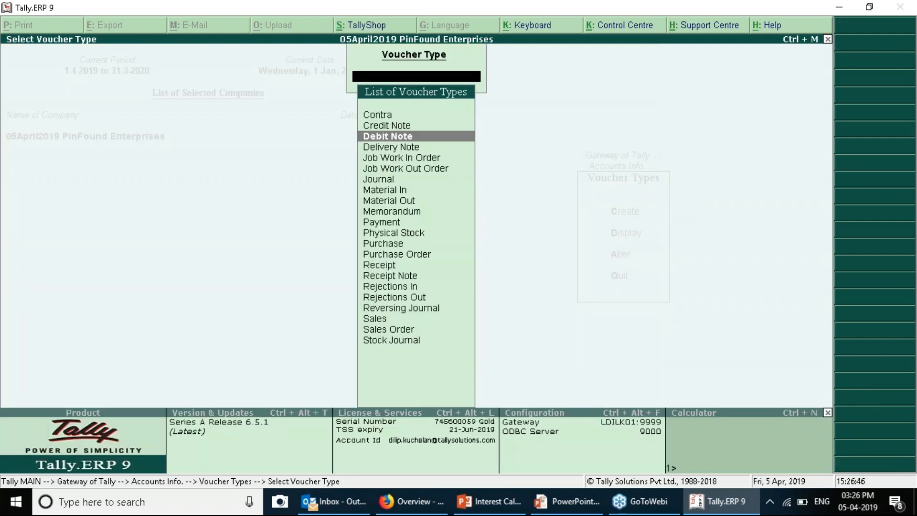
# Start a Debit Note under the Interest on Advances (SI) voucher class
pyautogui.press('Escape')
pyautogui.press('Escape')
pyautogui.press('Escape')
pyautogui.press('n')
pyautogui.press('Down')
pyautogui.press('Down')
pyautogui.press('Return')
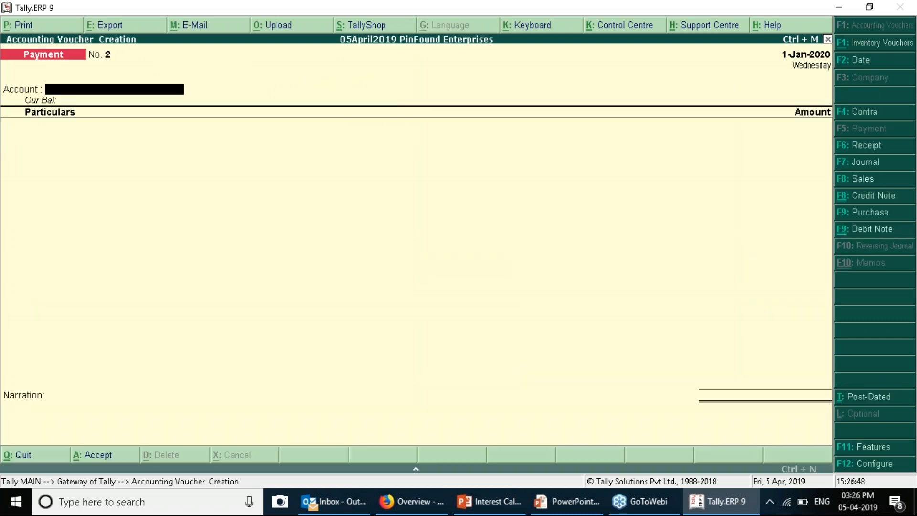
pyautogui.click(880, 230)
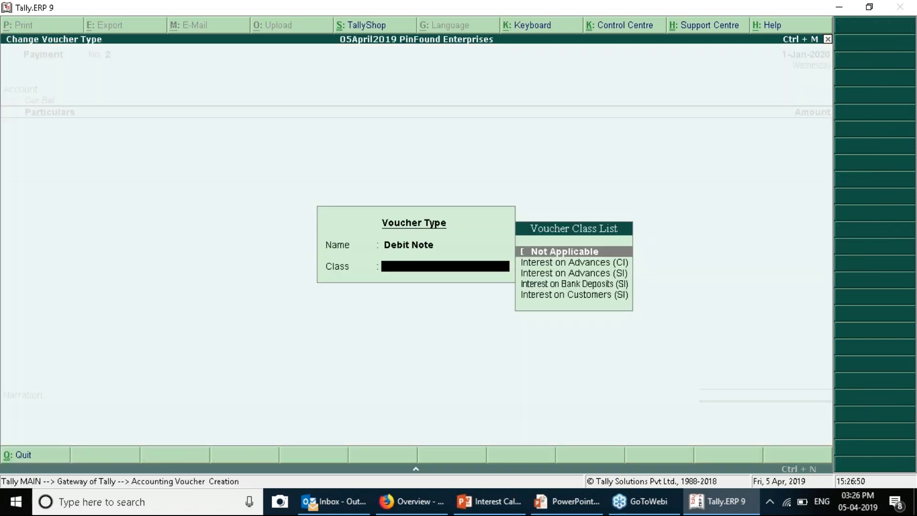
pyautogui.press('Down')
pyautogui.press('Down')
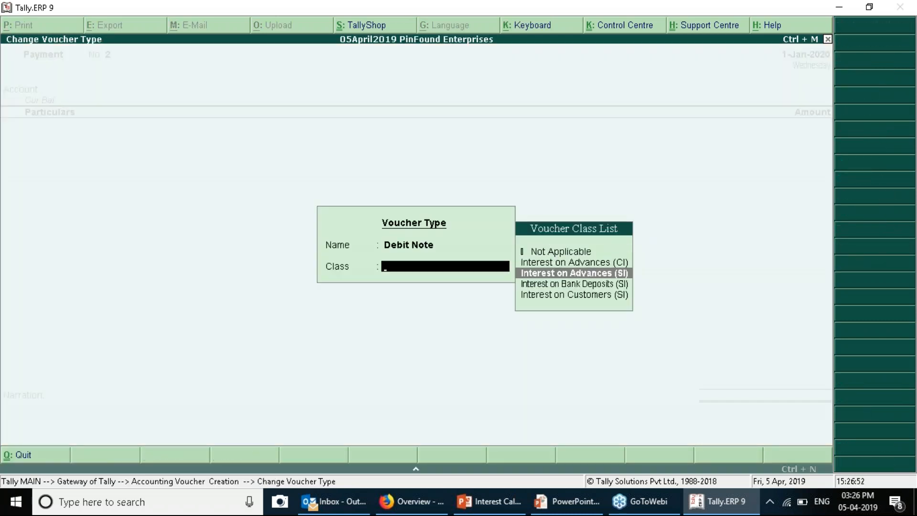
pyautogui.press('Return')
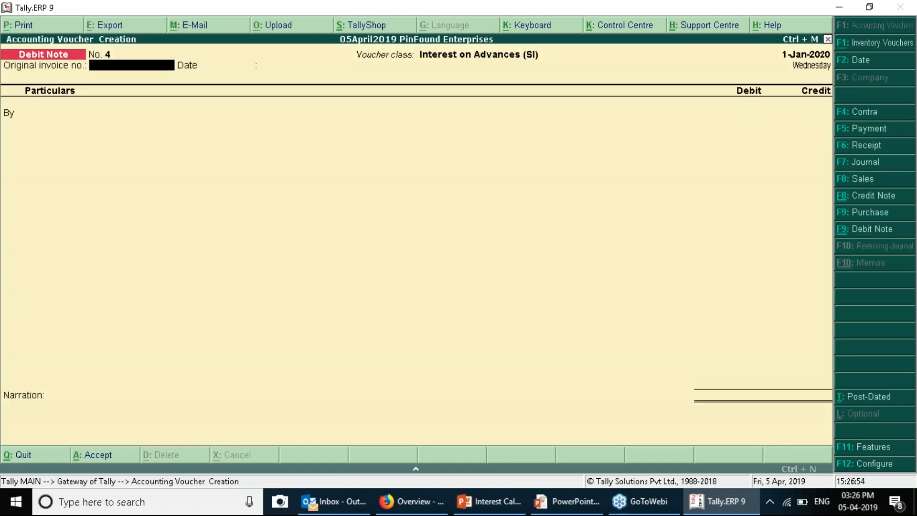
# Date the note 31-Jan-2020 and debit Employee-SI with the ADV/001 interest of 250.00
pyautogui.press('F2')
pyautogui.write('31-1')
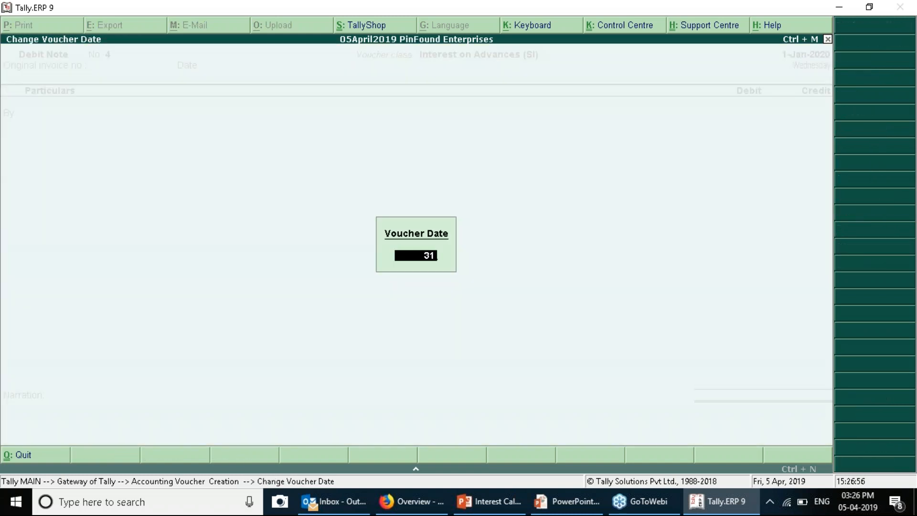
pyautogui.press('Return')
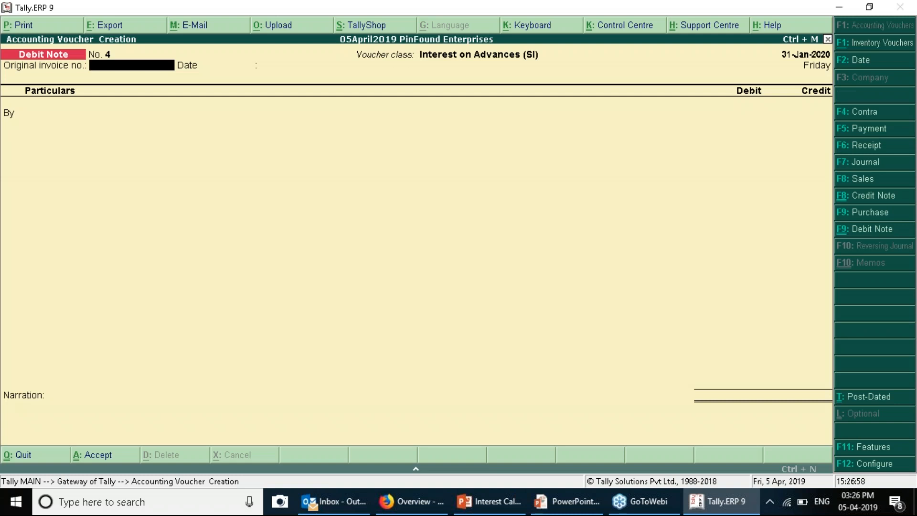
pyautogui.press('Return')
pyautogui.press('Return')
pyautogui.press('Down')
pyautogui.press('Down')
pyautogui.press('Down')
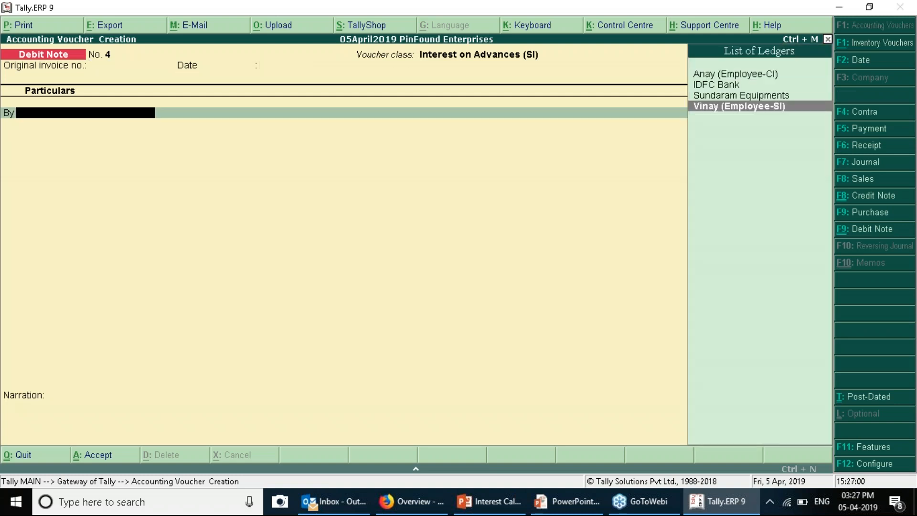
pyautogui.press('Return')
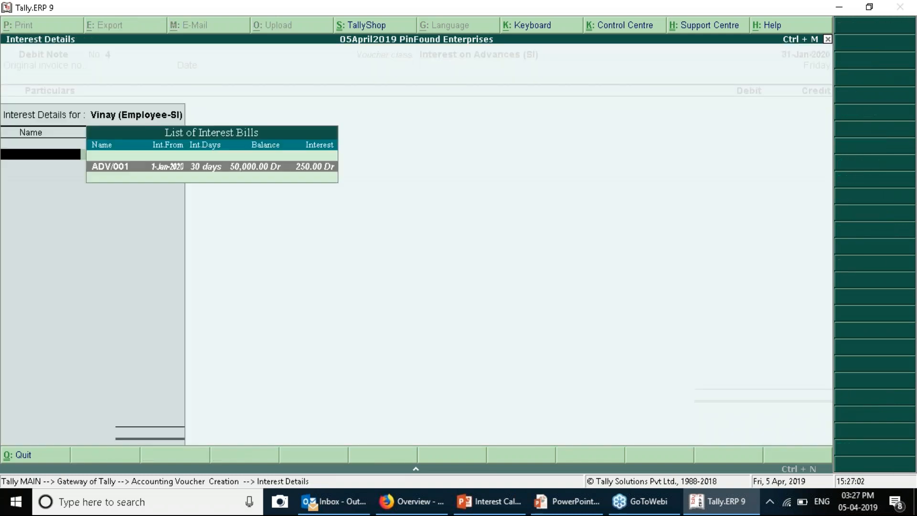
pyautogui.press('Return')
pyautogui.press('Return')
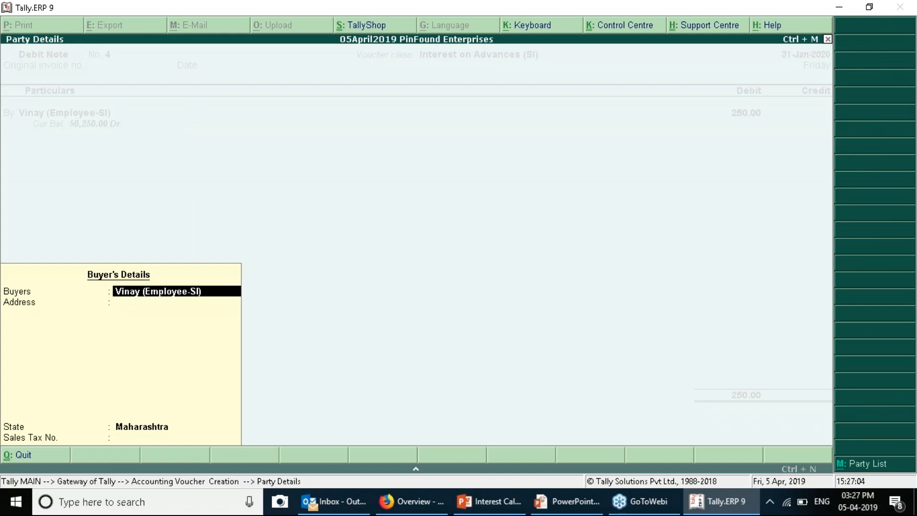
# Record the 250.00 debit as New Ref IC004
pyautogui.hotkey('ctrl', 'a')
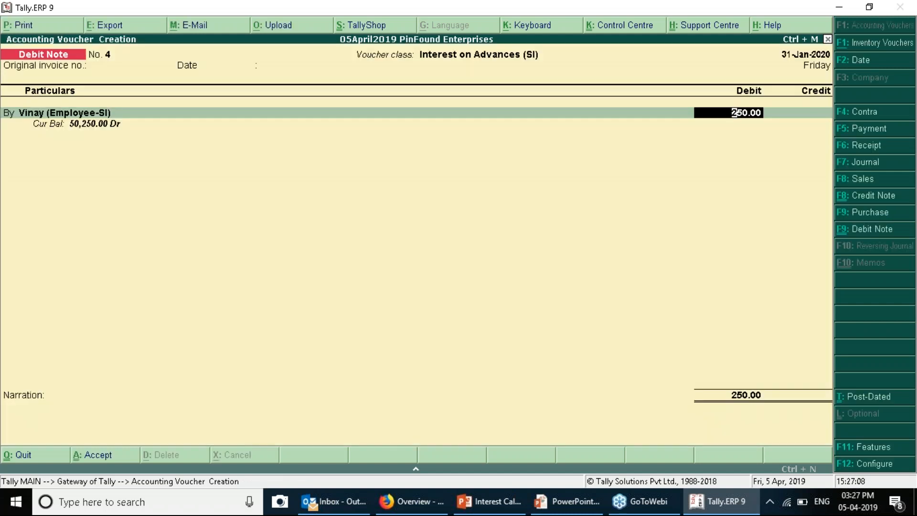
pyautogui.press('Return')
pyautogui.press('Return')
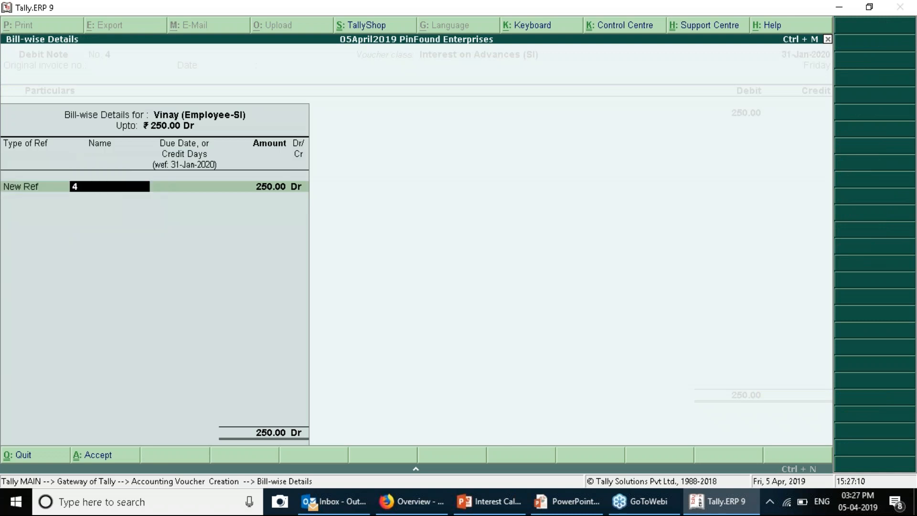
pyautogui.write('IC')
pyautogui.press('BackSpace')
pyautogui.write('C004')
pyautogui.press('Return')
pyautogui.press('Return')
pyautogui.press('Return')
pyautogui.press('Return')
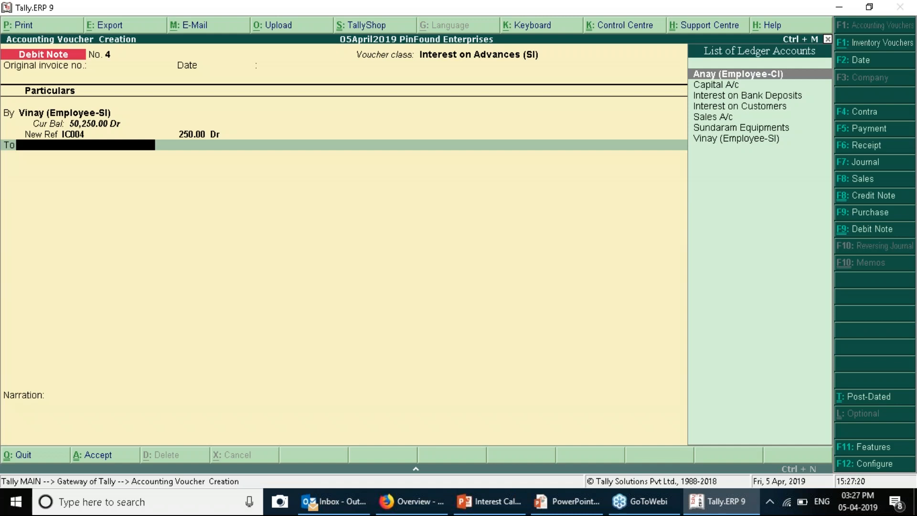
# Begin creating a new credit ledger named Interest on Advances
pyautogui.hotkey('alt', 'c')
pyautogui.write('Interest on Advances')
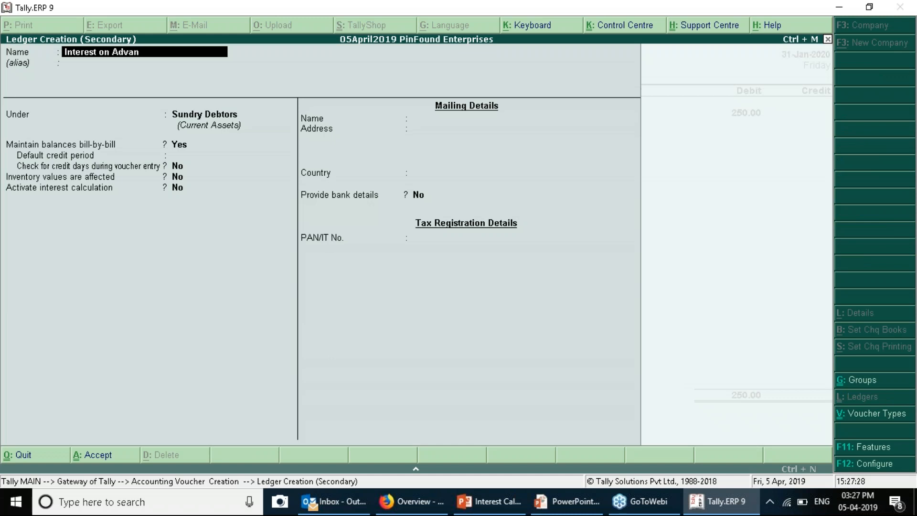
# Place the Interest on Advances ledger under Indirect Incomes and save it back into the voucher
pyautogui.press('Return')
pyautogui.write('In')
pyautogui.press('Down')
pyautogui.press('Down')
pyautogui.press('Down')
pyautogui.press('Down')
pyautogui.press('Return')
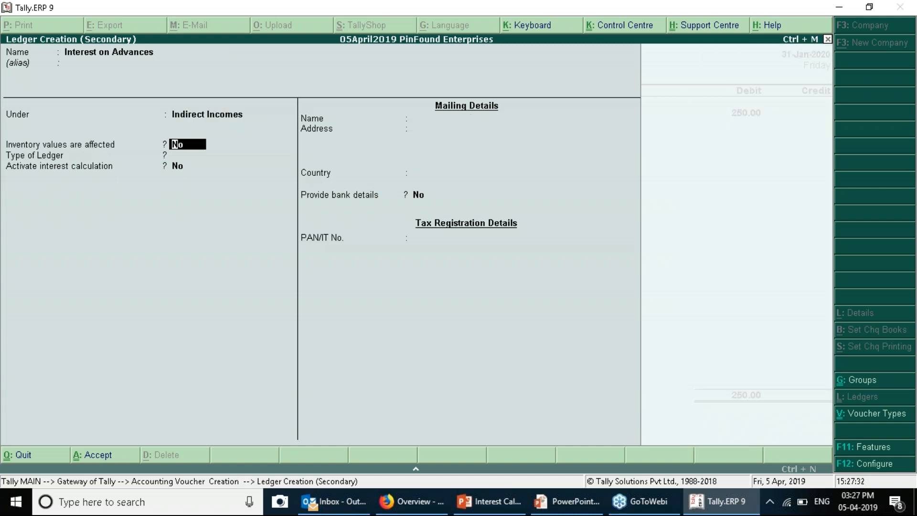
pyautogui.hotkey('ctrl', 'a')
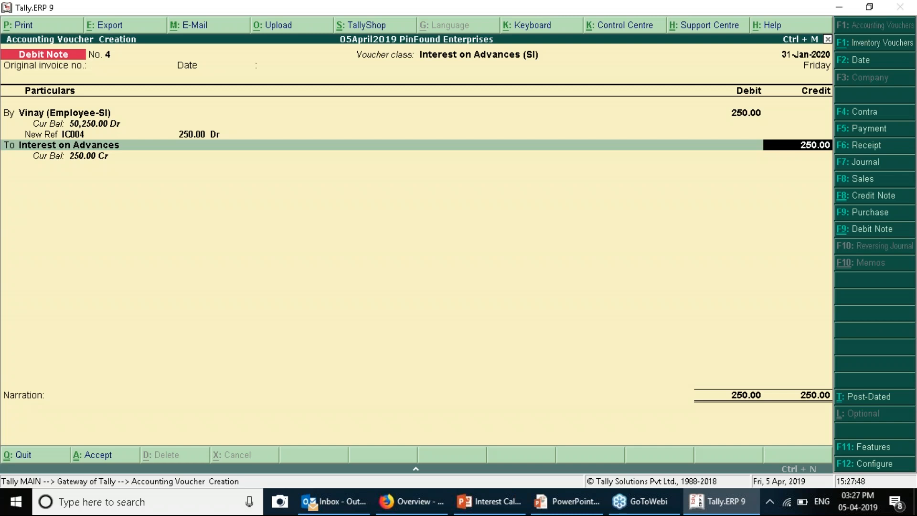
# Save Debit Note No. 4 and switch the next note to the Interest on Advances (CI) class
pyautogui.hotkey('ctrl', 'a')
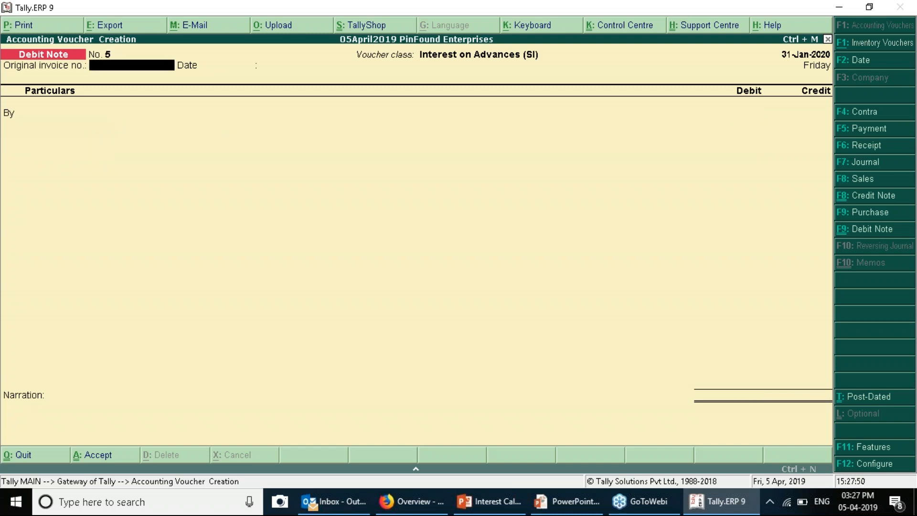
pyautogui.hotkey('ctrl', 'F9')
pyautogui.press('Up')
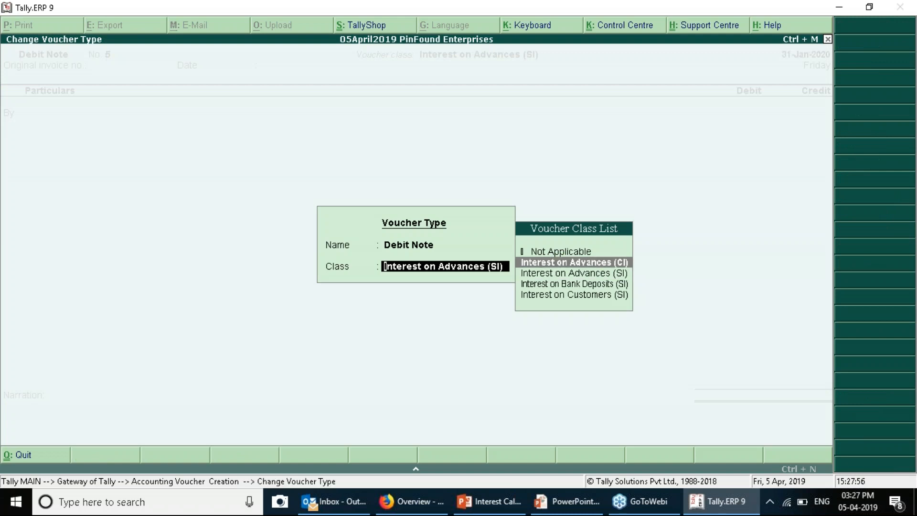
pyautogui.press('Return')
pyautogui.press('Return')
pyautogui.press('Return')
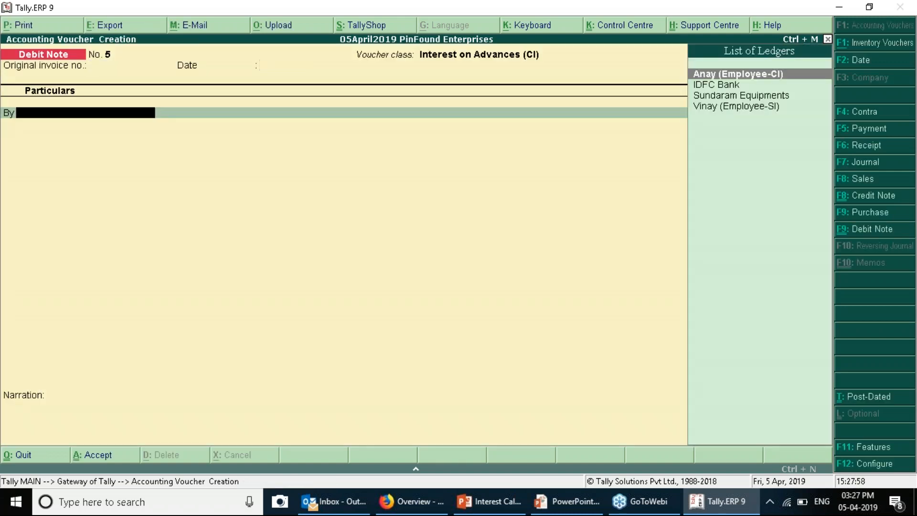
# Debit Employee-CI 250.00 for ADV/002, credit Interest on Advances, and save Debit Note No. 5
pyautogui.press('Down')
pyautogui.press('Down')
pyautogui.press('Down')
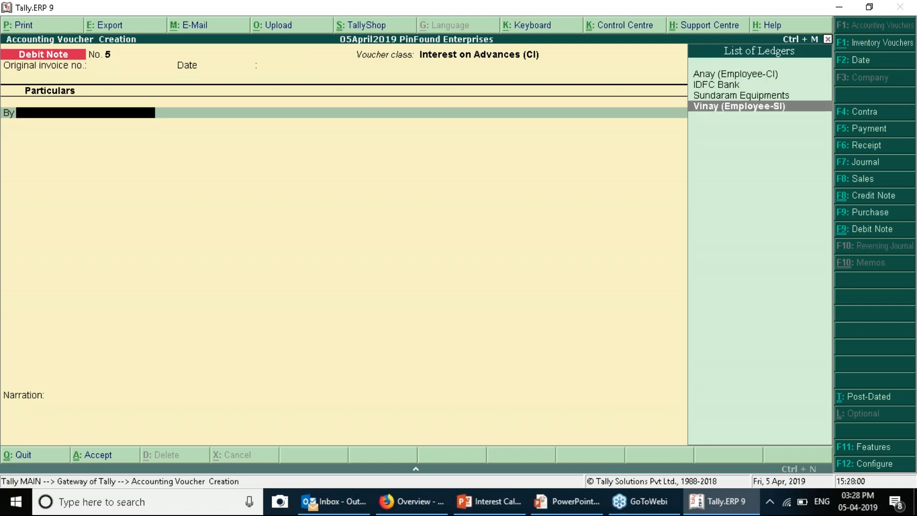
pyautogui.press('Up')
pyautogui.press('Up')
pyautogui.press('Up')
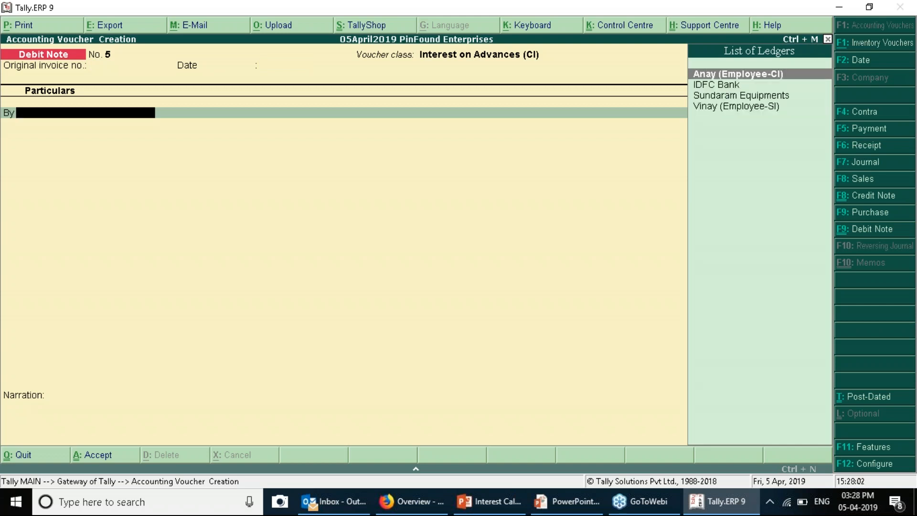
pyautogui.press('Return')
pyautogui.press('Return')
pyautogui.press('Return')
pyautogui.press('Return')
pyautogui.press('Return')
pyautogui.press('Return')
pyautogui.press('Return')
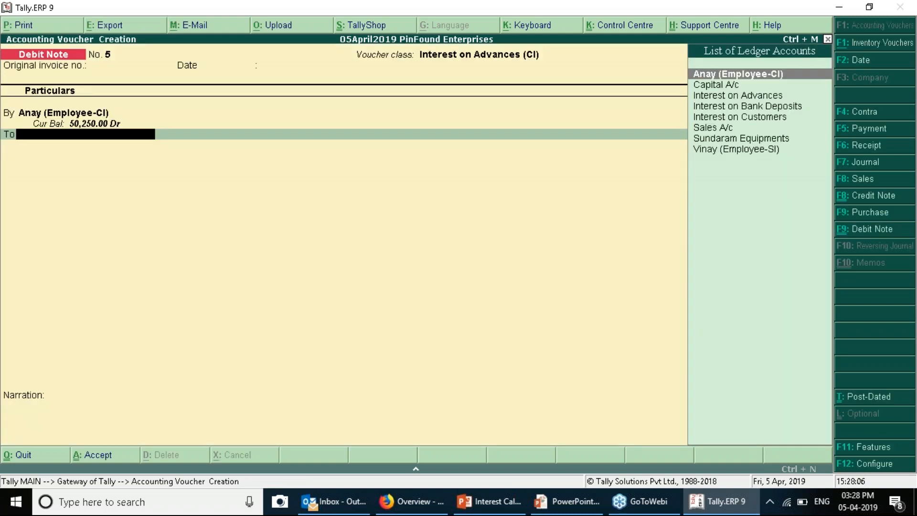
pyautogui.write('In')
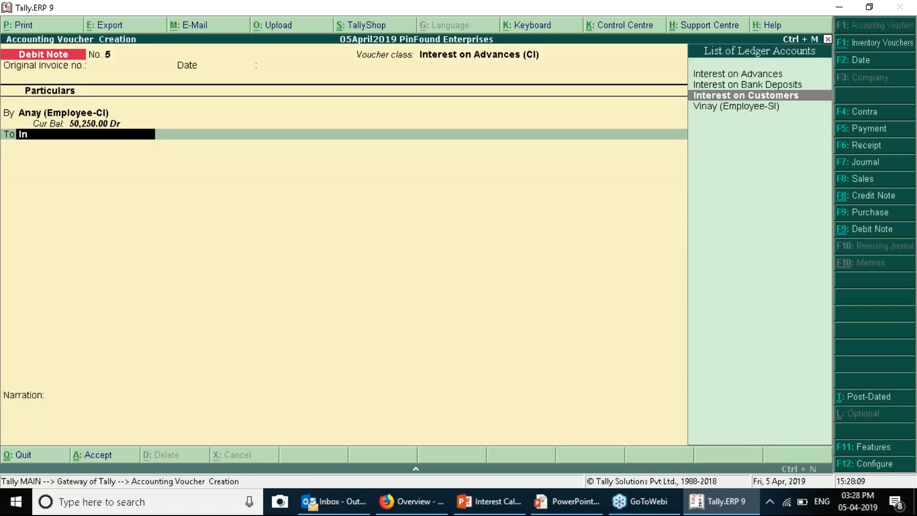
pyautogui.press('Up')
pyautogui.press('Up')
pyautogui.press('Return')
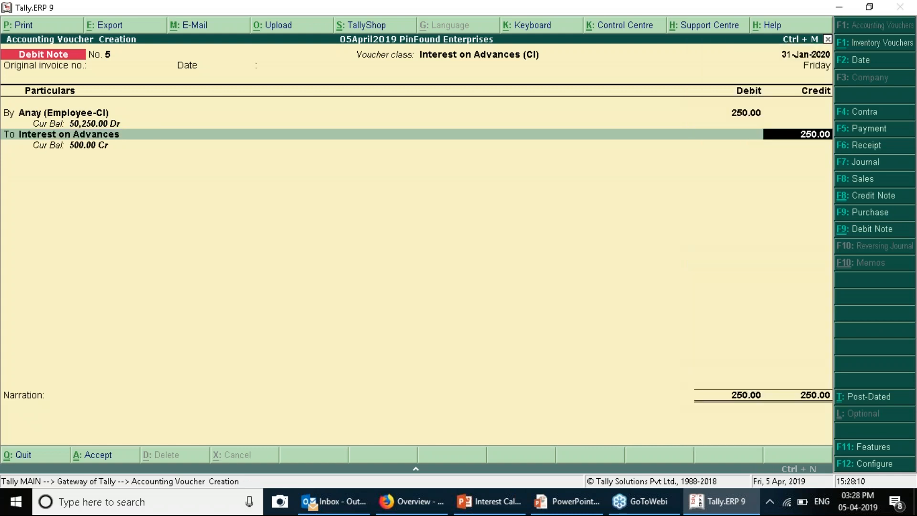
pyautogui.press('Return')
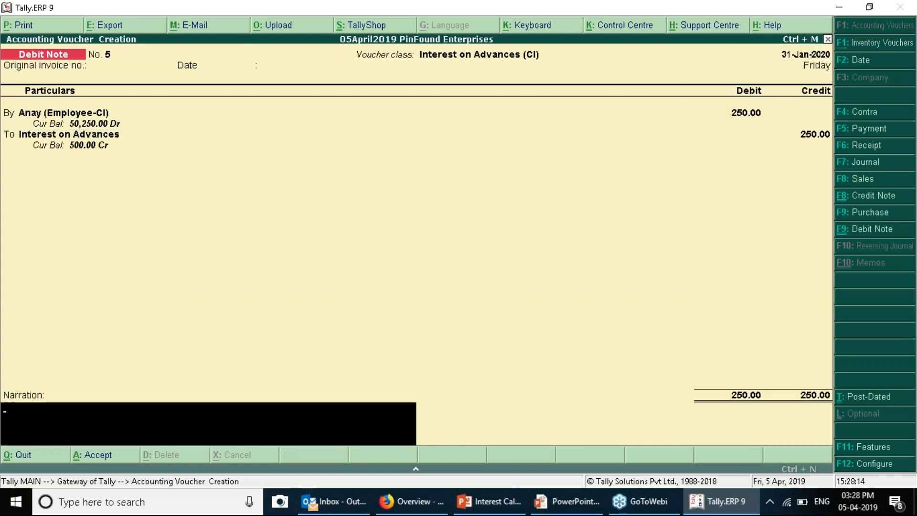
pyautogui.press('Return')
pyautogui.press('Return')
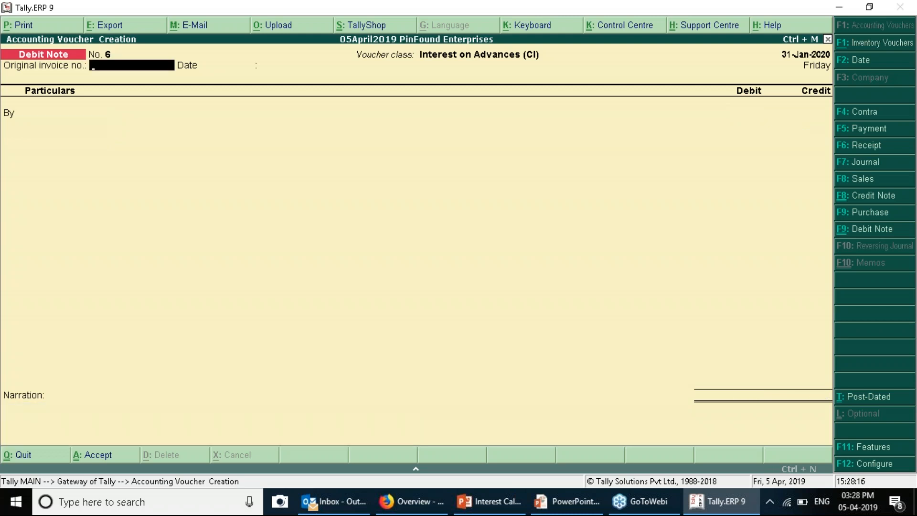
pyautogui.press('Escape')
# Open the Interest Calculations reports under Display > Statements of Accounts
pyautogui.press('Return')
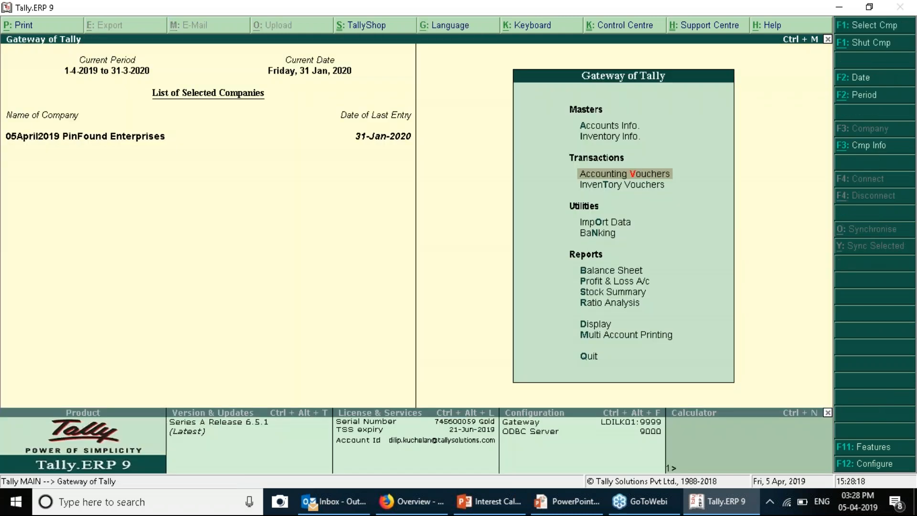
pyautogui.press('d')
pyautogui.press('s')
pyautogui.press('Down')
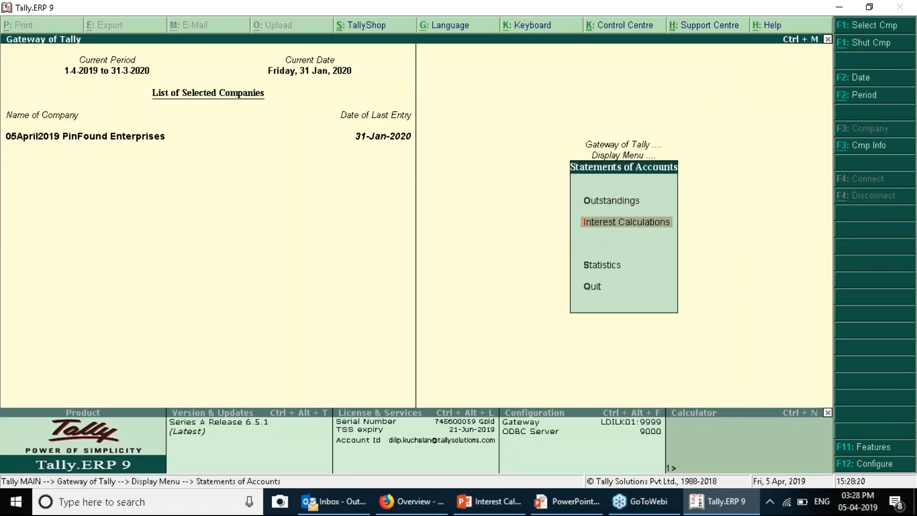
pyautogui.press('Return')
pyautogui.press('Return')
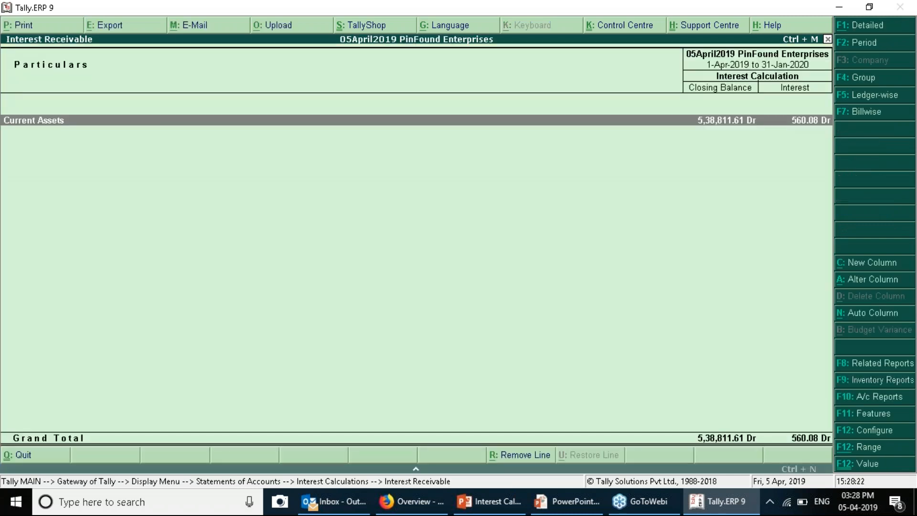
# Set the interest receivable period to 1-Feb-2020 through 31-Mar-2020 and drill into Current Assets
pyautogui.press('F2')
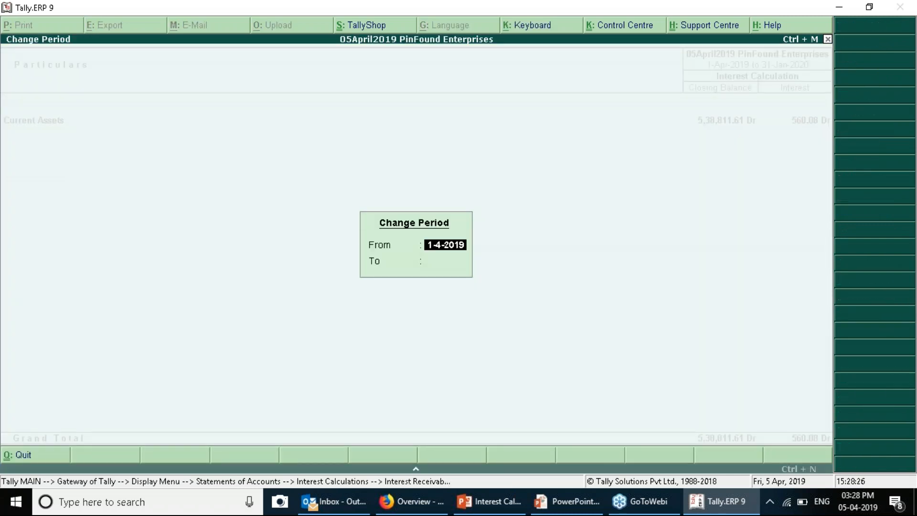
pyautogui.press('BackSpace')
pyautogui.write('1c')
pyautogui.press('BackSpace')
pyautogui.write('-2-2020')
pyautogui.press('Return')
pyautogui.write('311')
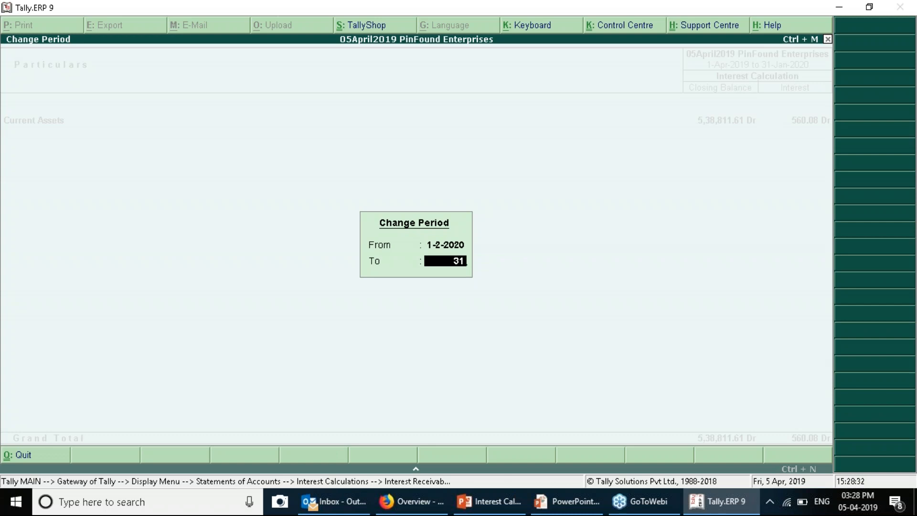
pyautogui.press('BackSpace')
pyautogui.write('3')
pyautogui.press('Return')
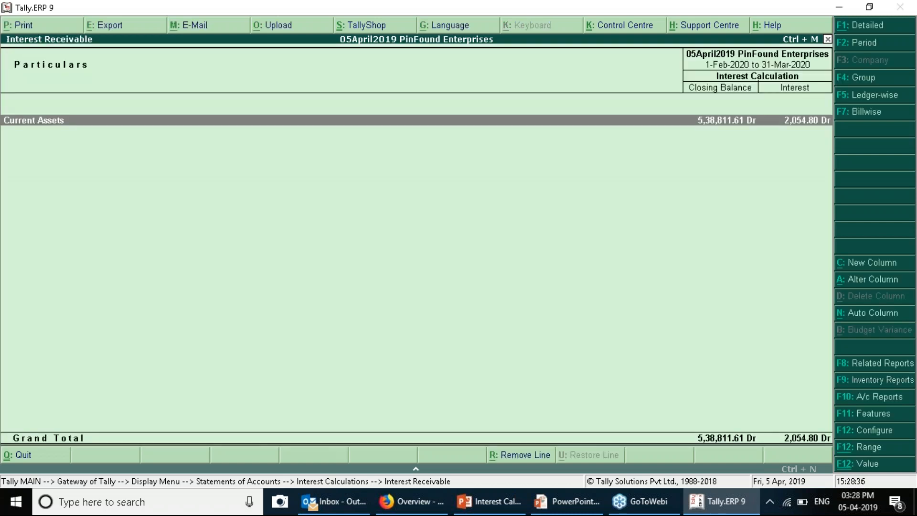
pyautogui.press('Return')
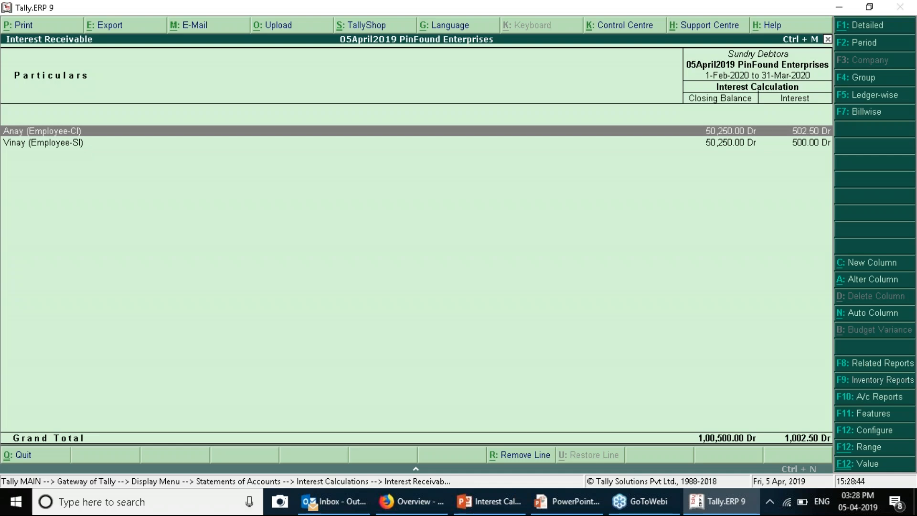
pyautogui.hotkey('alt', 'Tab')
pyautogui.hotkey('alt', 'Tab')
# Extend the interest report period to end on 1-Jun-2020
pyautogui.press('F2')
pyautogui.press('Return')
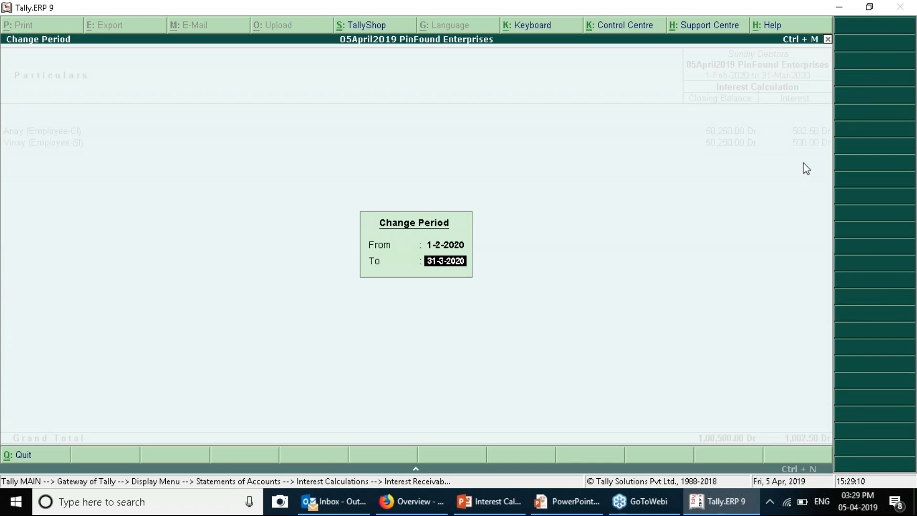
pyautogui.write('1 6 2020')
pyautogui.press('Return')
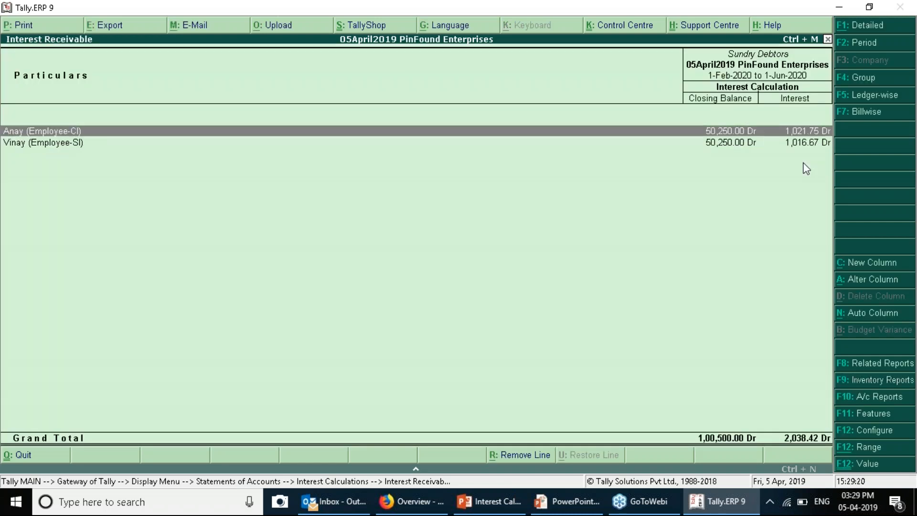
# Expand the ADV/002 and ADV/001 interest calculations for Employee-CI and Employee-SI, noting the 0.50% rate
pyautogui.press('Down')
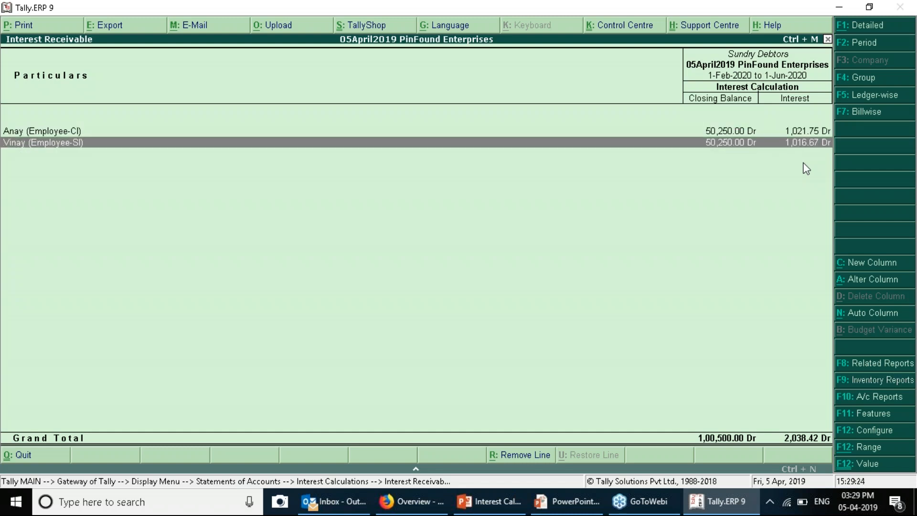
pyautogui.press('Up')
pyautogui.press('Return')
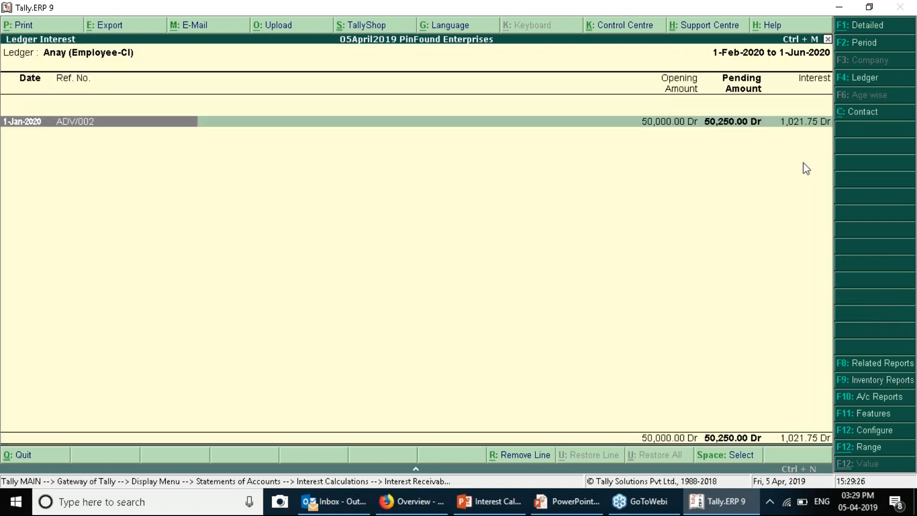
pyautogui.press('Return')
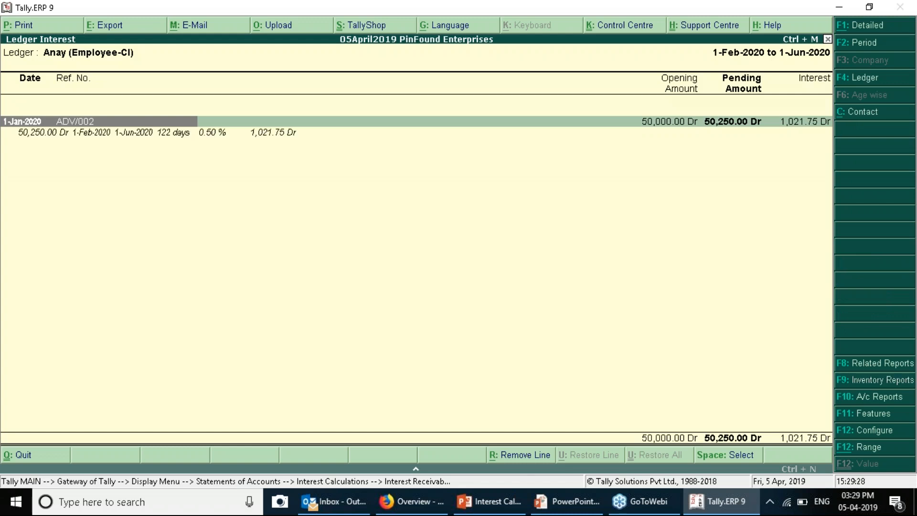
pyautogui.press('Down')
pyautogui.press('Escape')
pyautogui.press('Down')
pyautogui.press('Return')
pyautogui.hotkey('shift', 'Return')
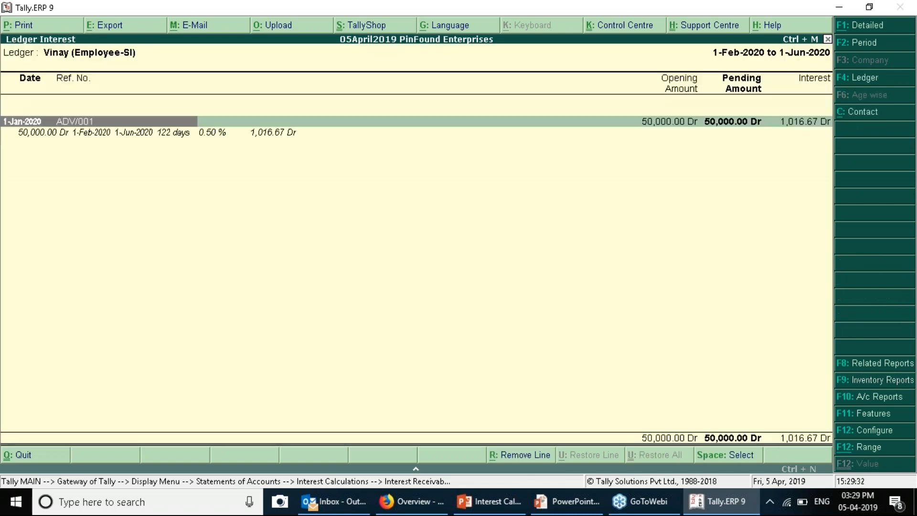
pyautogui.press('Down')
pyautogui.press('Right')
pyautogui.press('Right')
pyautogui.press('Right')
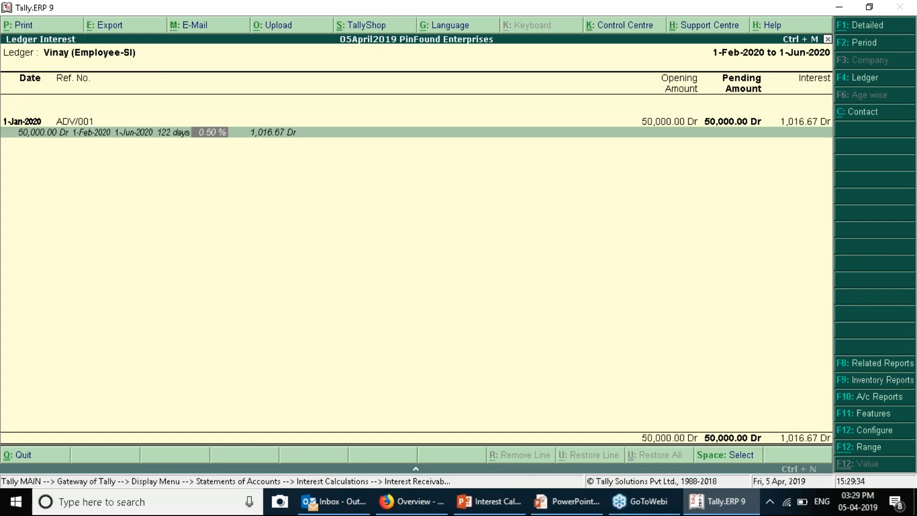
pyautogui.press('Escape')
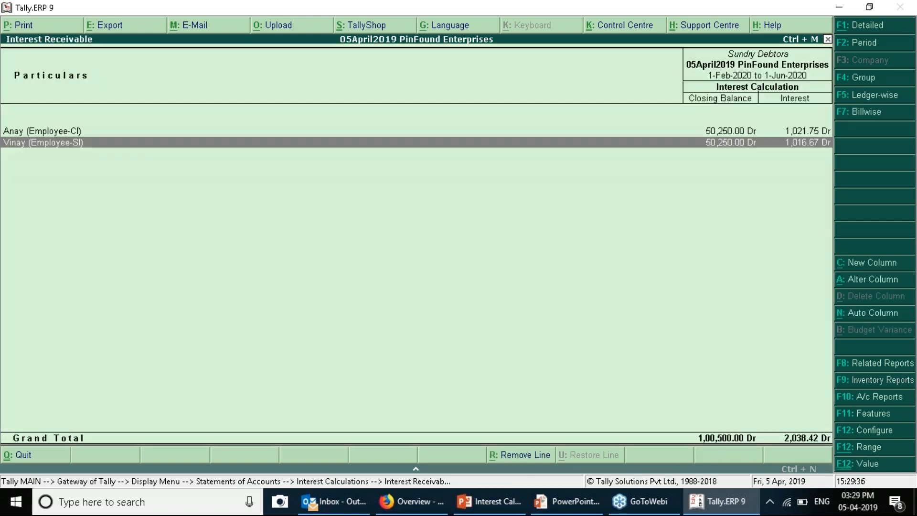
# Recheck both employees' interest details, then leave the reports for a new debit note
pyautogui.press('Up')
pyautogui.press('Return')
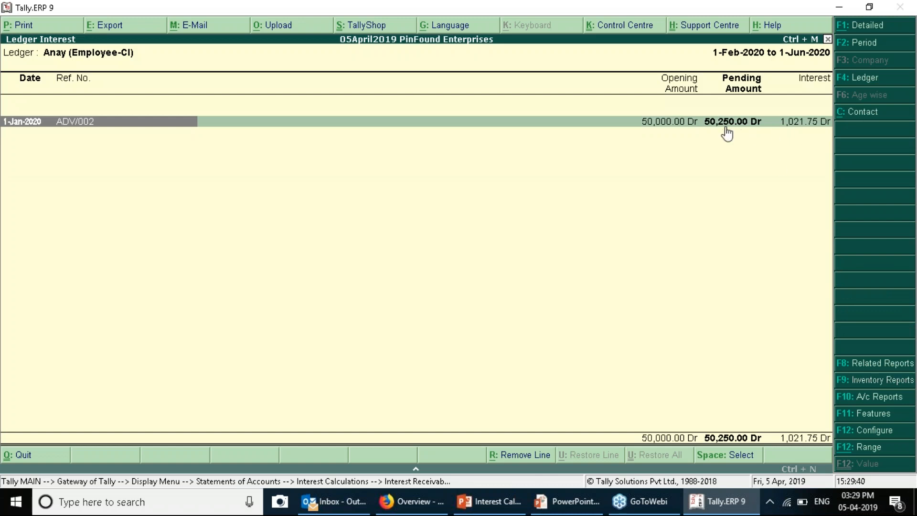
pyautogui.press('Escape')
pyautogui.press('Down')
pyautogui.press('Return')
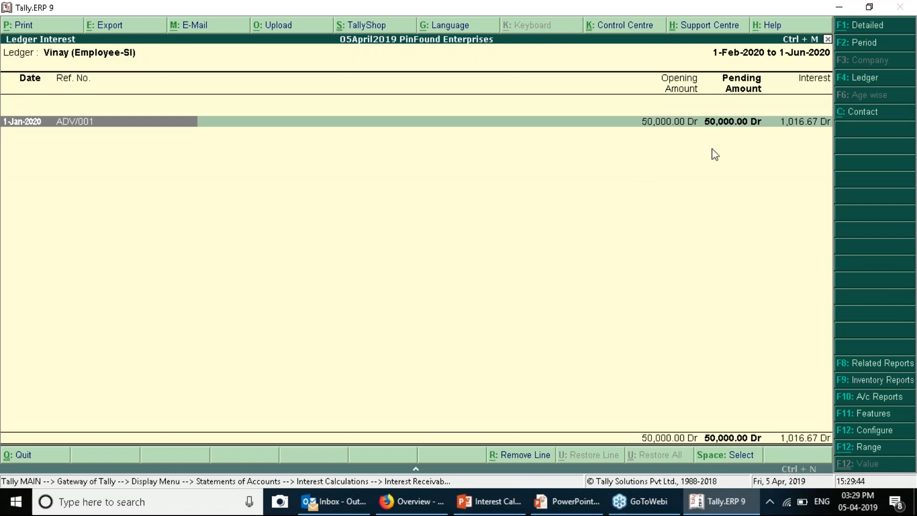
pyautogui.press('Escape')
pyautogui.press('Escape')
pyautogui.press('Escape')
pyautogui.press('Escape')
pyautogui.press('Escape')
pyautogui.press('Escape')
pyautogui.press('Escape')
pyautogui.press('Escape')
pyautogui.press('v')
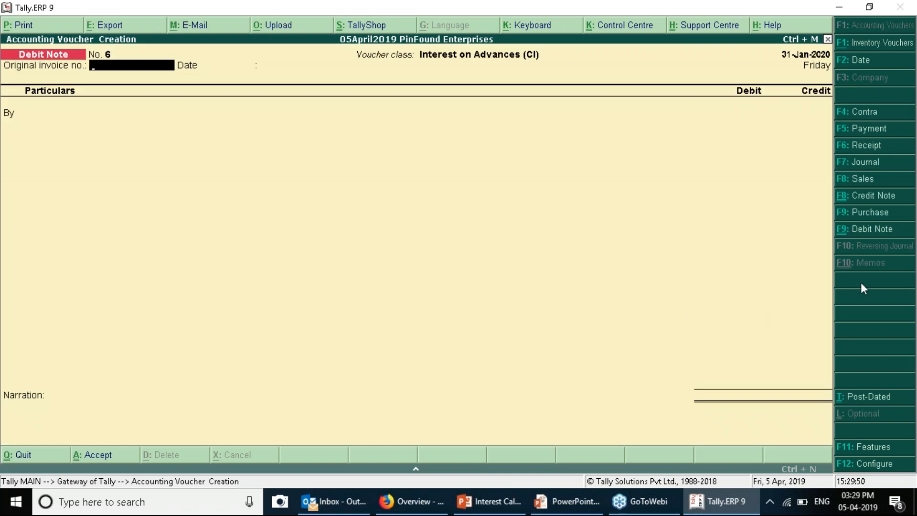
# Date the debit note 31-Mar-2020 and charge Employee-CI's ADV/002 interest of 502.50 to Interest on Advances
pyautogui.press('F2')
pyautogui.write('31')
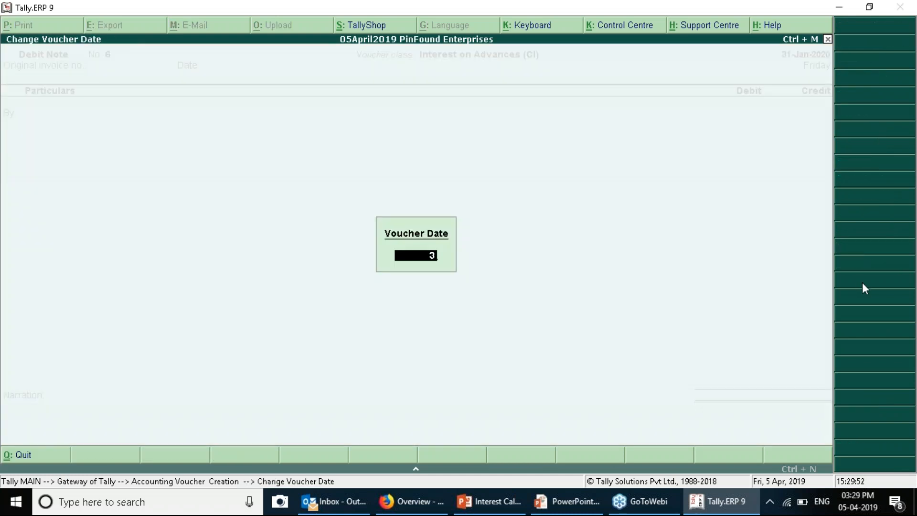
pyautogui.press('Return')
pyautogui.press('Return')
pyautogui.press('Return')
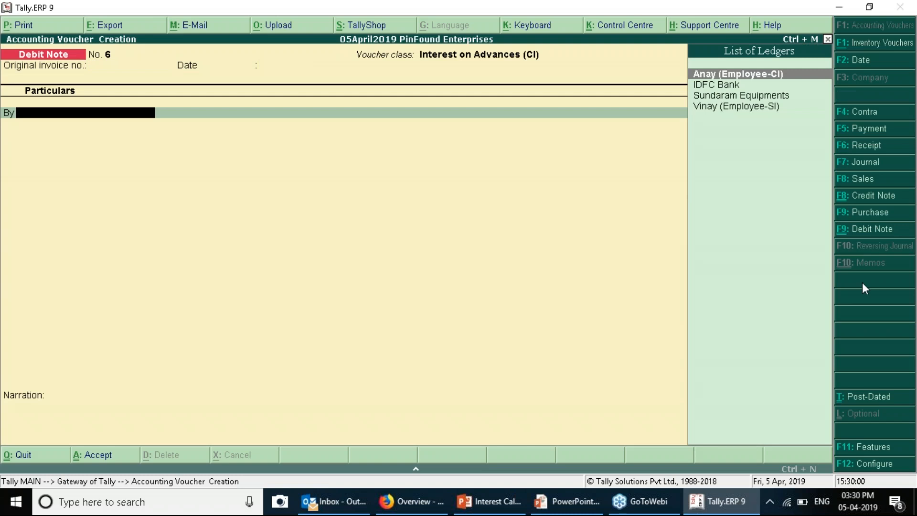
pyautogui.press('Return')
pyautogui.press('Return')
pyautogui.press('Return')
pyautogui.press('Return')
pyautogui.press('Return')
pyautogui.press('Return')
pyautogui.press('Return')
pyautogui.press('Return')
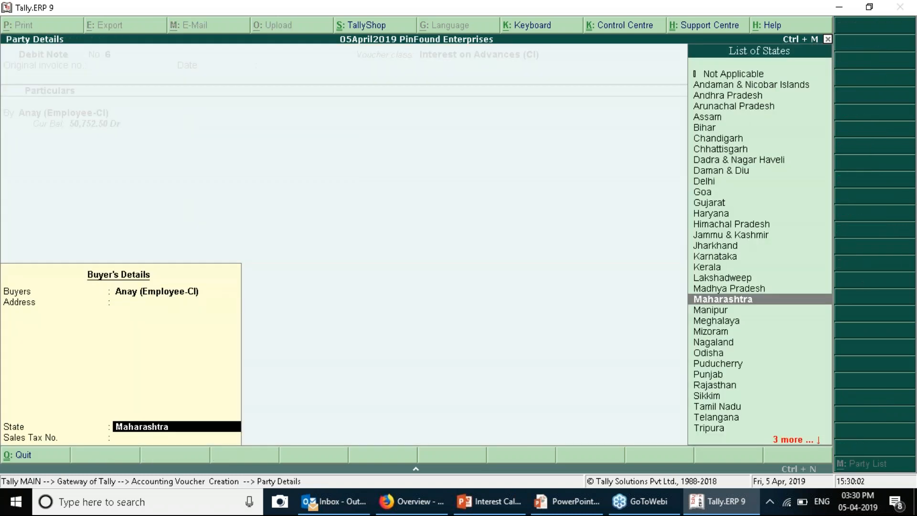
pyautogui.press('Return')
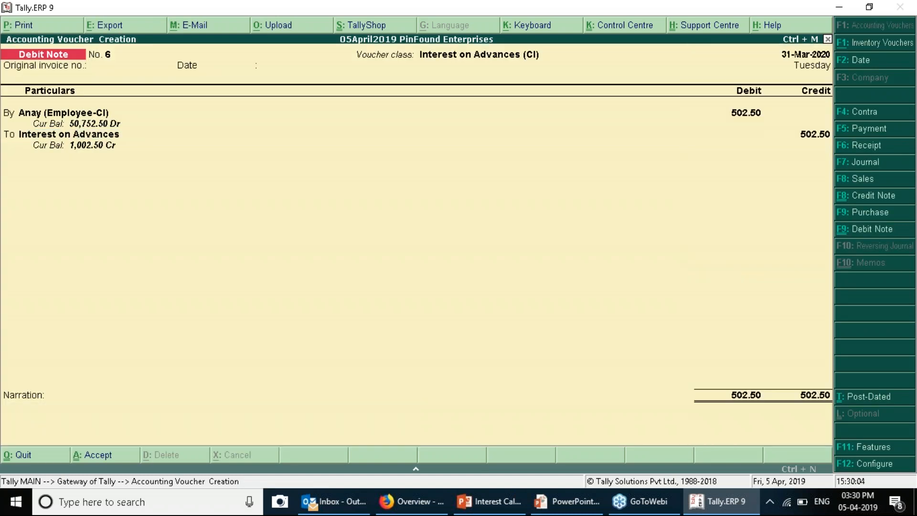
pyautogui.press('Return')
# Post a 500.00 Interest on Advances (SI) debit note against Employee-SI as a new reference
pyautogui.press('Return')
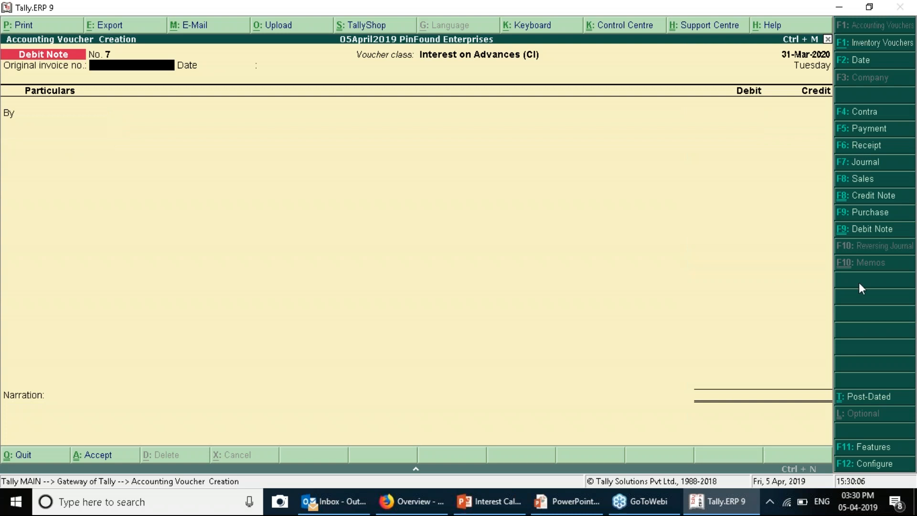
pyautogui.click(871, 229)
pyautogui.press('Down')
pyautogui.press('Return')
pyautogui.press('Down')
pyautogui.press('Down')
pyautogui.press('Down')
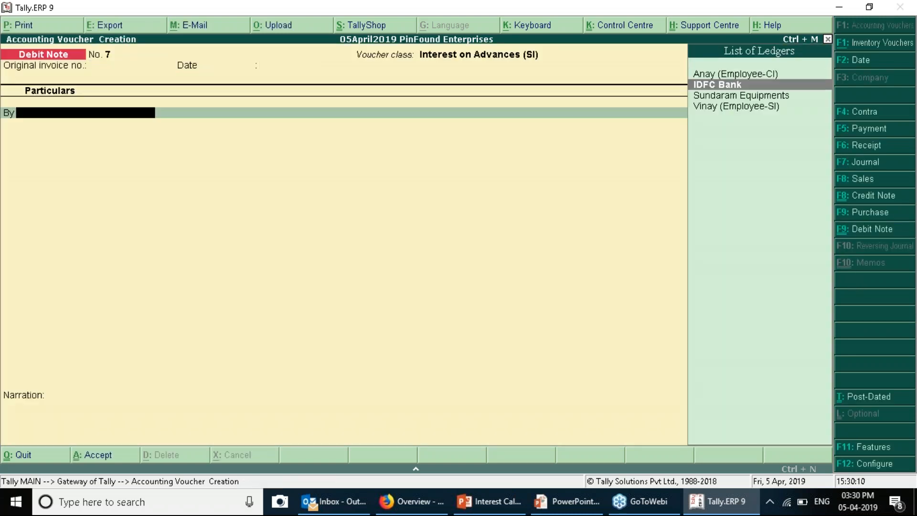
pyautogui.press('Return')
pyautogui.press('Return')
pyautogui.press('Return')
pyautogui.press('Return')
pyautogui.press('Return')
pyautogui.press('Return')
pyautogui.press('Return')
pyautogui.press('Return')
pyautogui.press('Return')
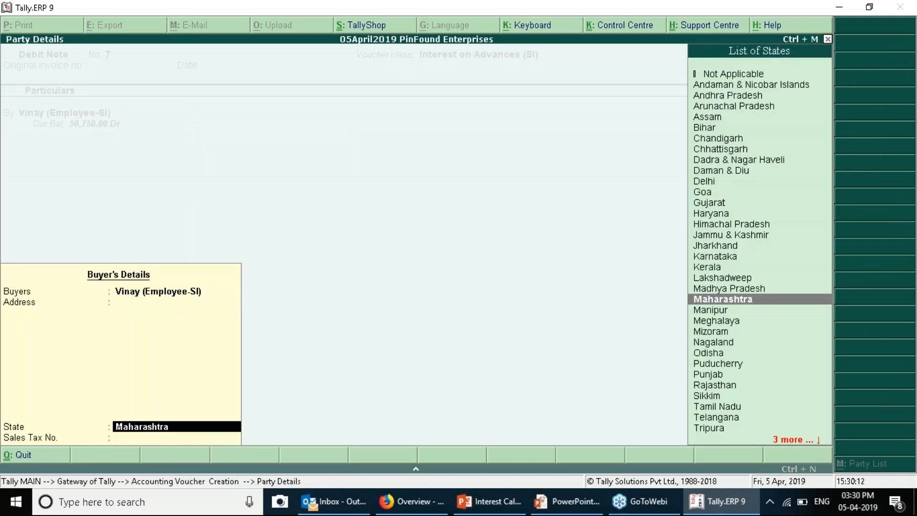
pyautogui.press('Return')
pyautogui.press('Return')
pyautogui.press('Return')
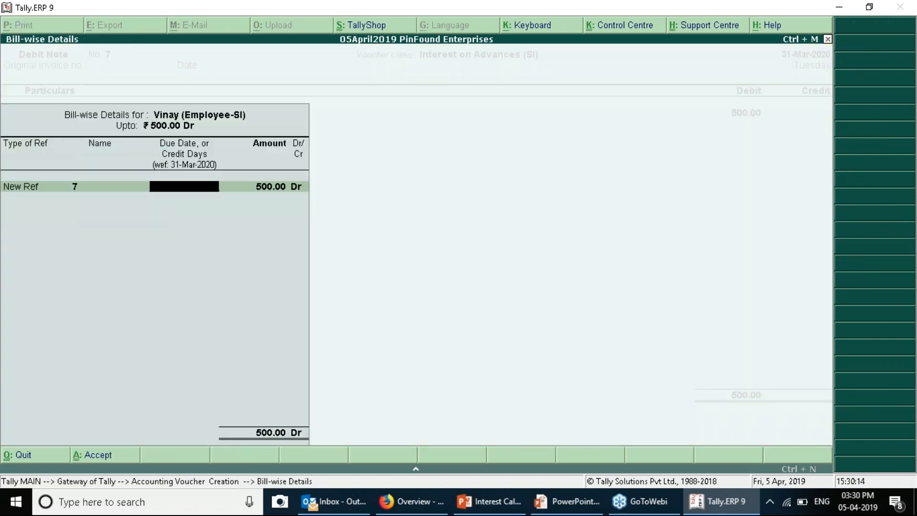
pyautogui.press('Return')
pyautogui.press('Return')
pyautogui.press('Return')
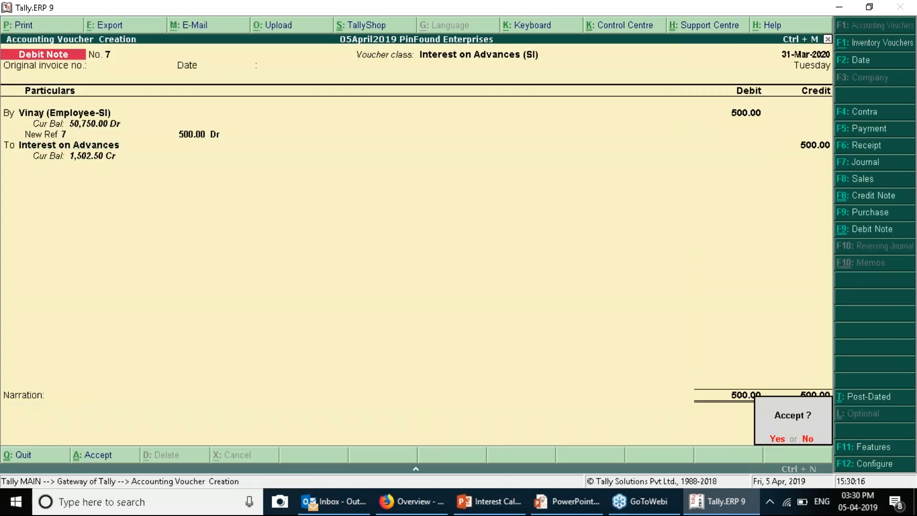
pyautogui.press('Return')
pyautogui.press('Escape')
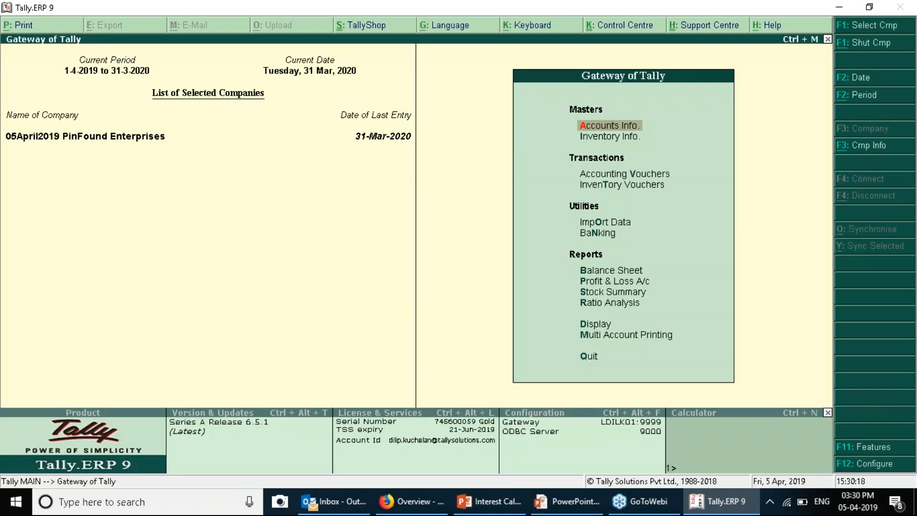
# Confirm Interest on Advances 1,502.50 under Indirect Incomes in detailed Profit & Loss, then advance the slideshow
pyautogui.press('p')
pyautogui.hotkey('alt', 'F1')
pyautogui.press('Right')
pyautogui.press('Down')
pyautogui.press('Down')
pyautogui.press('Down')
pyautogui.press('Down')
pyautogui.press('Down')
pyautogui.press('Down')
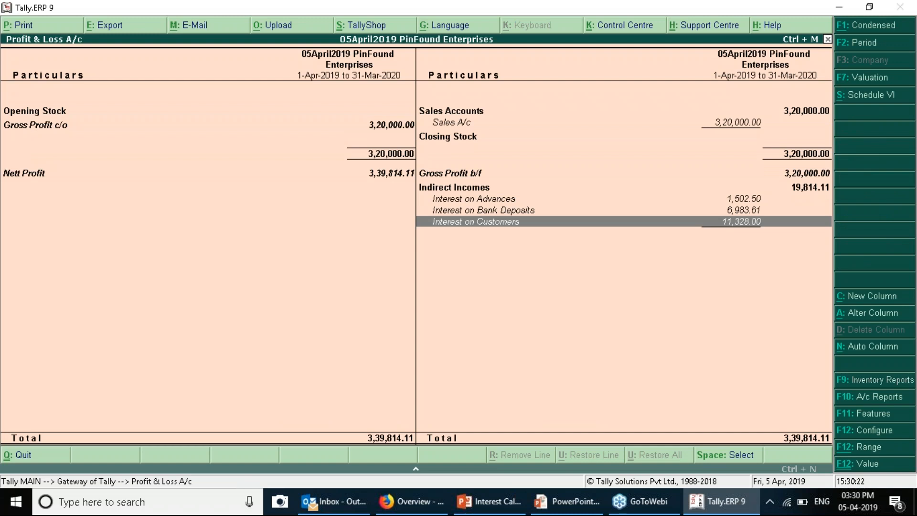
pyautogui.press('Escape')
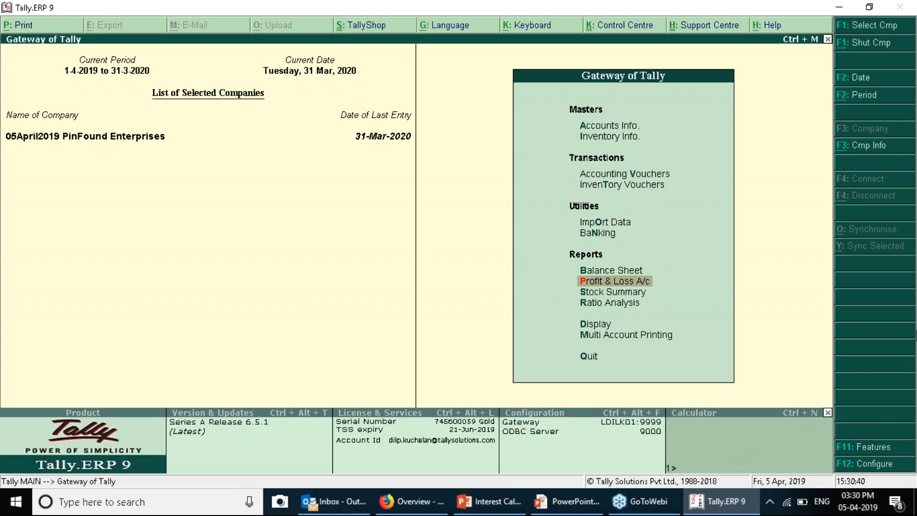
pyautogui.click(567, 502)
pyautogui.press('Right')
pyautogui.press('Right')
pyautogui.press('Right')
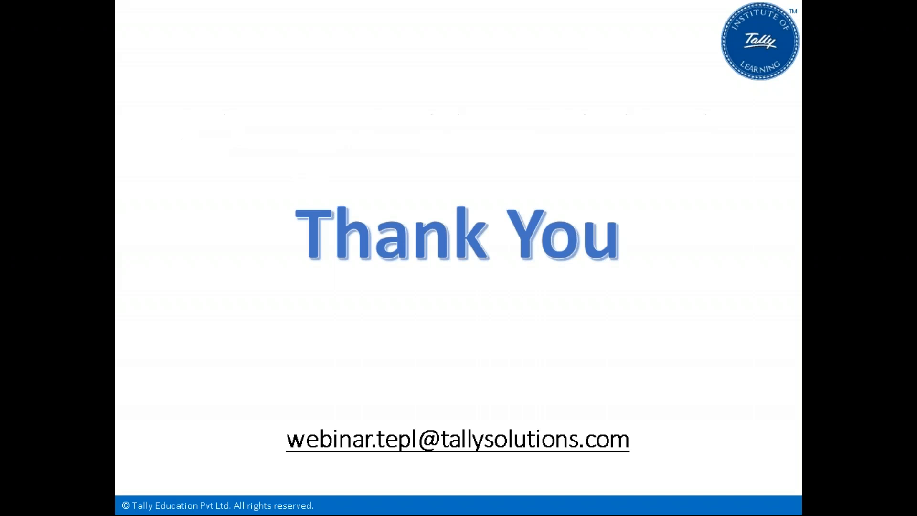